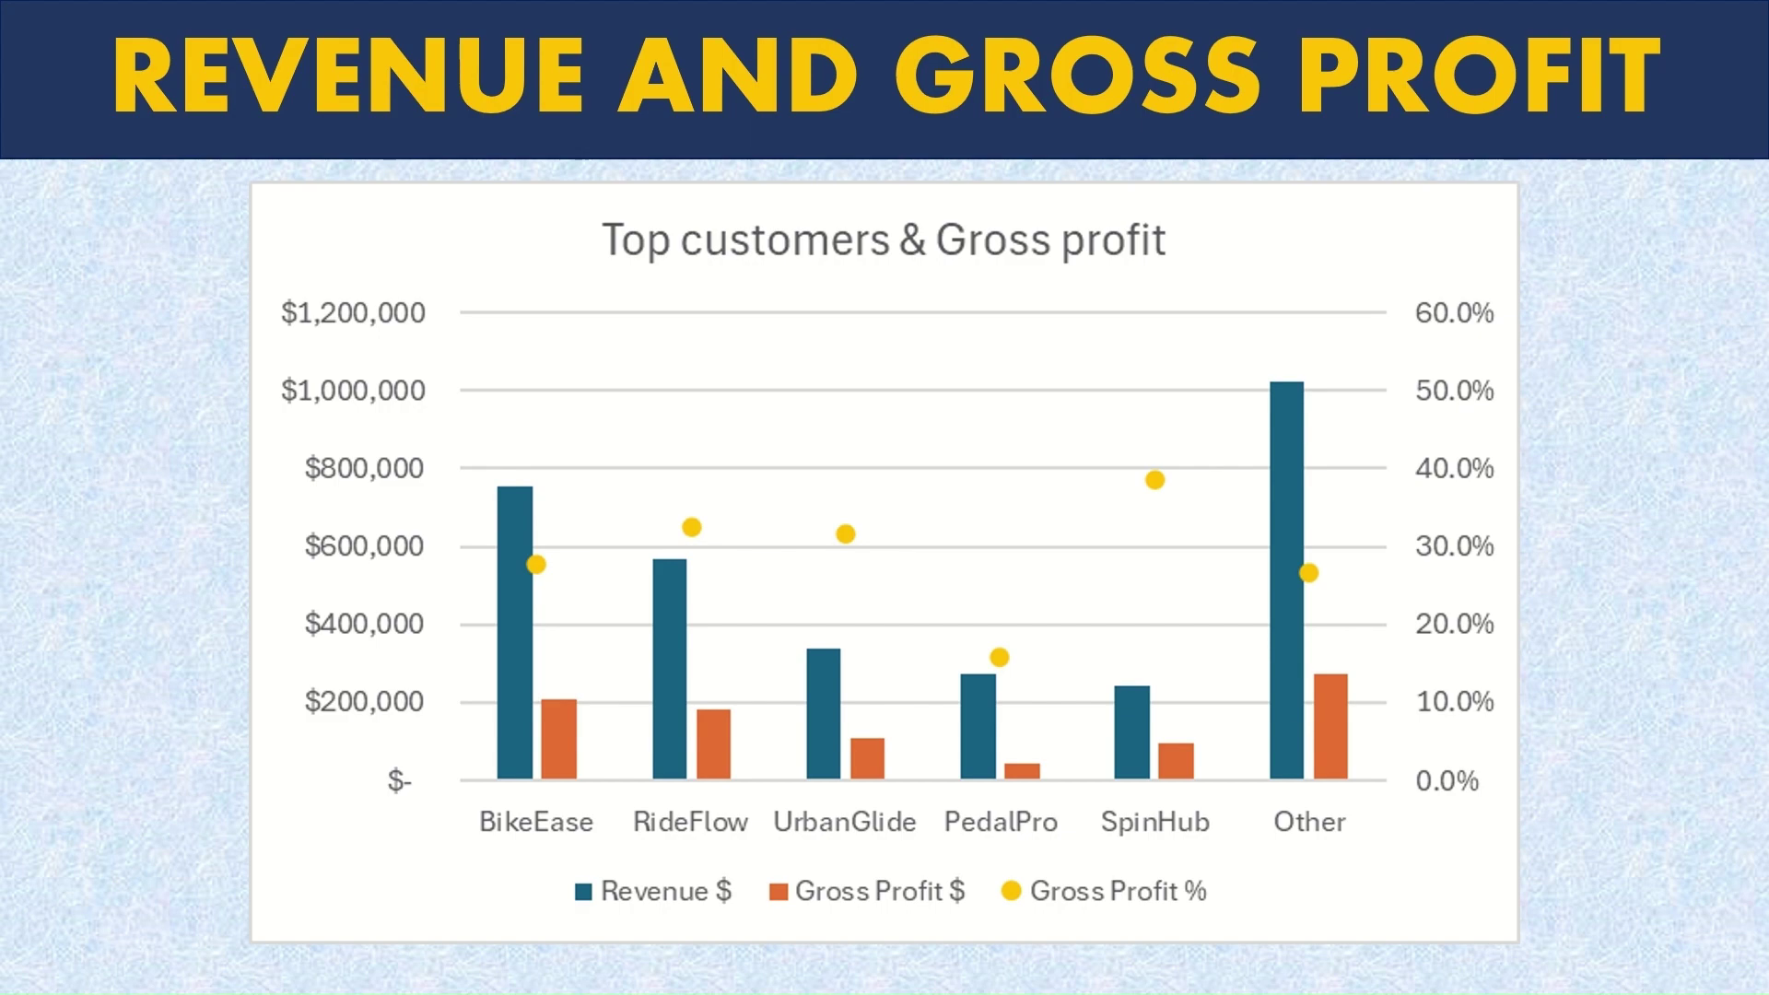
# Step: Advance the slideshow from the revenue and gross profit chart to the 'Revenue and GP% Bubble' slide
pyautogui.press('Right')
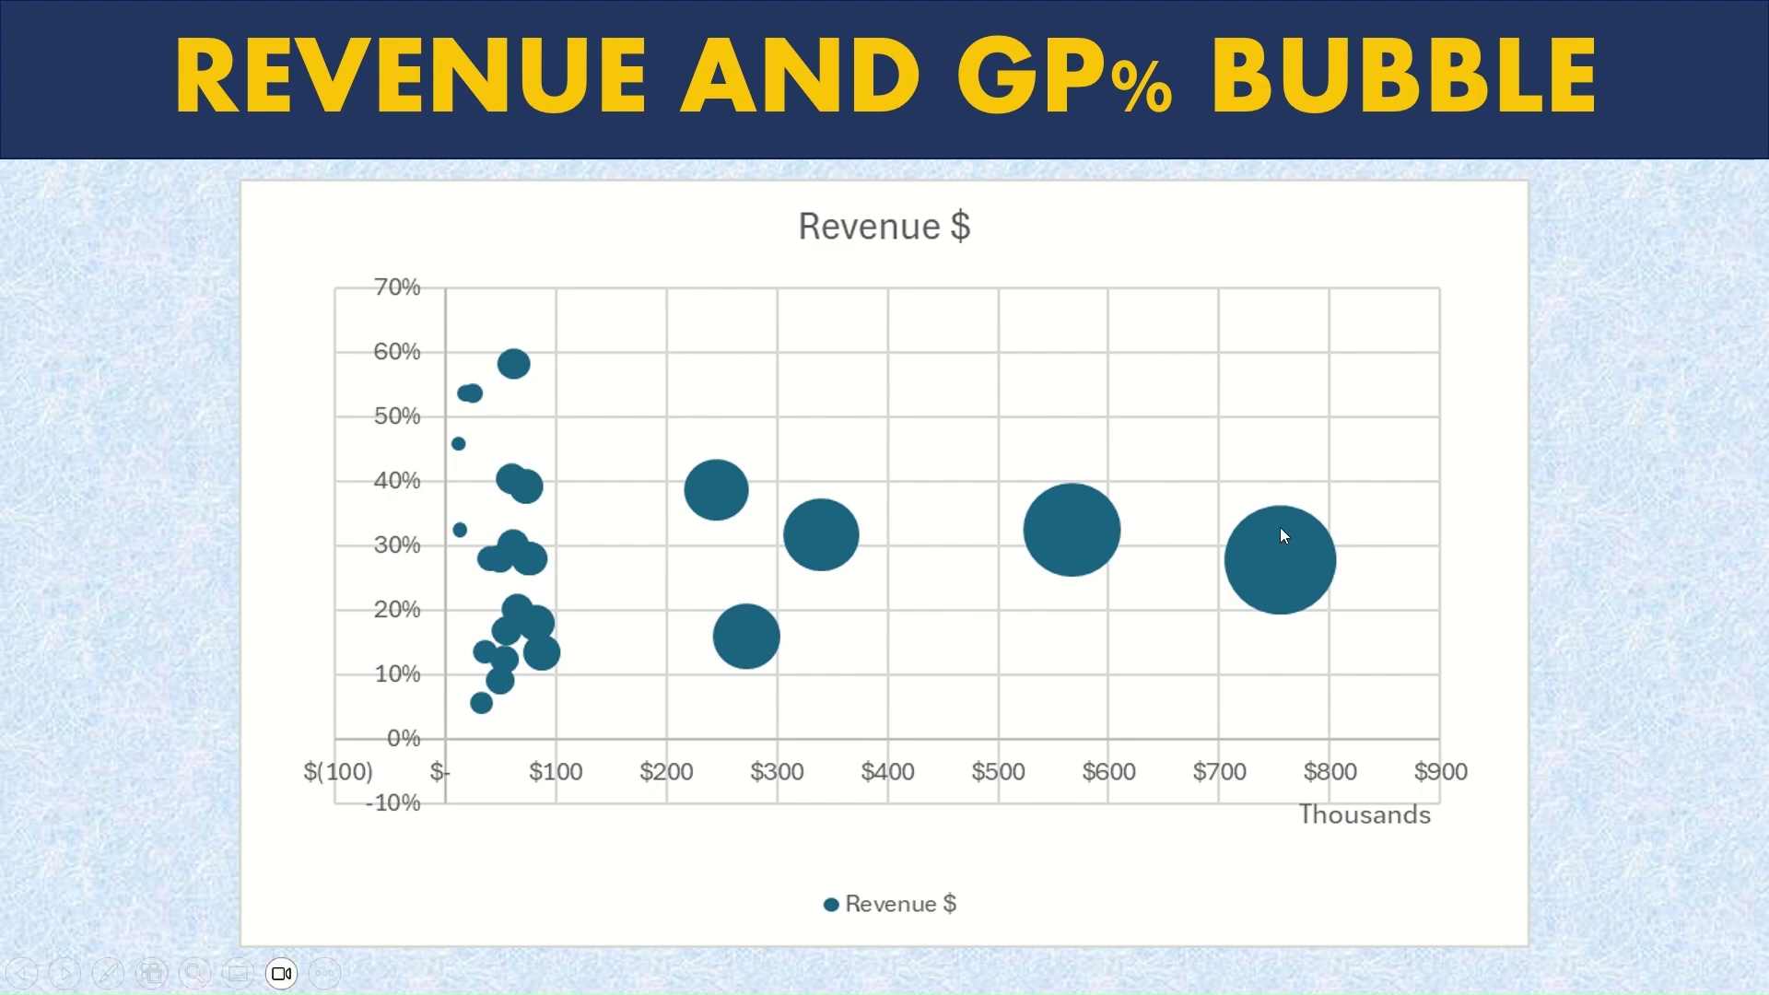
# Step: Advance the slideshow past the Revenue & Margin Trend slide toward Dept. Expenses
pyautogui.press('Right')
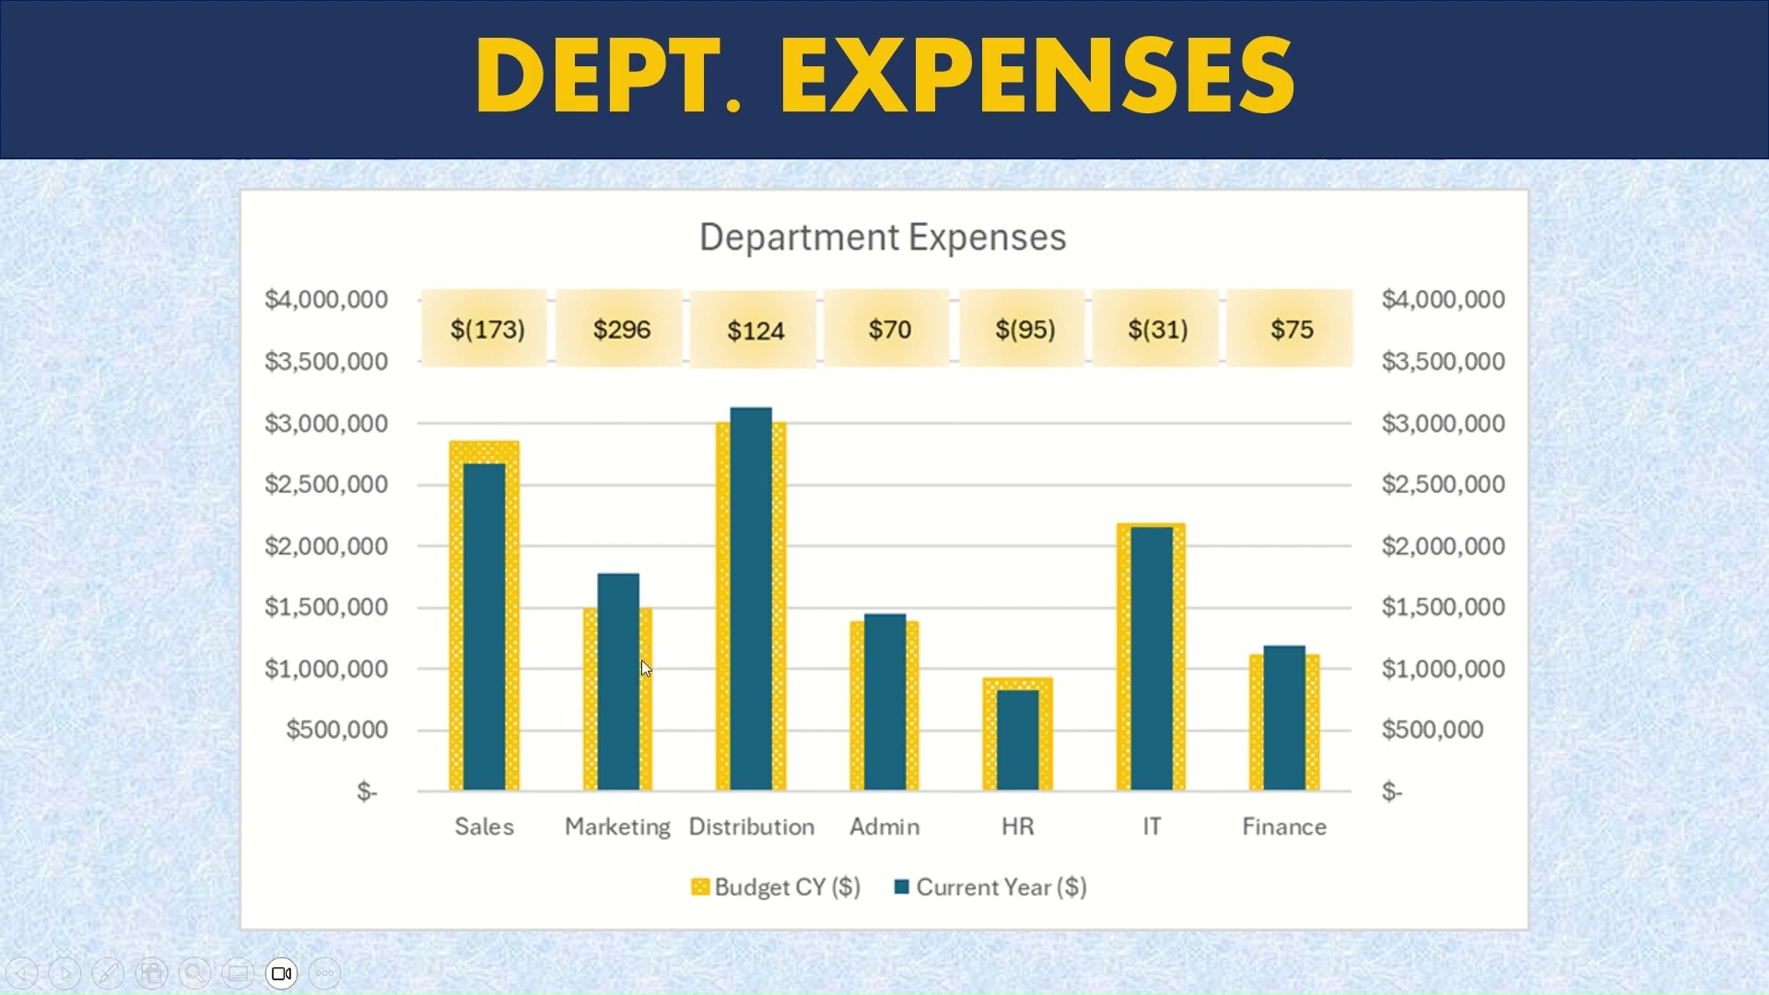
# Step: Jump to the $296 Marketing waterfall slide, then advance past the forecast chart to Outlier Analysis
pyautogui.click(648, 338)
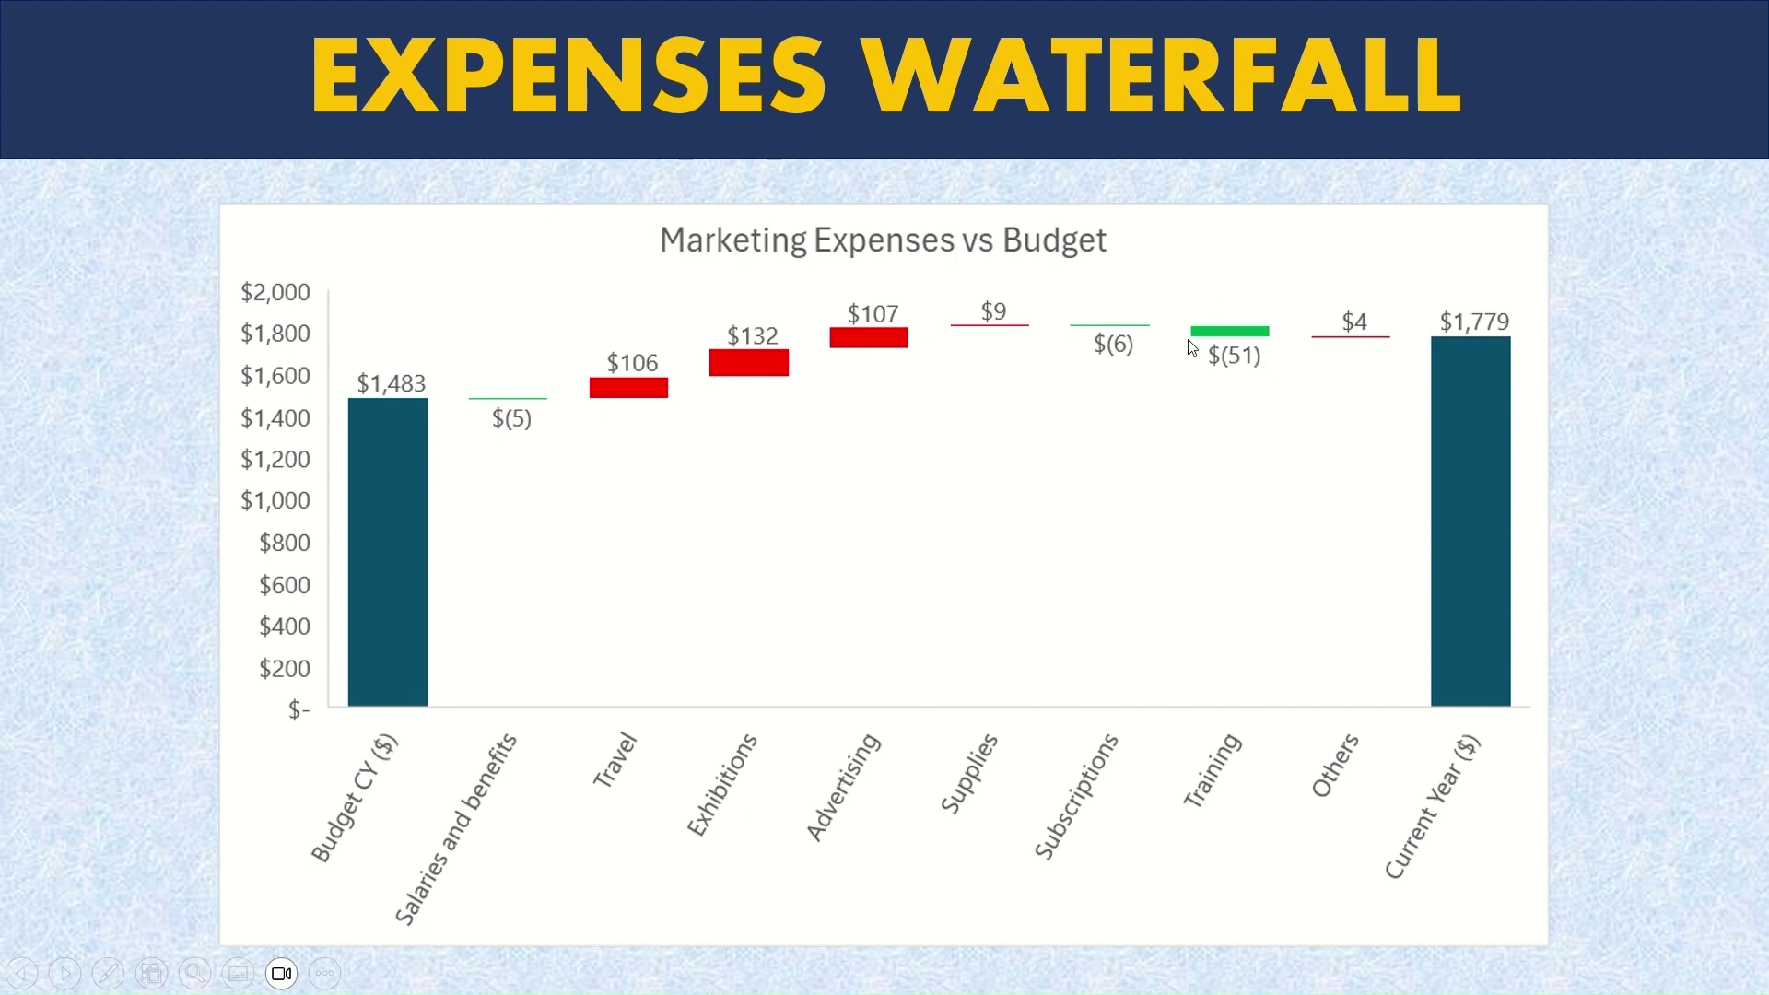
pyautogui.press('Right')
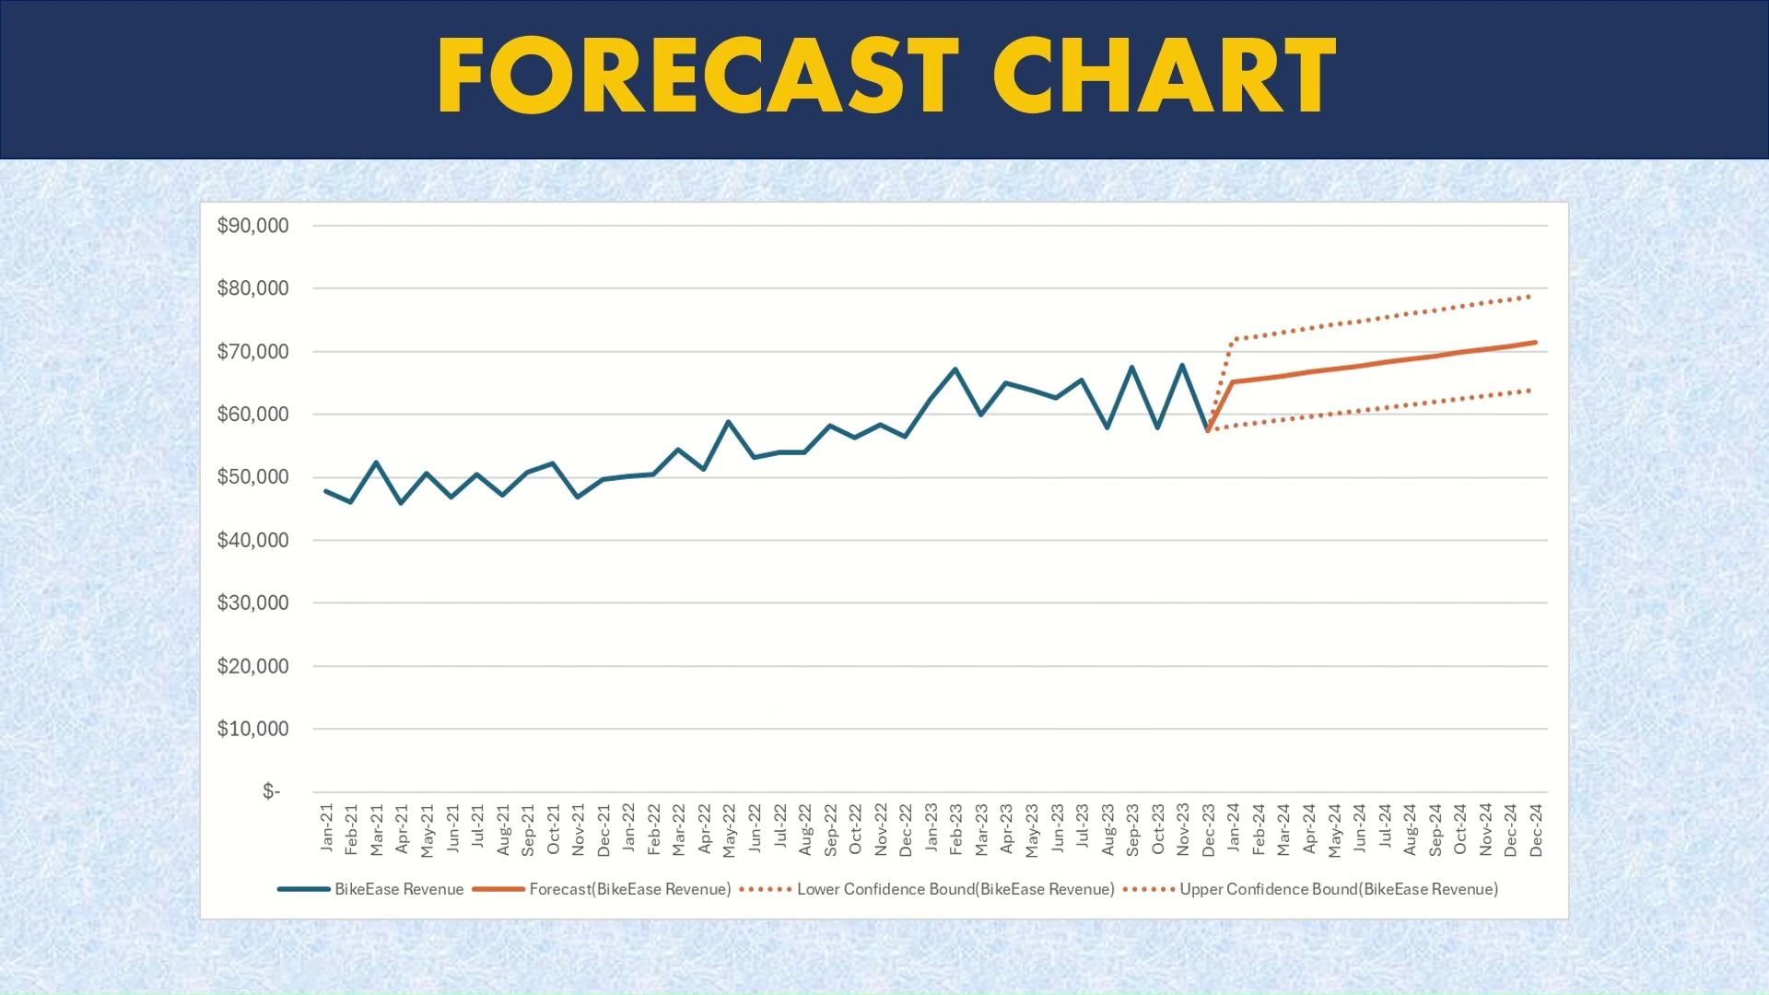
pyautogui.press('Right')
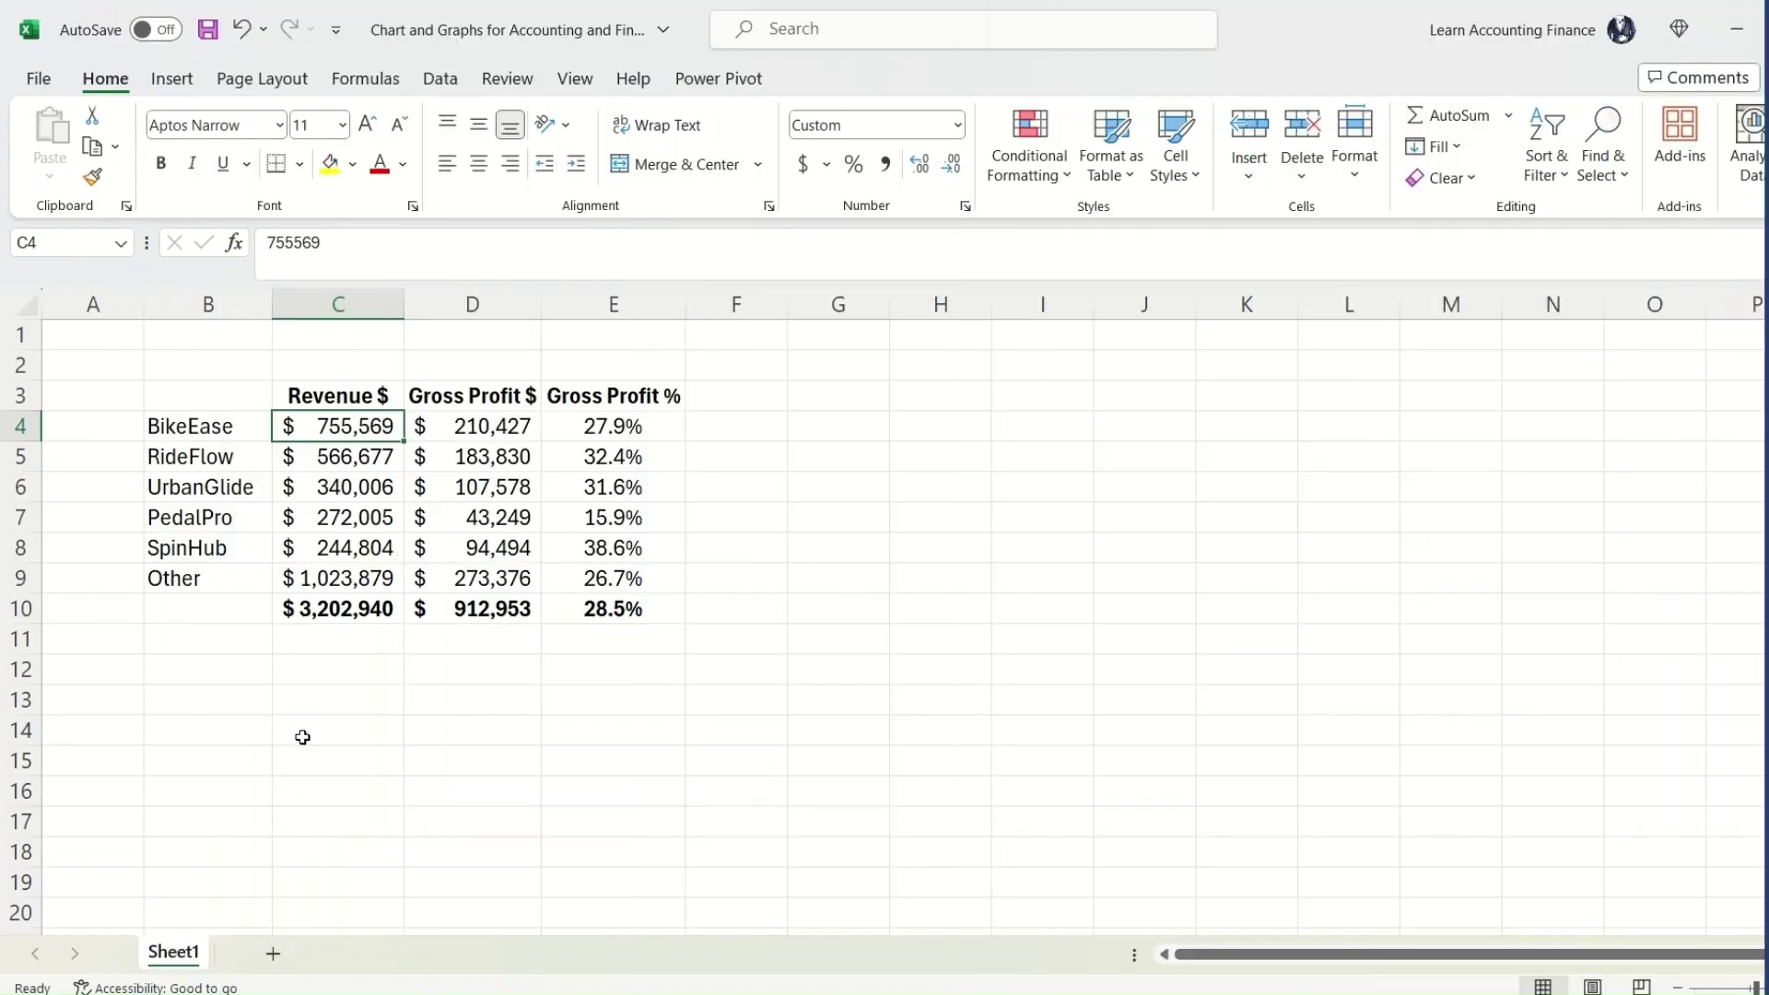
# Step: Insert a clustered column chart of the customer table B3:E9
pyautogui.moveTo(197, 399); pyautogui.dragTo(630, 582)
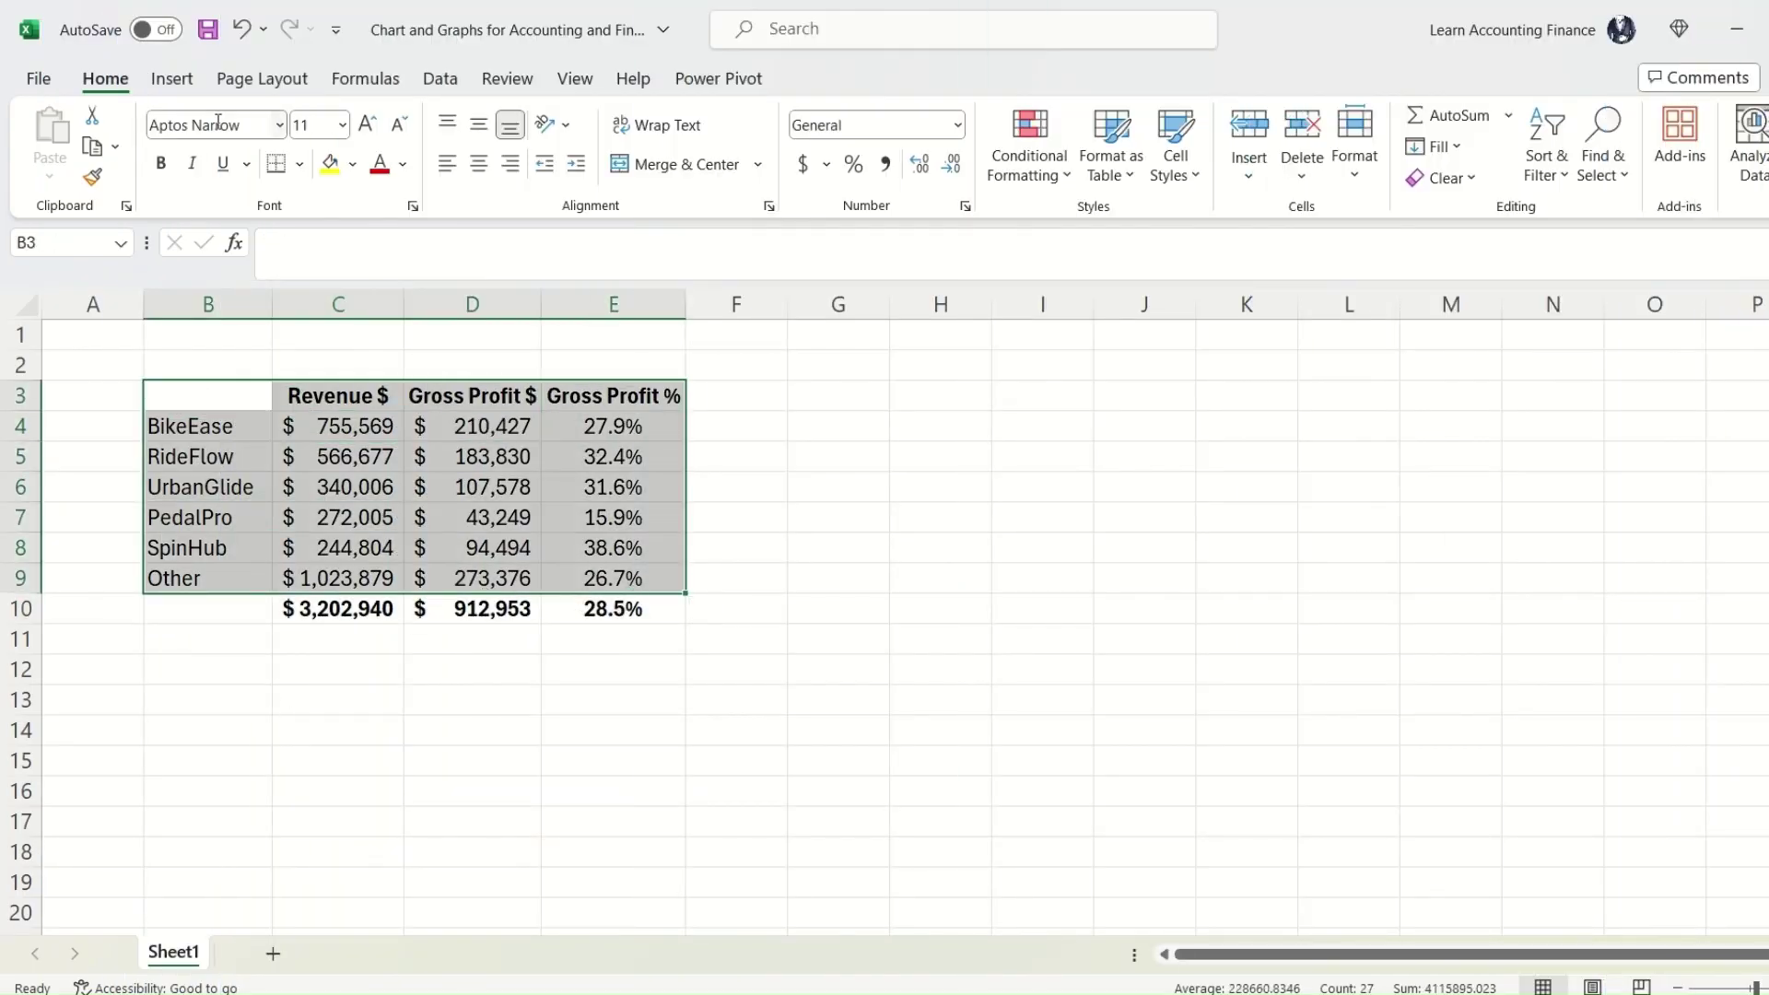
pyautogui.click(171, 79)
pyautogui.click(741, 126)
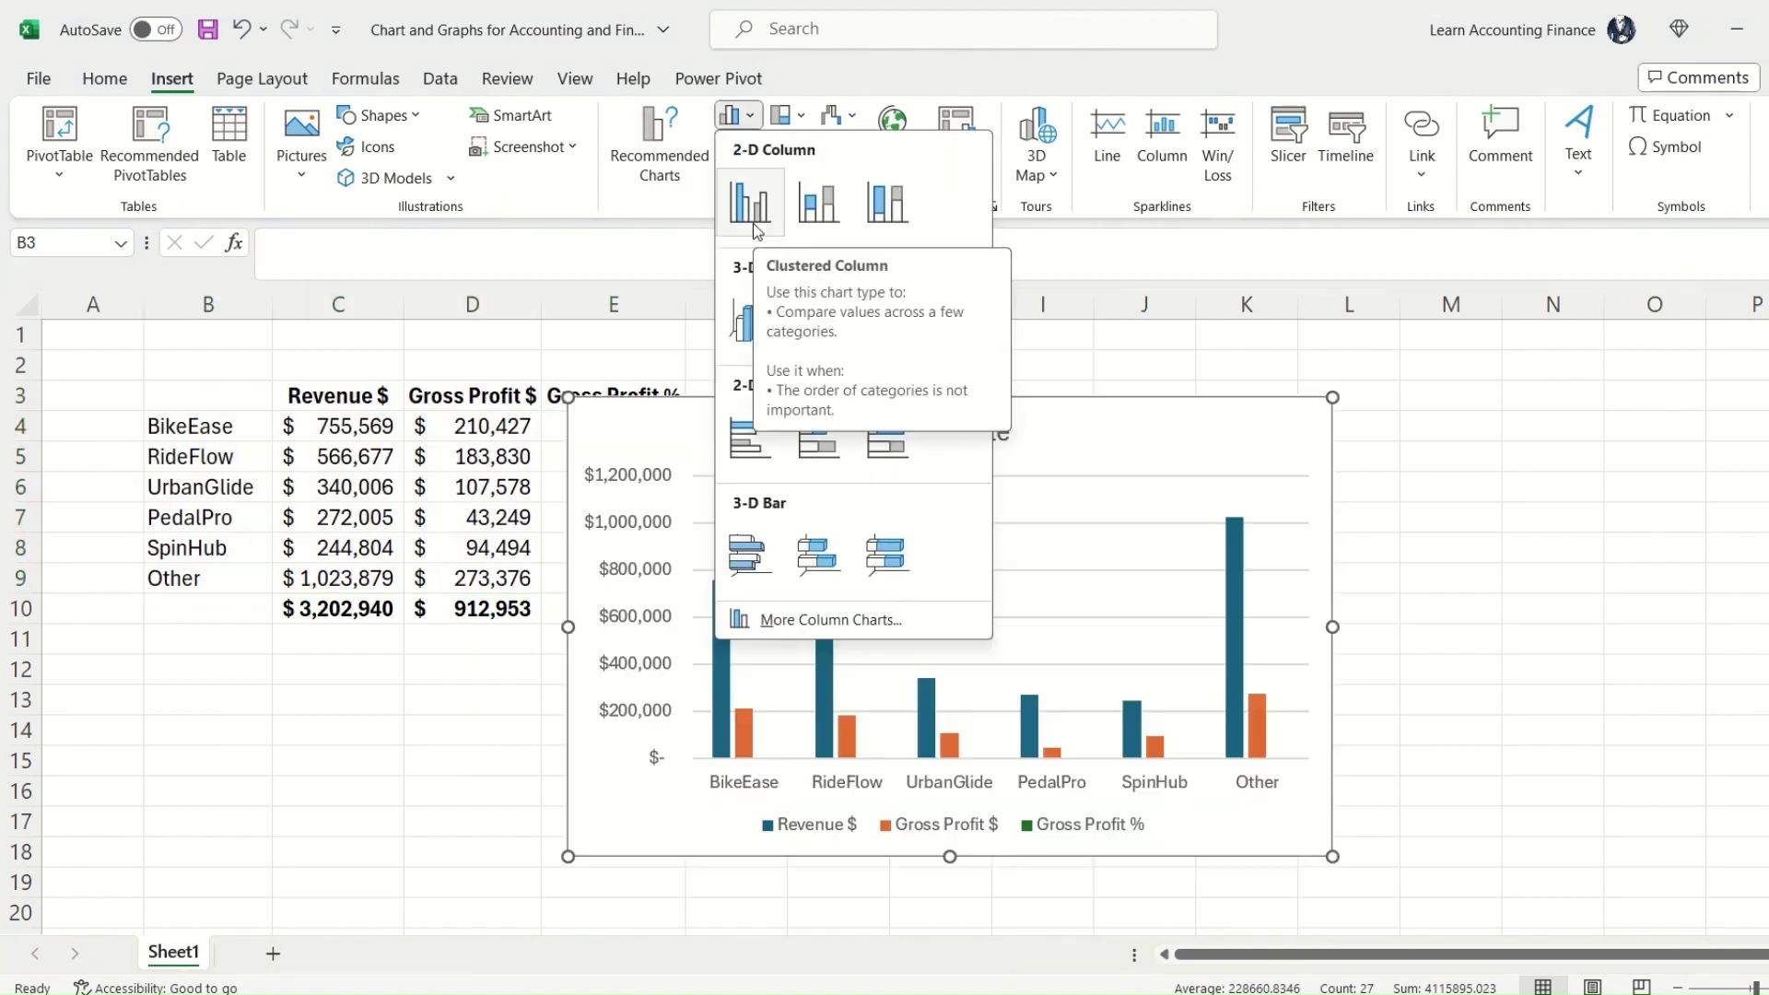
pyautogui.click(754, 223)
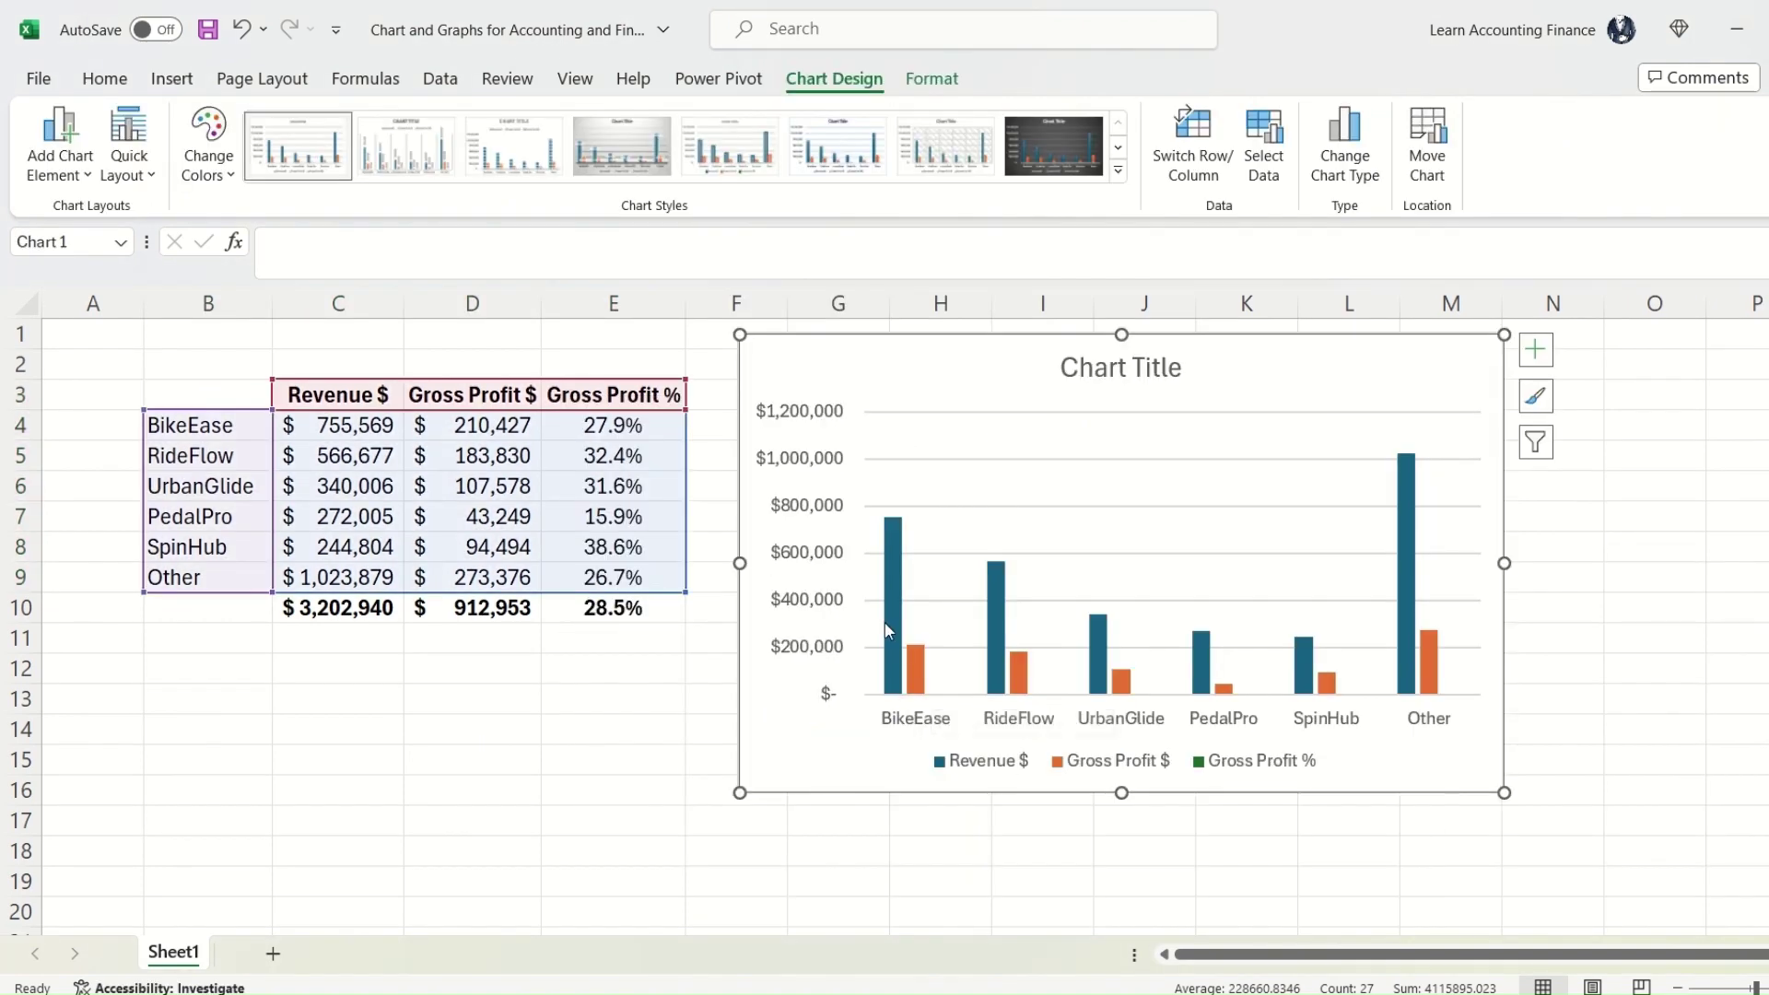
# Step: Plot the Gross Profit % series on a secondary axis
pyautogui.click(1260, 774)
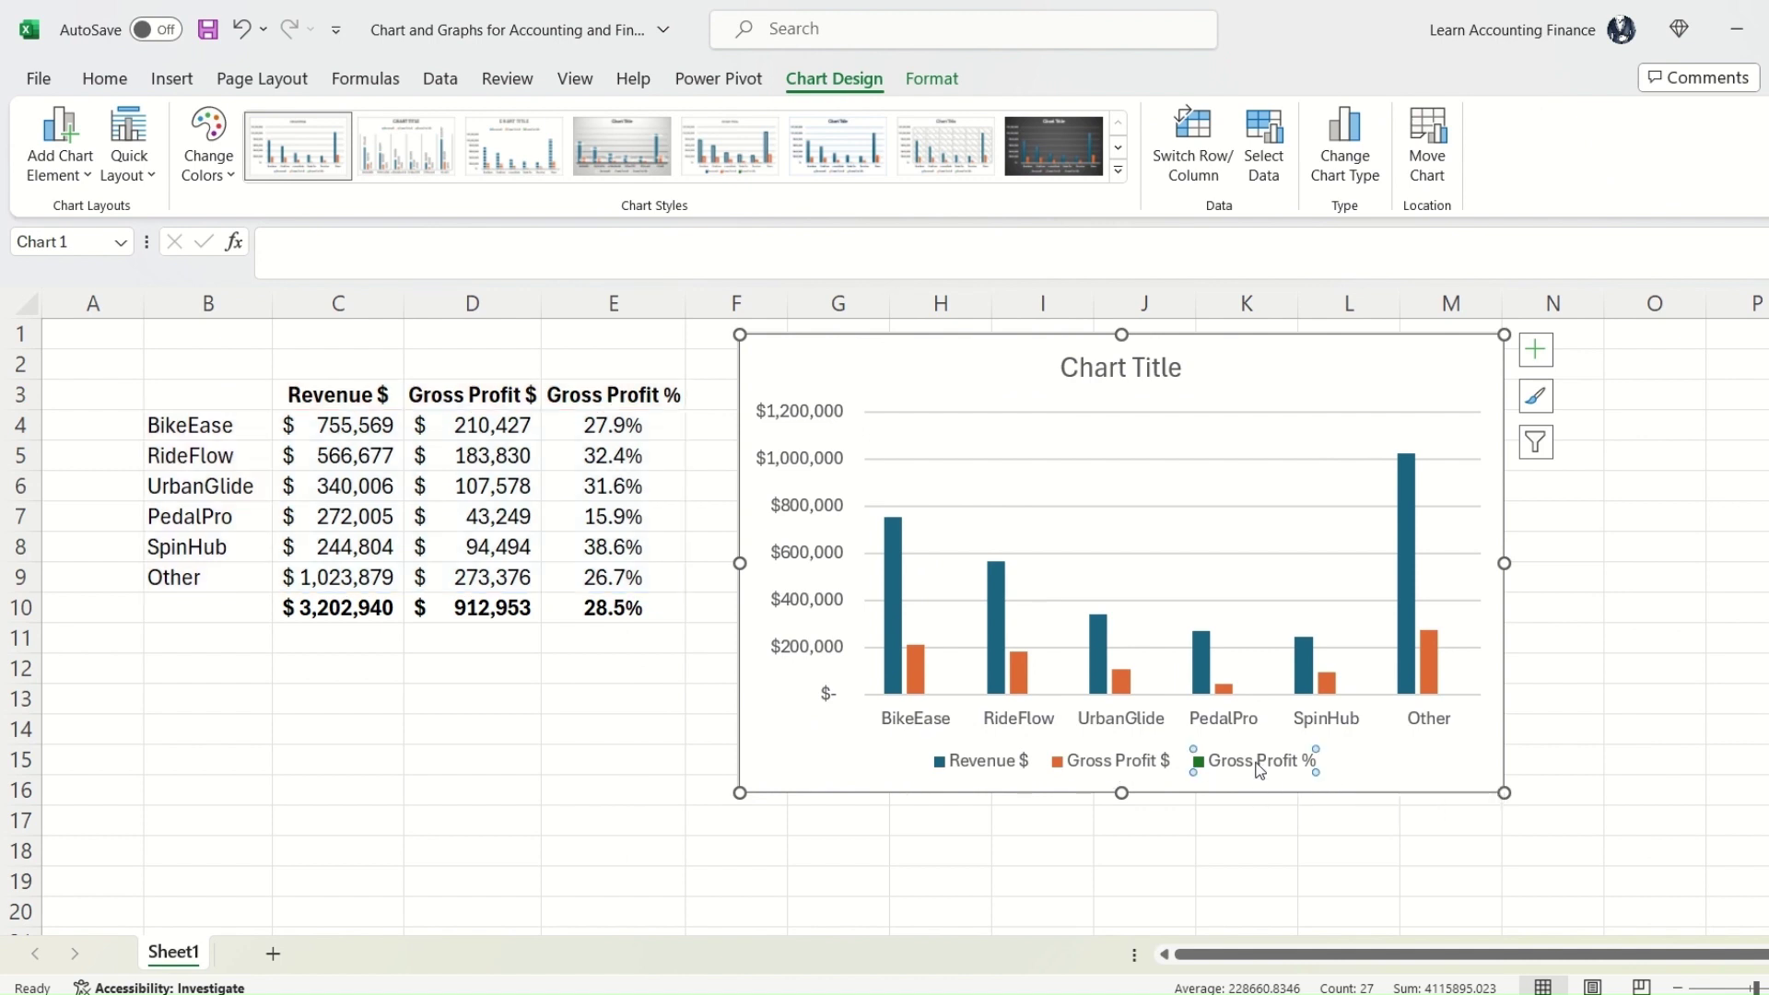
pyautogui.click(1261, 773)
pyautogui.rightClick(1277, 782)
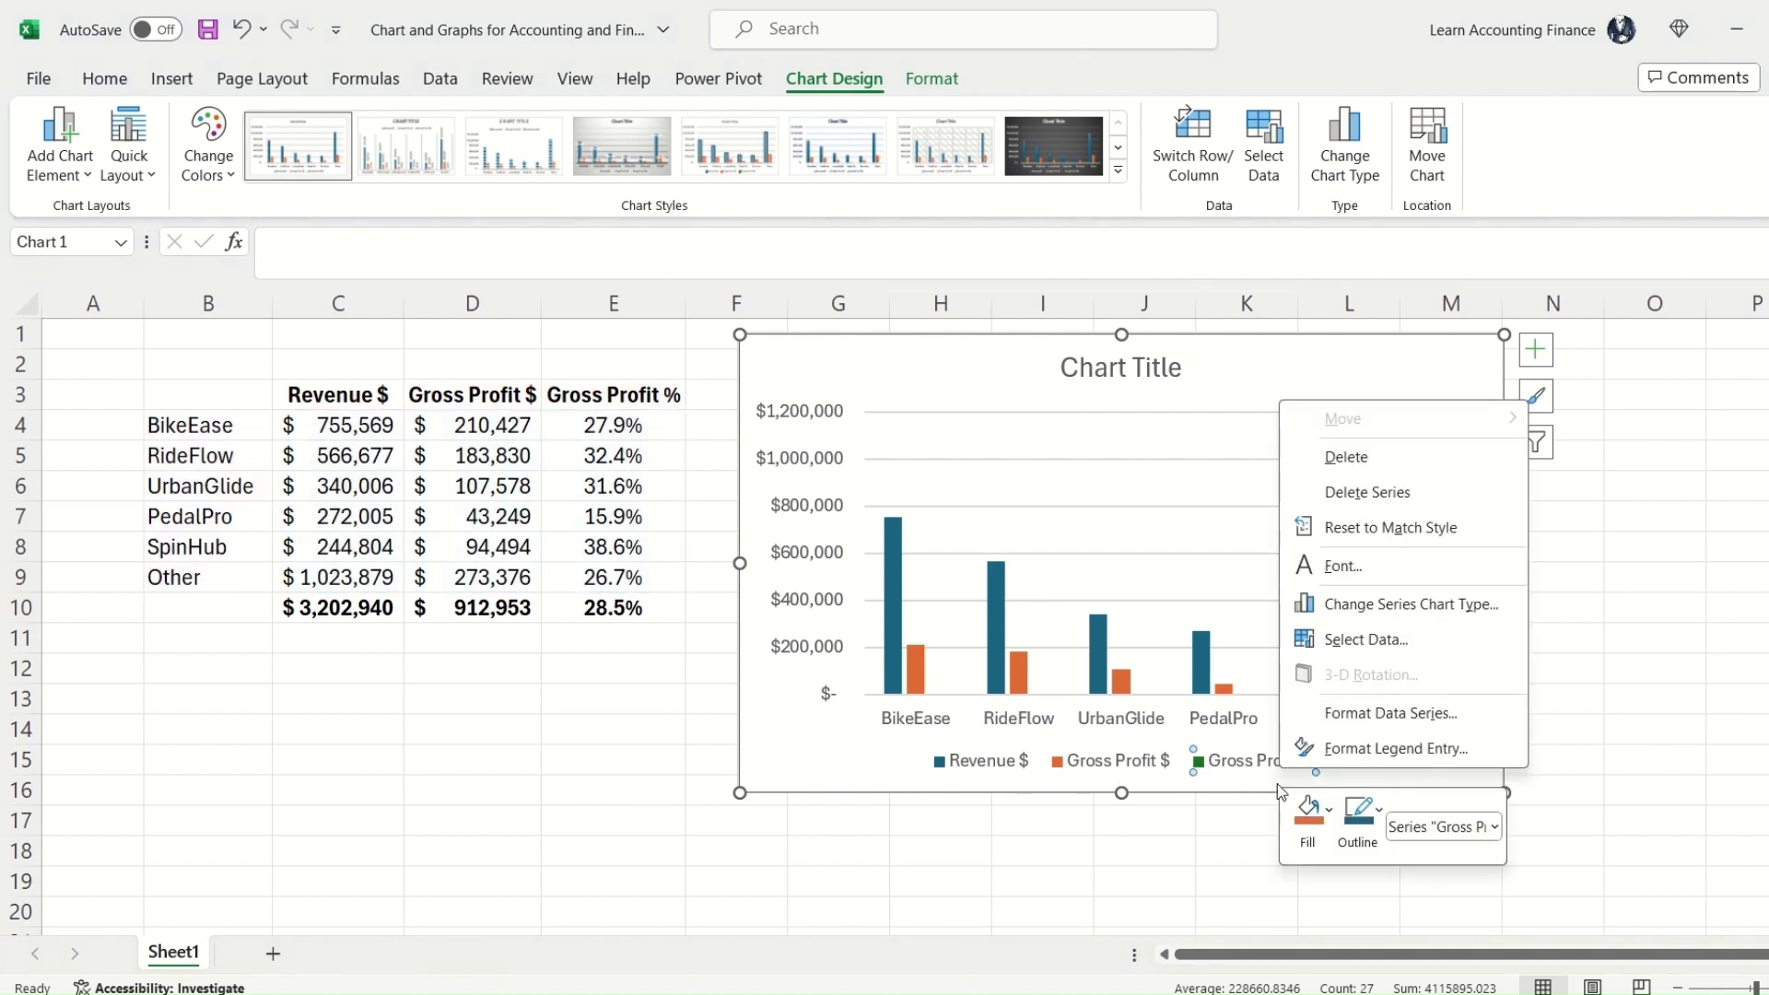
pyautogui.click(1382, 714)
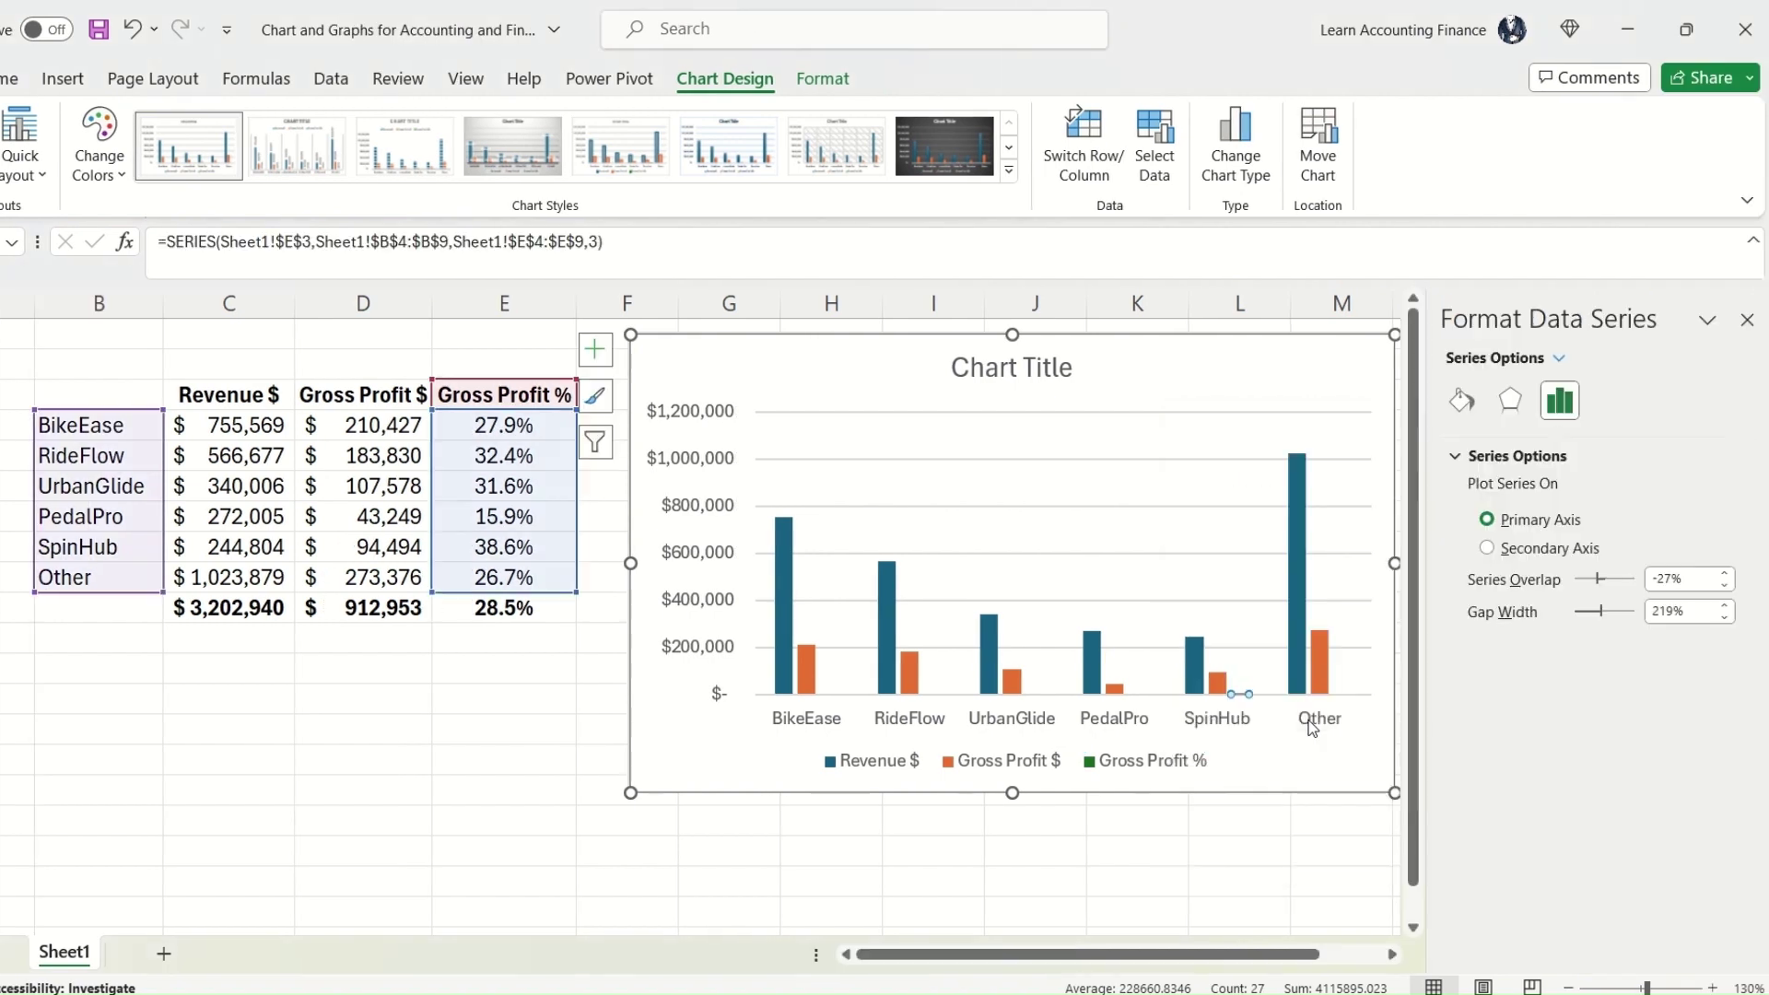
pyautogui.click(1554, 548)
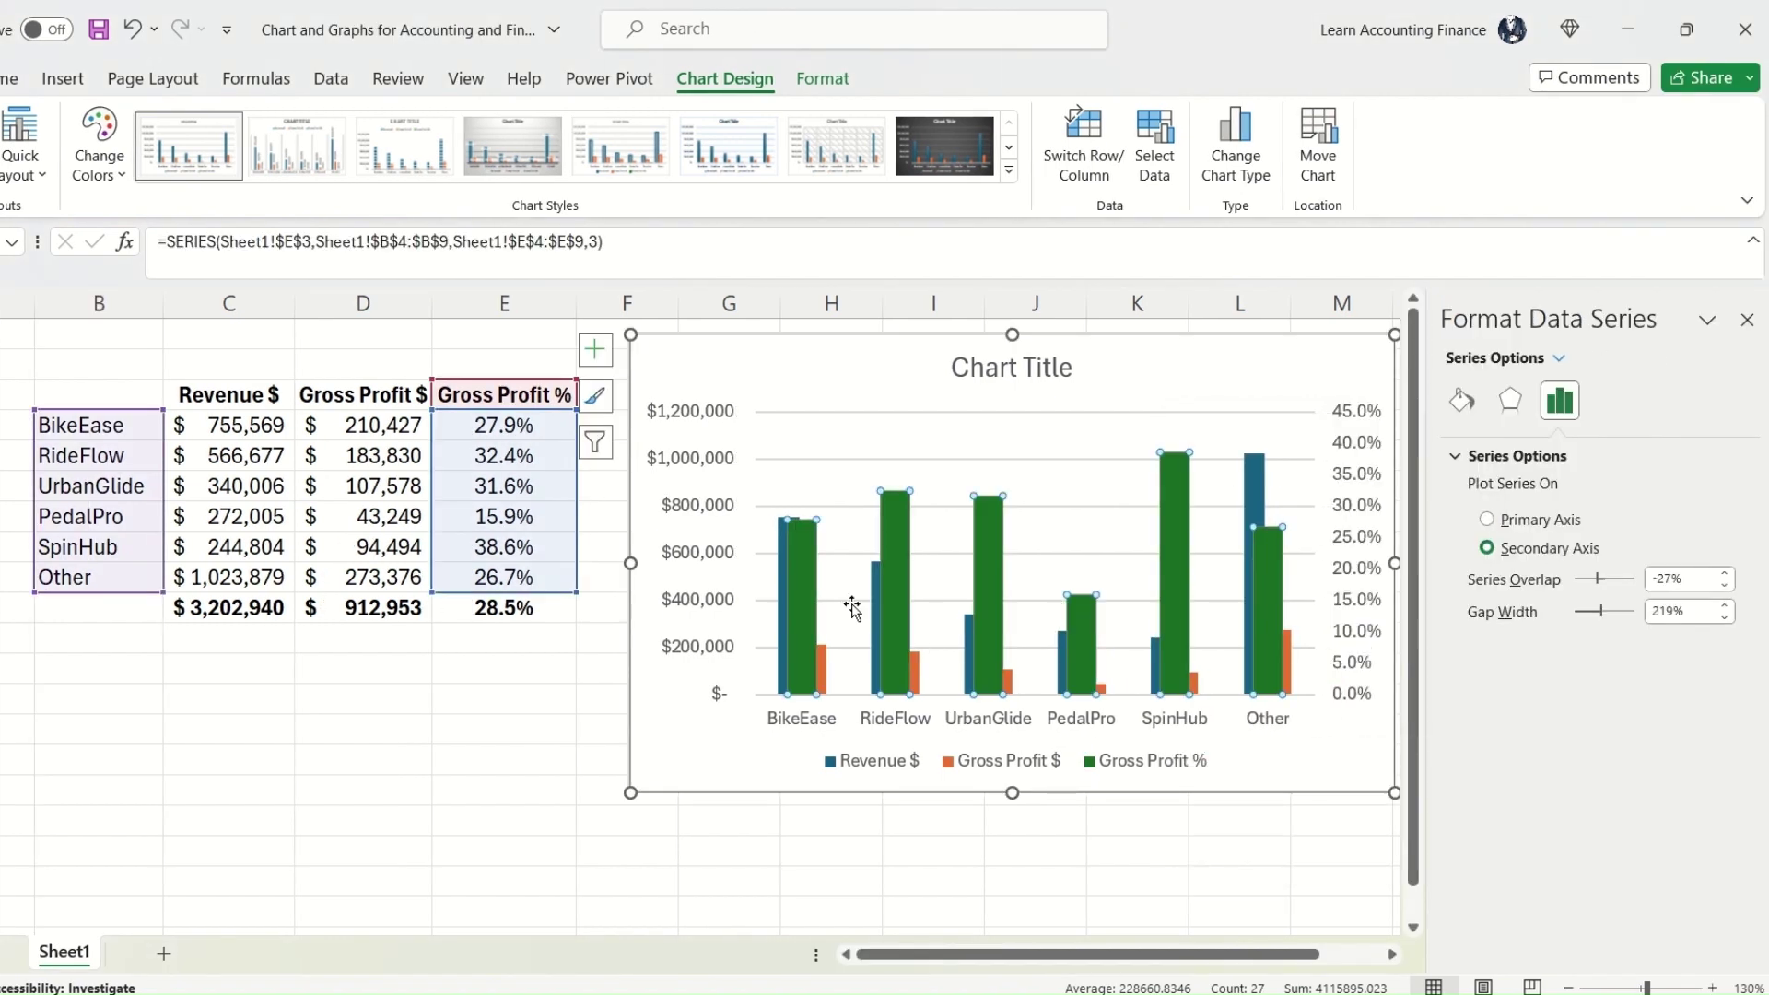
pyautogui.rightClick(801, 625)
pyautogui.press('Escape')
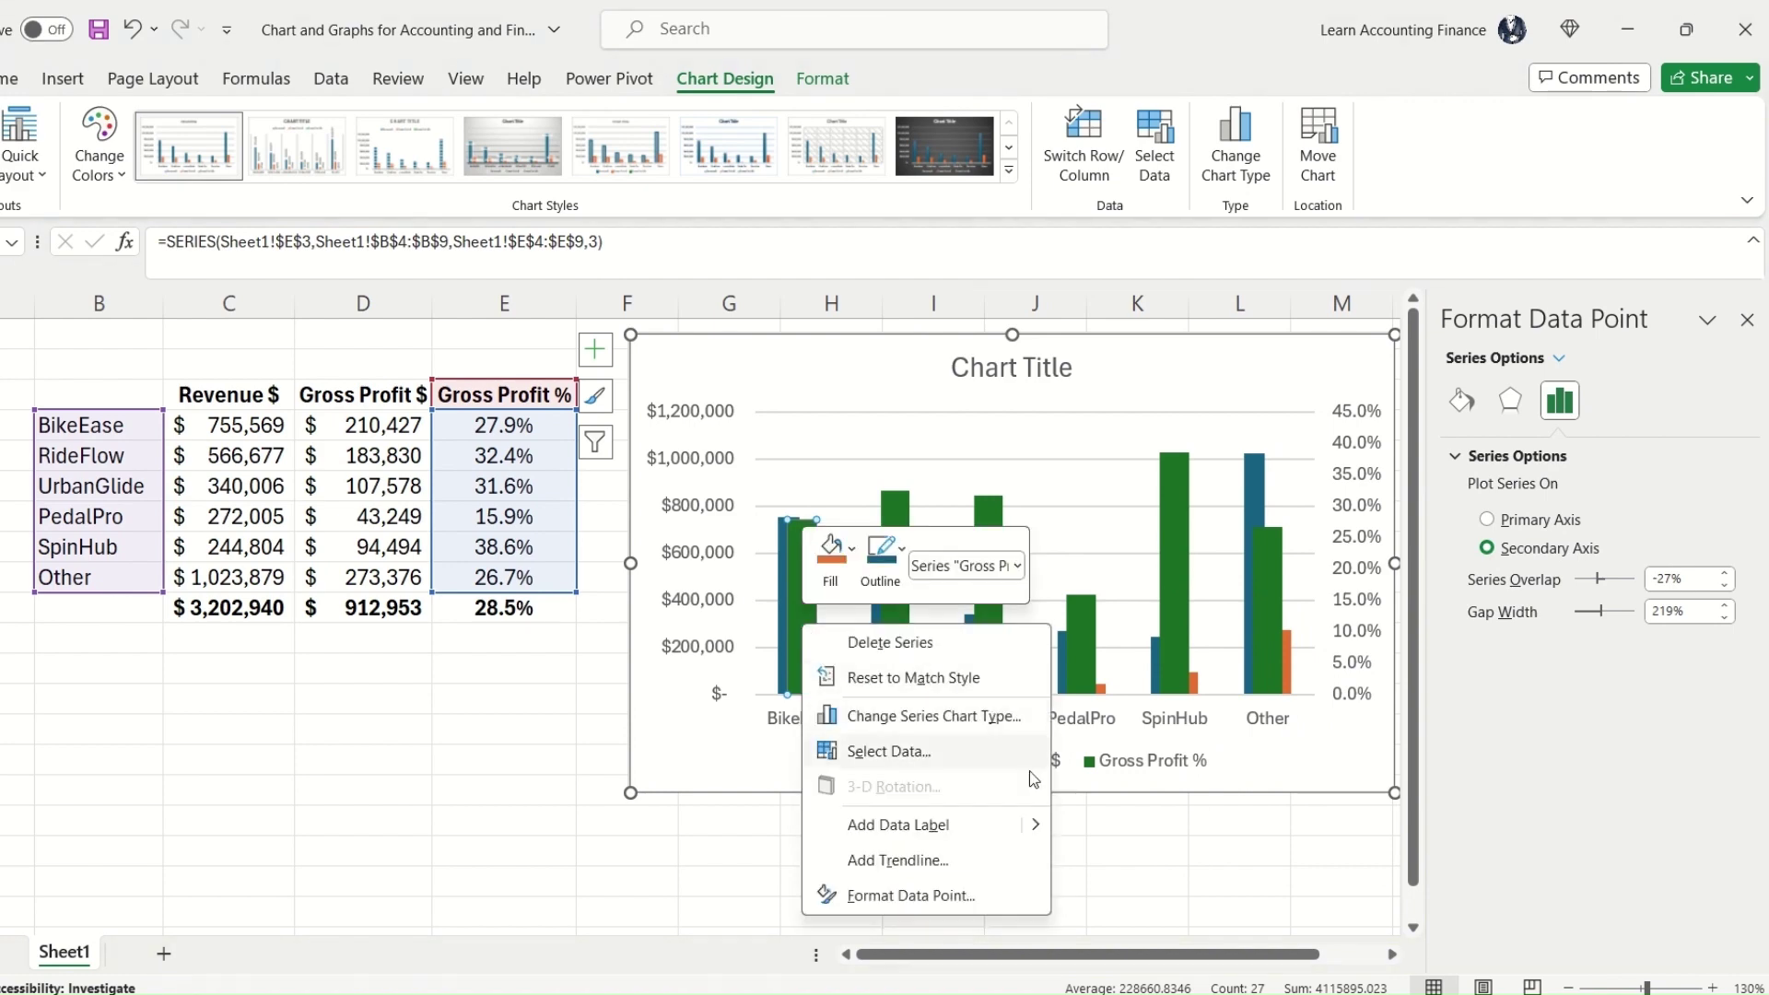
# Step: Change the Gross Profit % series chart type to Line with Markers
pyautogui.click(957, 728)
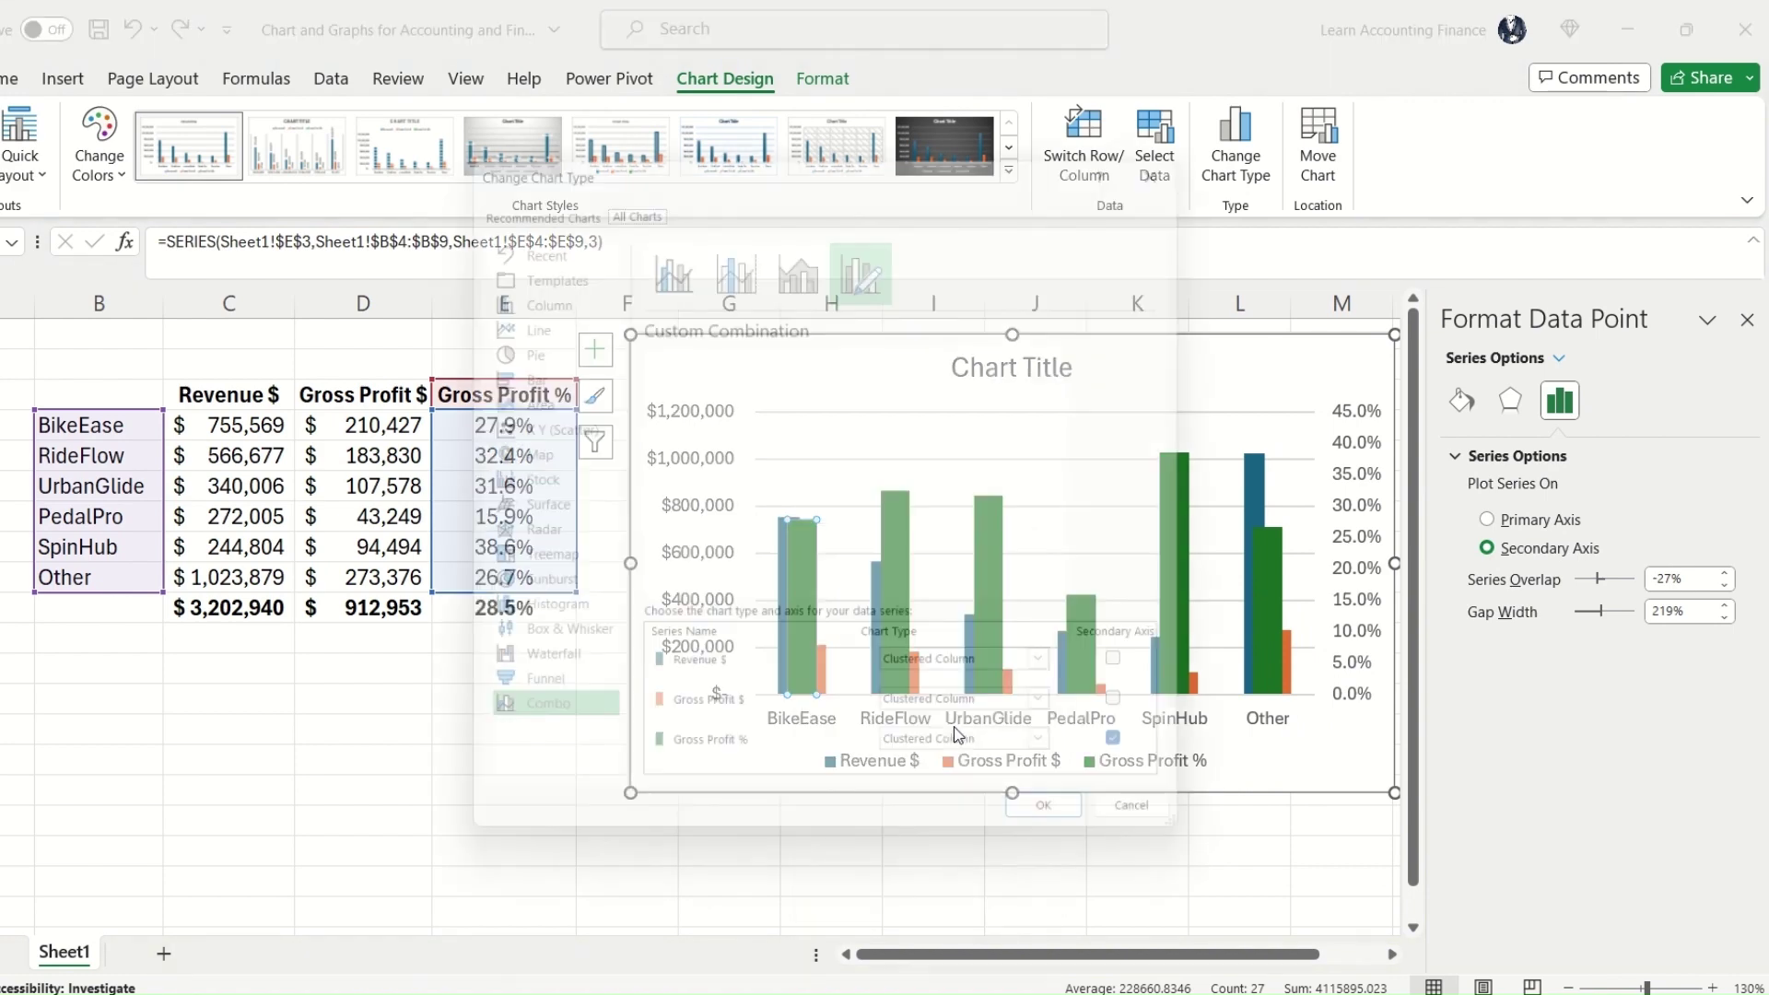
pyautogui.click(1069, 770)
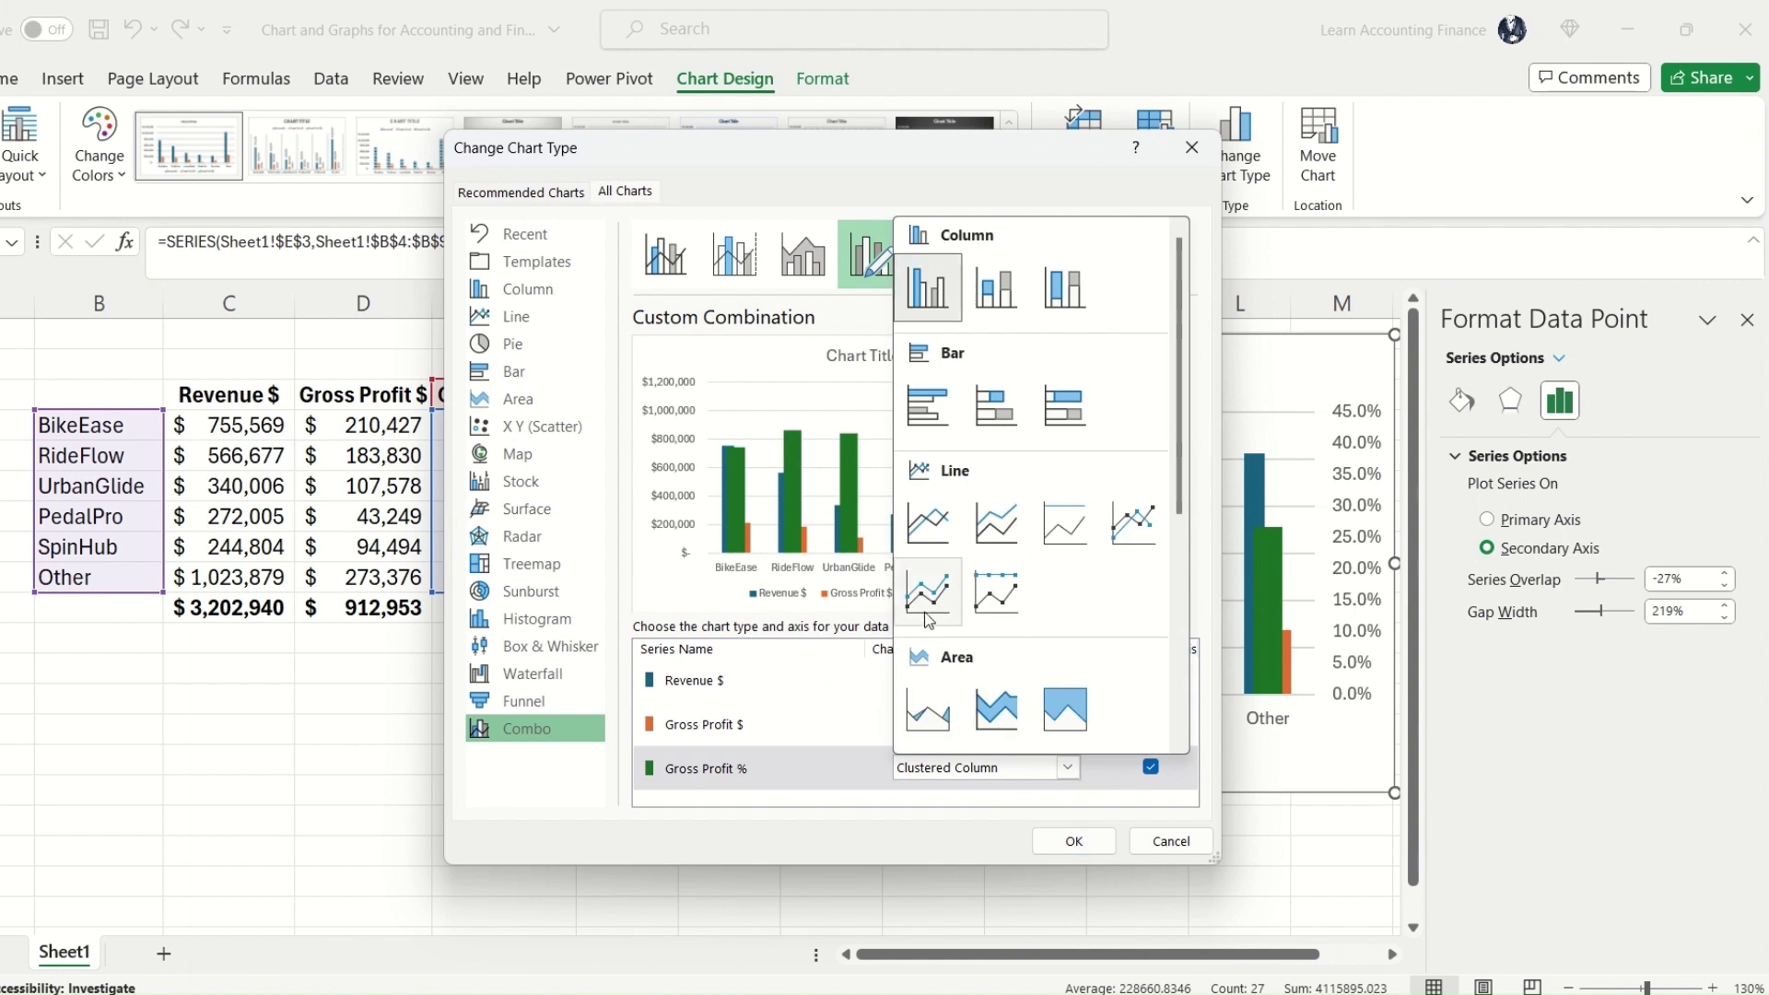
pyautogui.click(1132, 539)
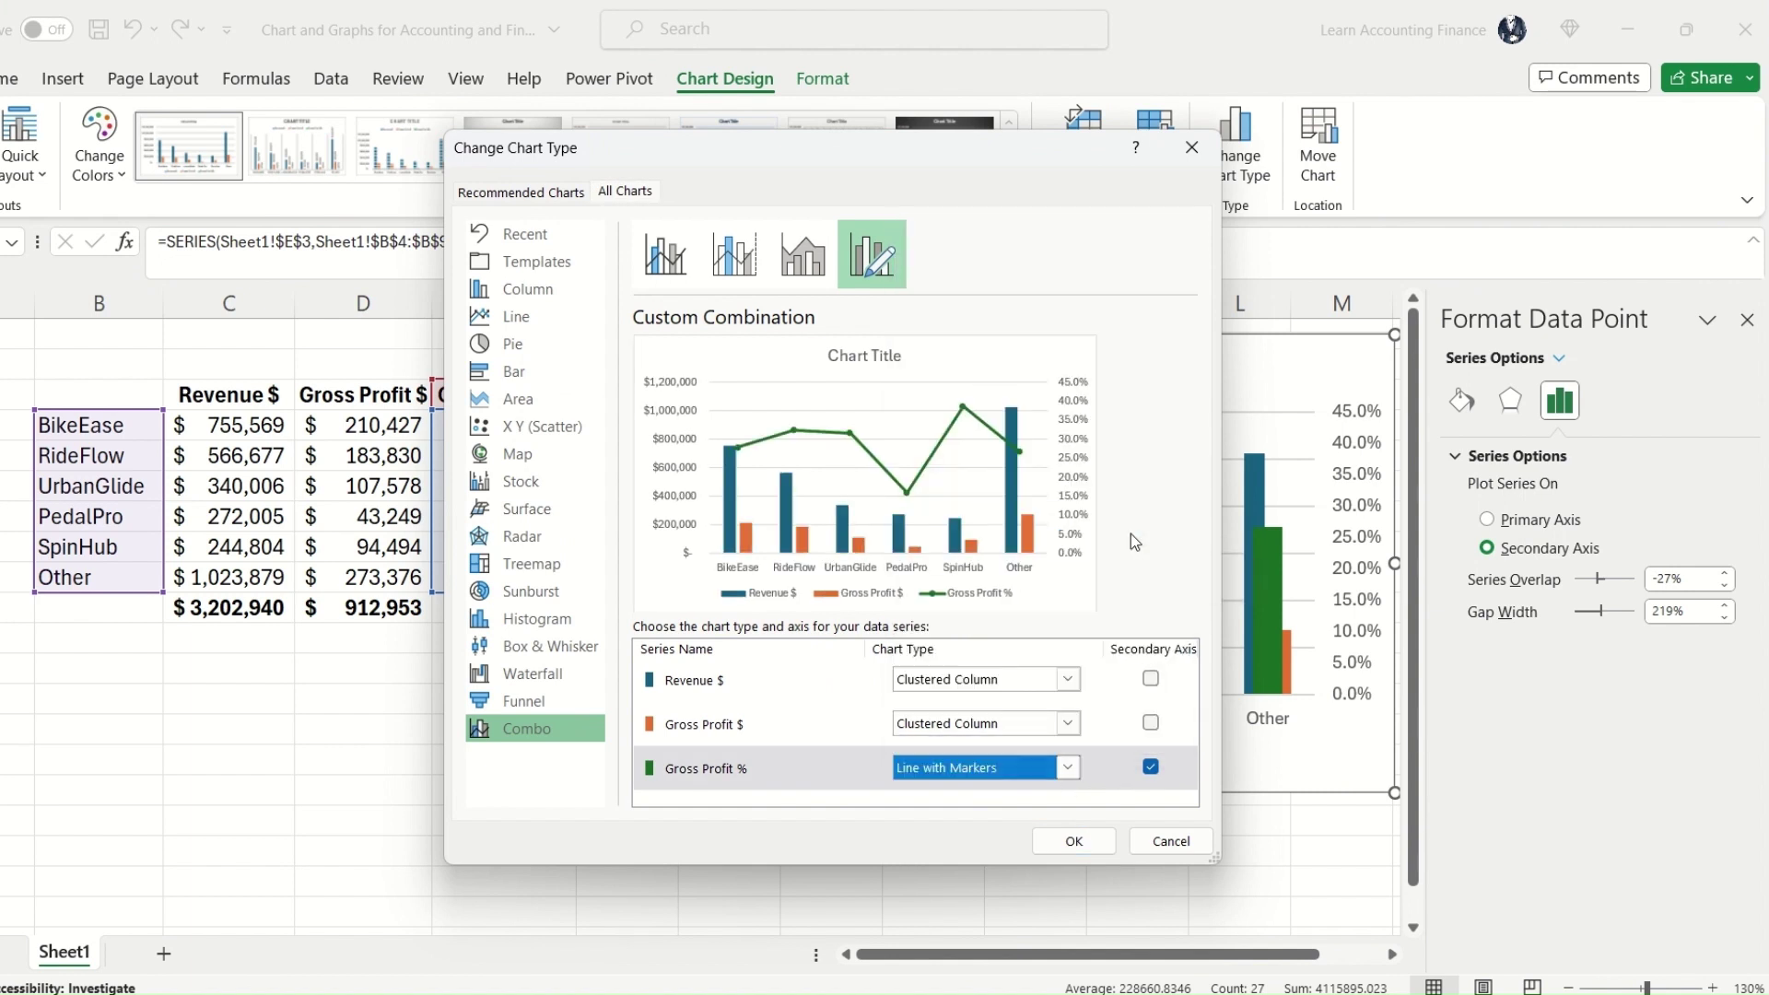
pyautogui.click(1074, 840)
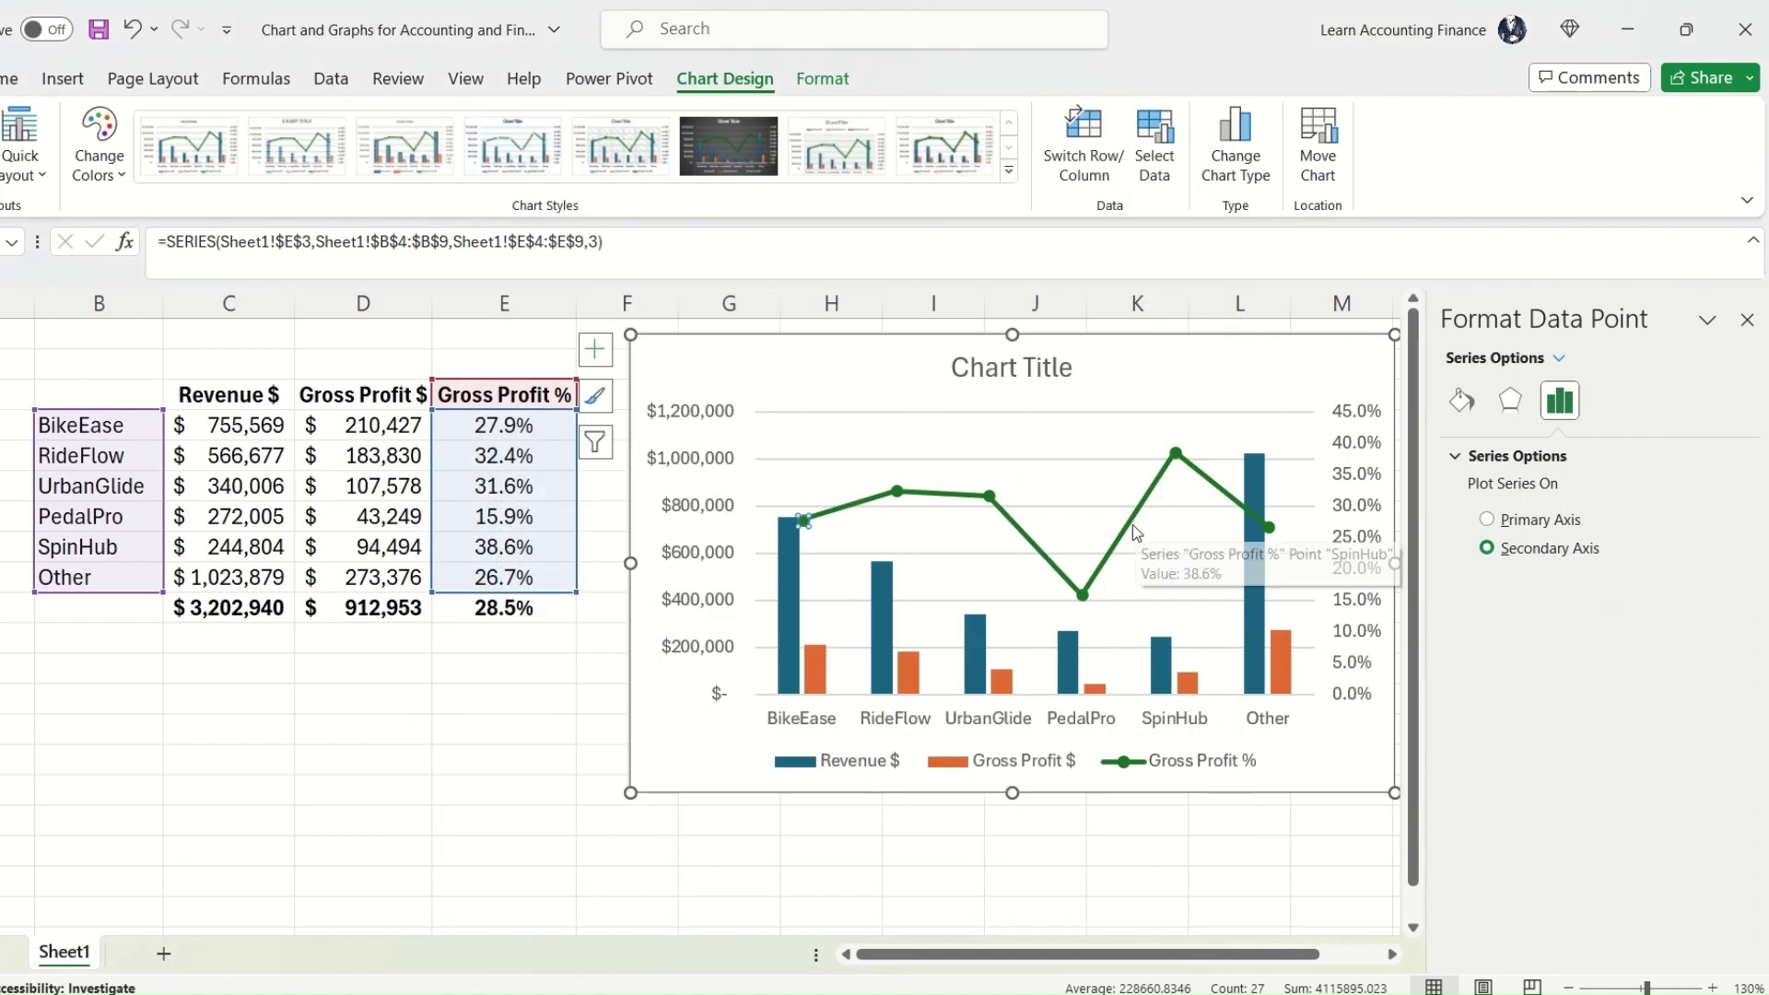
# Step: Give Gross Profit % no connecting line, with gold marker fill and border
pyautogui.click(1462, 402)
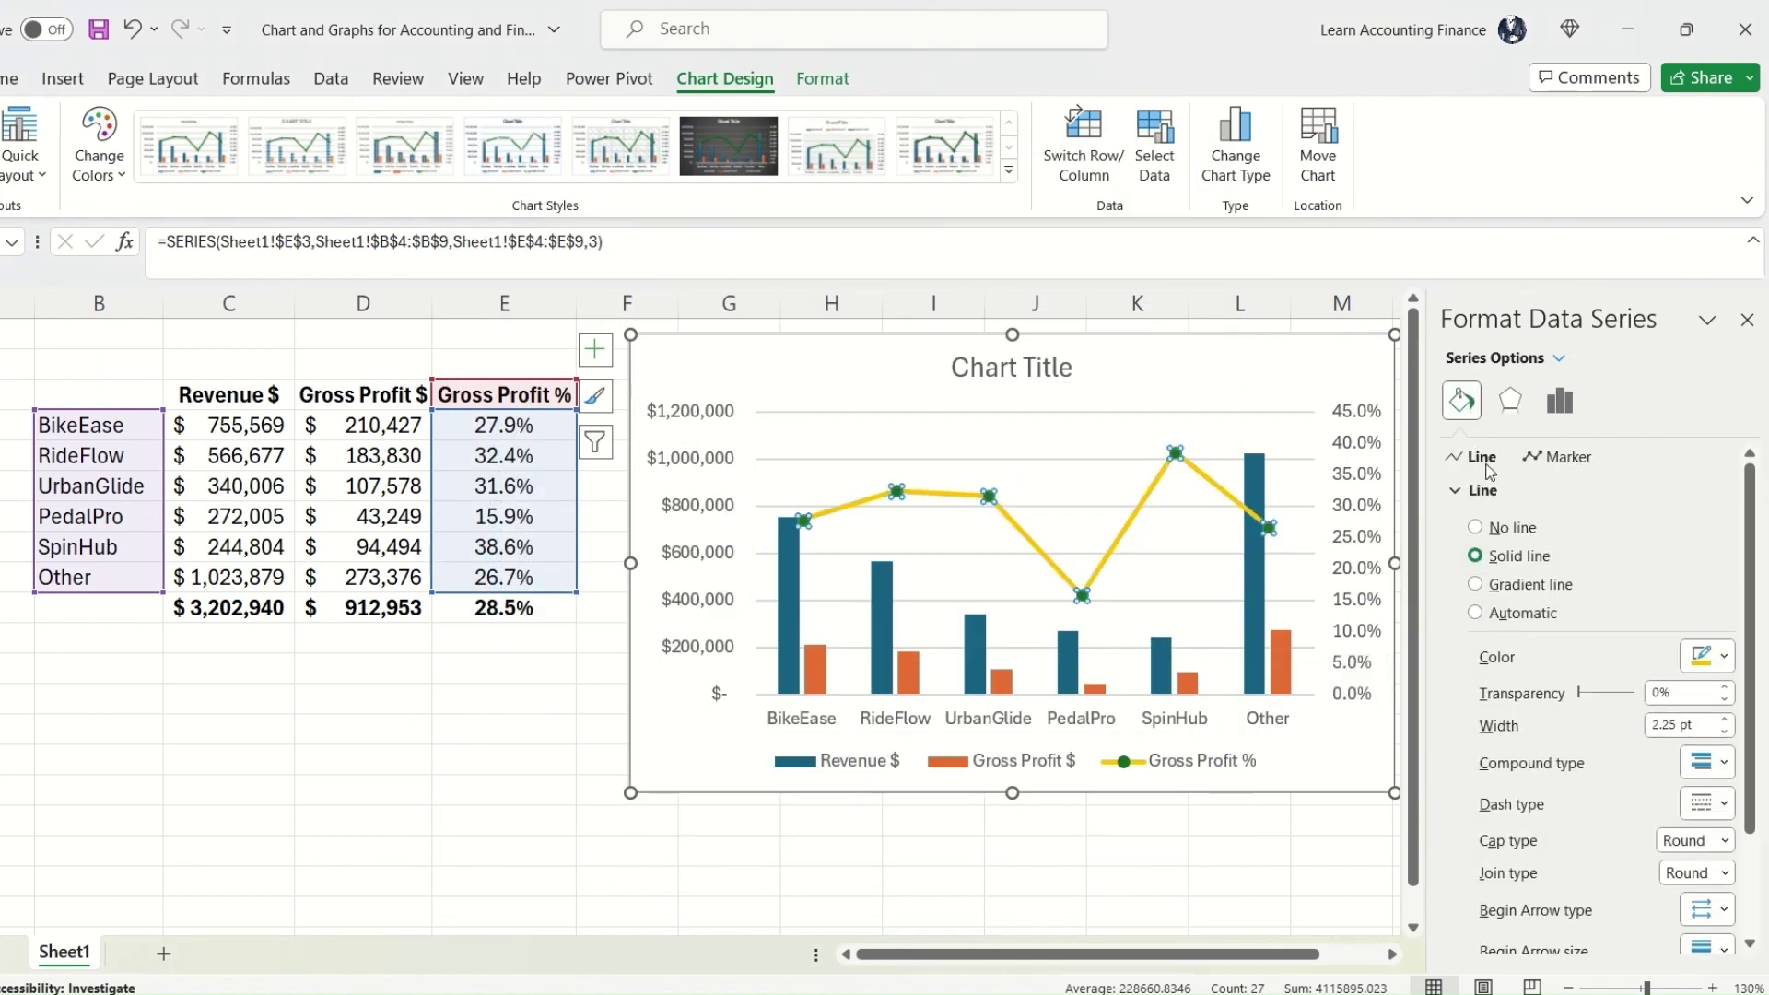
pyautogui.click(1477, 527)
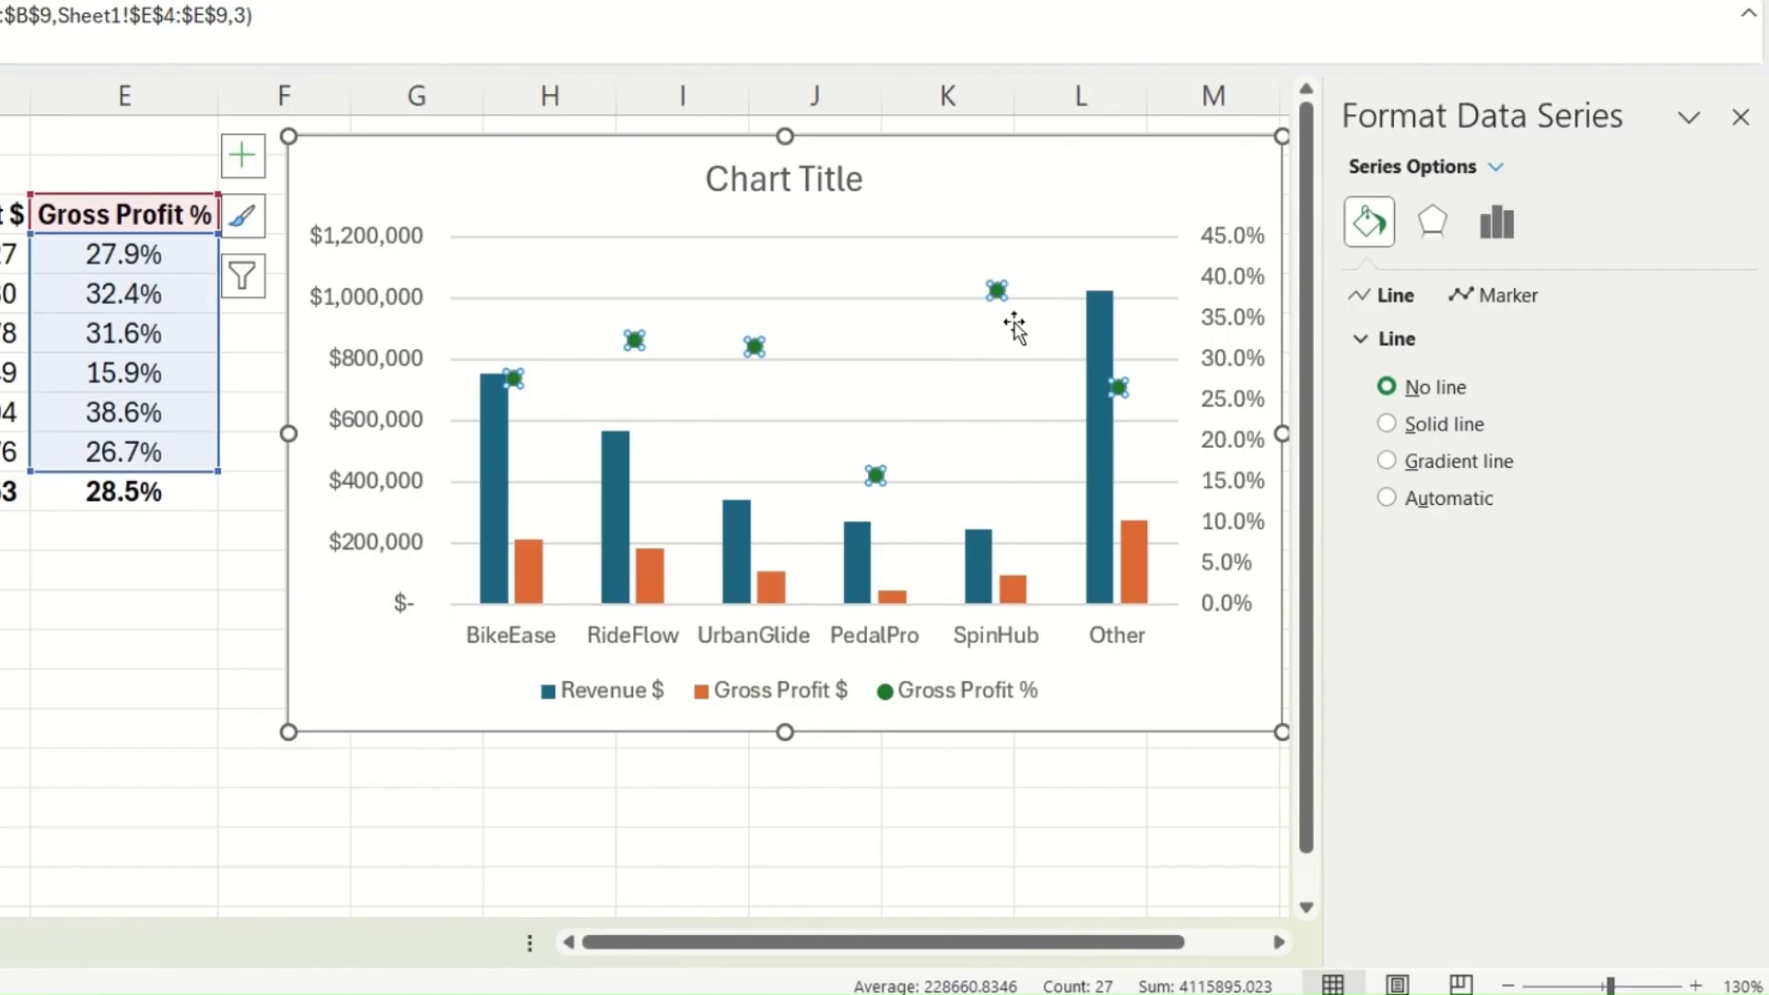
pyautogui.click(1500, 301)
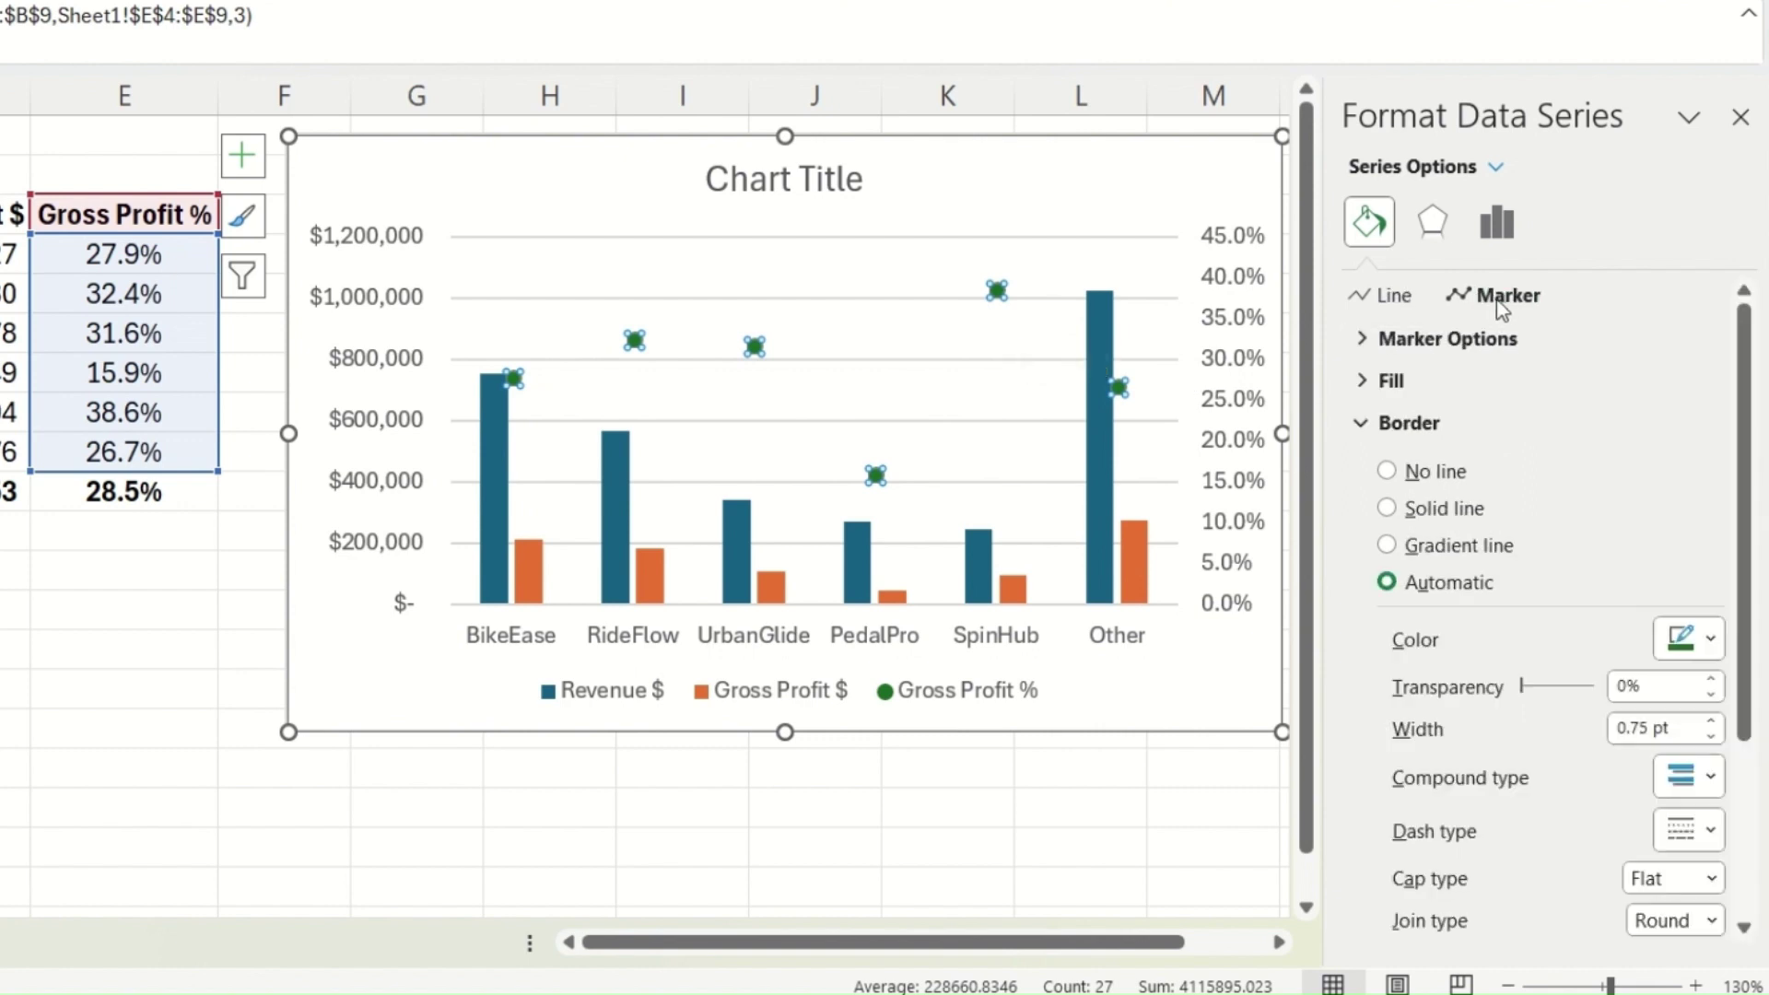
pyautogui.click(1396, 381)
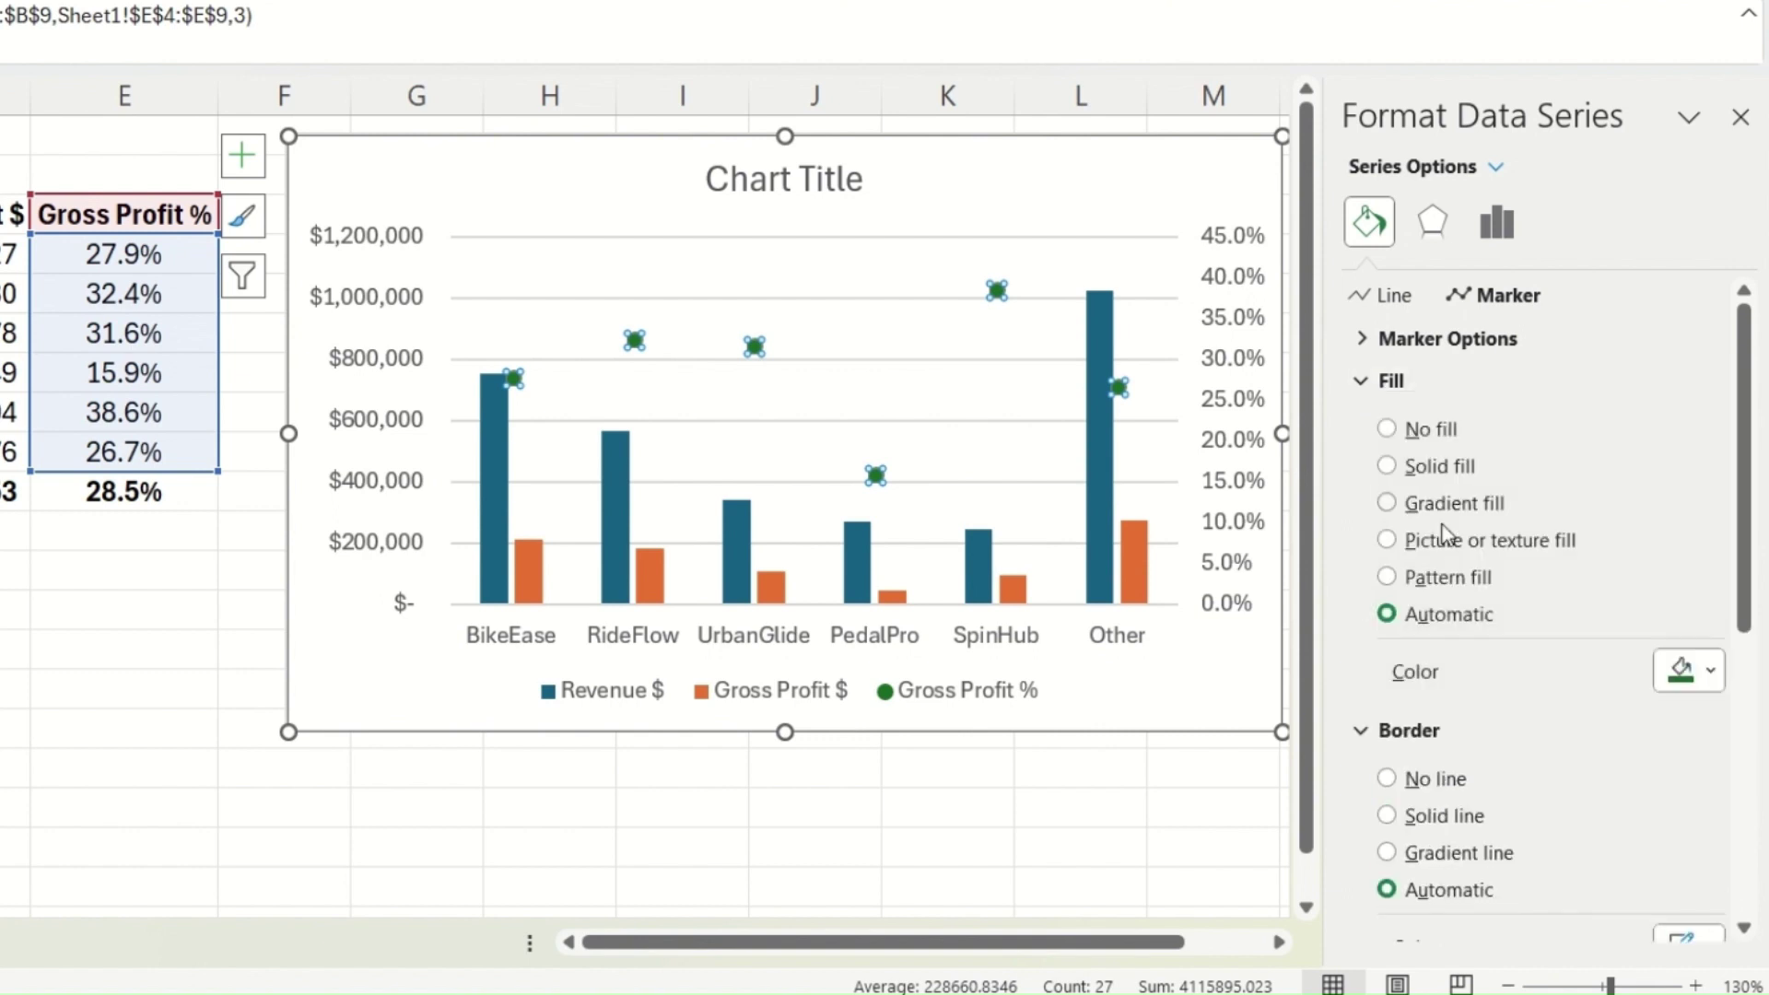
pyautogui.click(1710, 671)
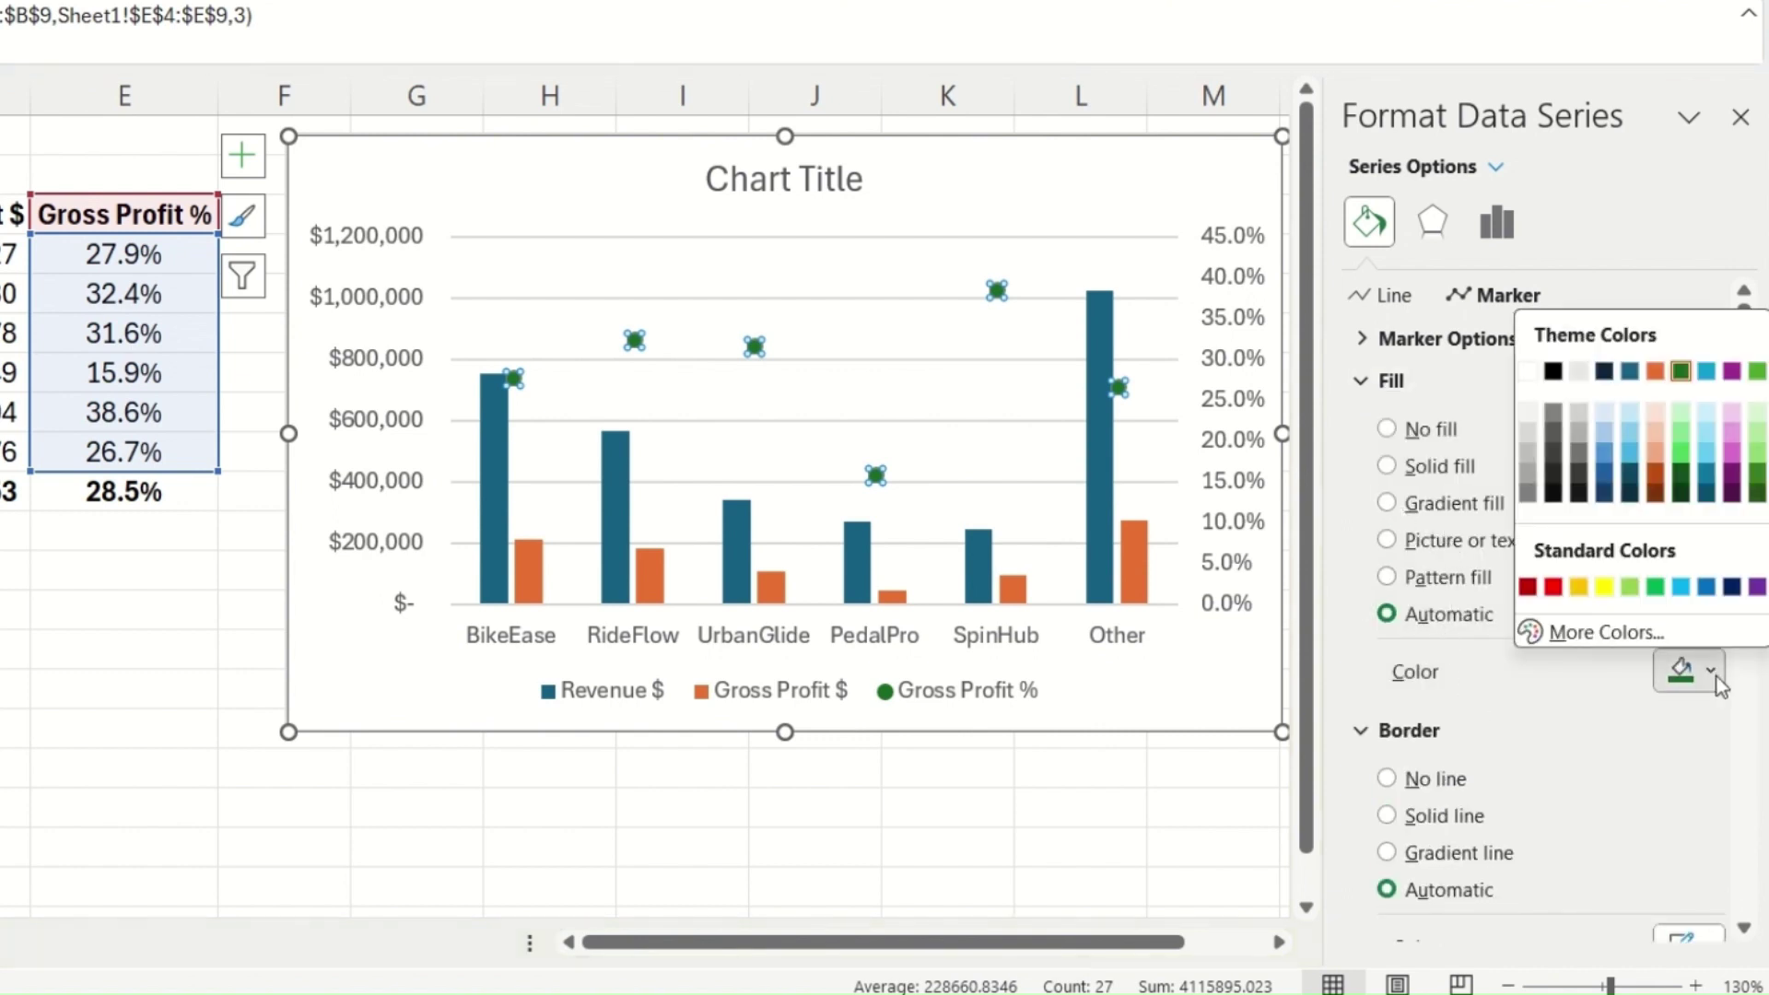
pyautogui.click(1578, 587)
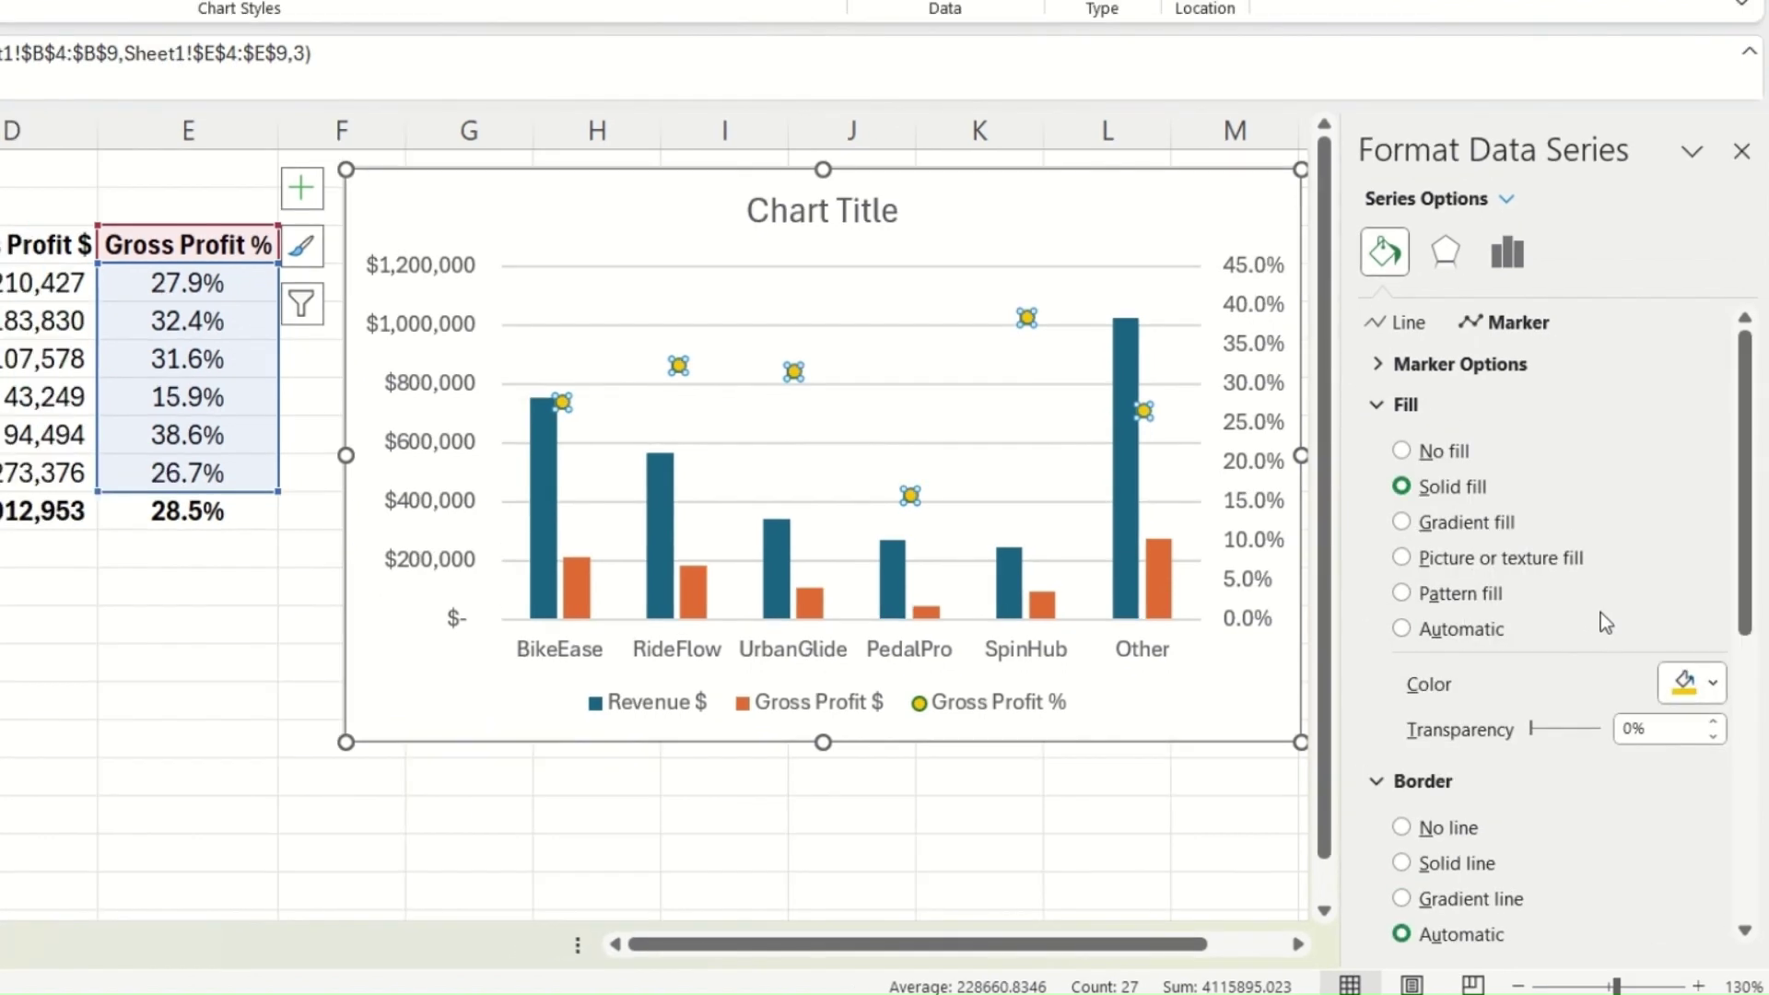
pyautogui.click(1711, 653)
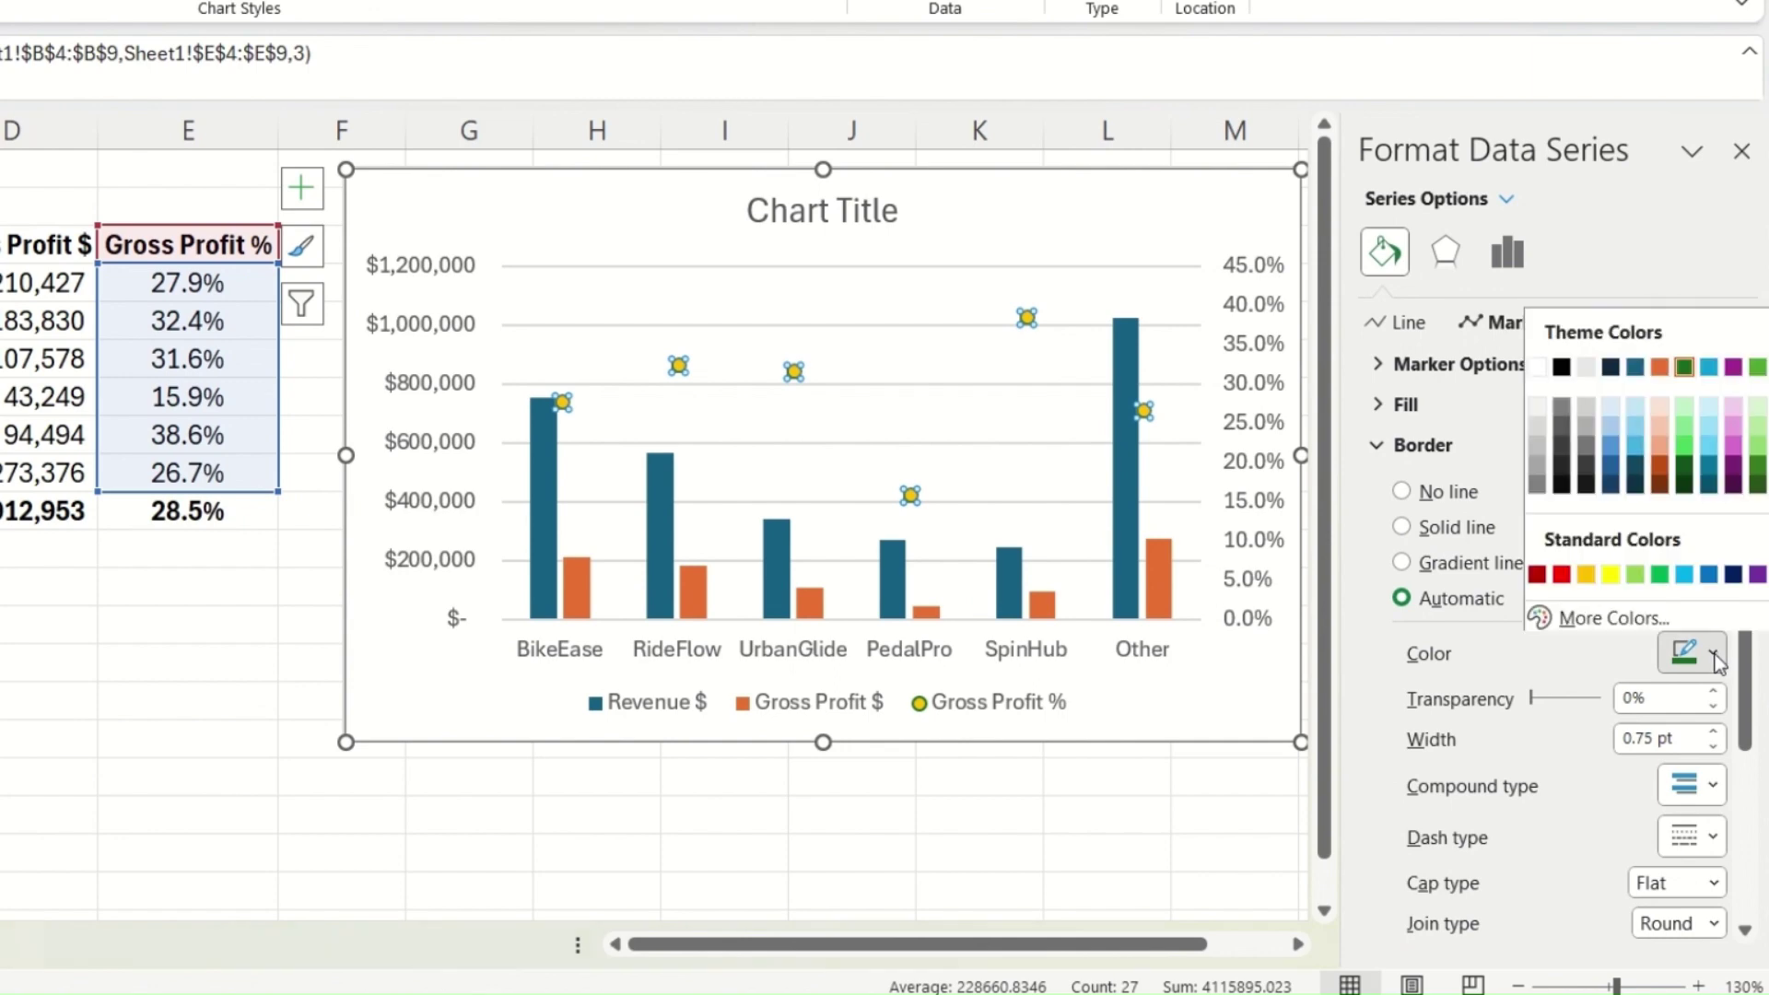
pyautogui.click(1587, 572)
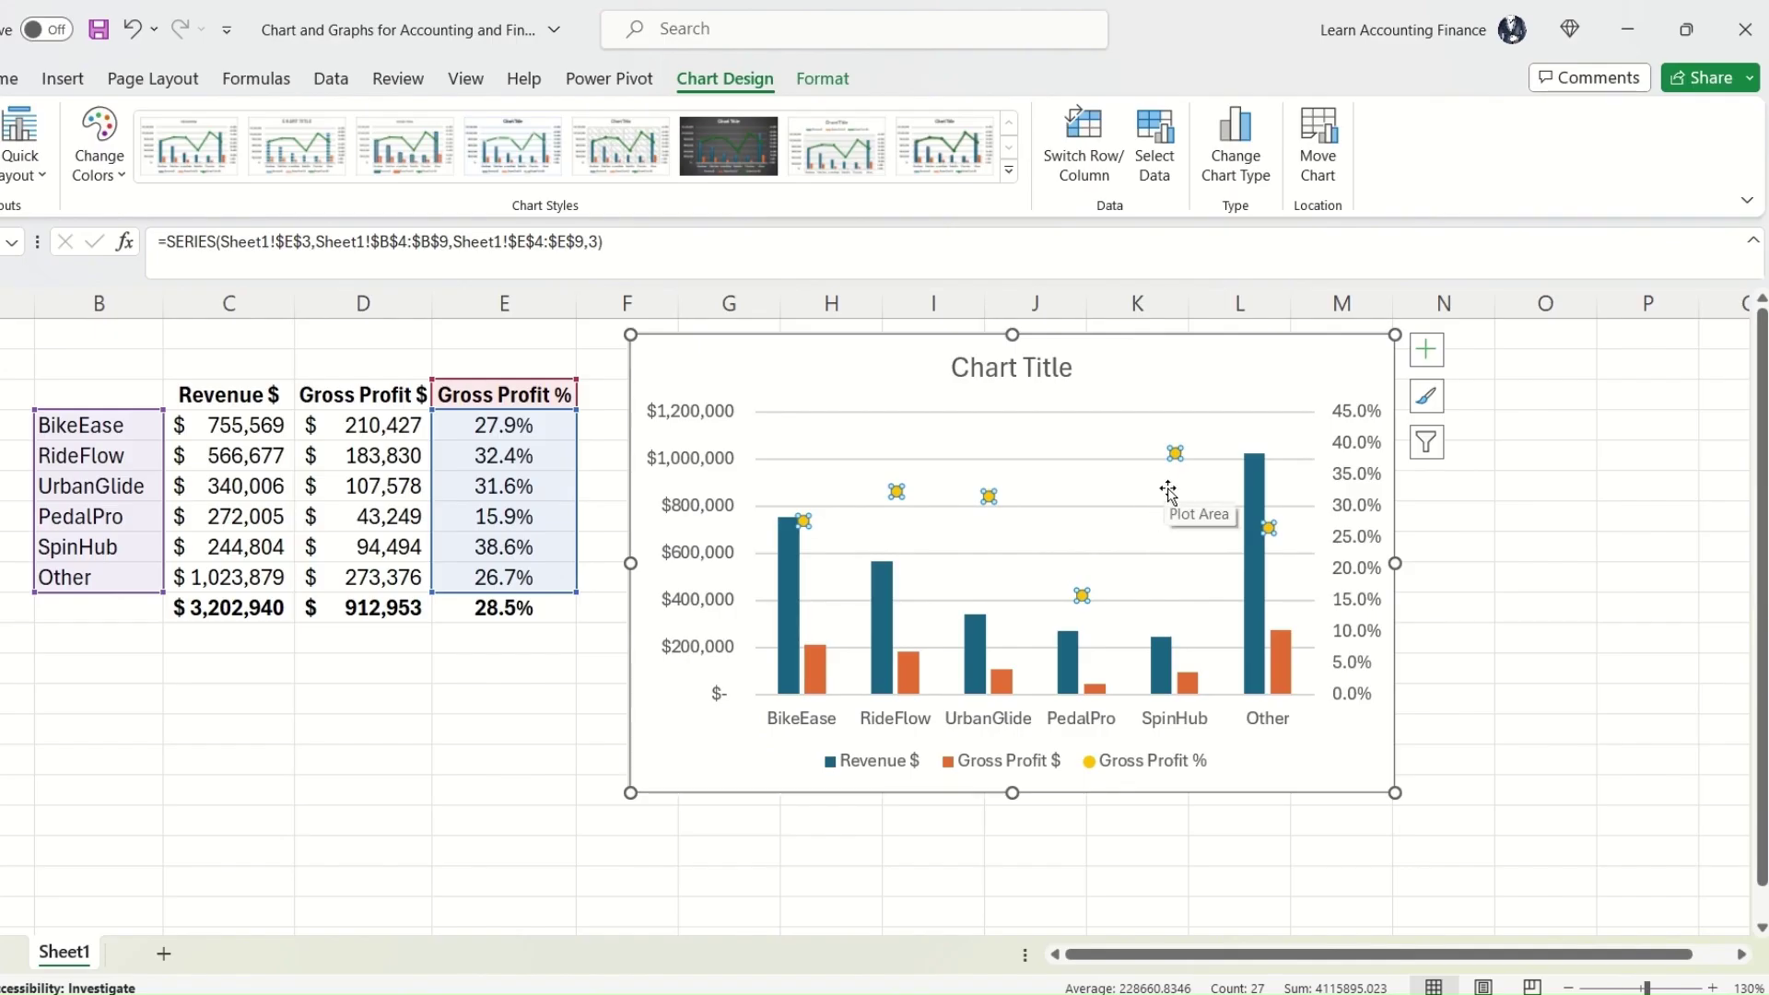
# Step: Set the secondary percentage axis to minimum 0, maximum 0.6 and major unit 0.1
pyautogui.click(1343, 502)
pyautogui.rightClick(1349, 482)
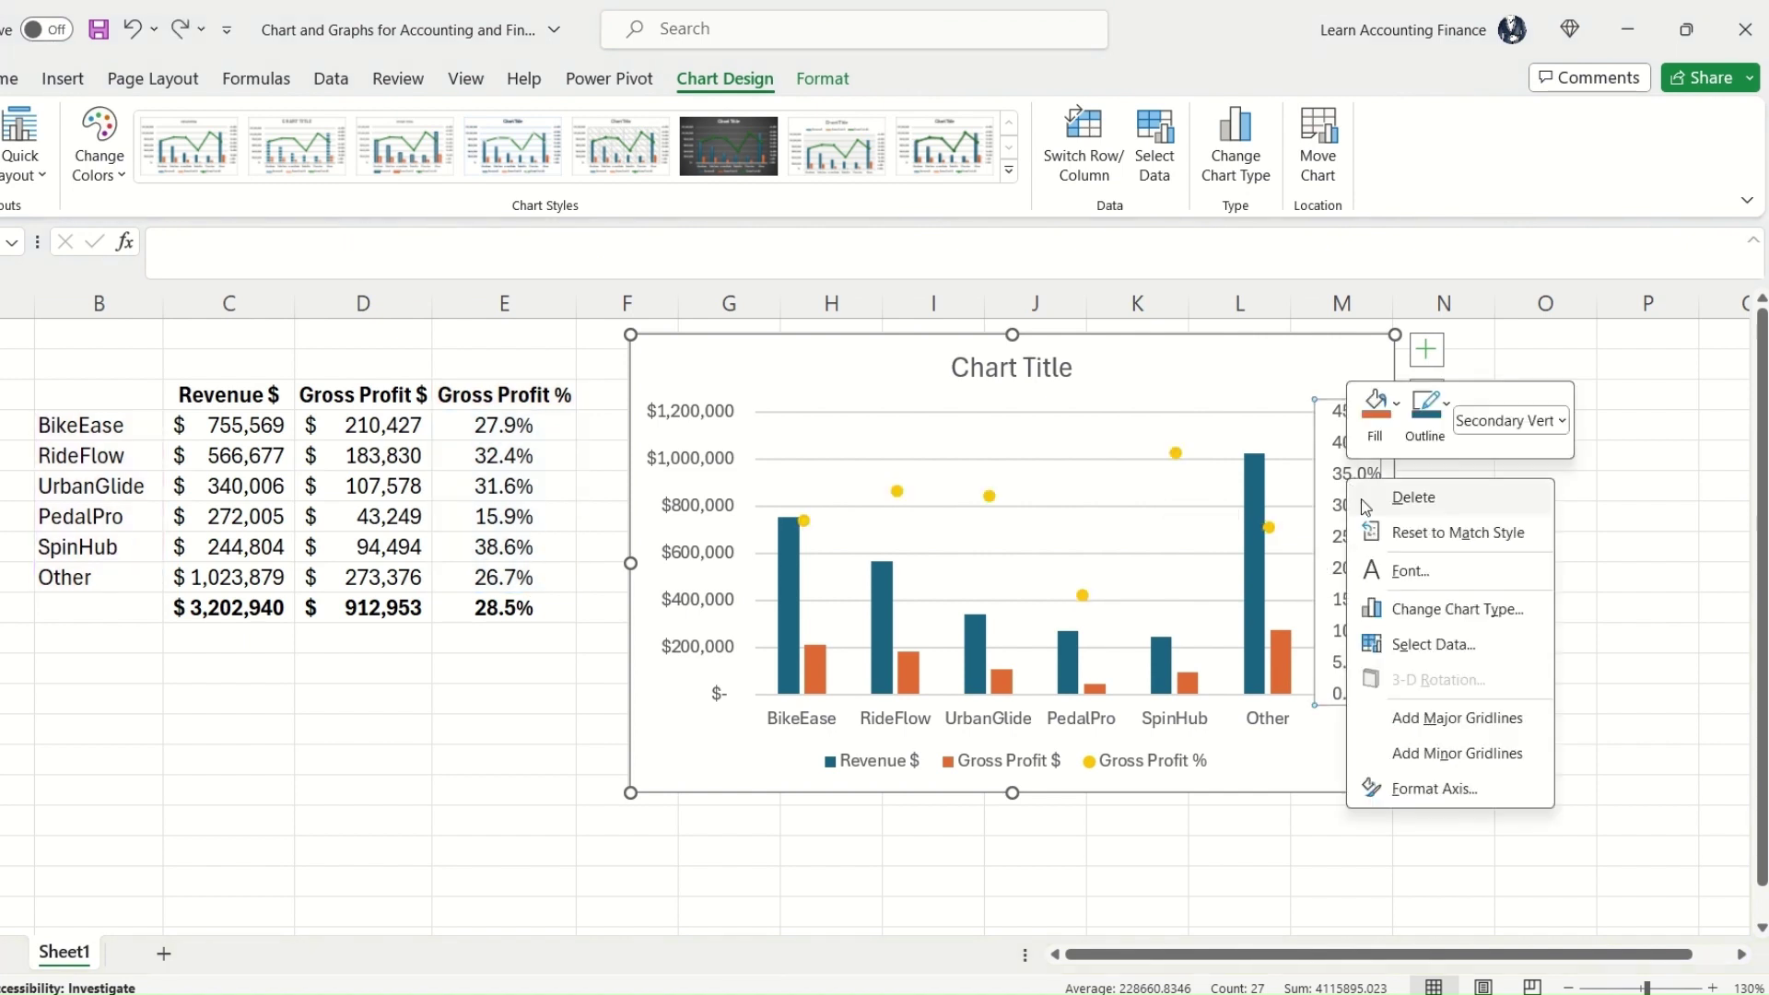
pyautogui.click(1430, 788)
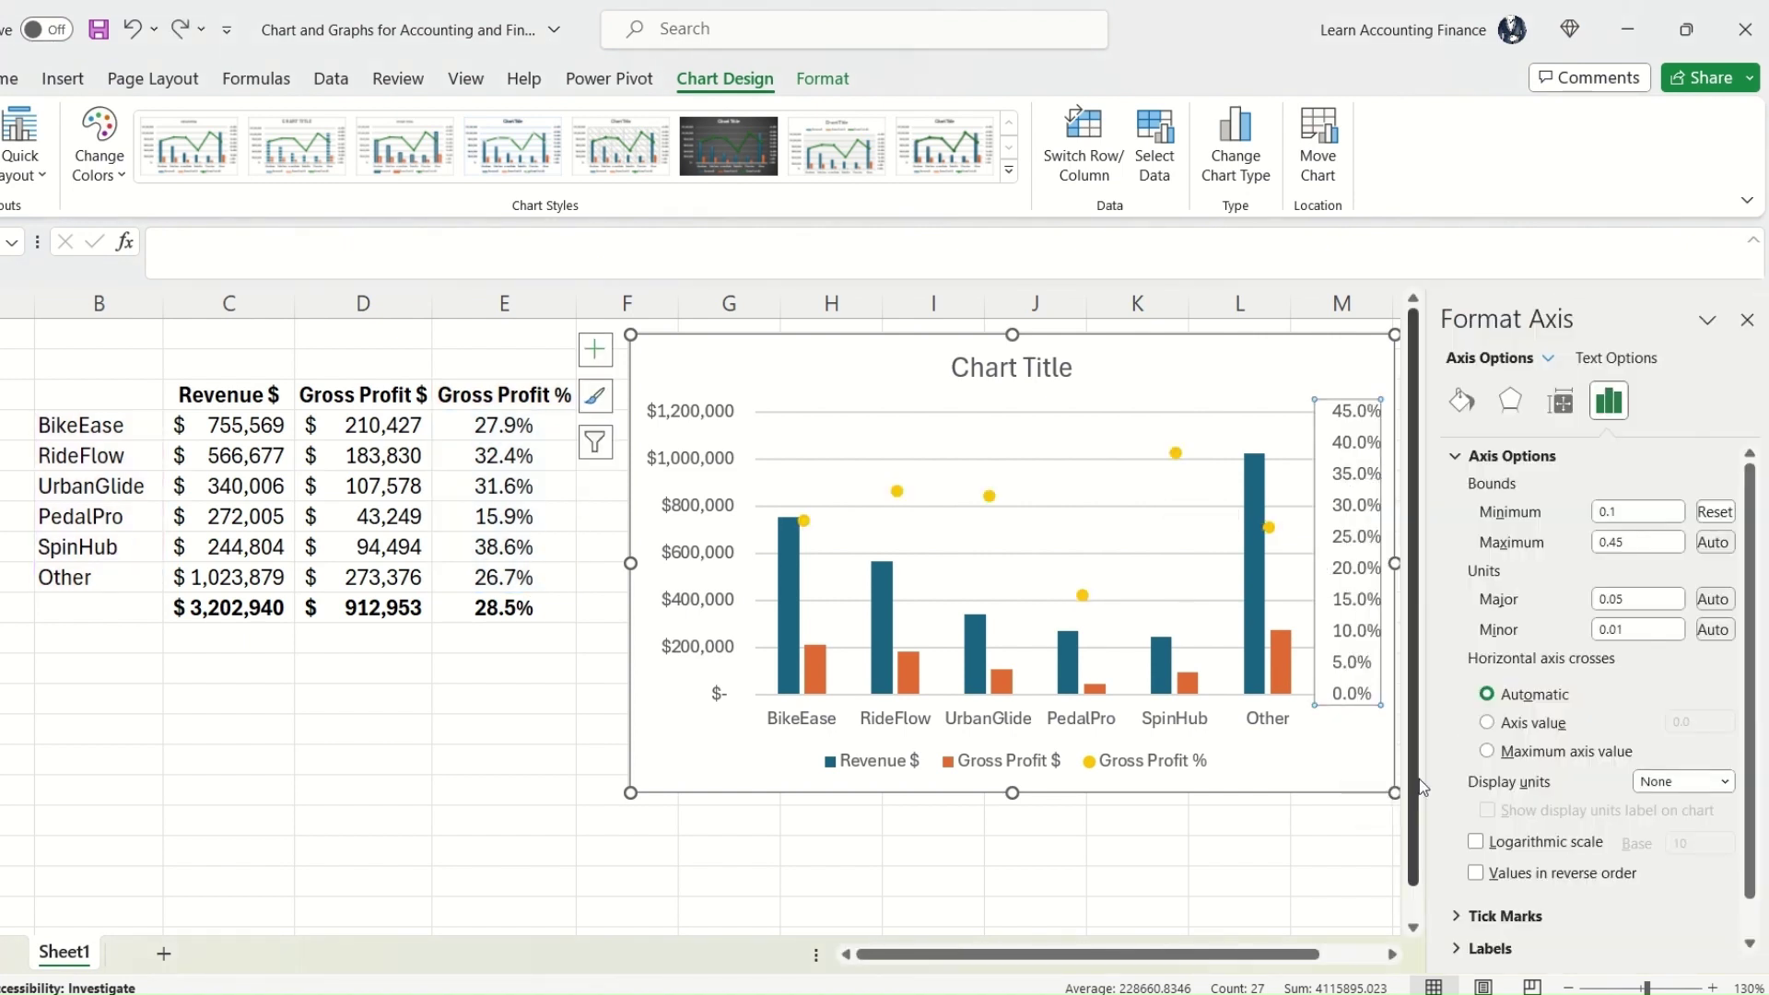
pyautogui.click(1714, 511)
pyautogui.moveTo(1624, 543); pyautogui.dragTo(1561, 560)
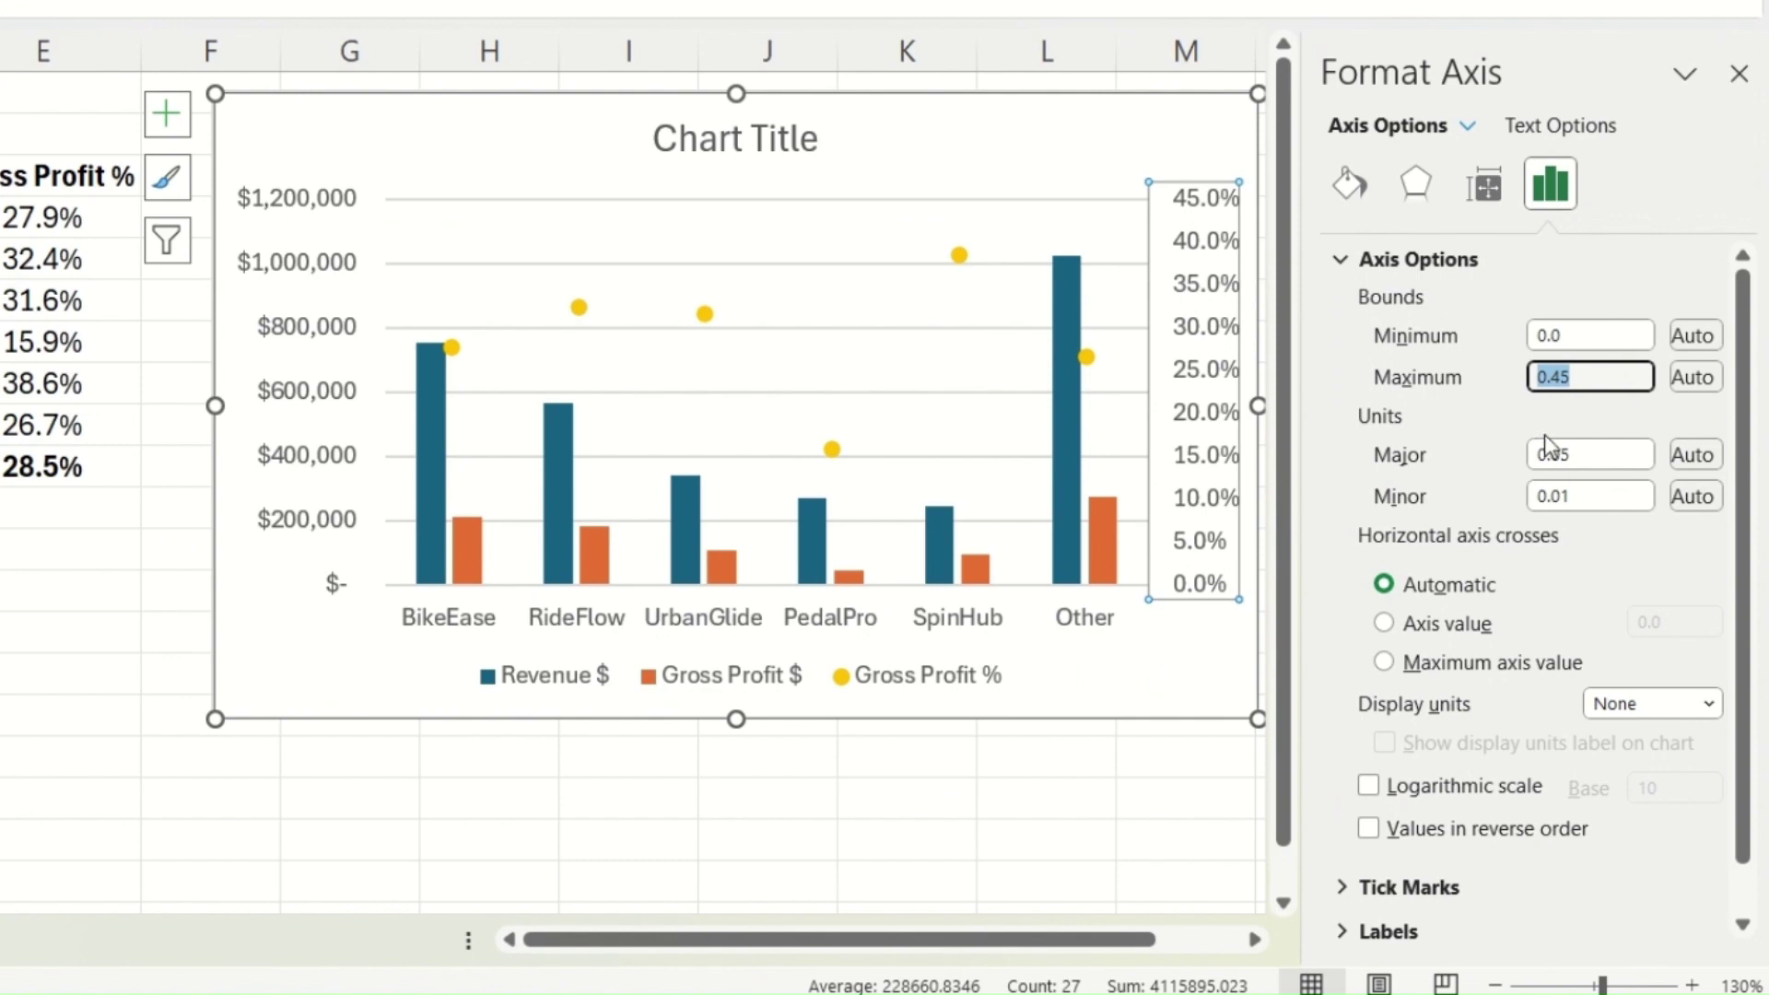
pyautogui.write('.60')
pyautogui.hotkey('shift', 'Tab')
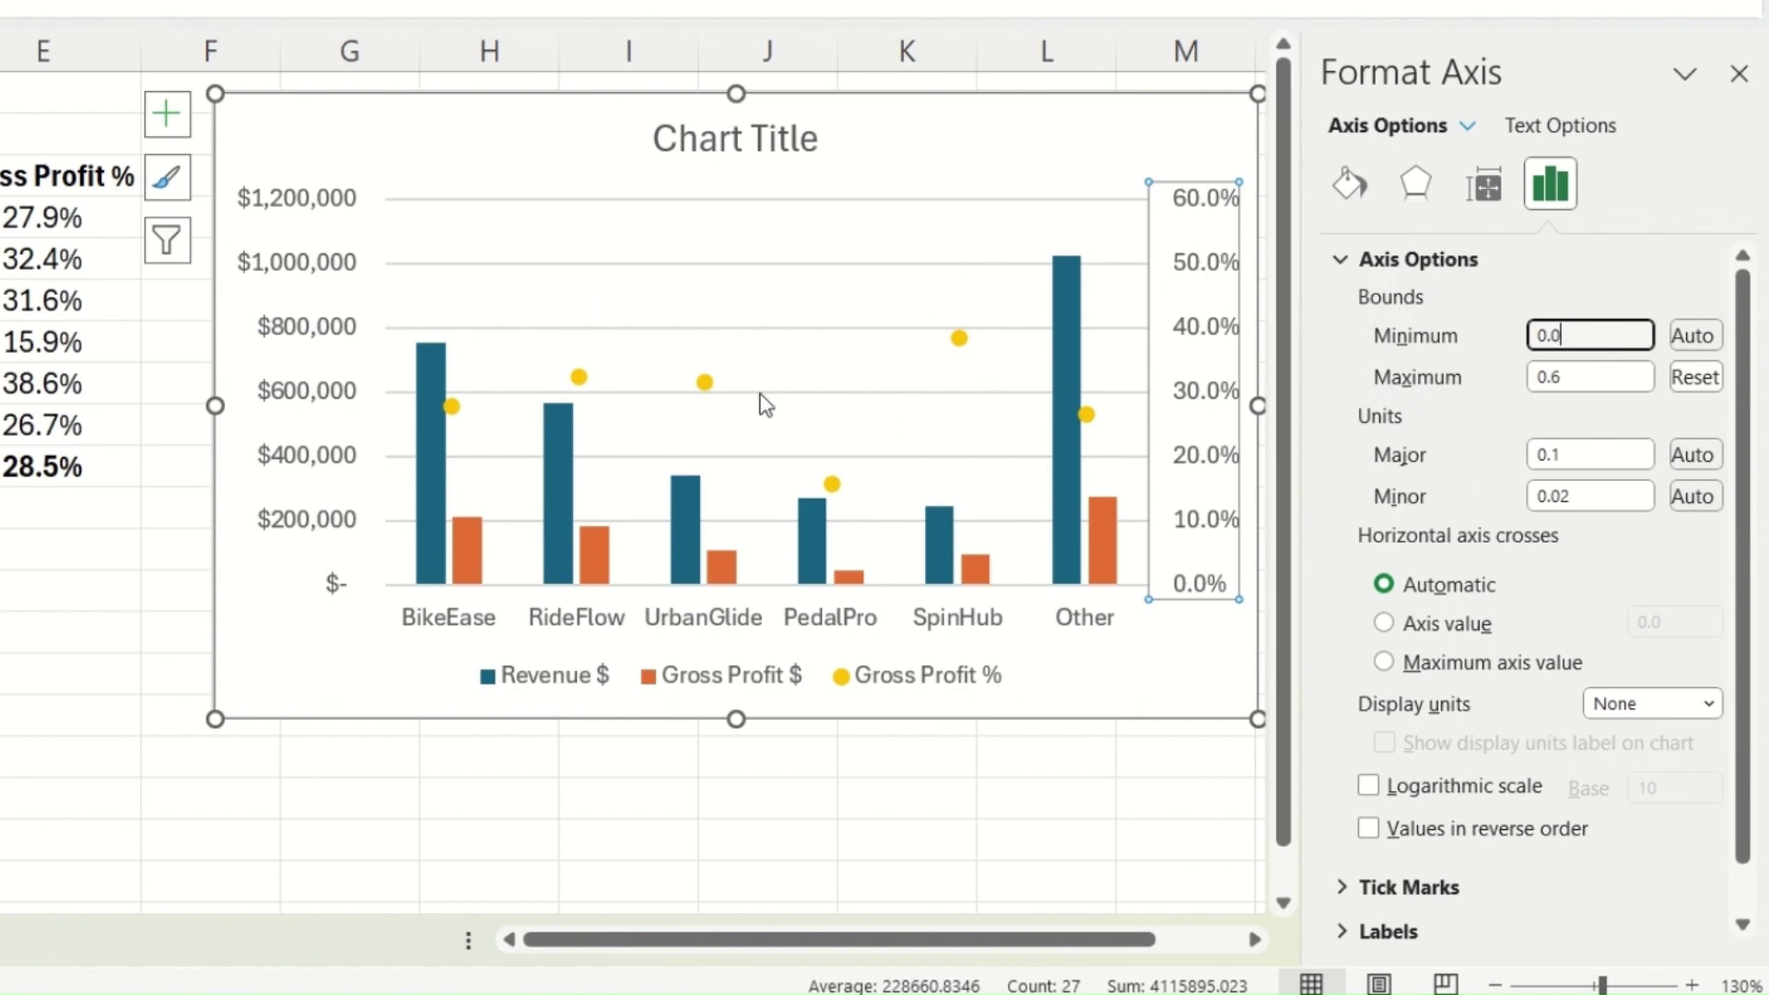
pyautogui.moveTo(1083, 421)
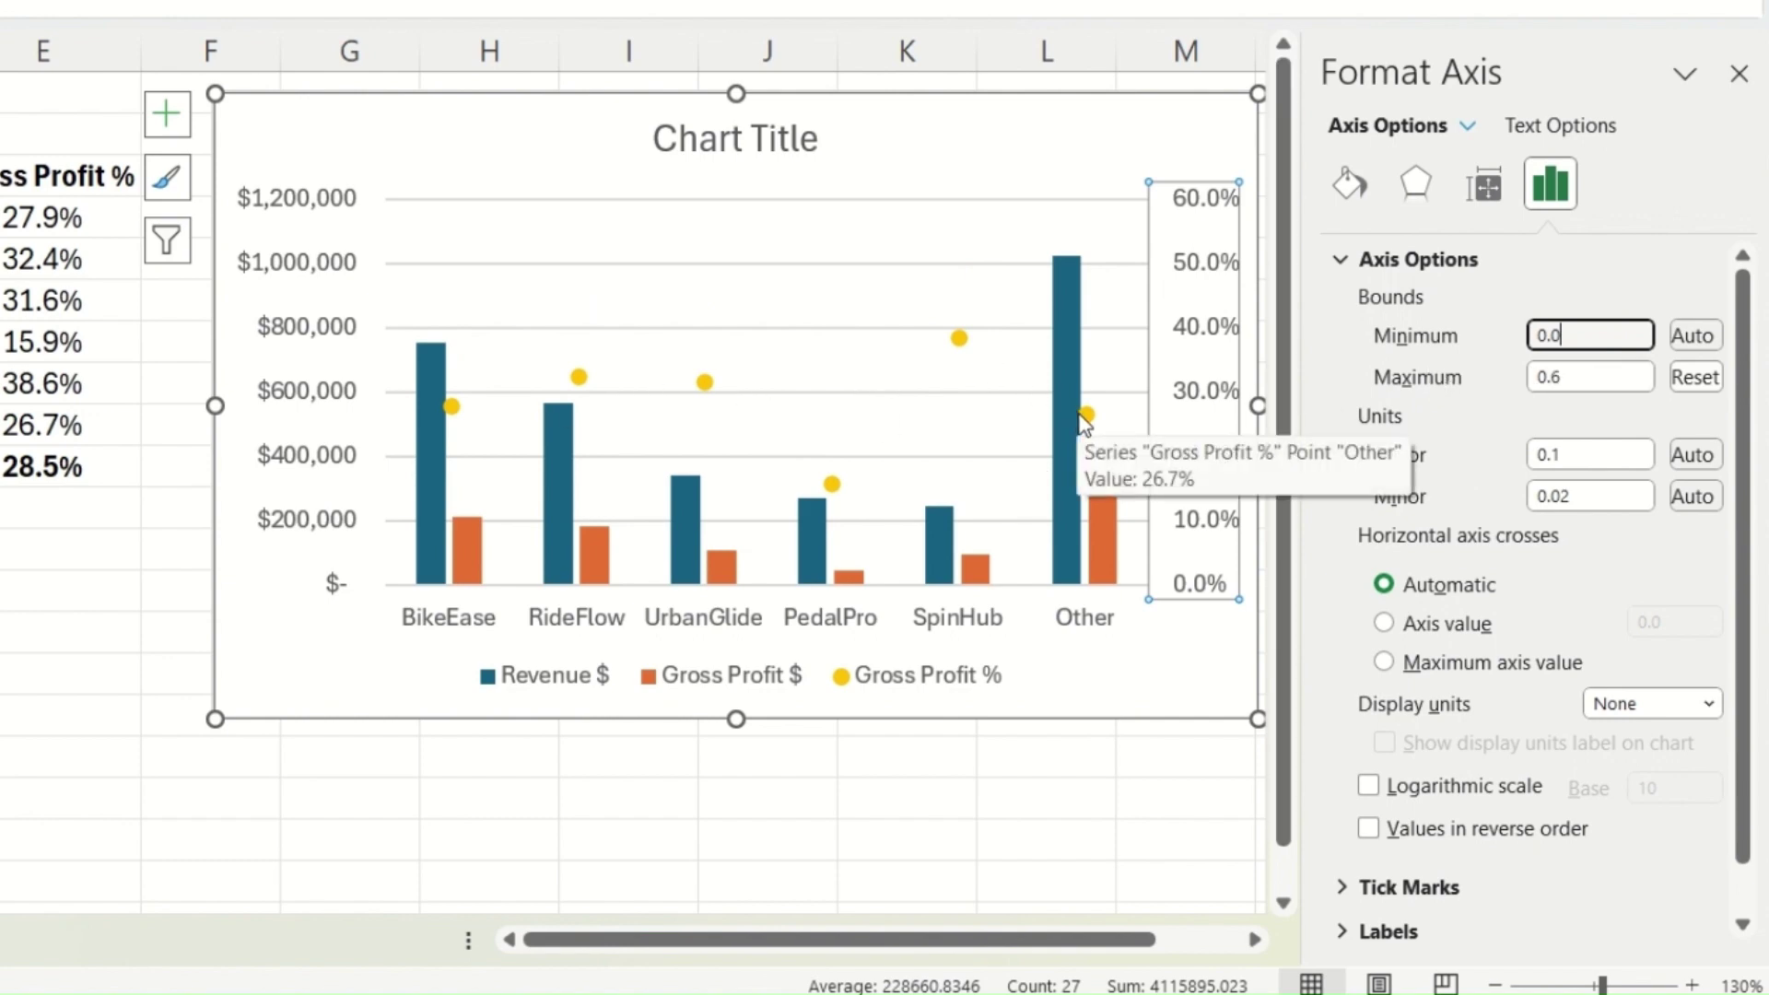
pyautogui.moveTo(1102, 556)
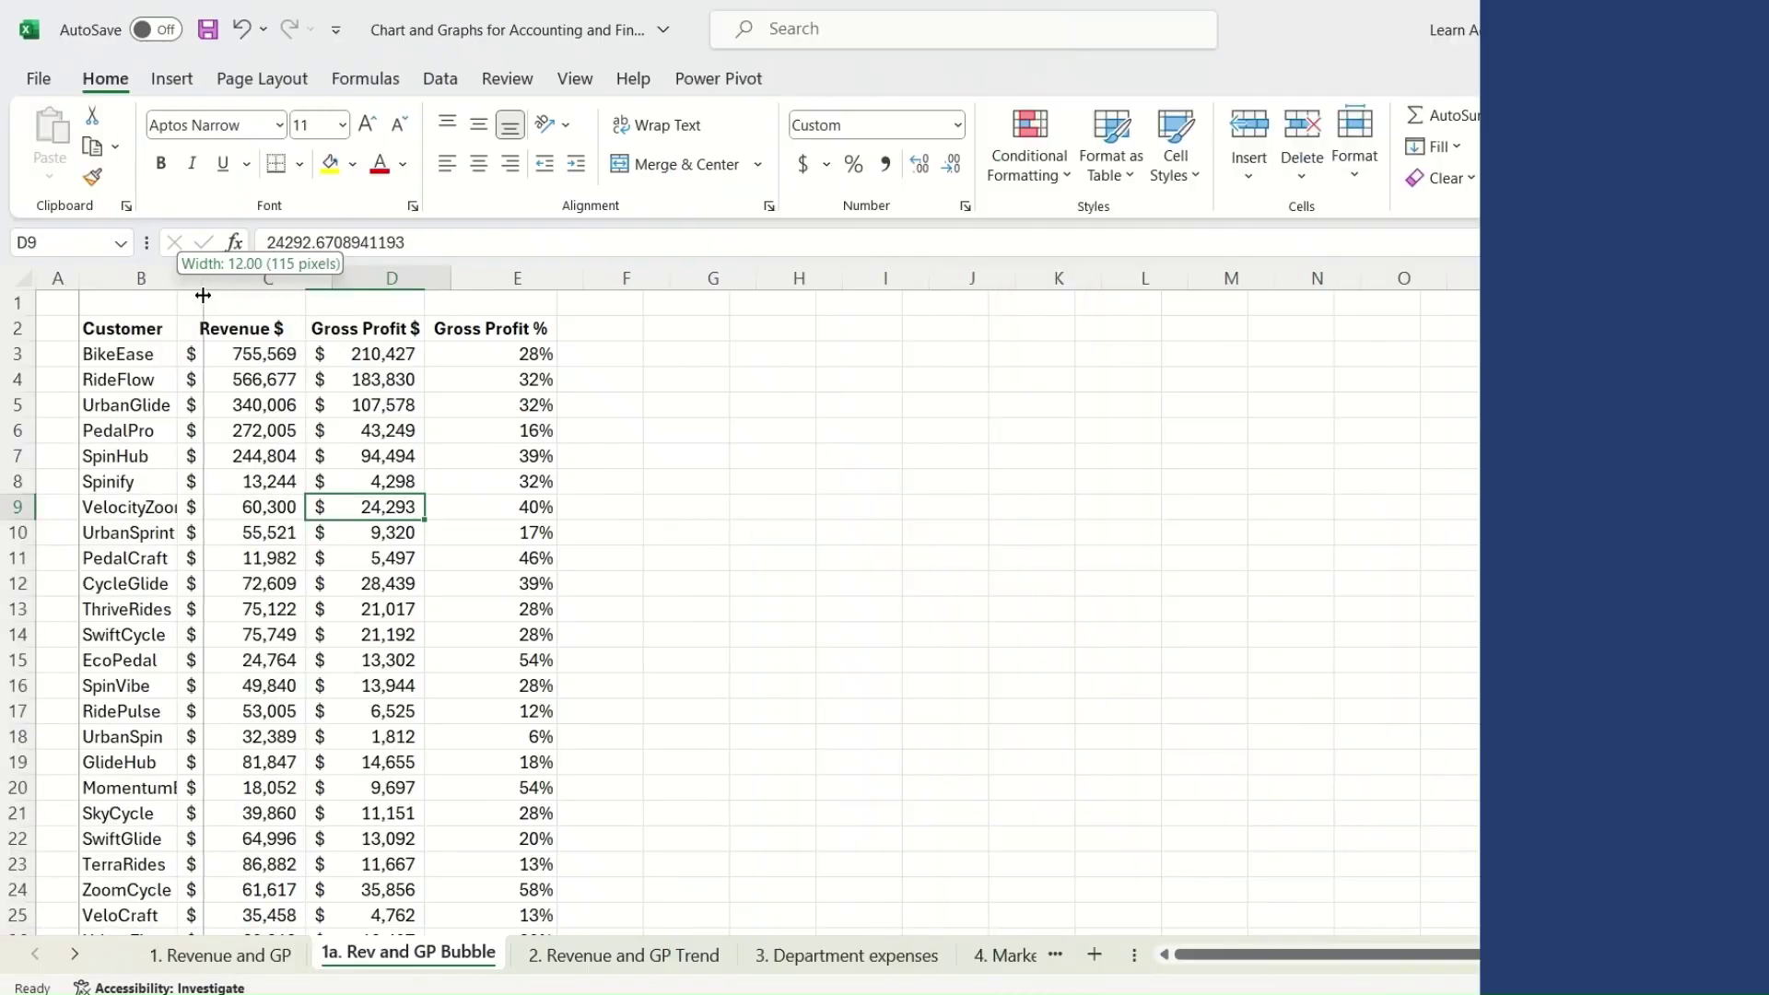
# Step: Widen column B and insert a bubble chart of the customer table B2:E27
pyautogui.moveTo(202, 289); pyautogui.dragTo(221, 288)
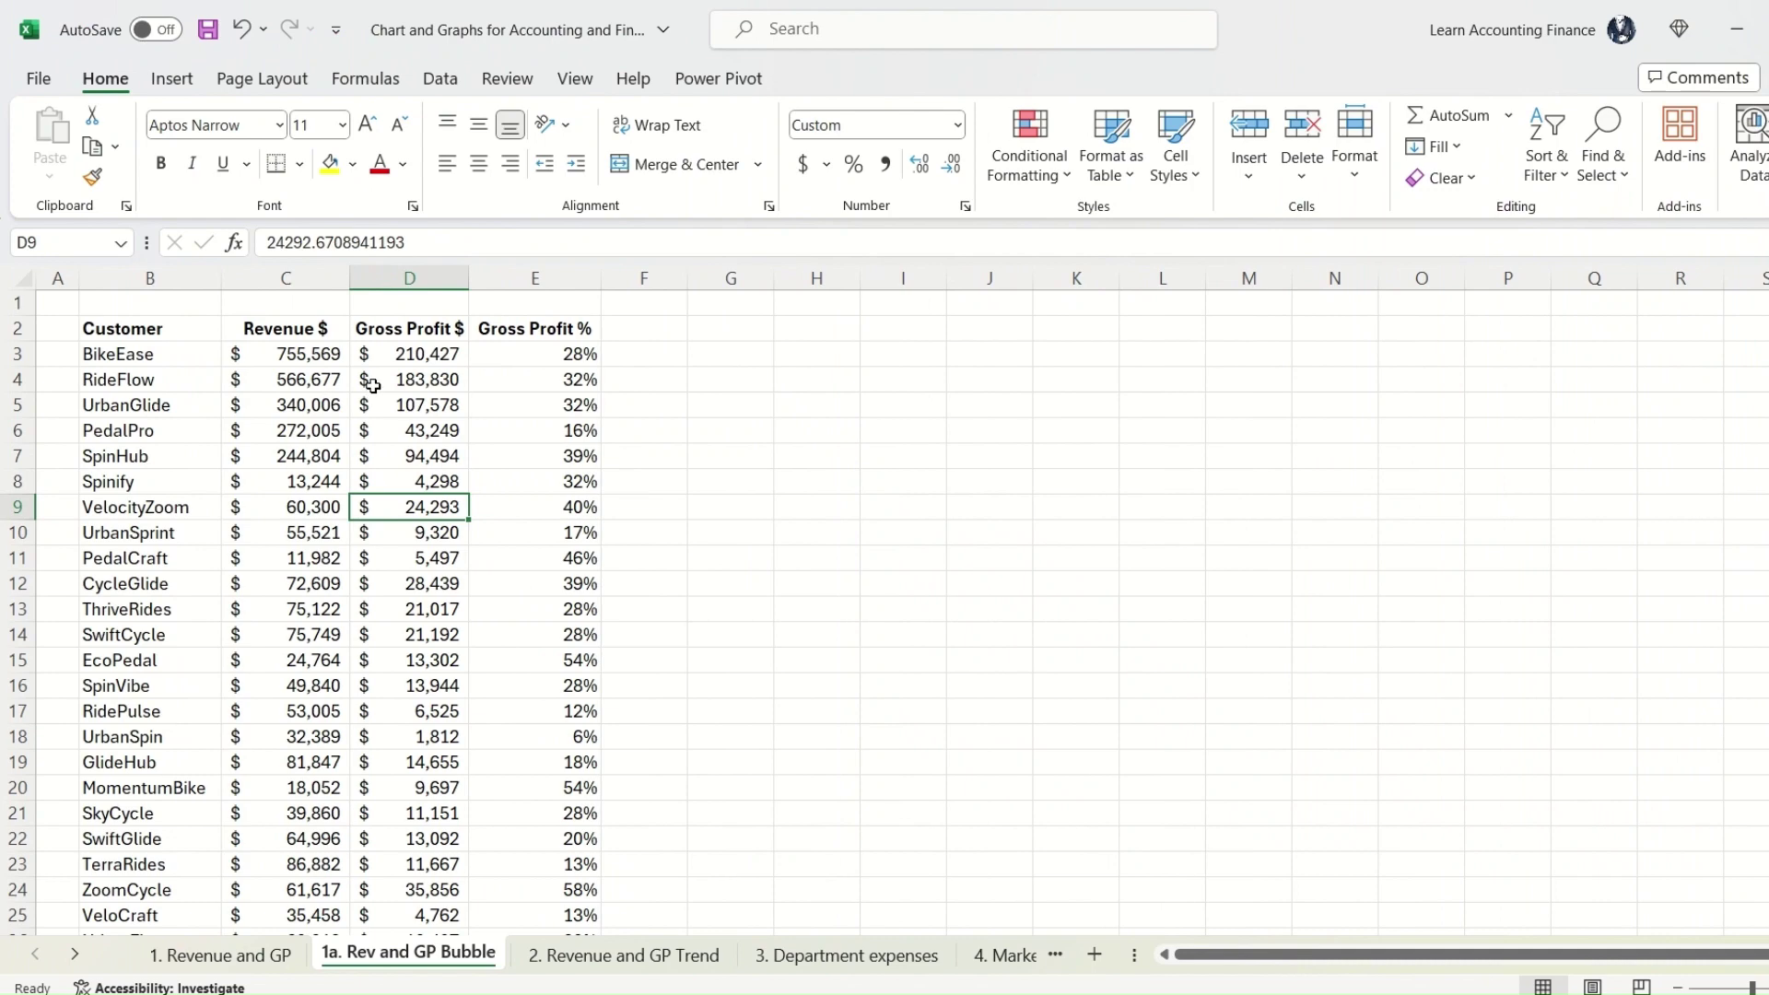
pyautogui.click(197, 324)
pyautogui.hotkey('ctrl', 'shift', 'Down')
pyautogui.hotkey('ctrl', 'shift', 'Right')
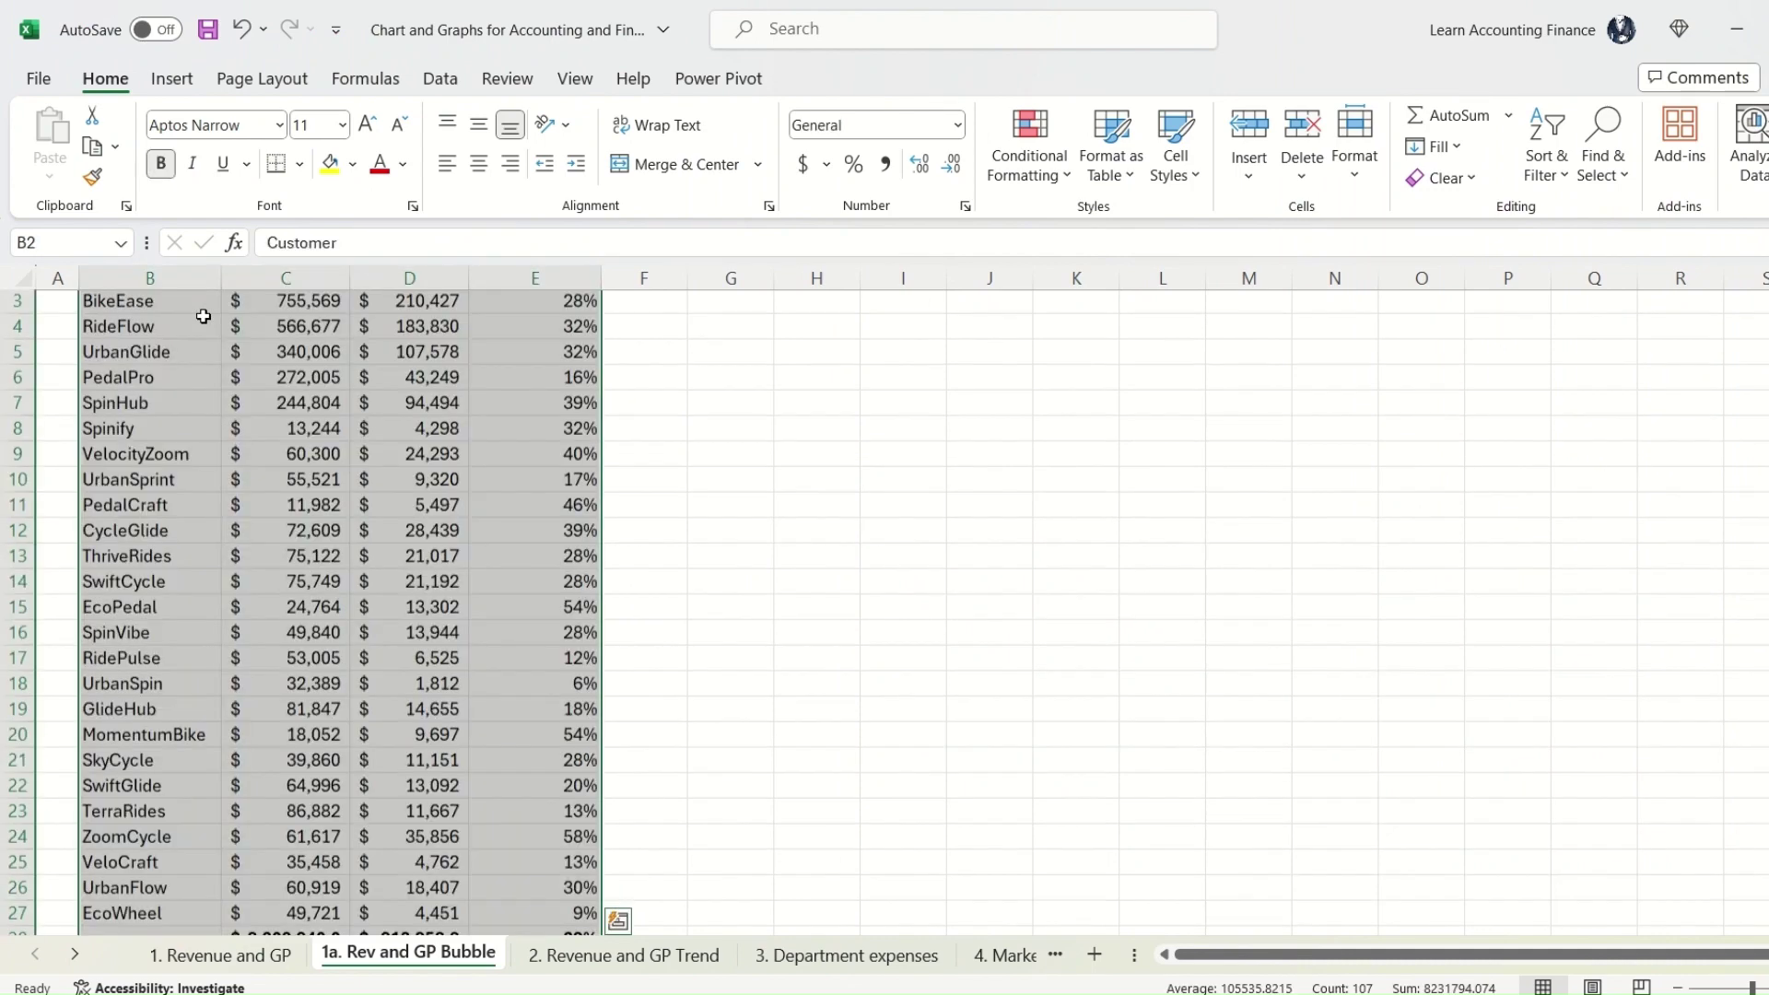
pyautogui.hotkey('alt', 'n')
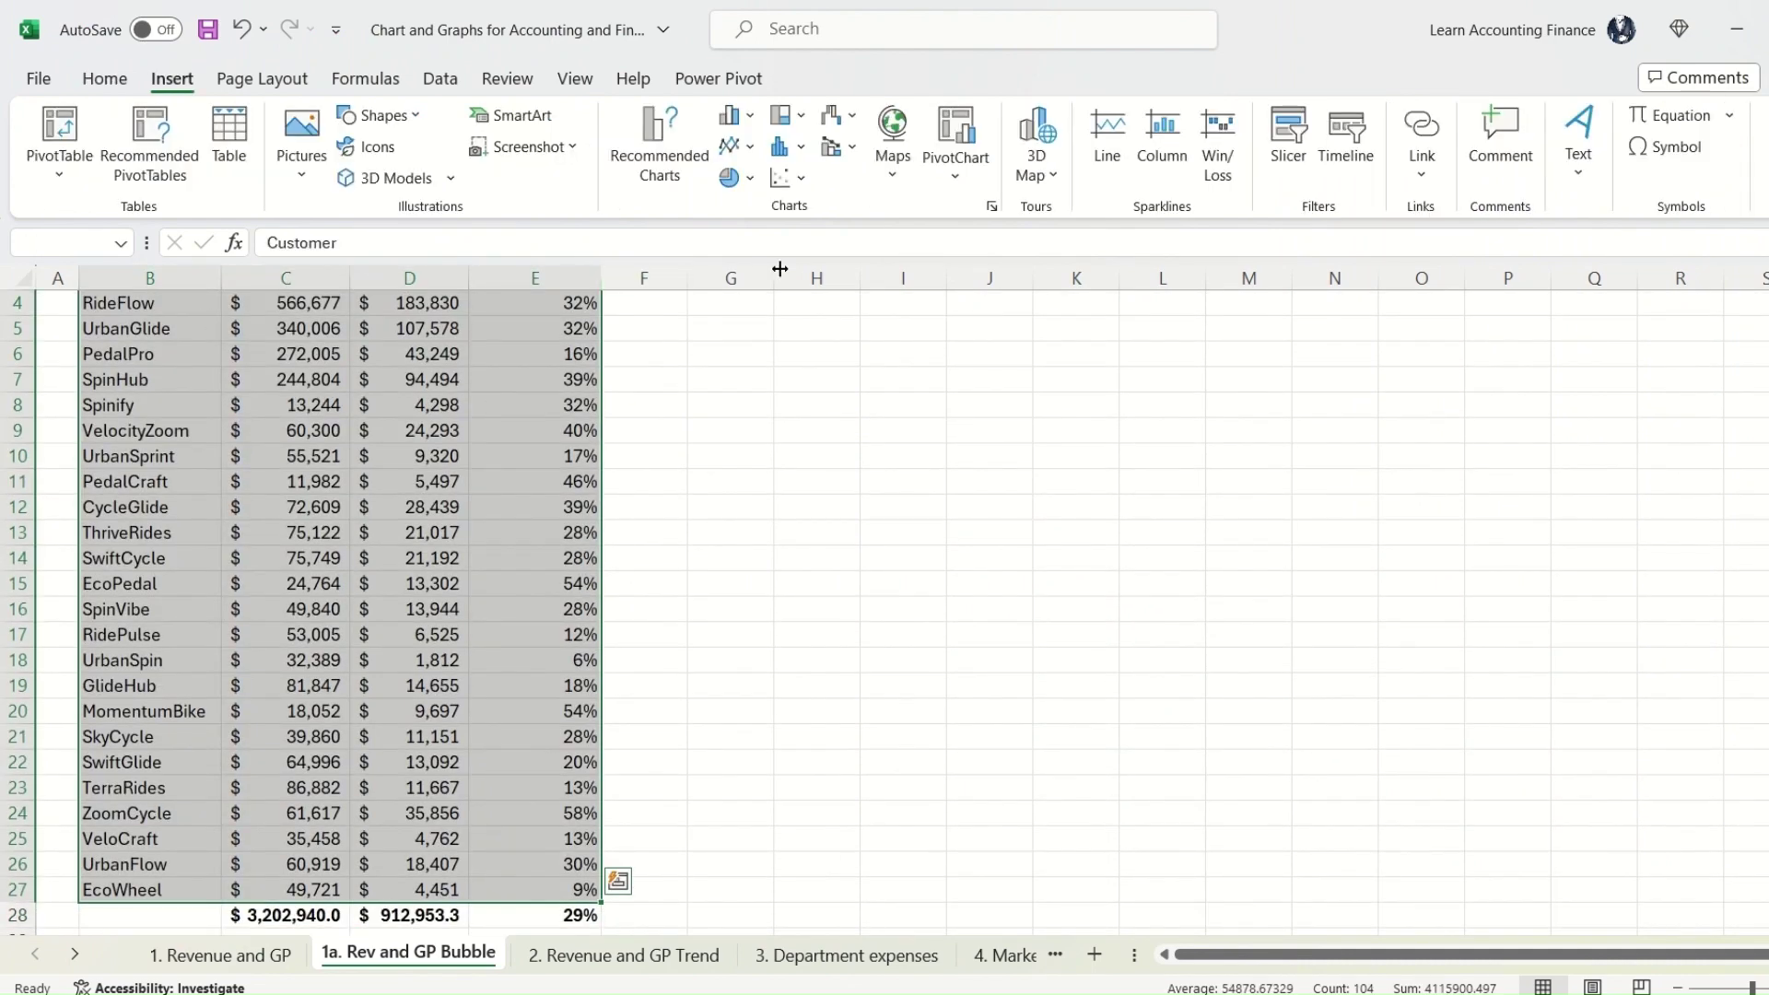
pyautogui.click(799, 179)
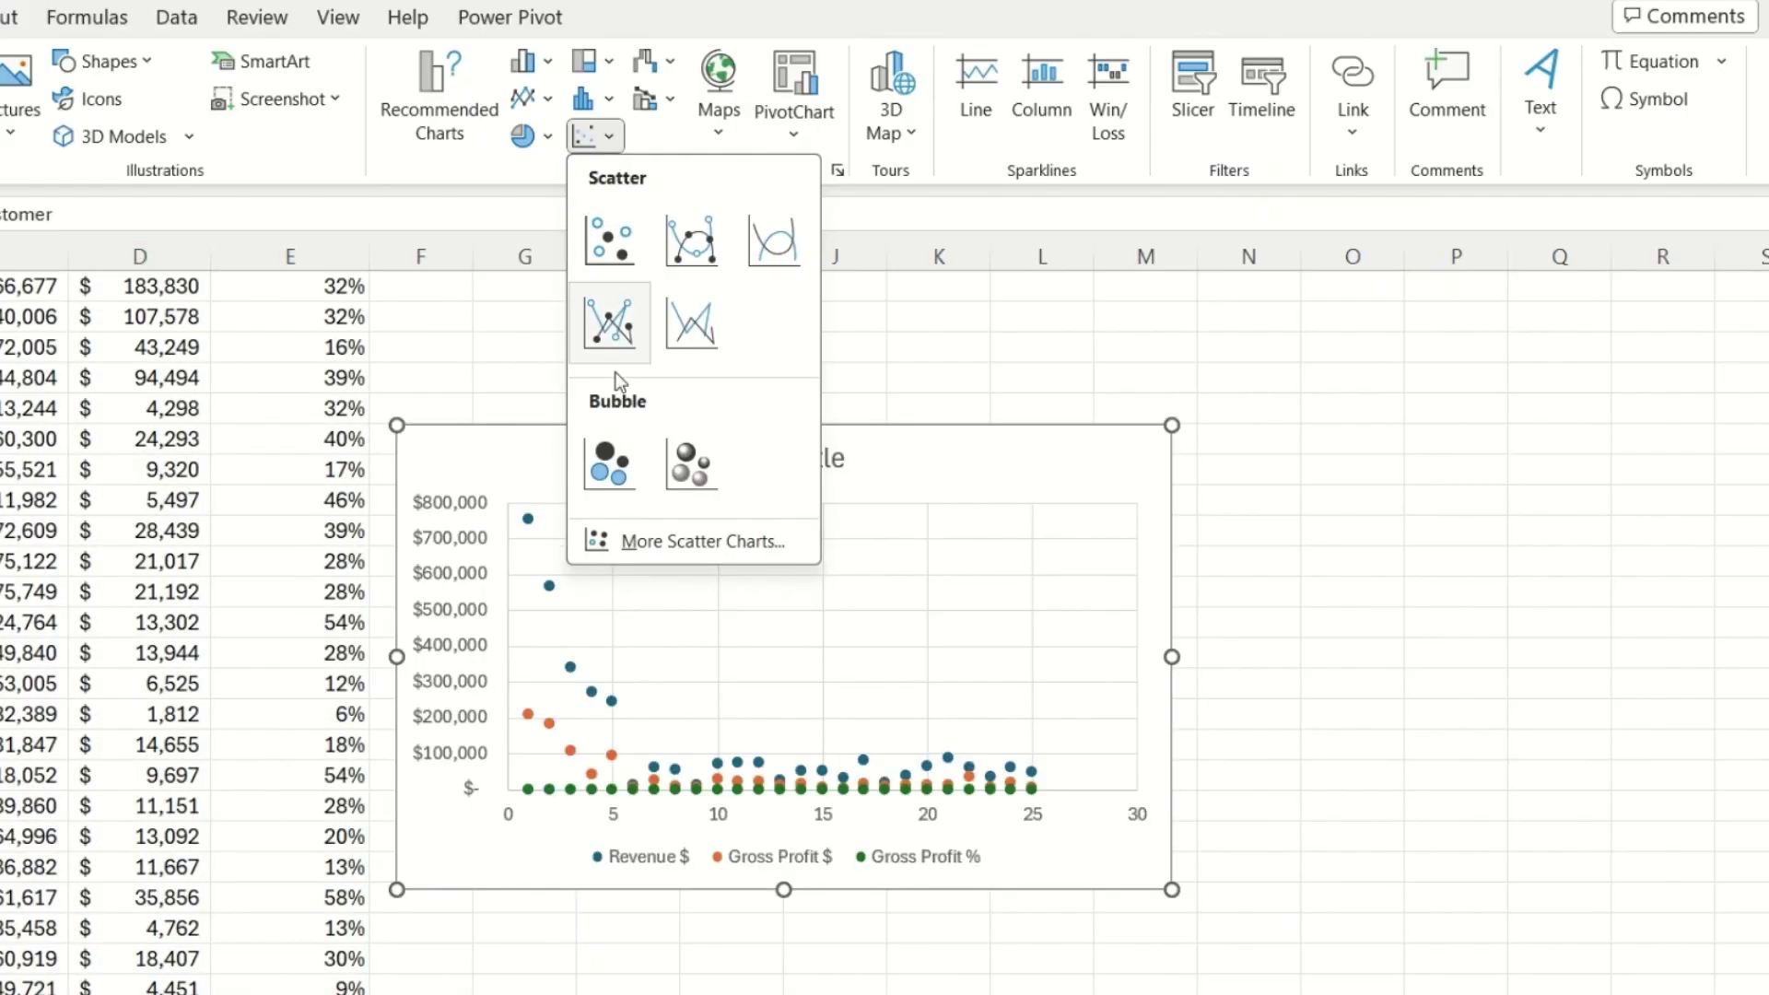
pyautogui.click(609, 464)
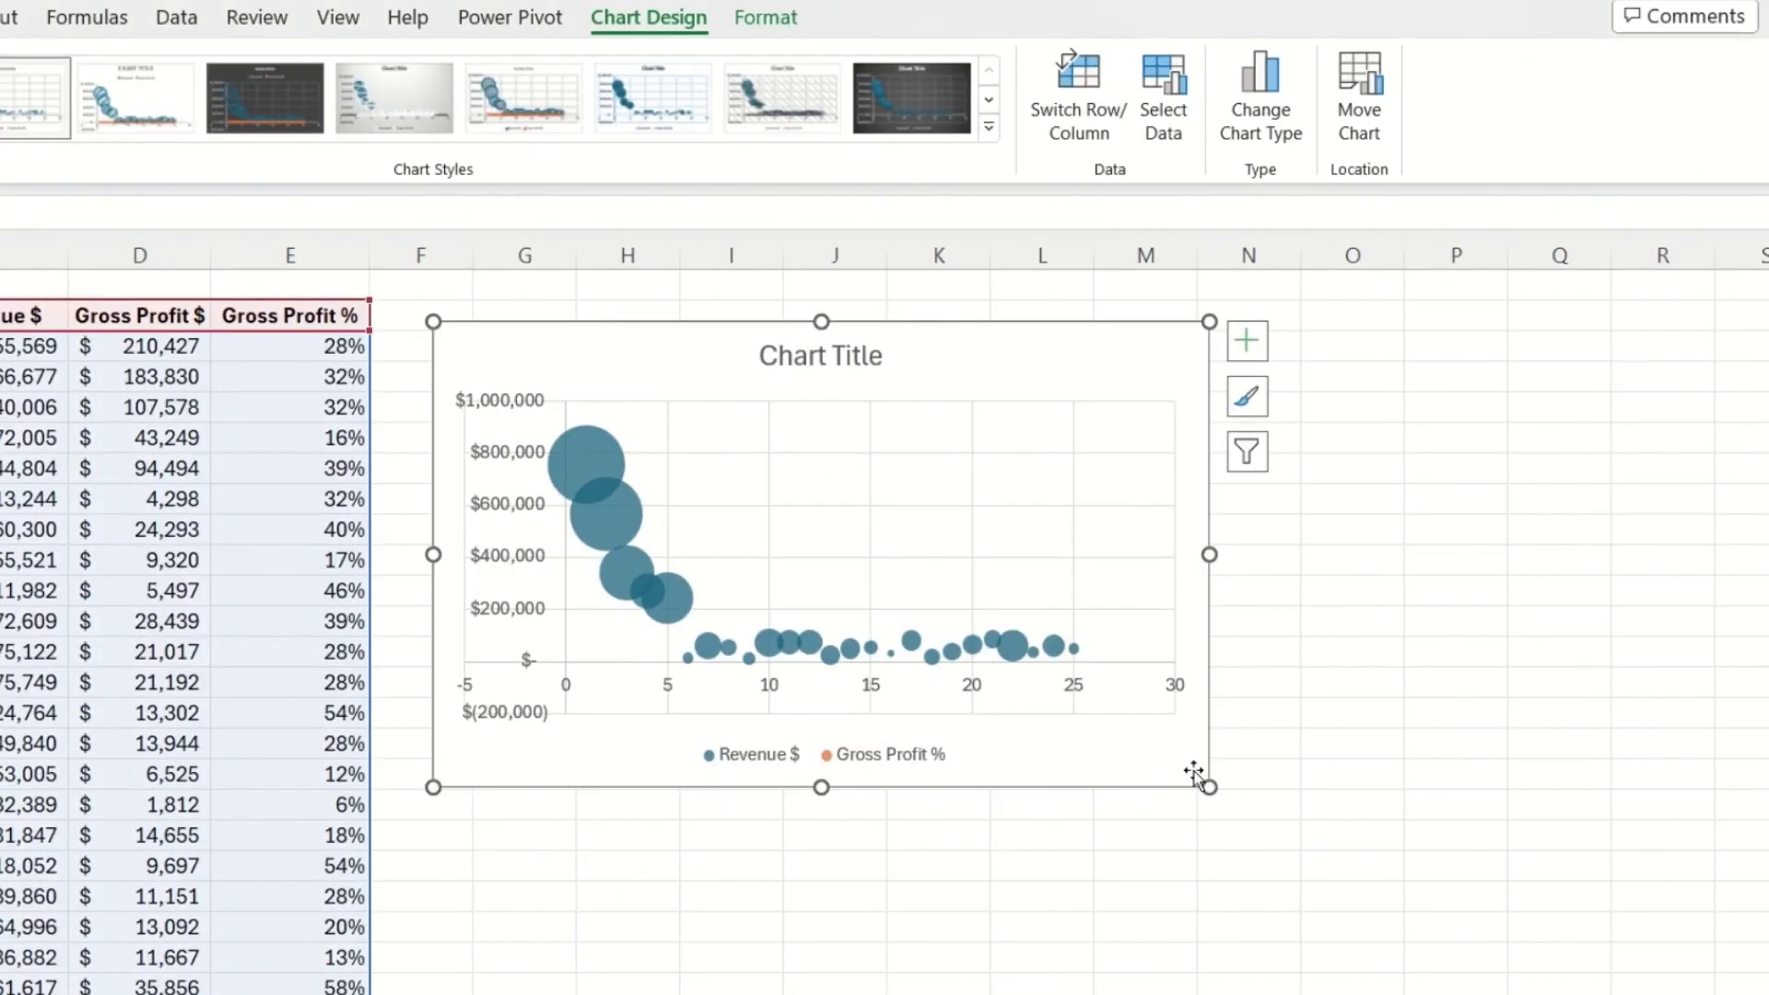
# Step: Enlarge the bubble chart and bring up its Select Data Source dialog
pyautogui.moveTo(1207, 785); pyautogui.dragTo(1360, 886)
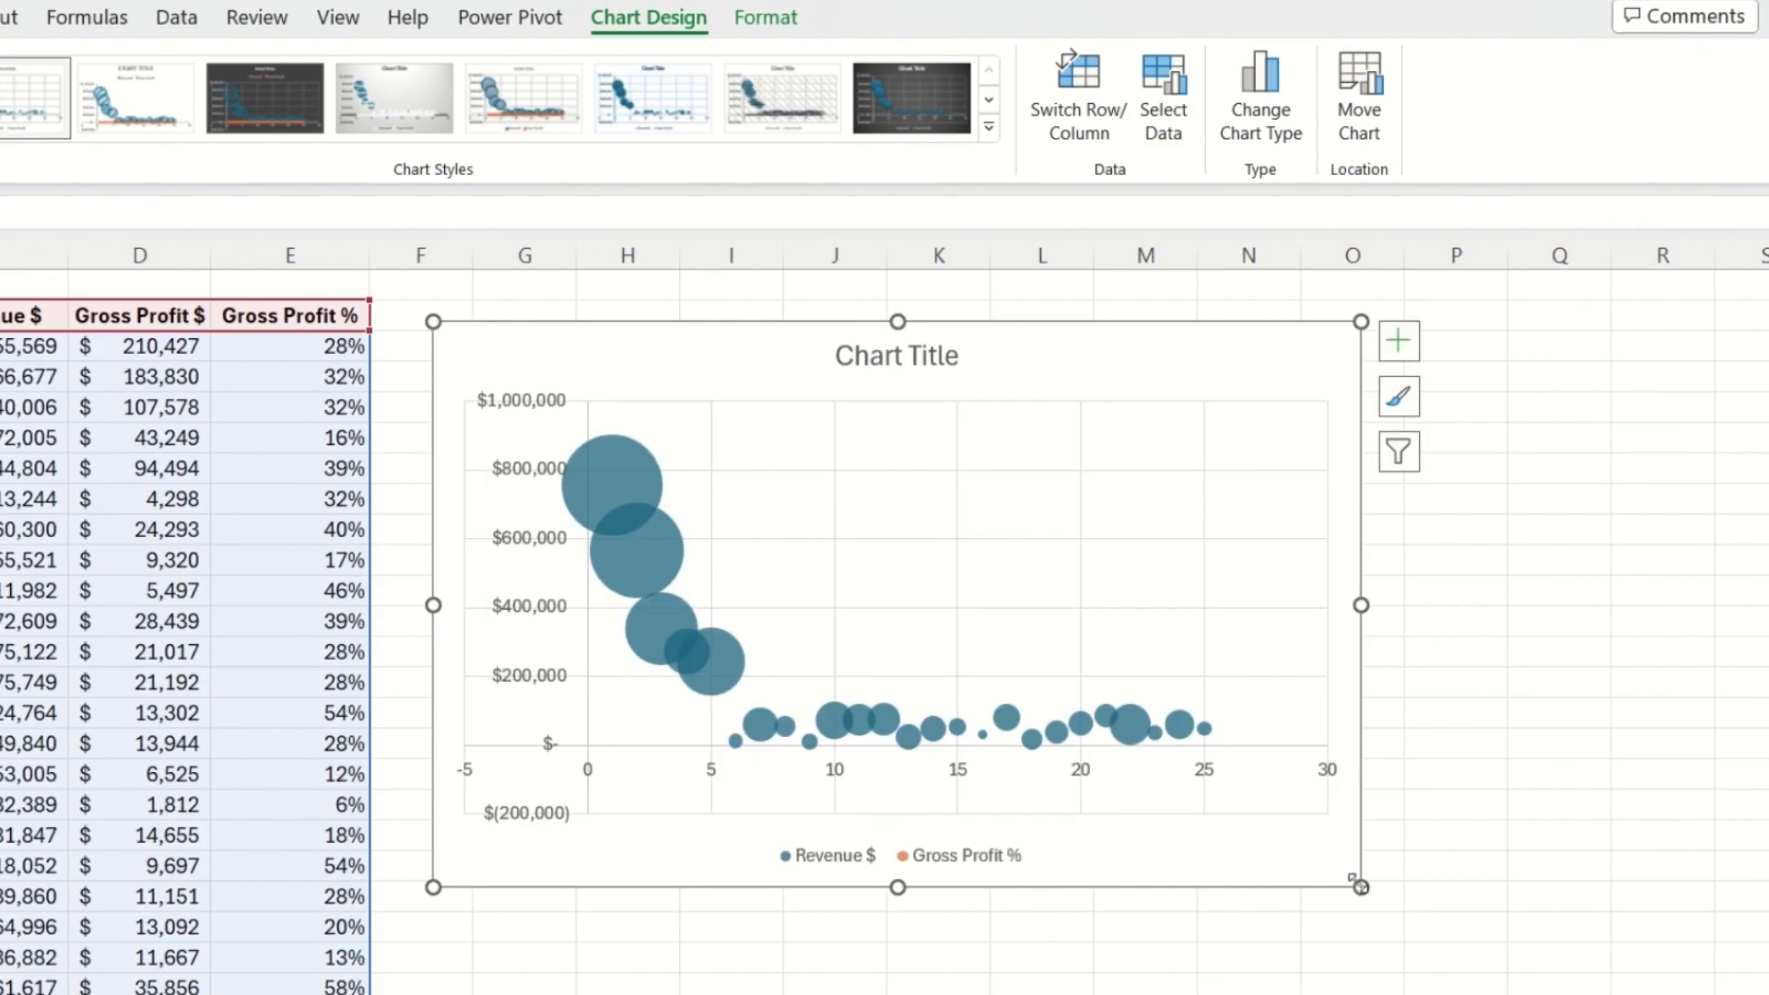
pyautogui.rightClick(998, 589)
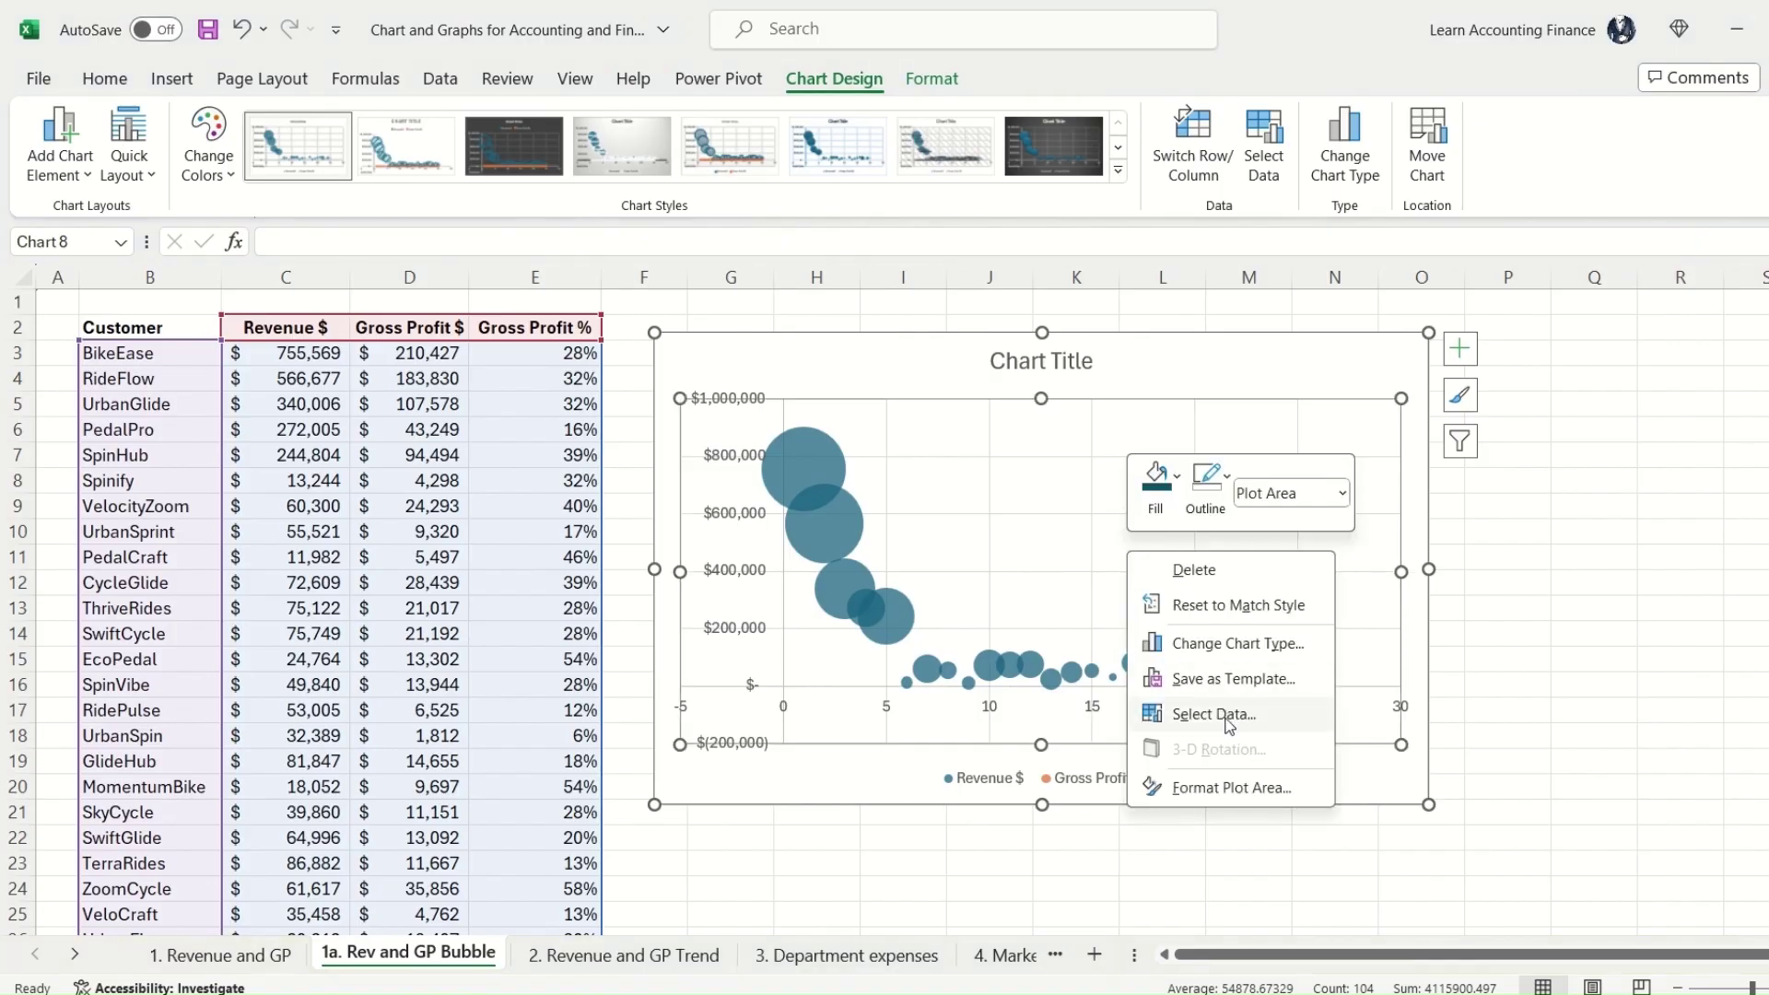
pyautogui.click(1229, 718)
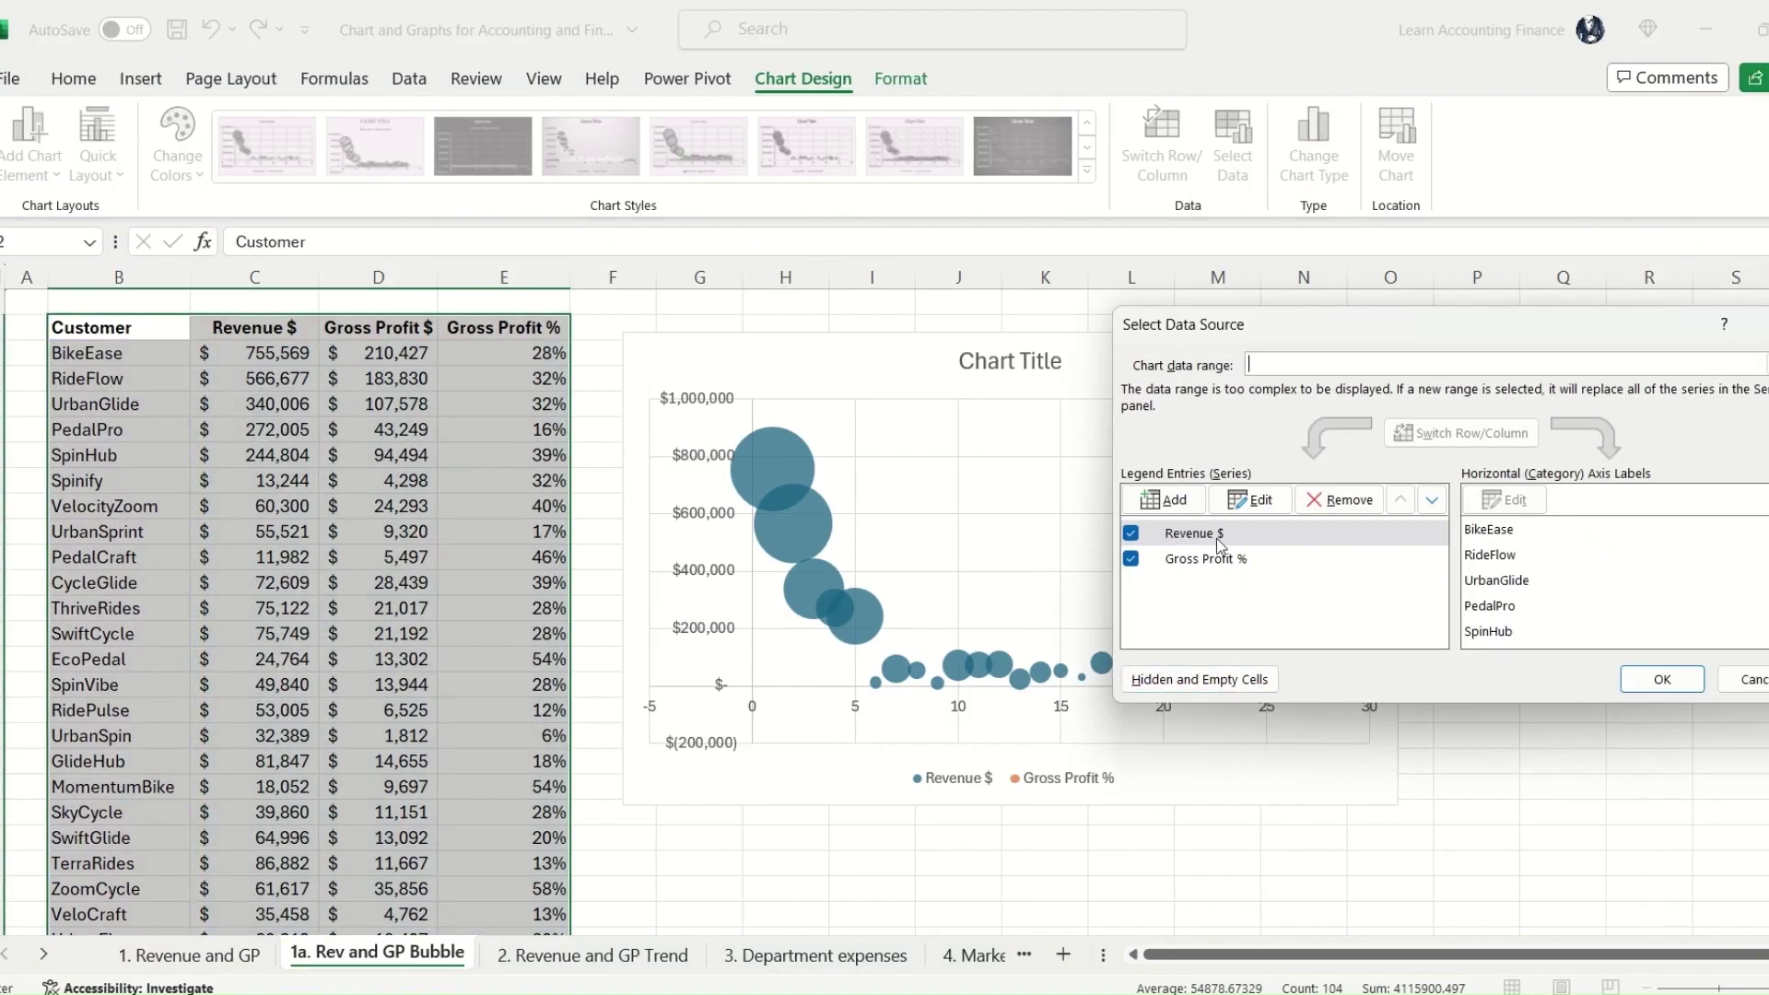
# Step: Edit the Revenue $ series: X values C3:C27, Y values E3:E27, bubble size C3:C27
pyautogui.click(1269, 507)
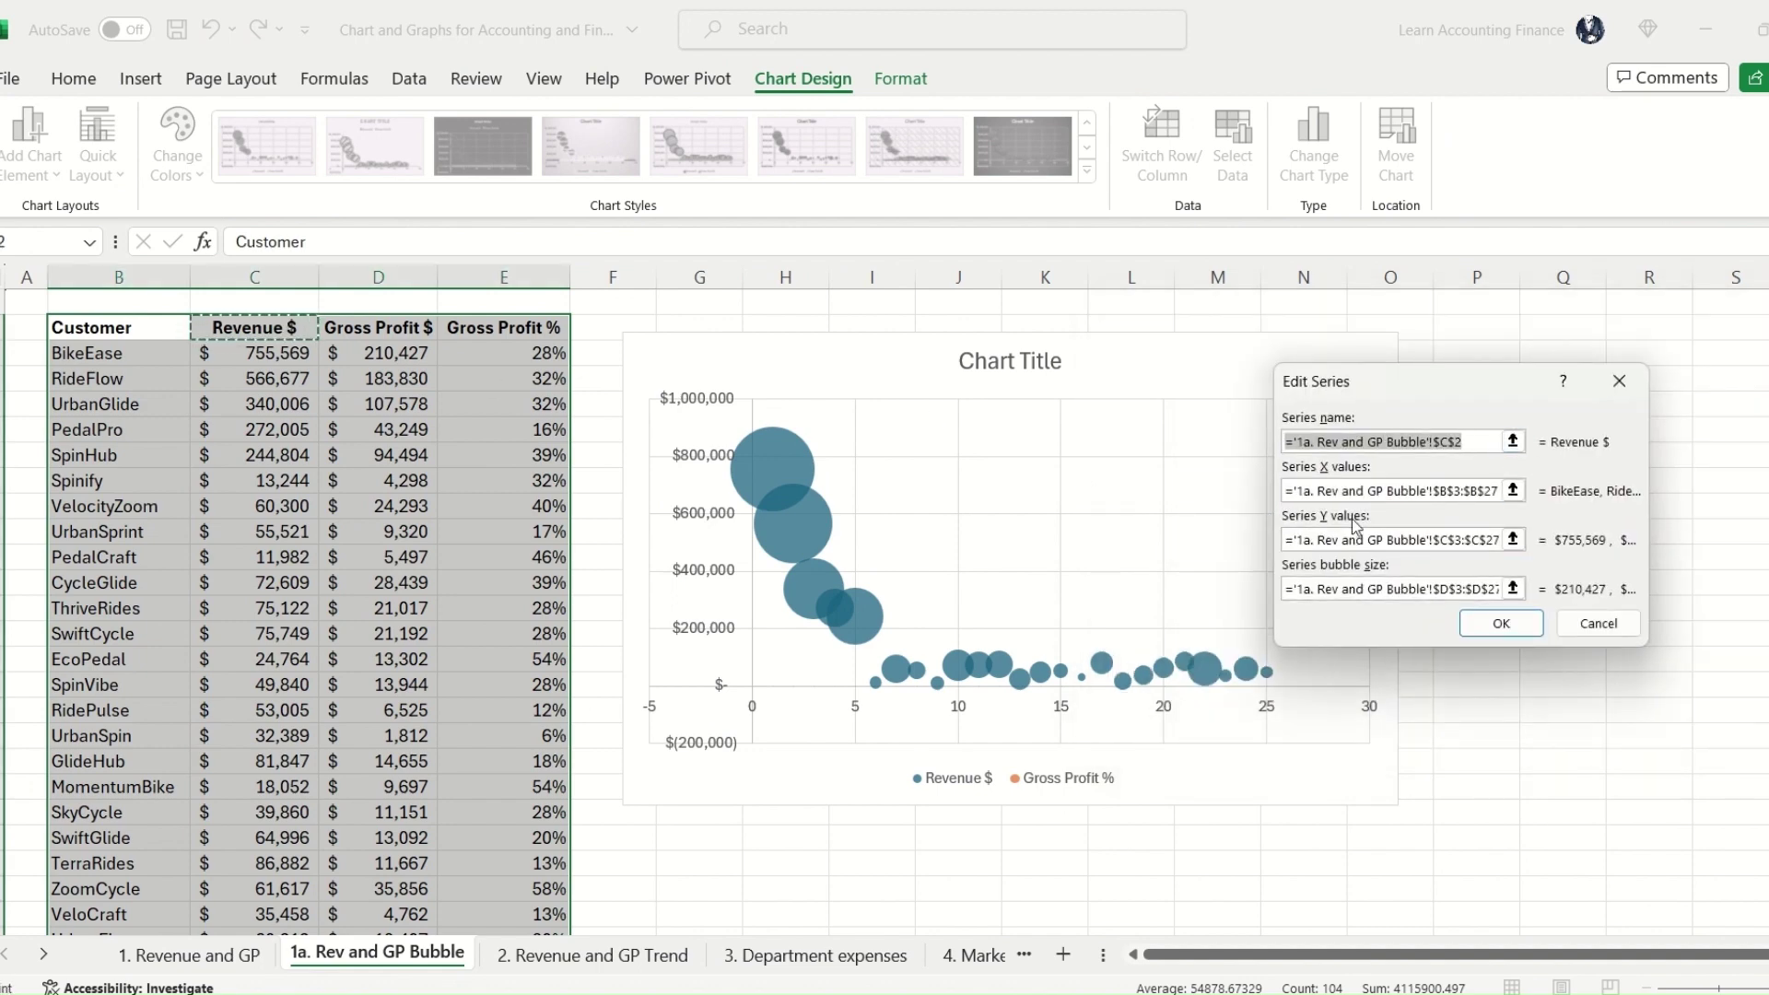
pyautogui.click(1511, 491)
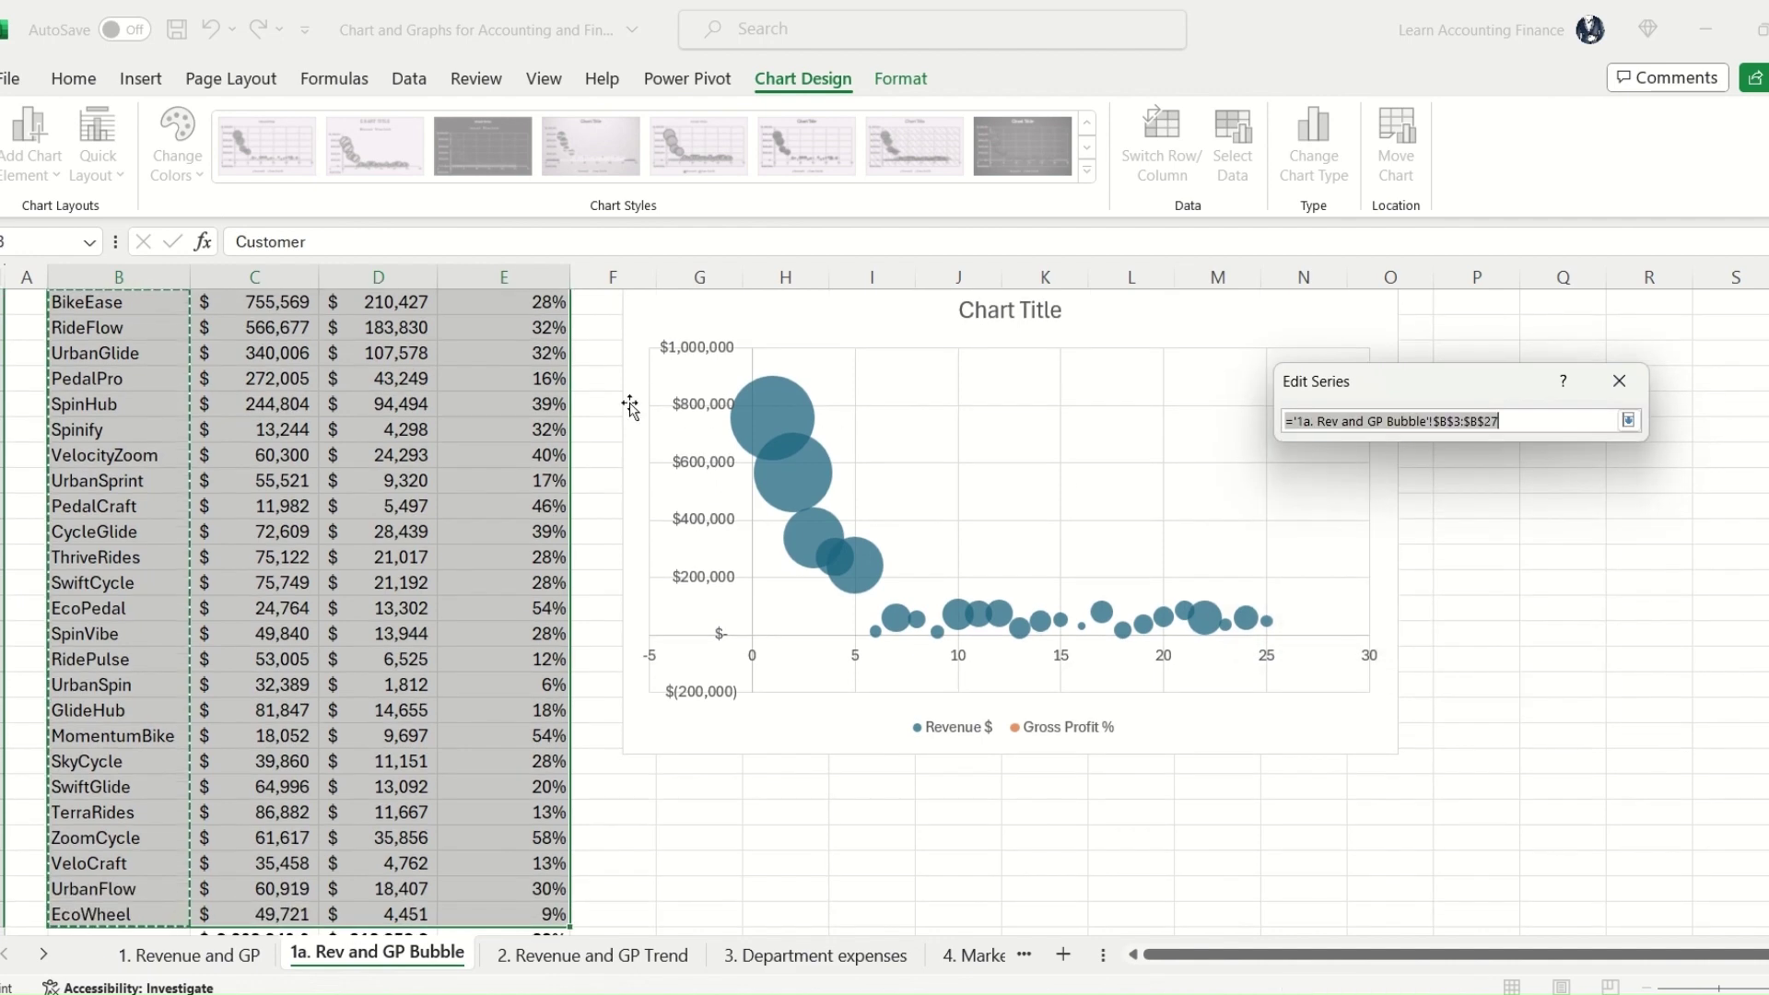
pyautogui.moveTo(251, 354); pyautogui.dragTo(269, 867)
pyautogui.click(1629, 421)
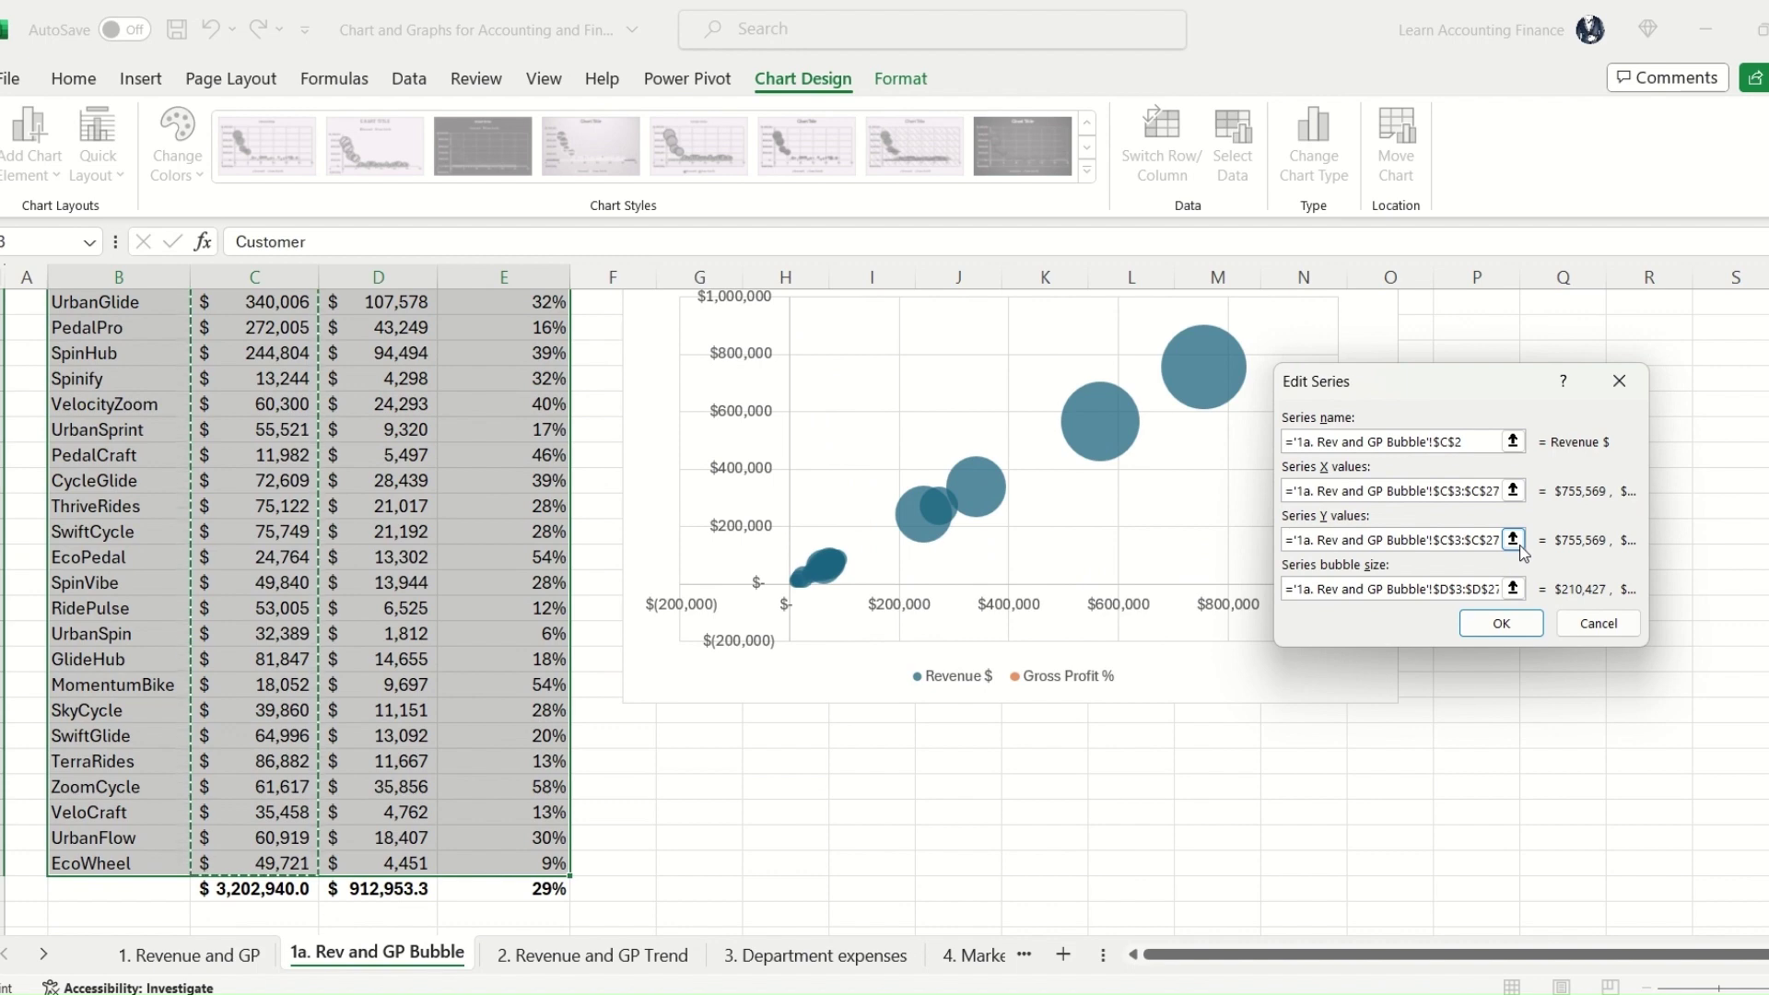
pyautogui.click(1512, 540)
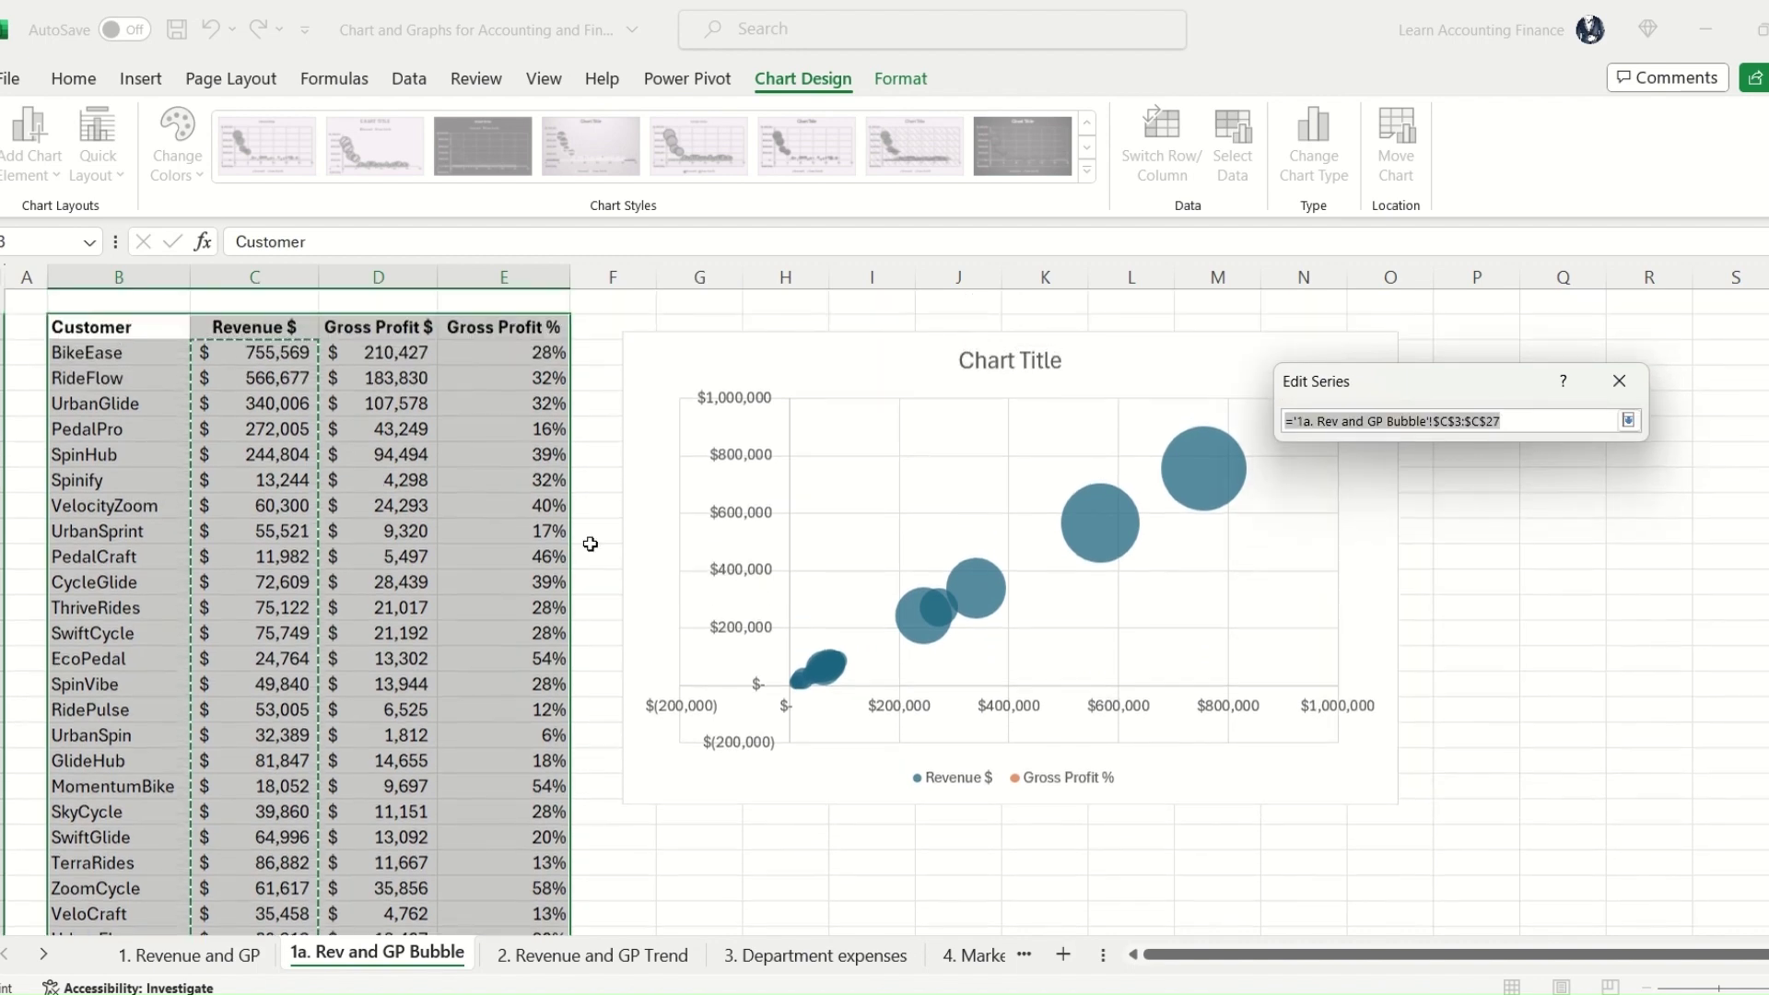
pyautogui.moveTo(478, 355); pyautogui.dragTo(544, 875)
pyautogui.press('Return')
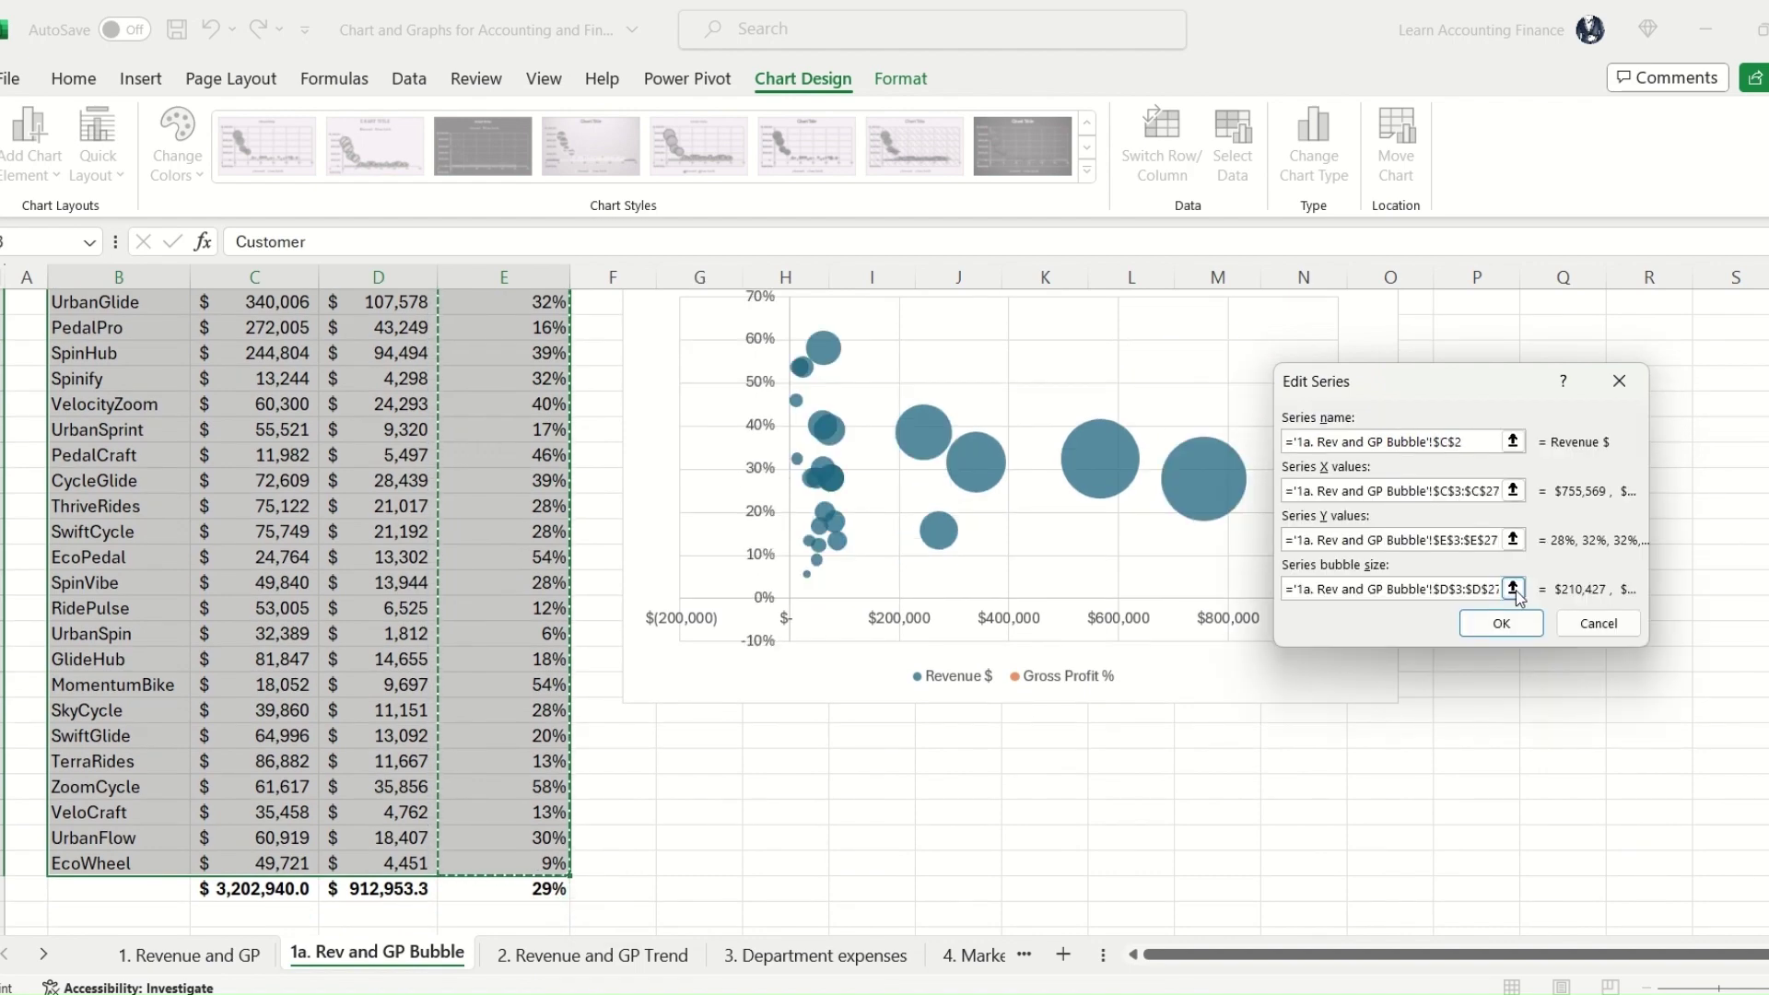
pyautogui.click(1512, 589)
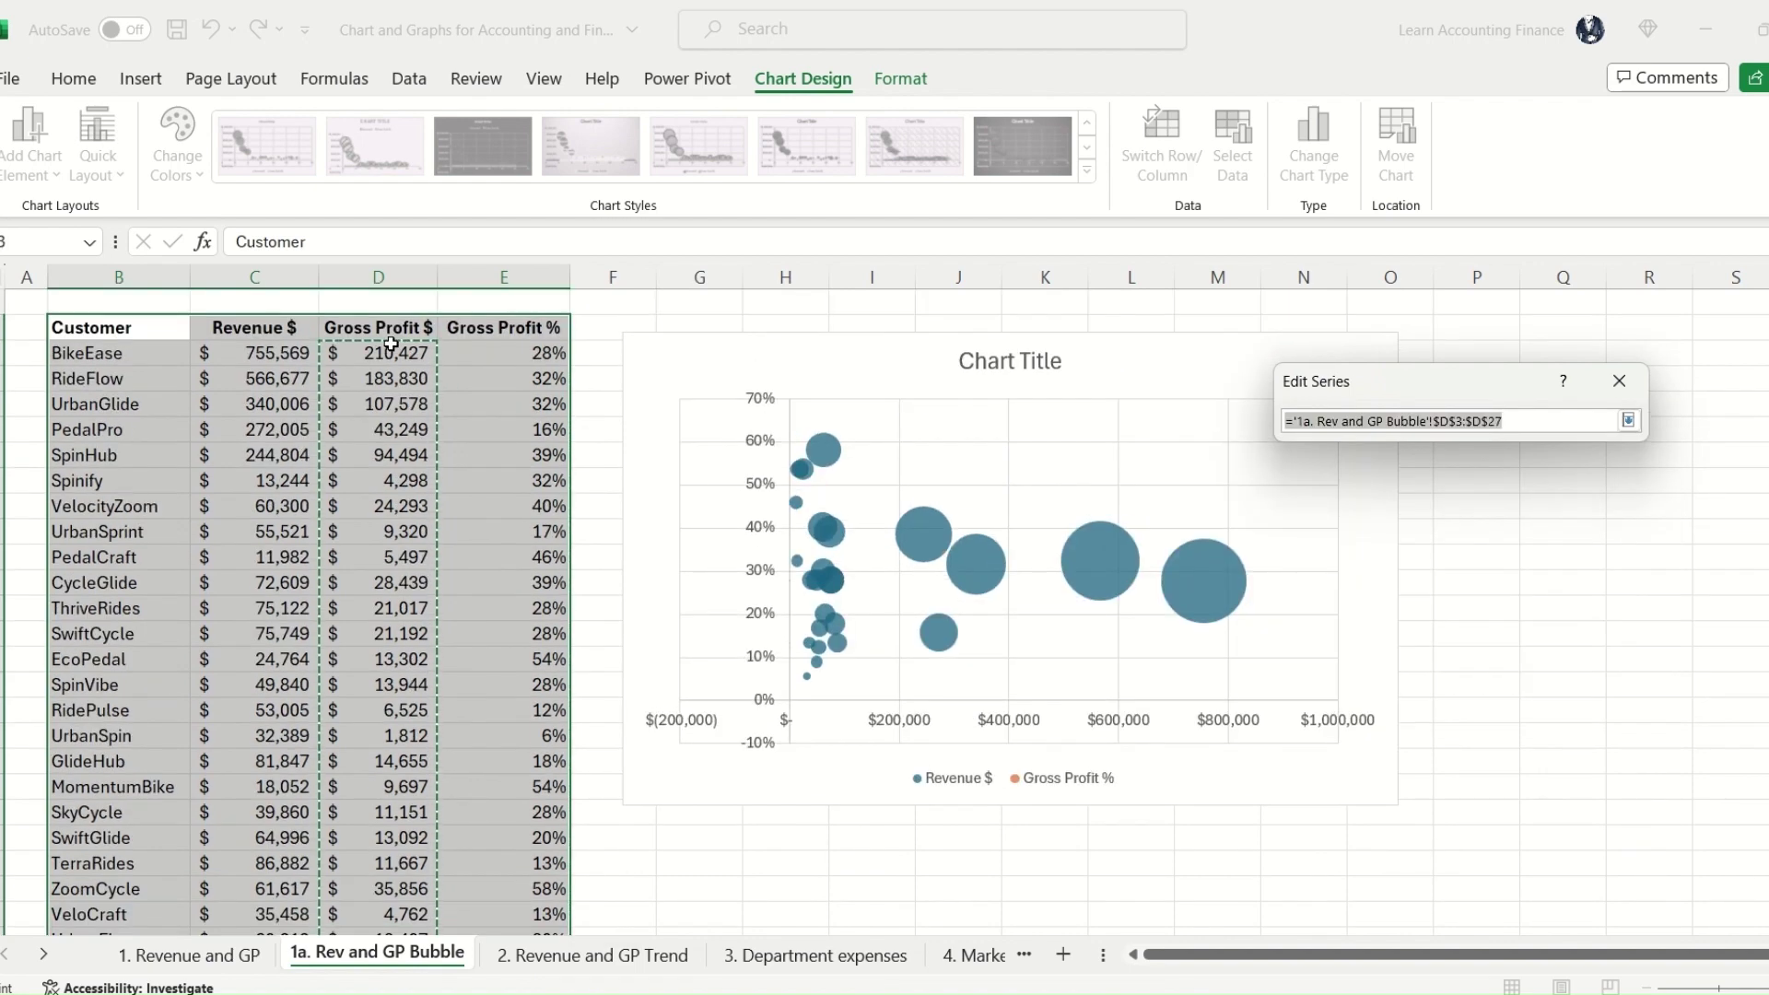
pyautogui.moveTo(285, 355); pyautogui.dragTo(286, 867)
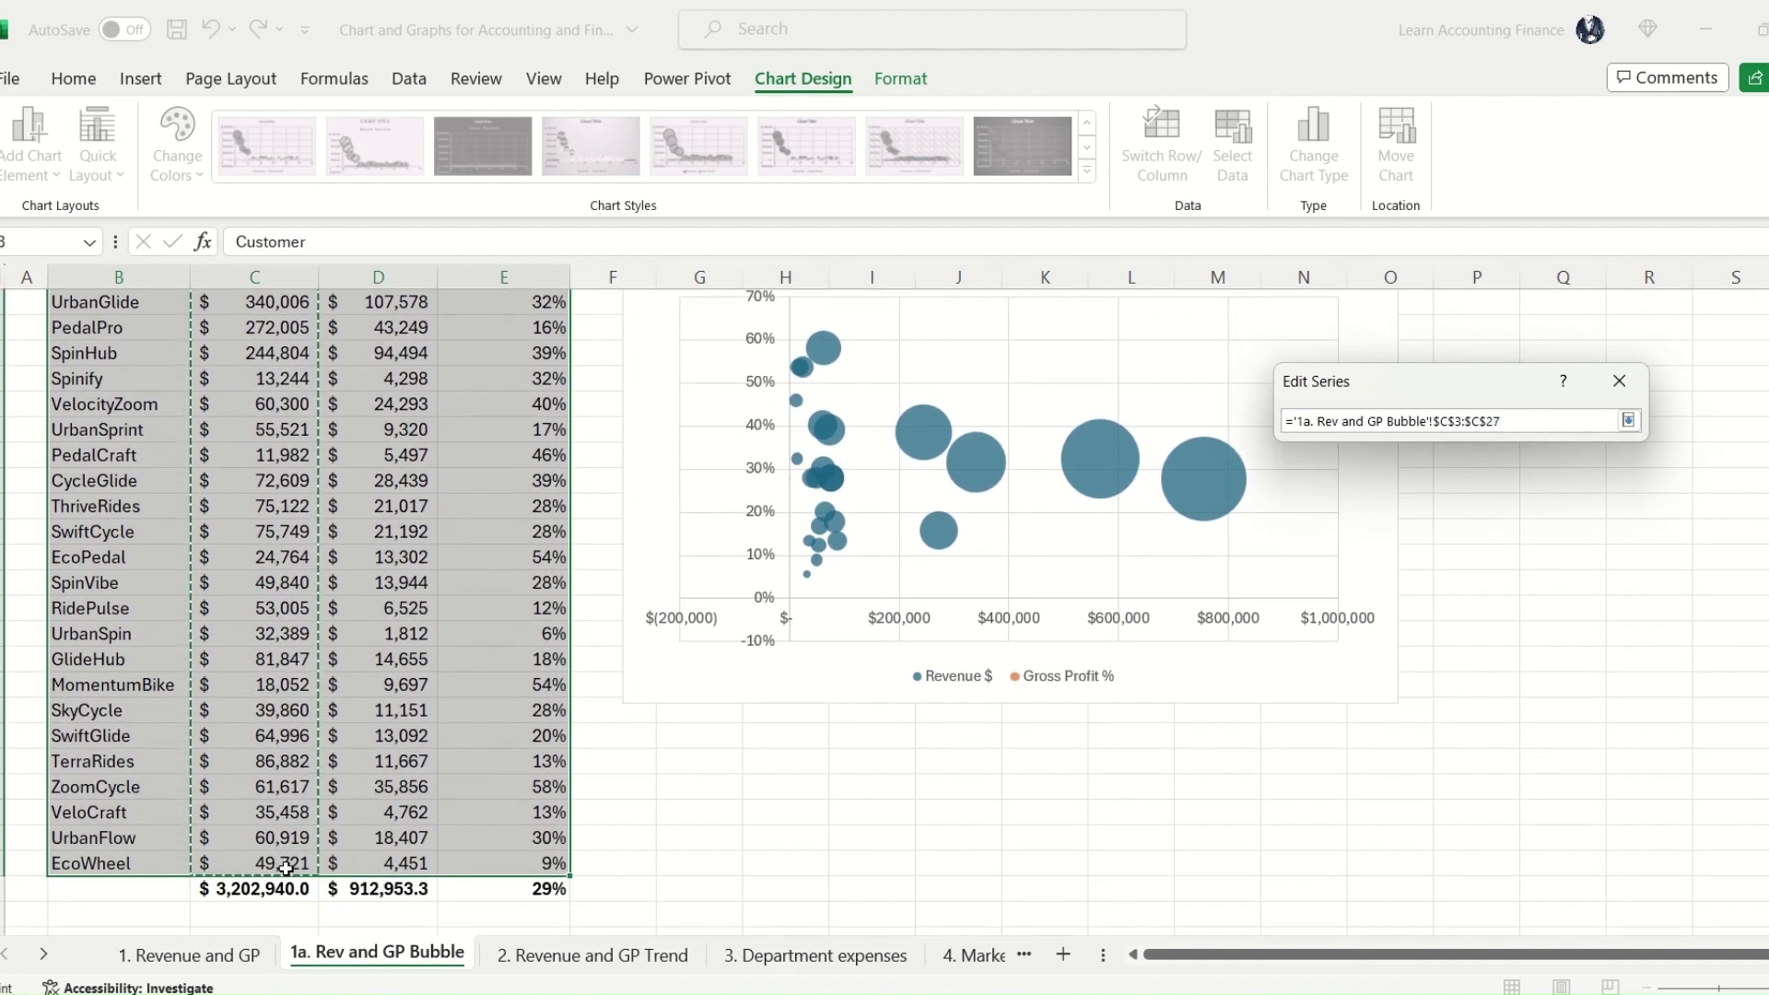
pyautogui.click(1629, 421)
pyautogui.click(1510, 623)
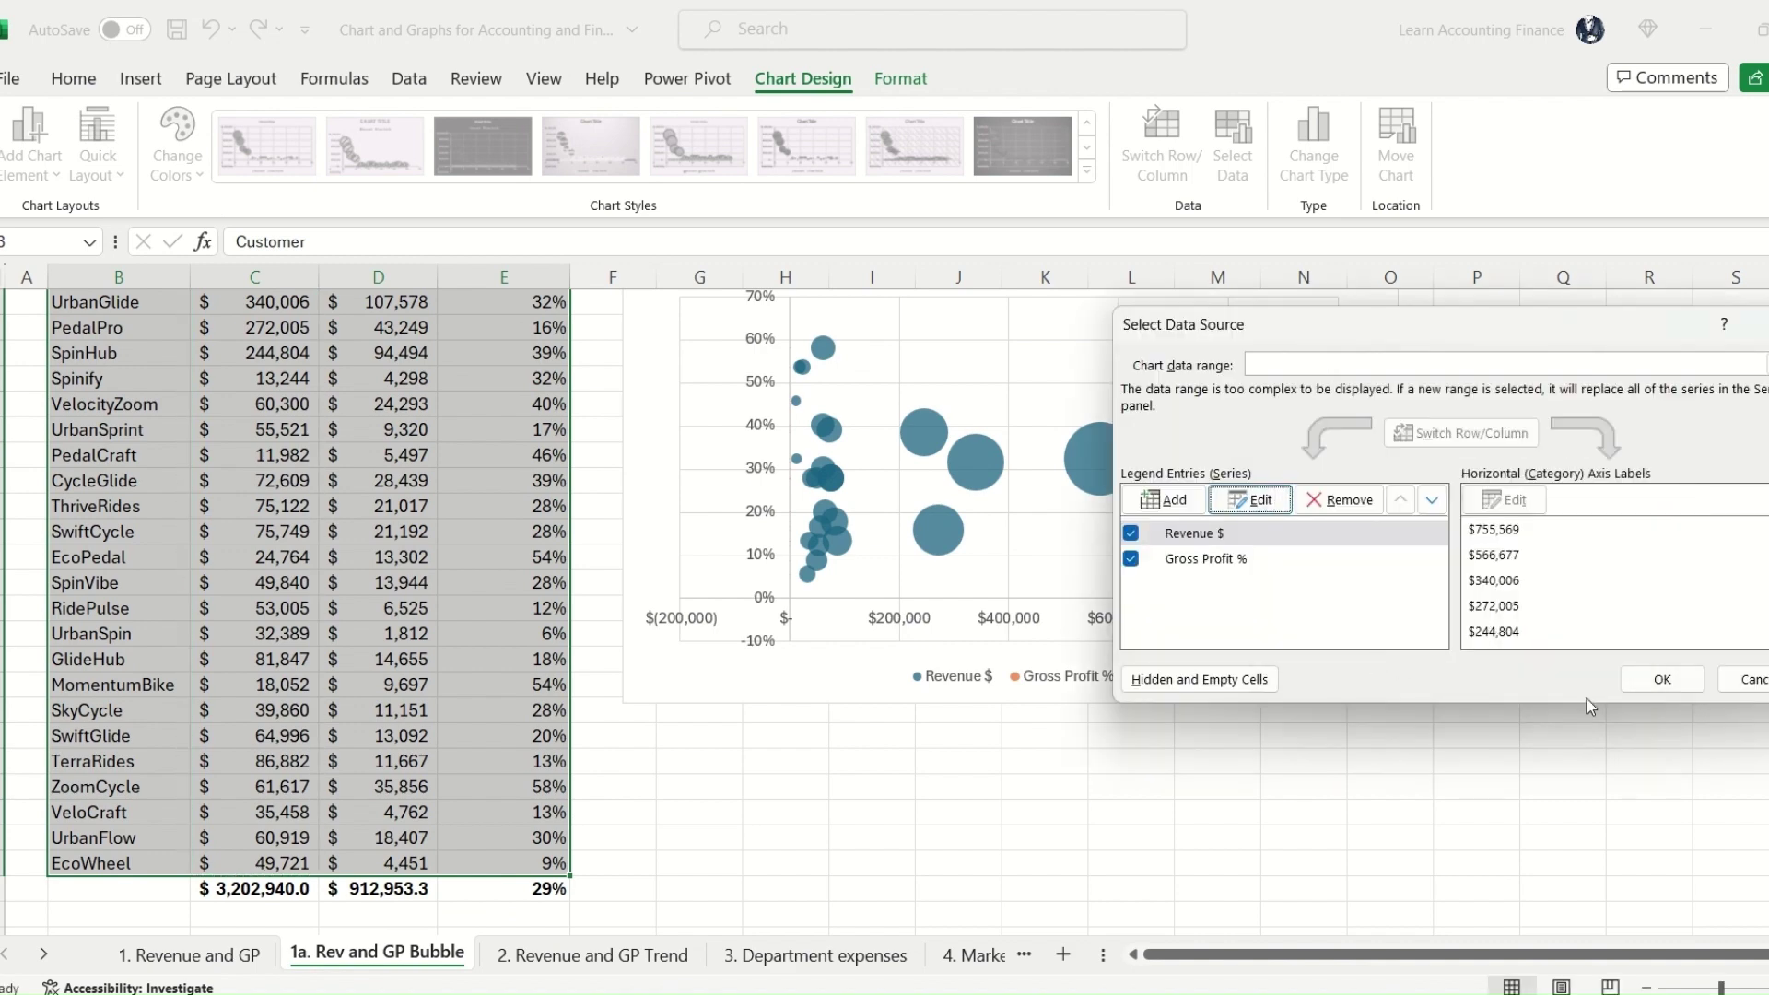
# Step: Remove the Gross Profit % series and apply the chart data
pyautogui.click(1245, 568)
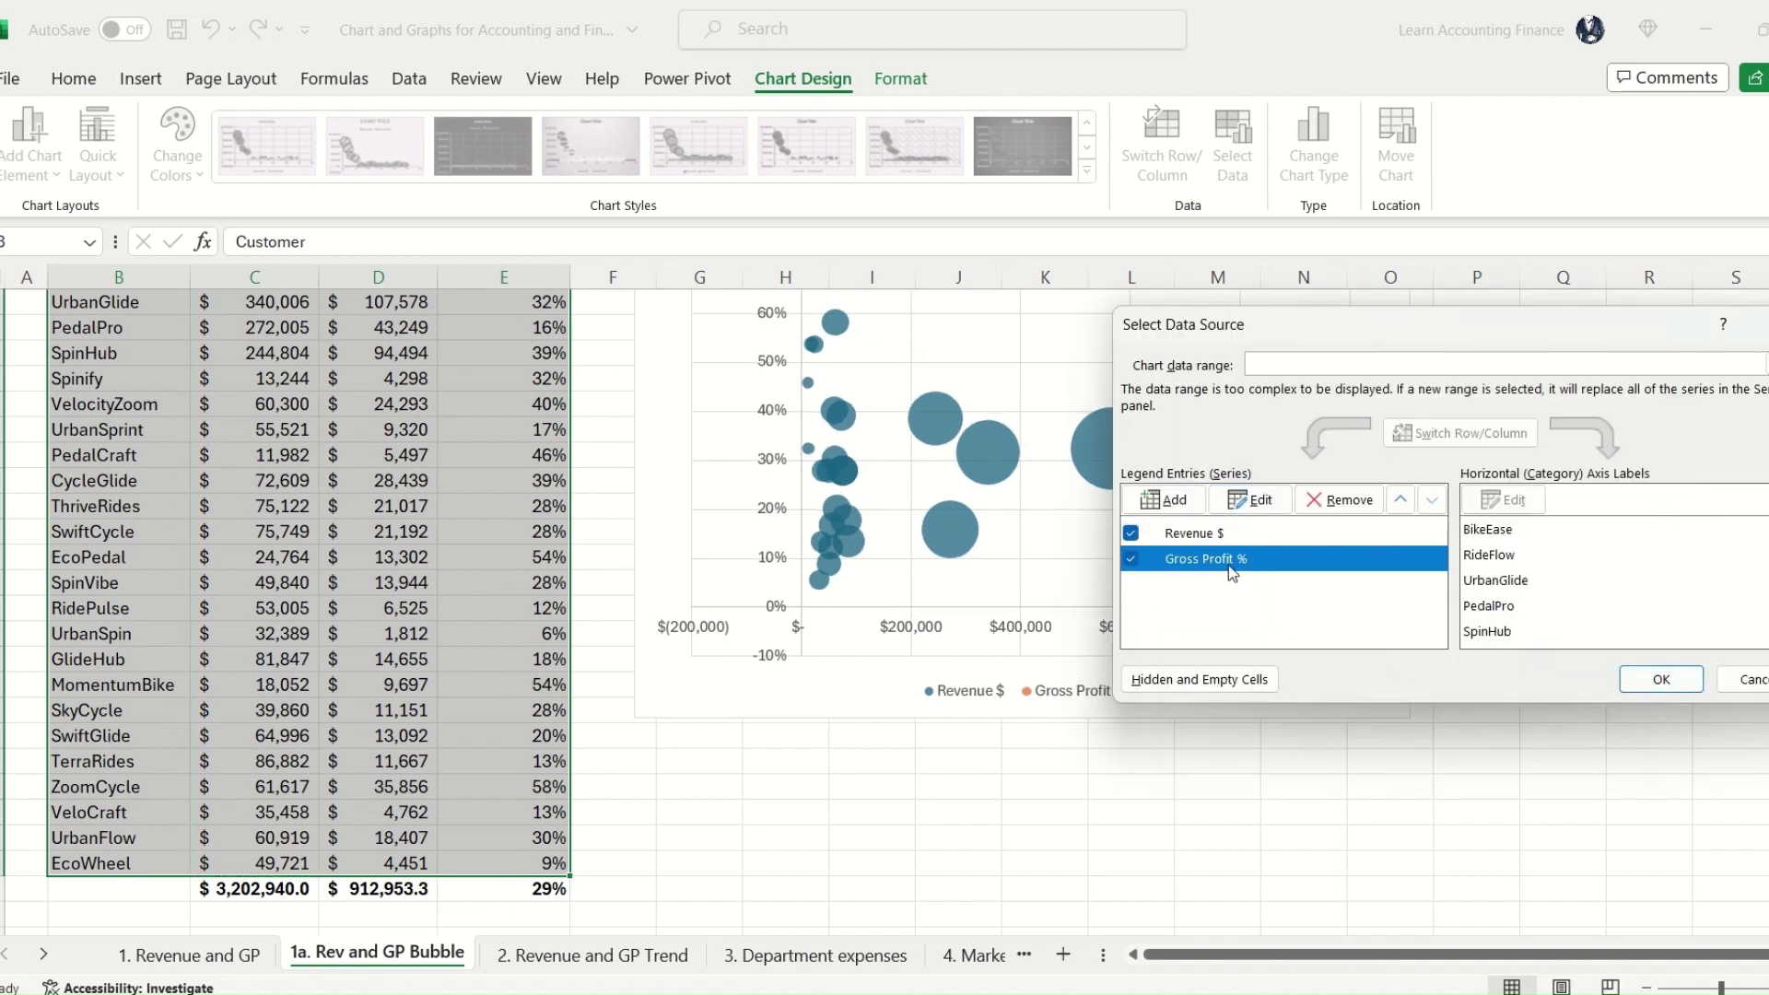
pyautogui.click(1334, 512)
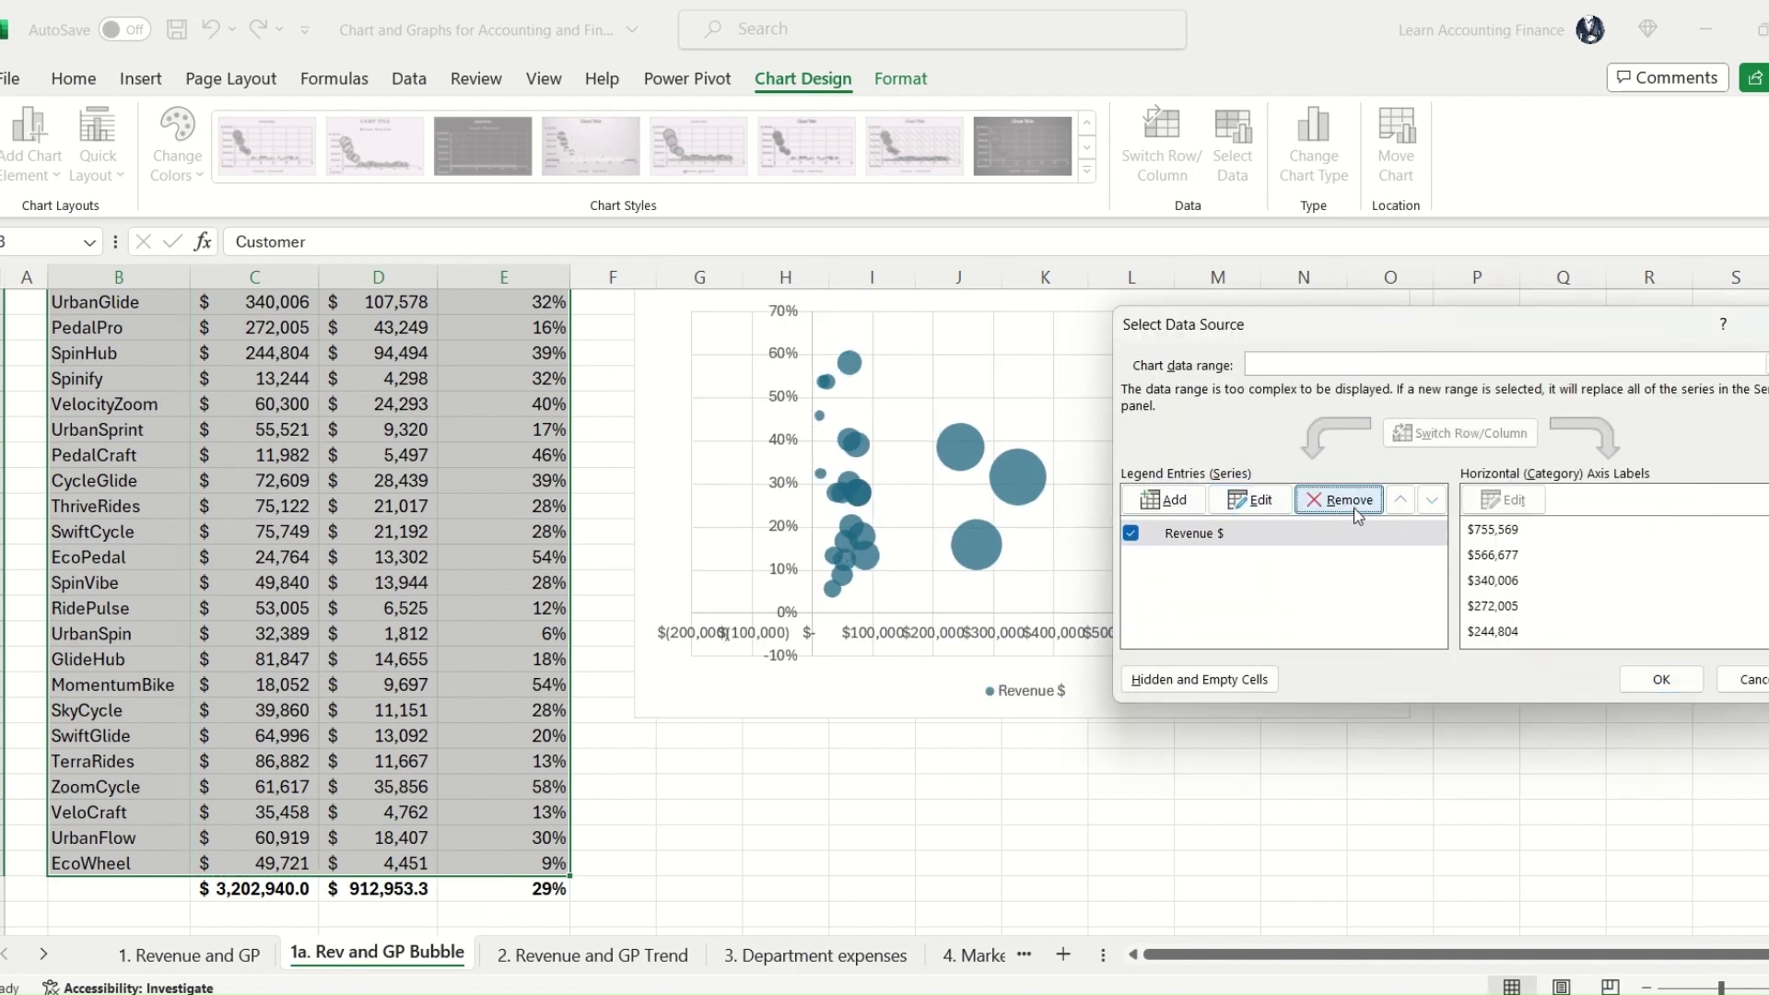
pyautogui.click(1661, 680)
pyautogui.scroll(1, 1186, 599)
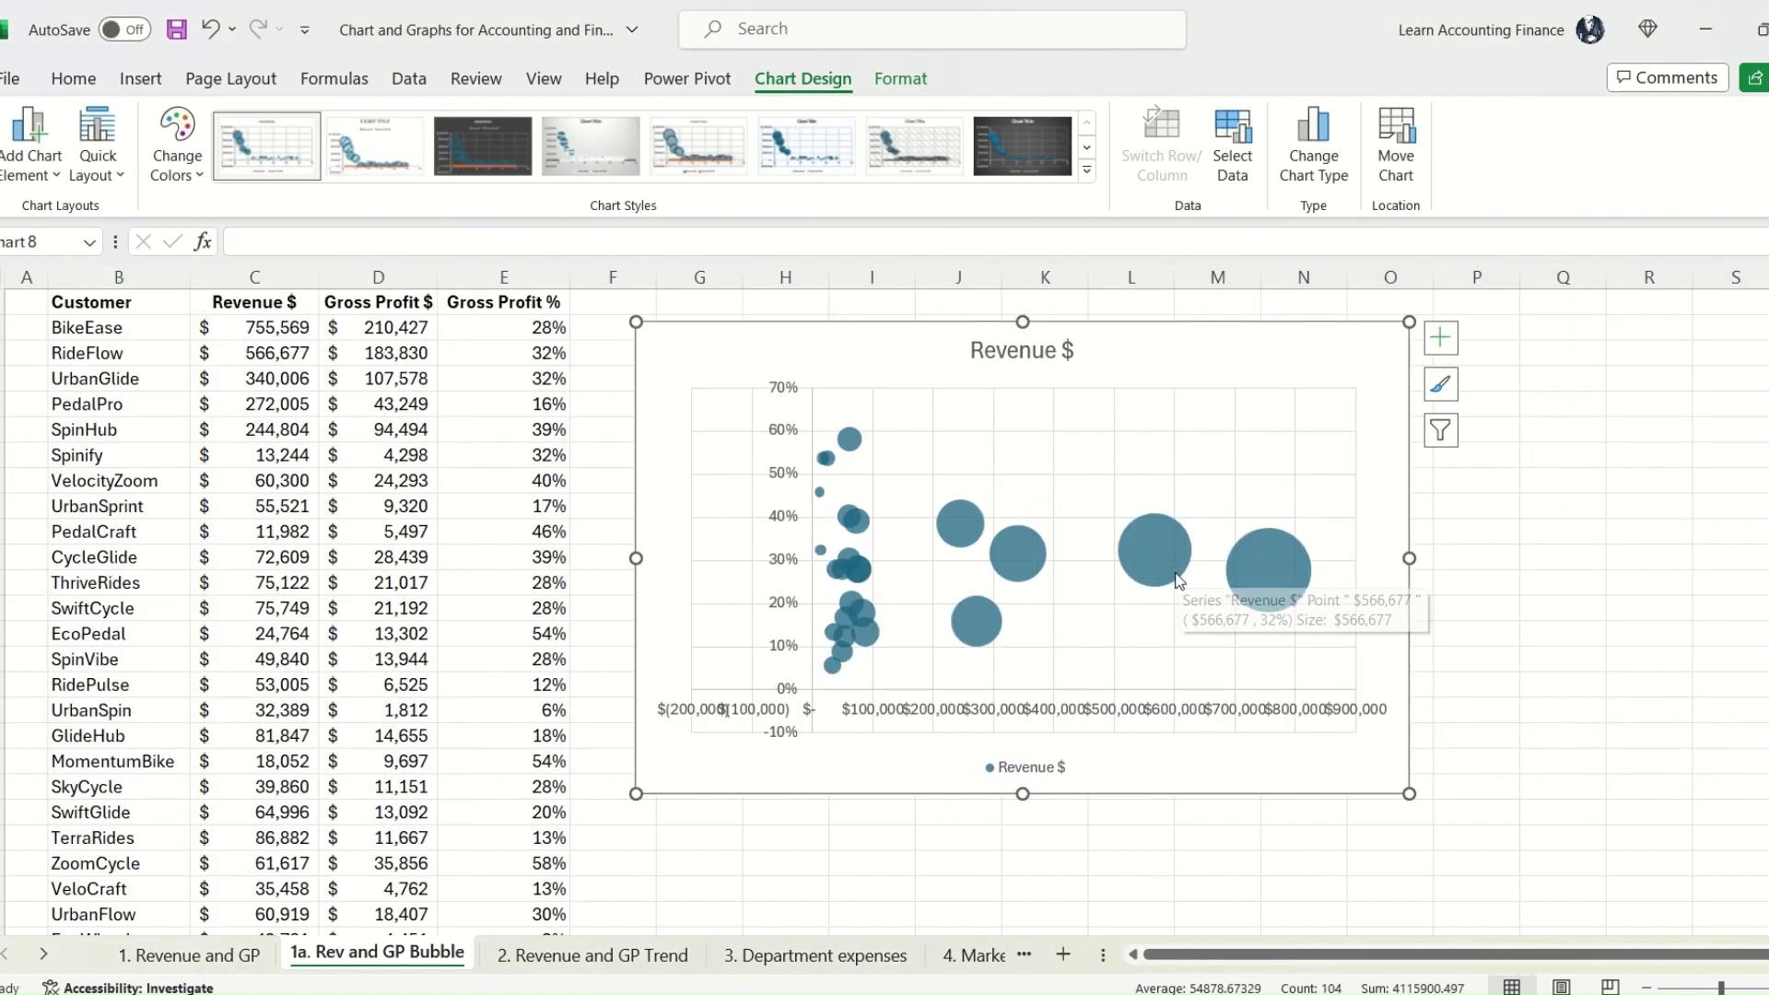
# Step: Set the Revenue $ series bubble size scale to 75
pyautogui.rightClick(1143, 570)
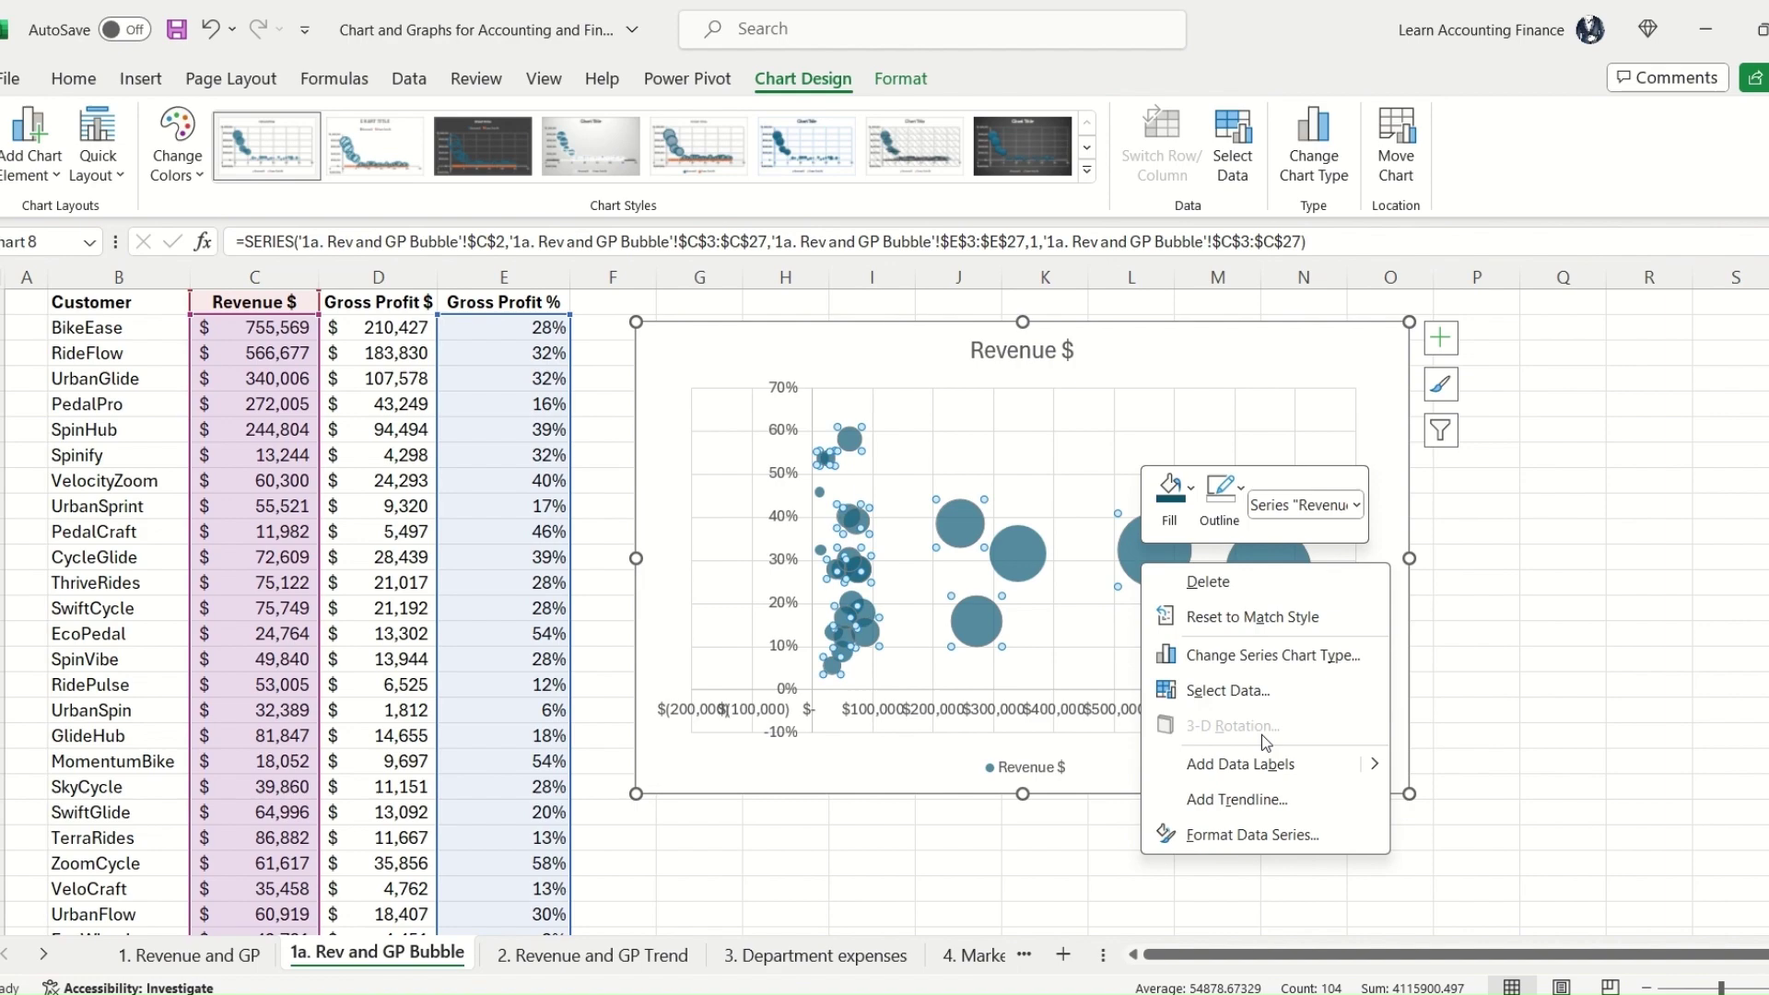
pyautogui.click(1270, 839)
pyautogui.click(1761, 645)
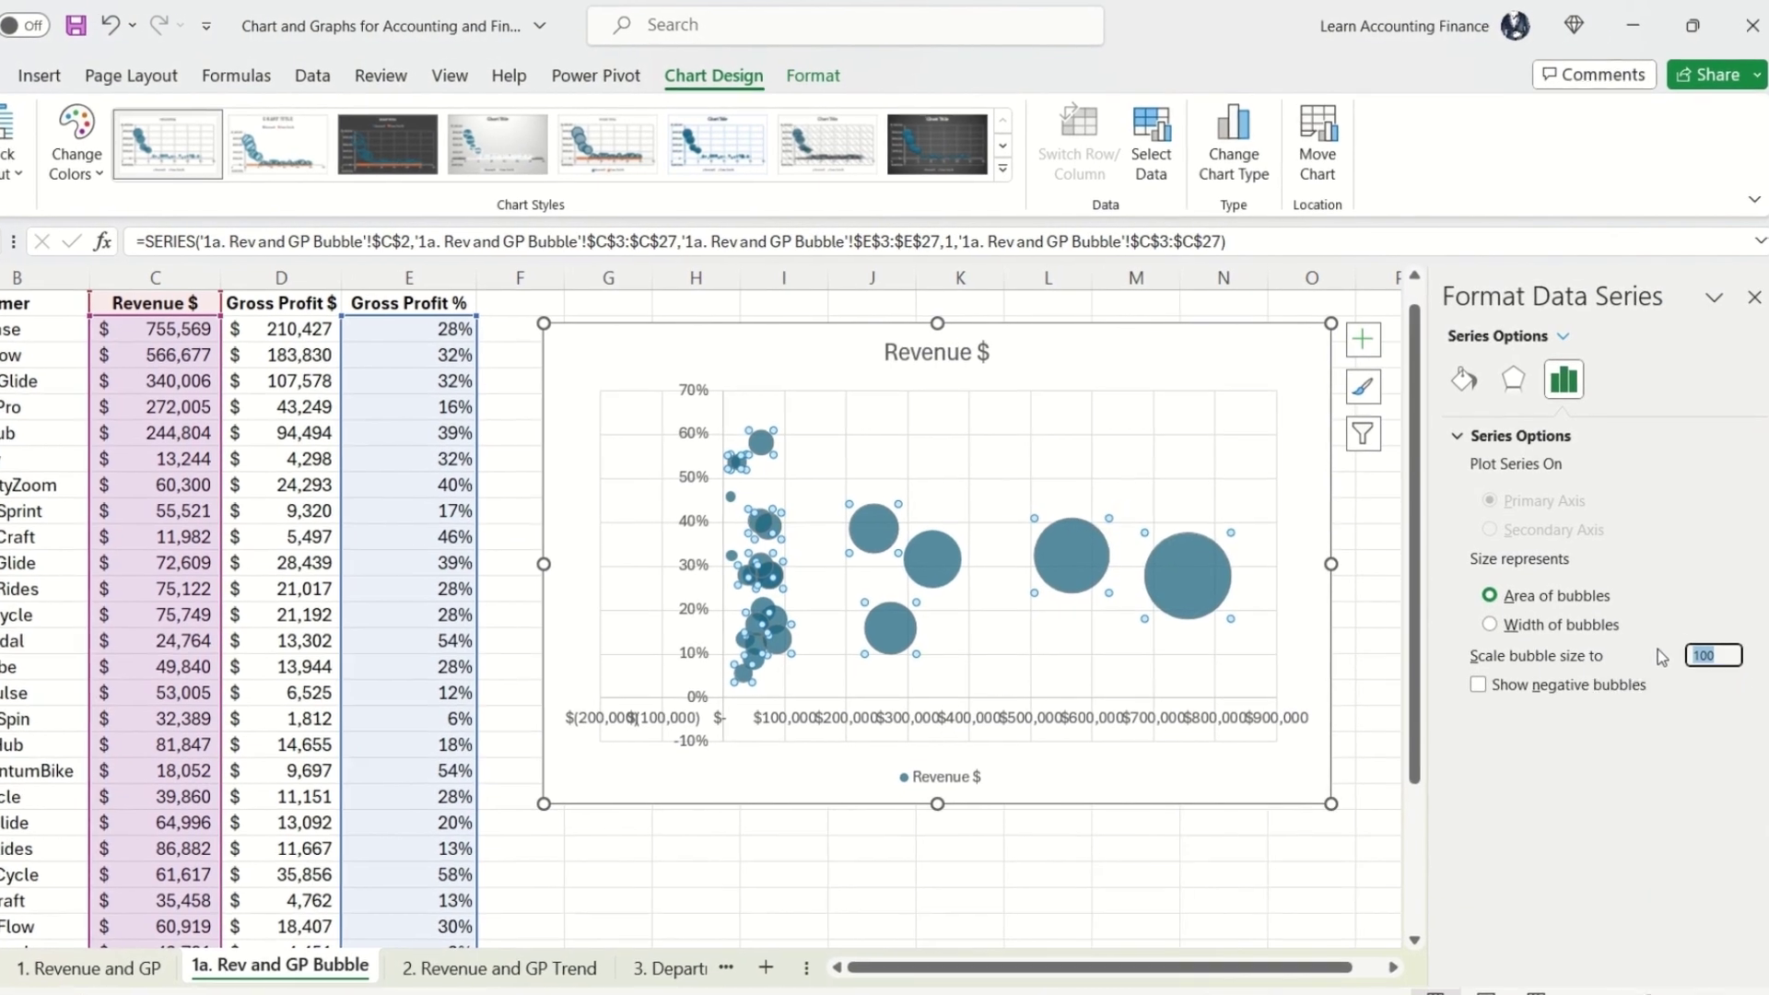
pyautogui.write('75')
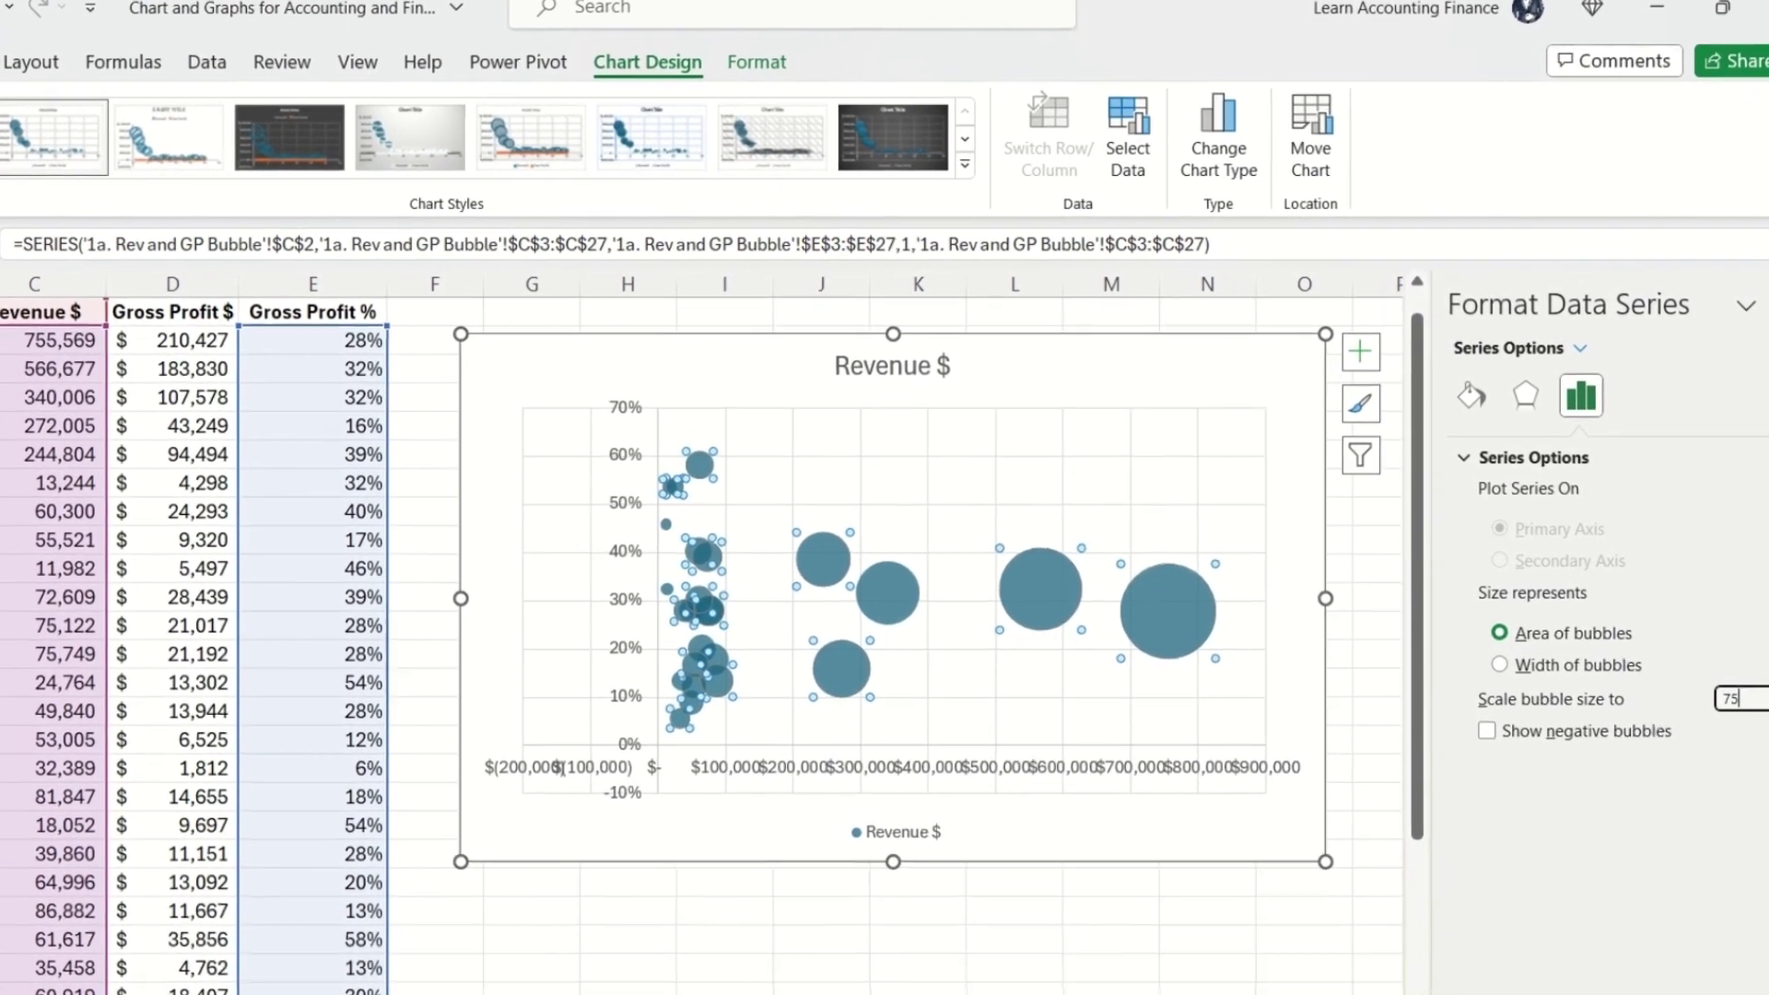
pyautogui.click(1328, 840)
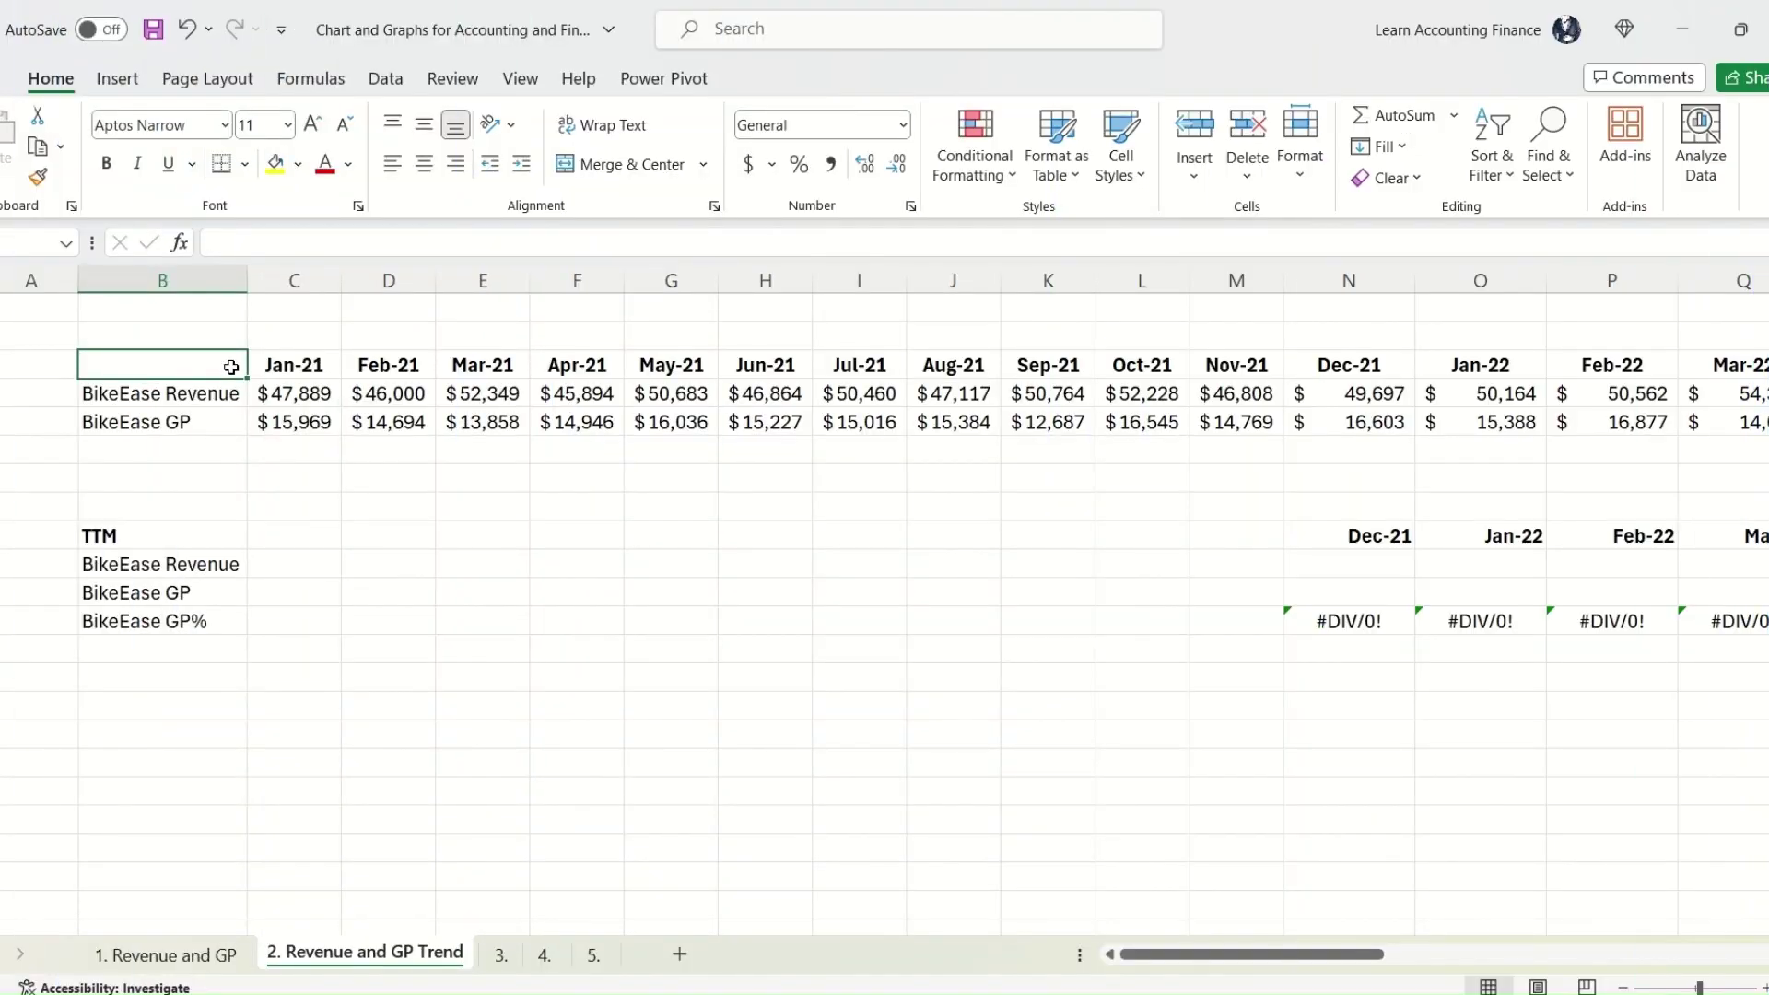
# Step: Select the monthly revenue and GP rows B3:AL5 and insert a 2-D line chart
pyautogui.hotkey('ctrl', 'shift', 'Right')
pyautogui.hotkey('ctrl', 'shift', 'Down')
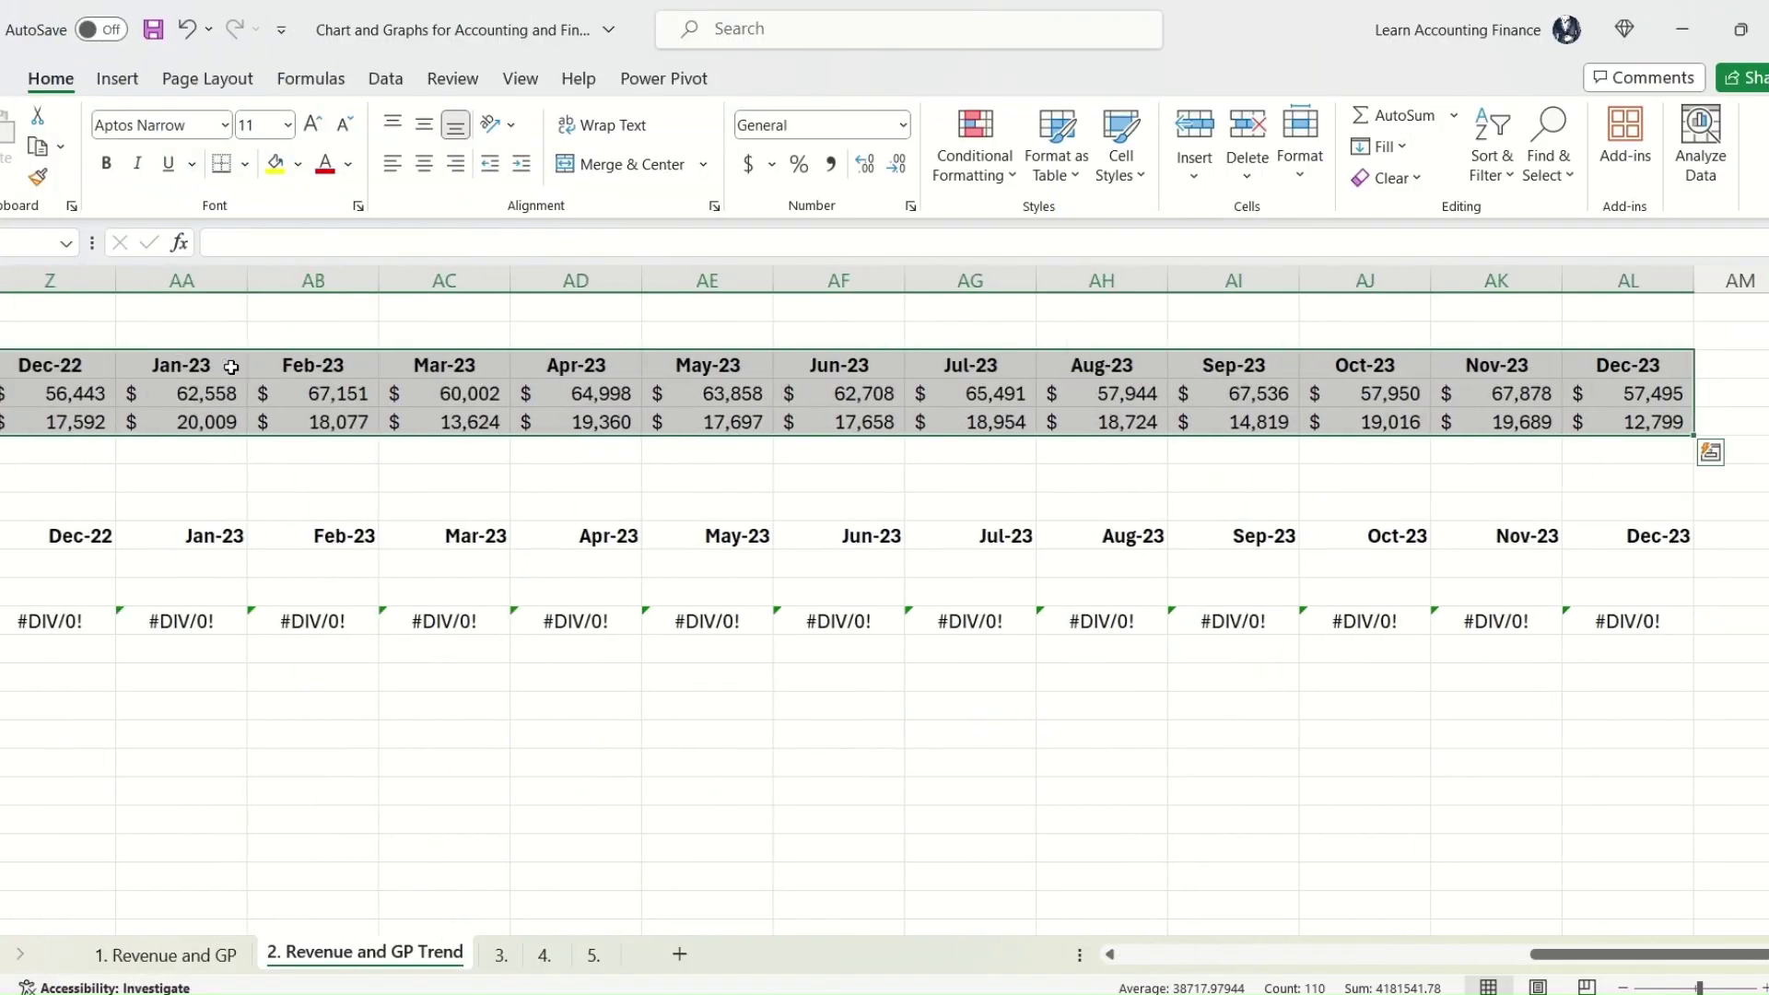
pyautogui.click(117, 79)
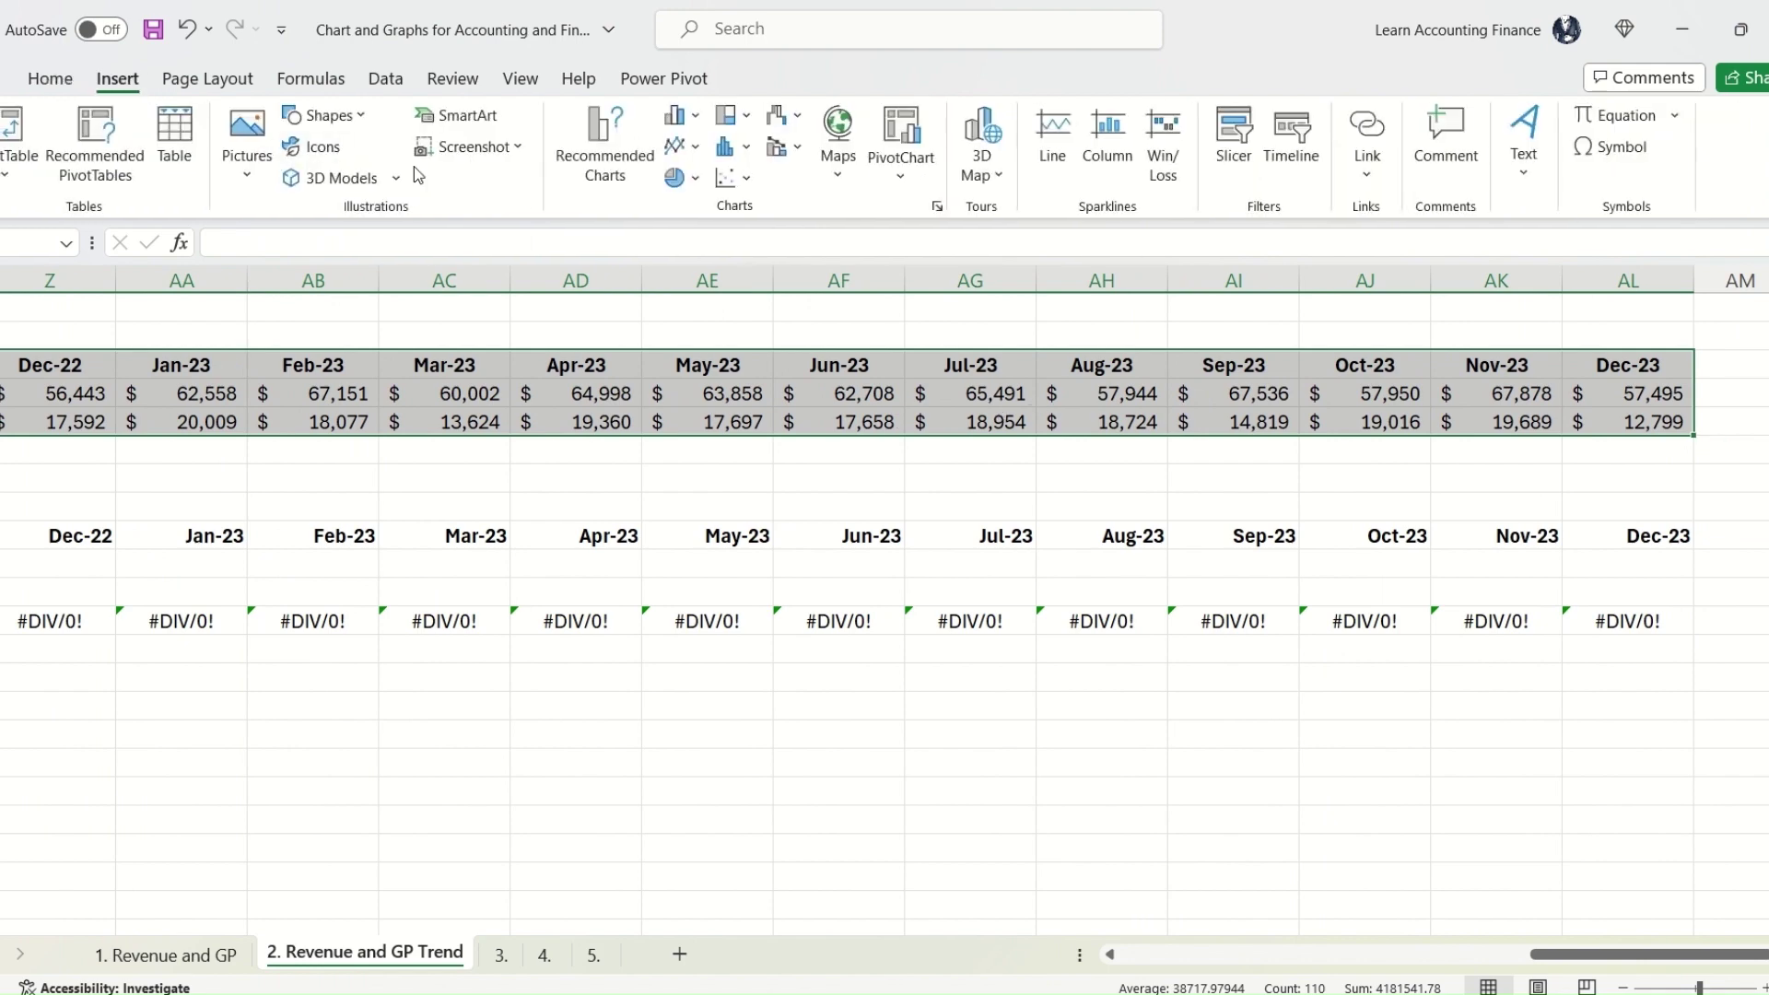
pyautogui.click(683, 146)
pyautogui.click(700, 262)
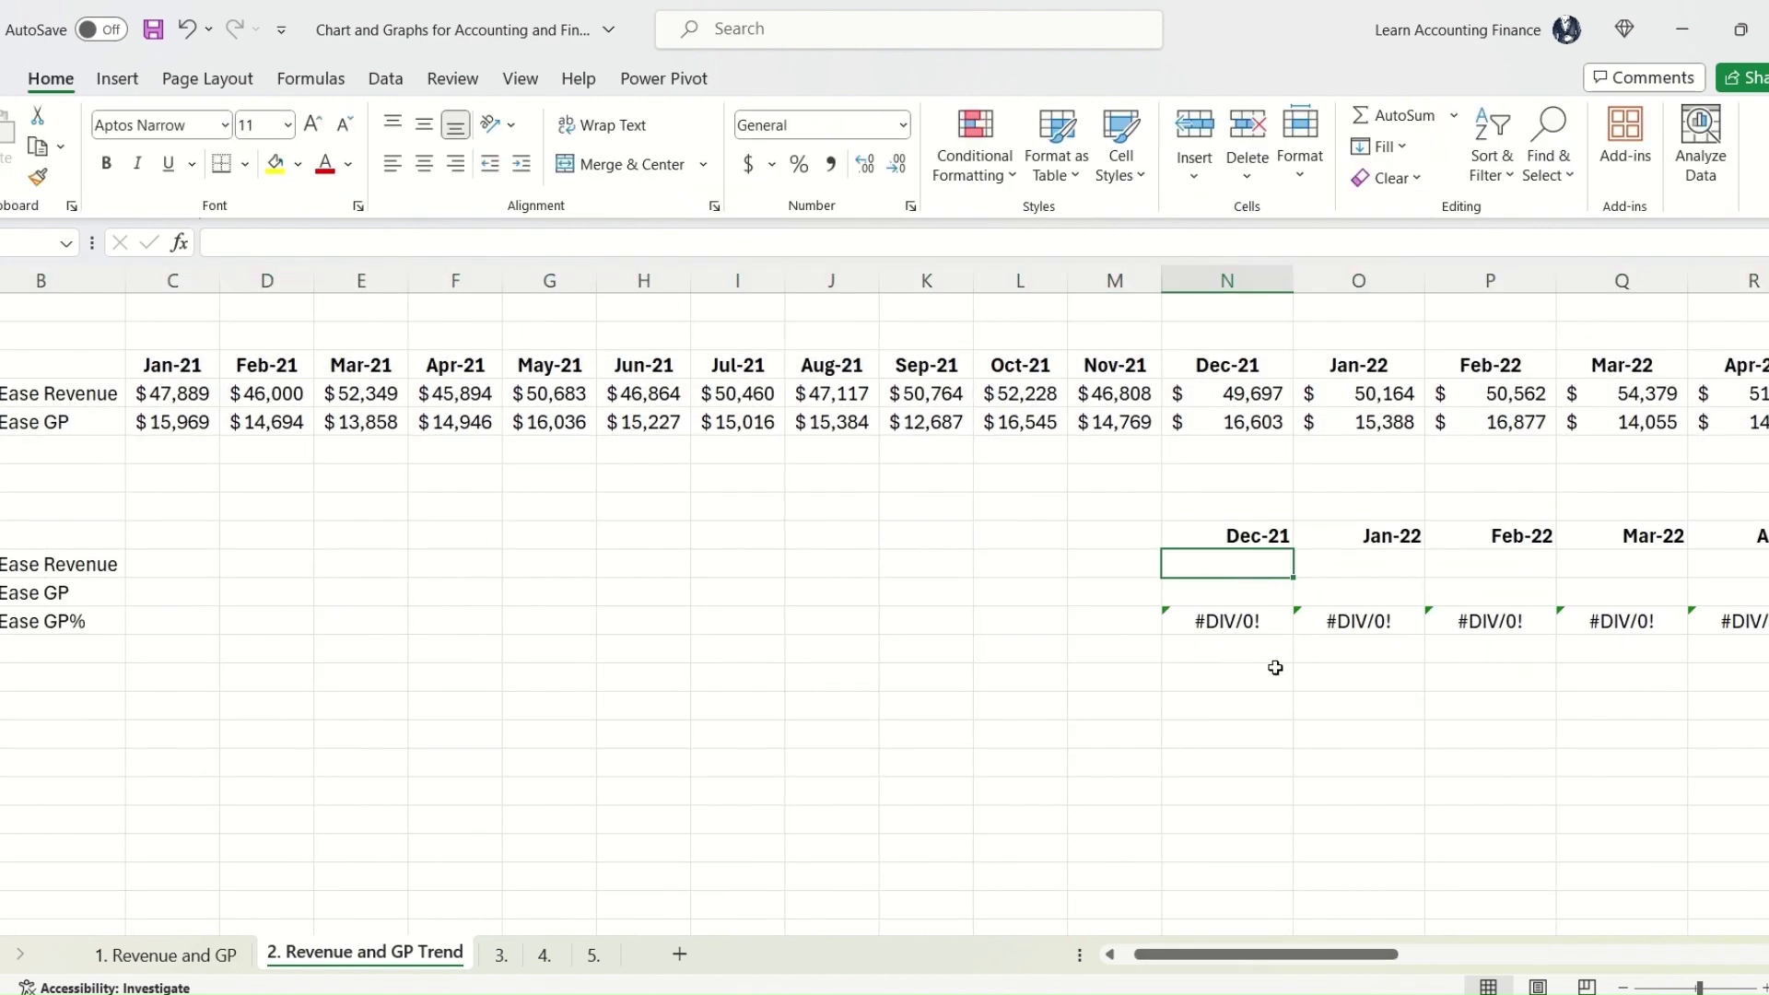
# Step: Enter =SUM(C4:N4) in N10 as the trailing twelve-month revenue total
pyautogui.write('=sum(')
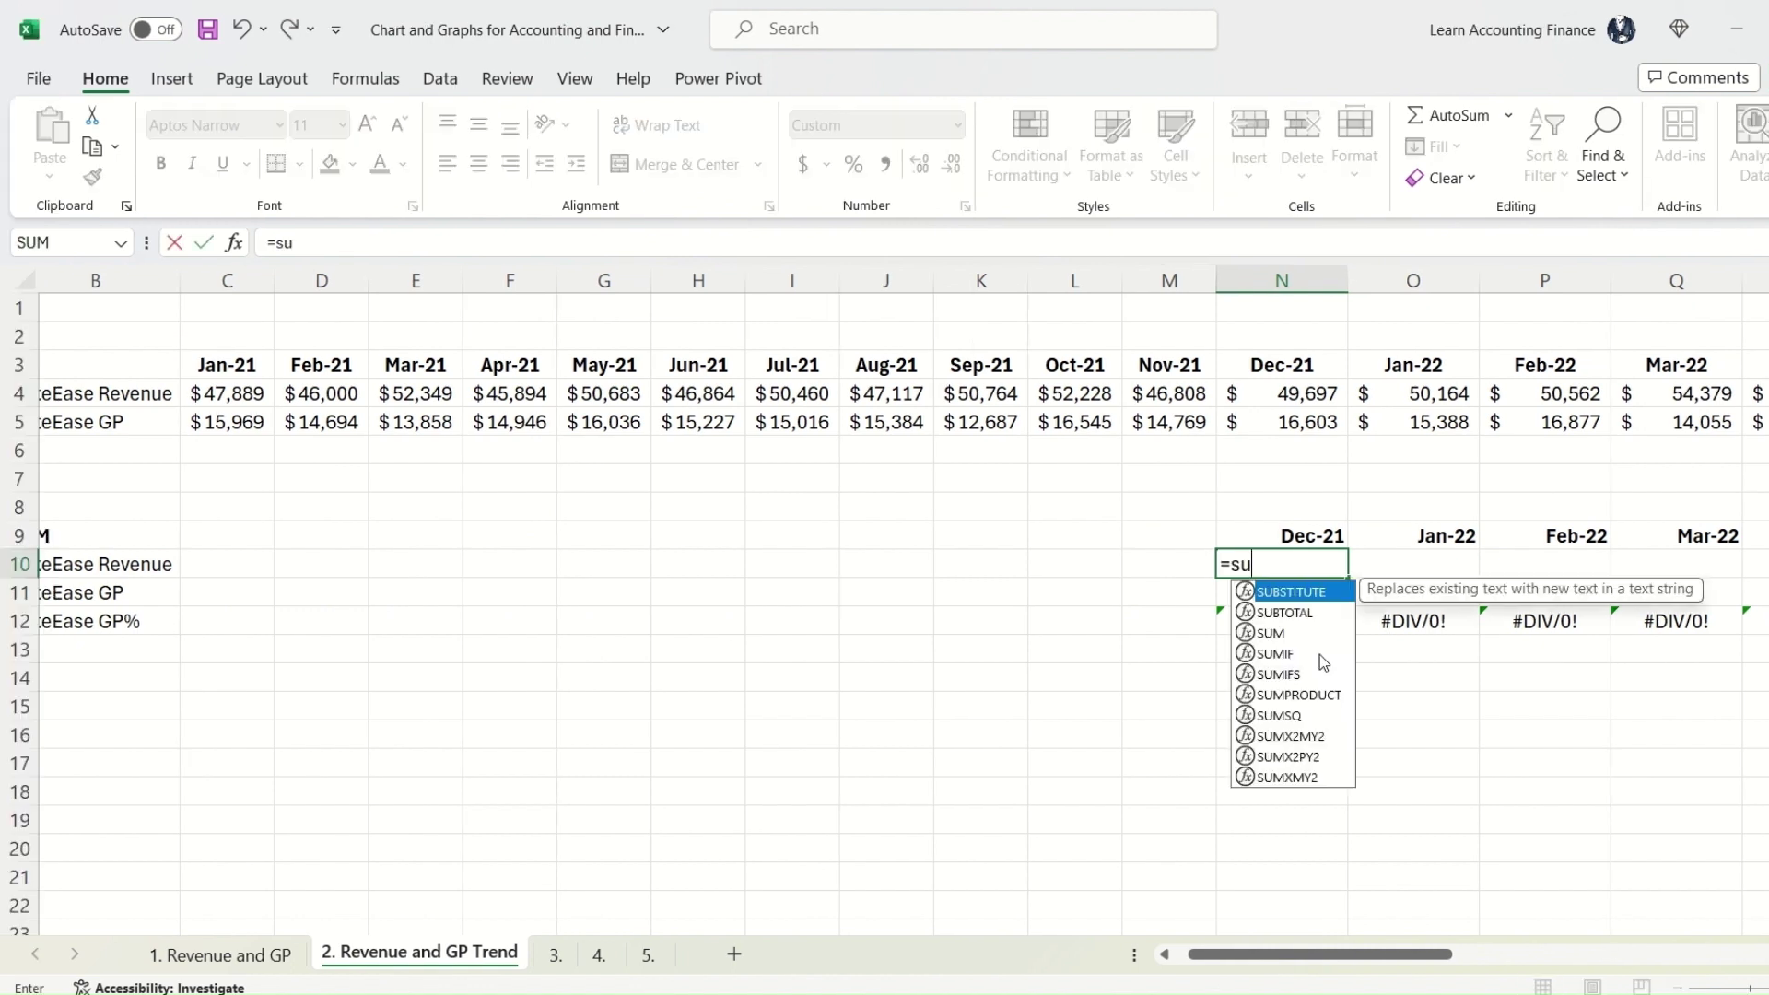
pyautogui.press('Up')
pyautogui.press('Up')
pyautogui.press('Up')
pyautogui.press('Up')
pyautogui.press('Up')
pyautogui.press('Up')
pyautogui.hotkey('shift', 'Left')
pyautogui.hotkey('shift', 'Left')
pyautogui.hotkey('shift', 'Left')
pyautogui.hotkey('shift', 'Left')
pyautogui.hotkey('shift', 'Left')
pyautogui.hotkey('shift', 'Left')
pyautogui.hotkey('shift', 'Left')
pyautogui.hotkey('shift', 'Left')
pyautogui.hotkey('shift', 'Left')
pyautogui.hotkey('shift', 'Left')
pyautogui.hotkey('shift', 'Left')
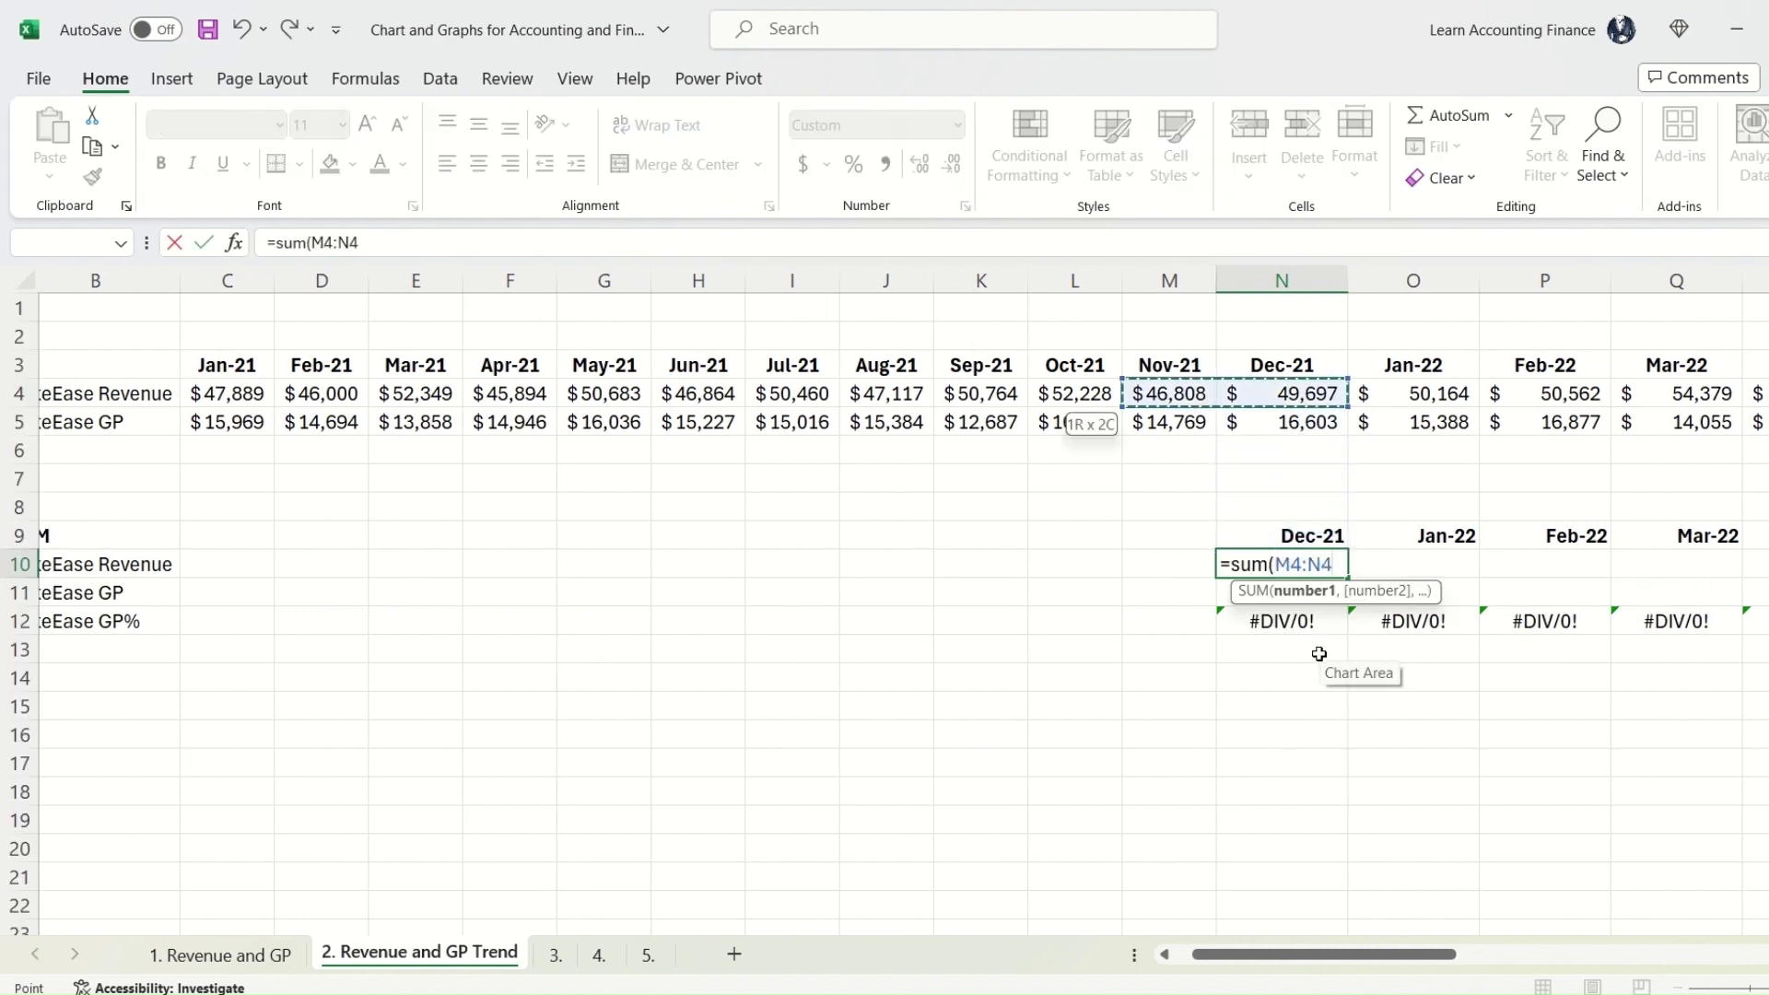
pyautogui.write(')')
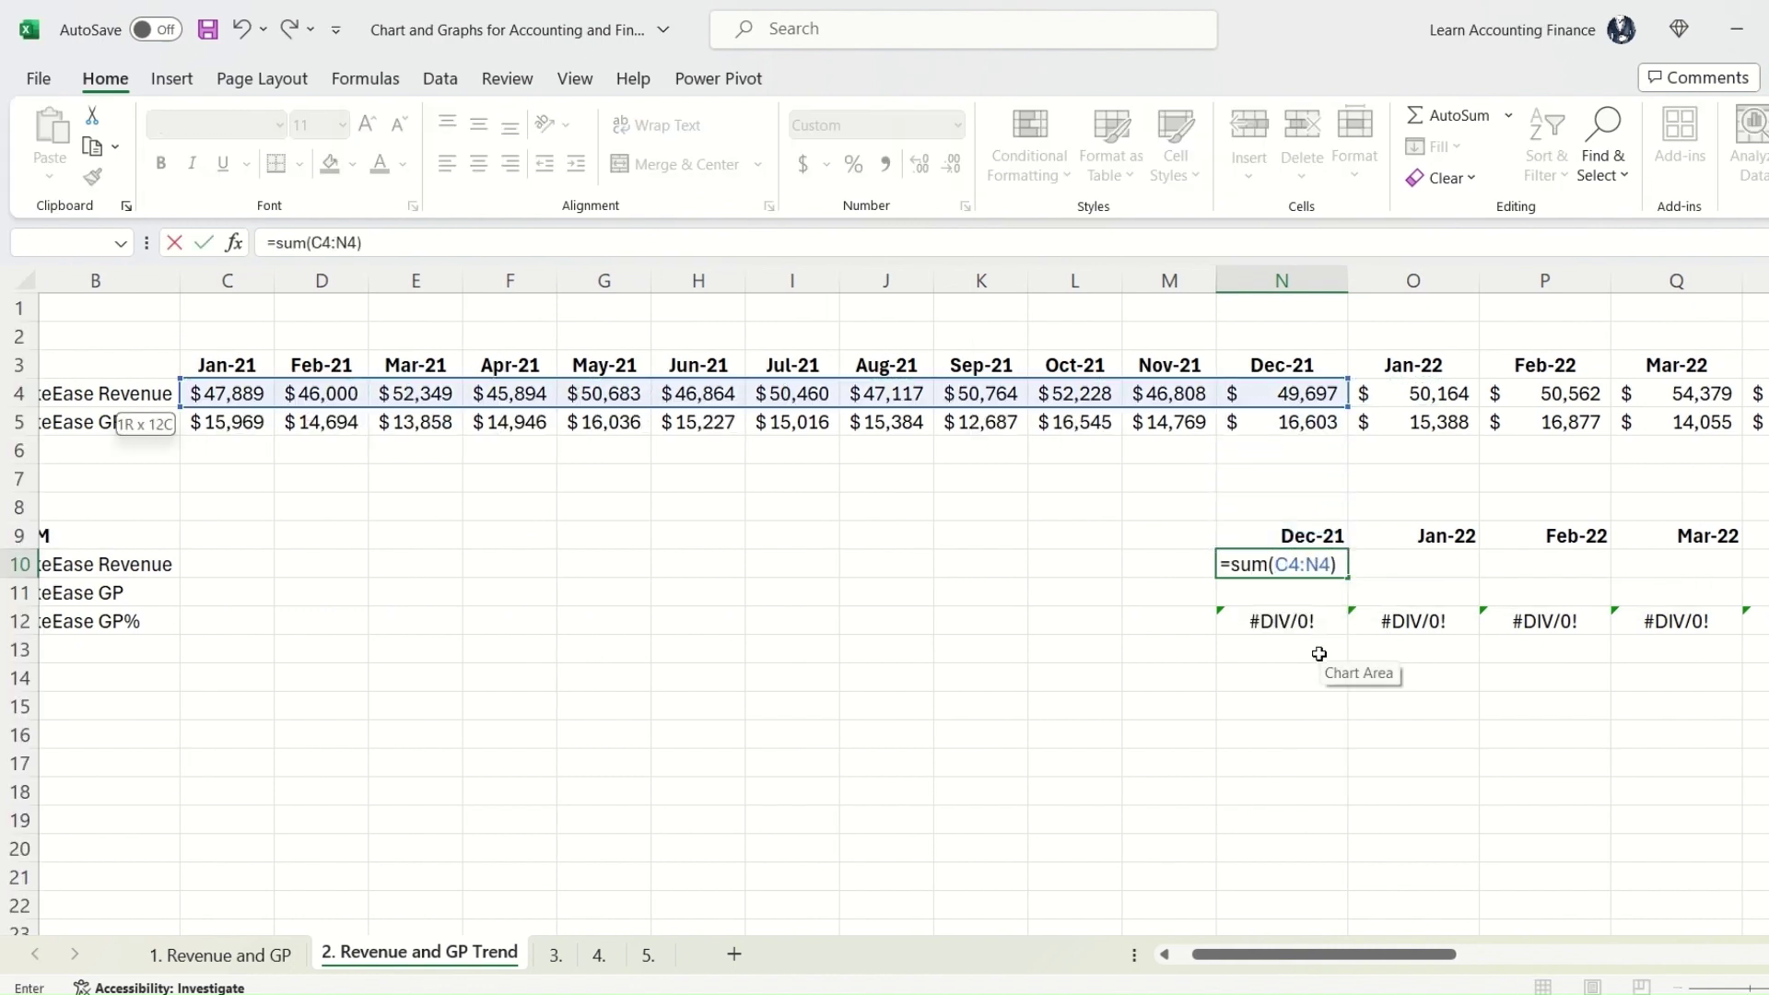
pyautogui.press('Return')
# Step: Copy the sum formula into N11 for GP and confirm it sums C5:N5
pyautogui.press('Up')
pyautogui.hotkey('ctrl', 'c')
pyautogui.press('Down')
pyautogui.hotkey('ctrl', 'v')
pyautogui.press('Escape')
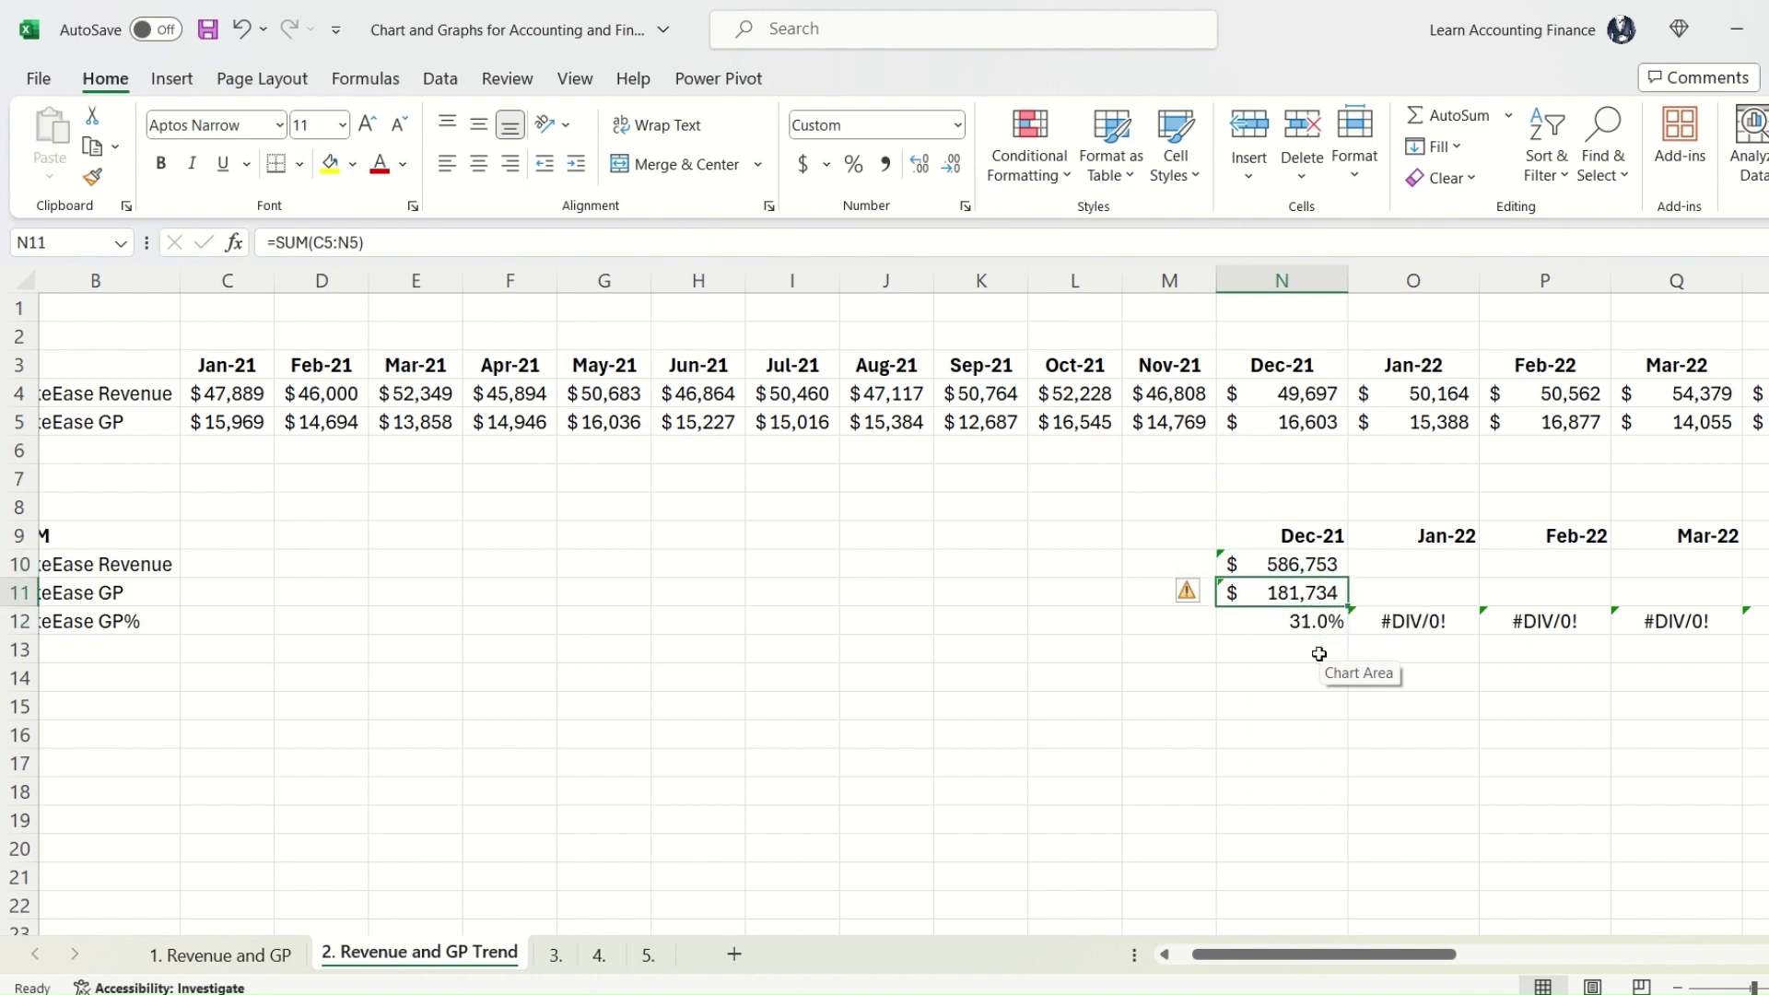
pyautogui.press('F2')
pyautogui.press('Escape')
# Step: Fill the N10:N11 totals right through column AL to Dec-23
pyautogui.press('Up')
pyautogui.hotkey('shift', 'Down')
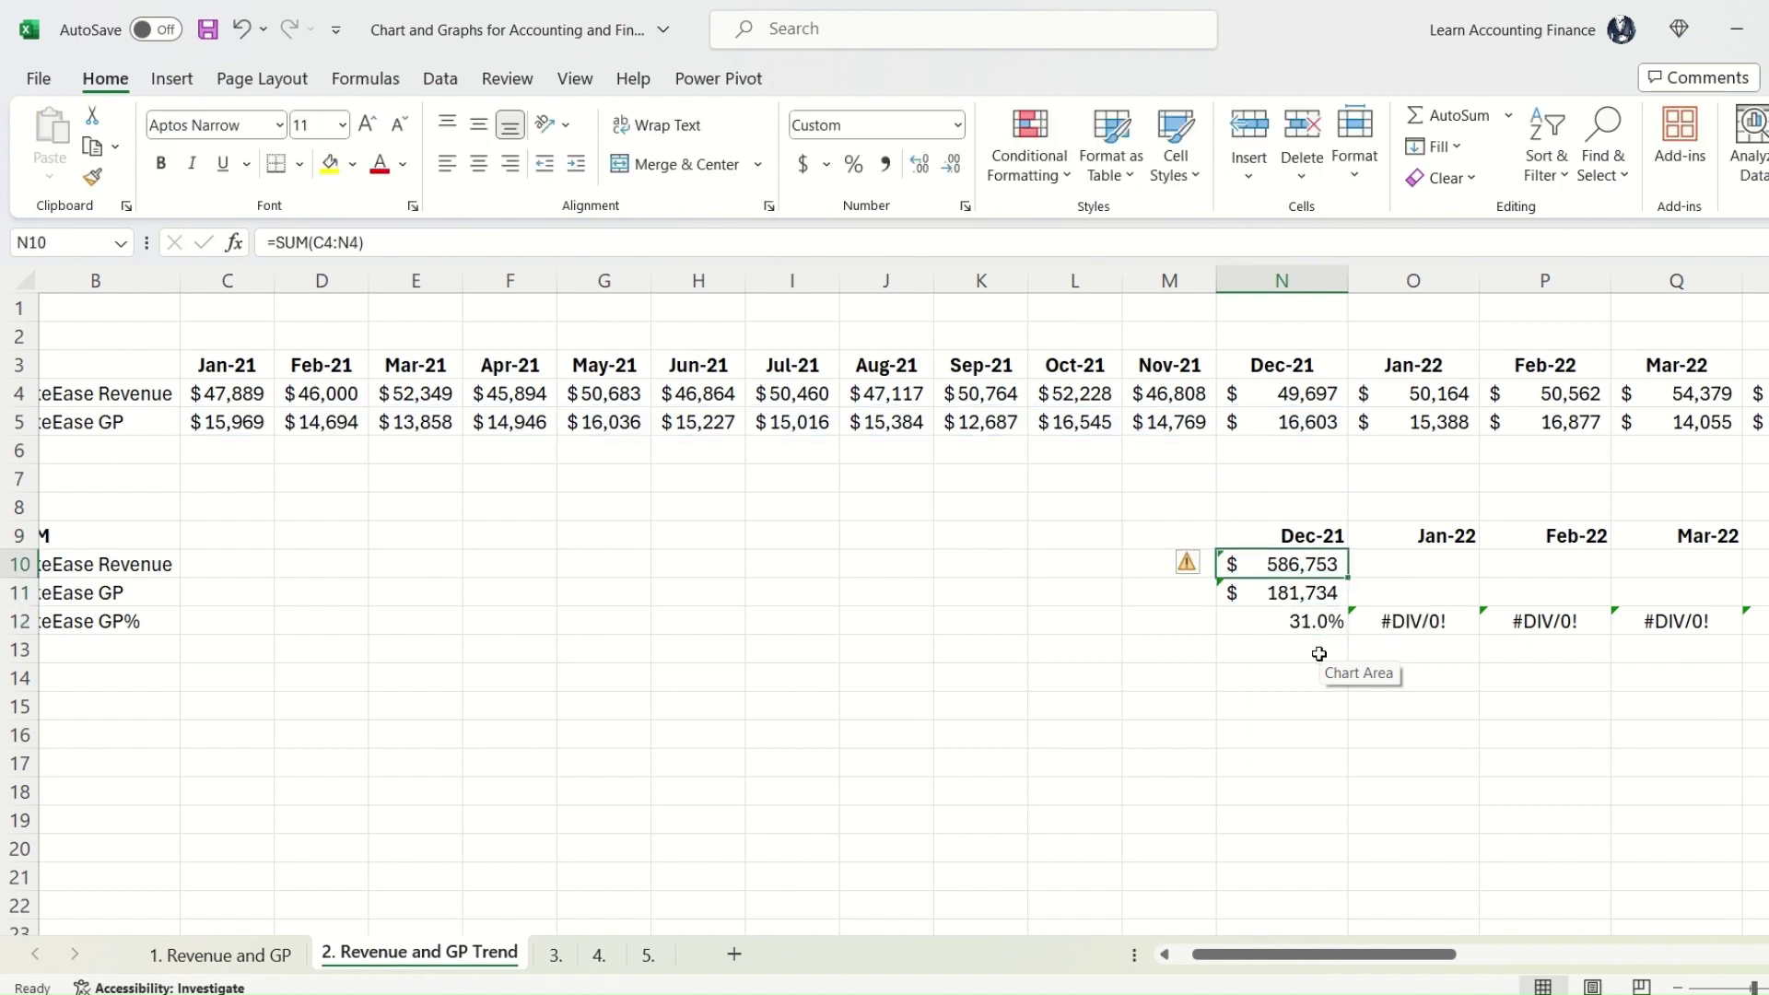
pyautogui.moveTo(1349, 604); pyautogui.dragTo(1727, 621)
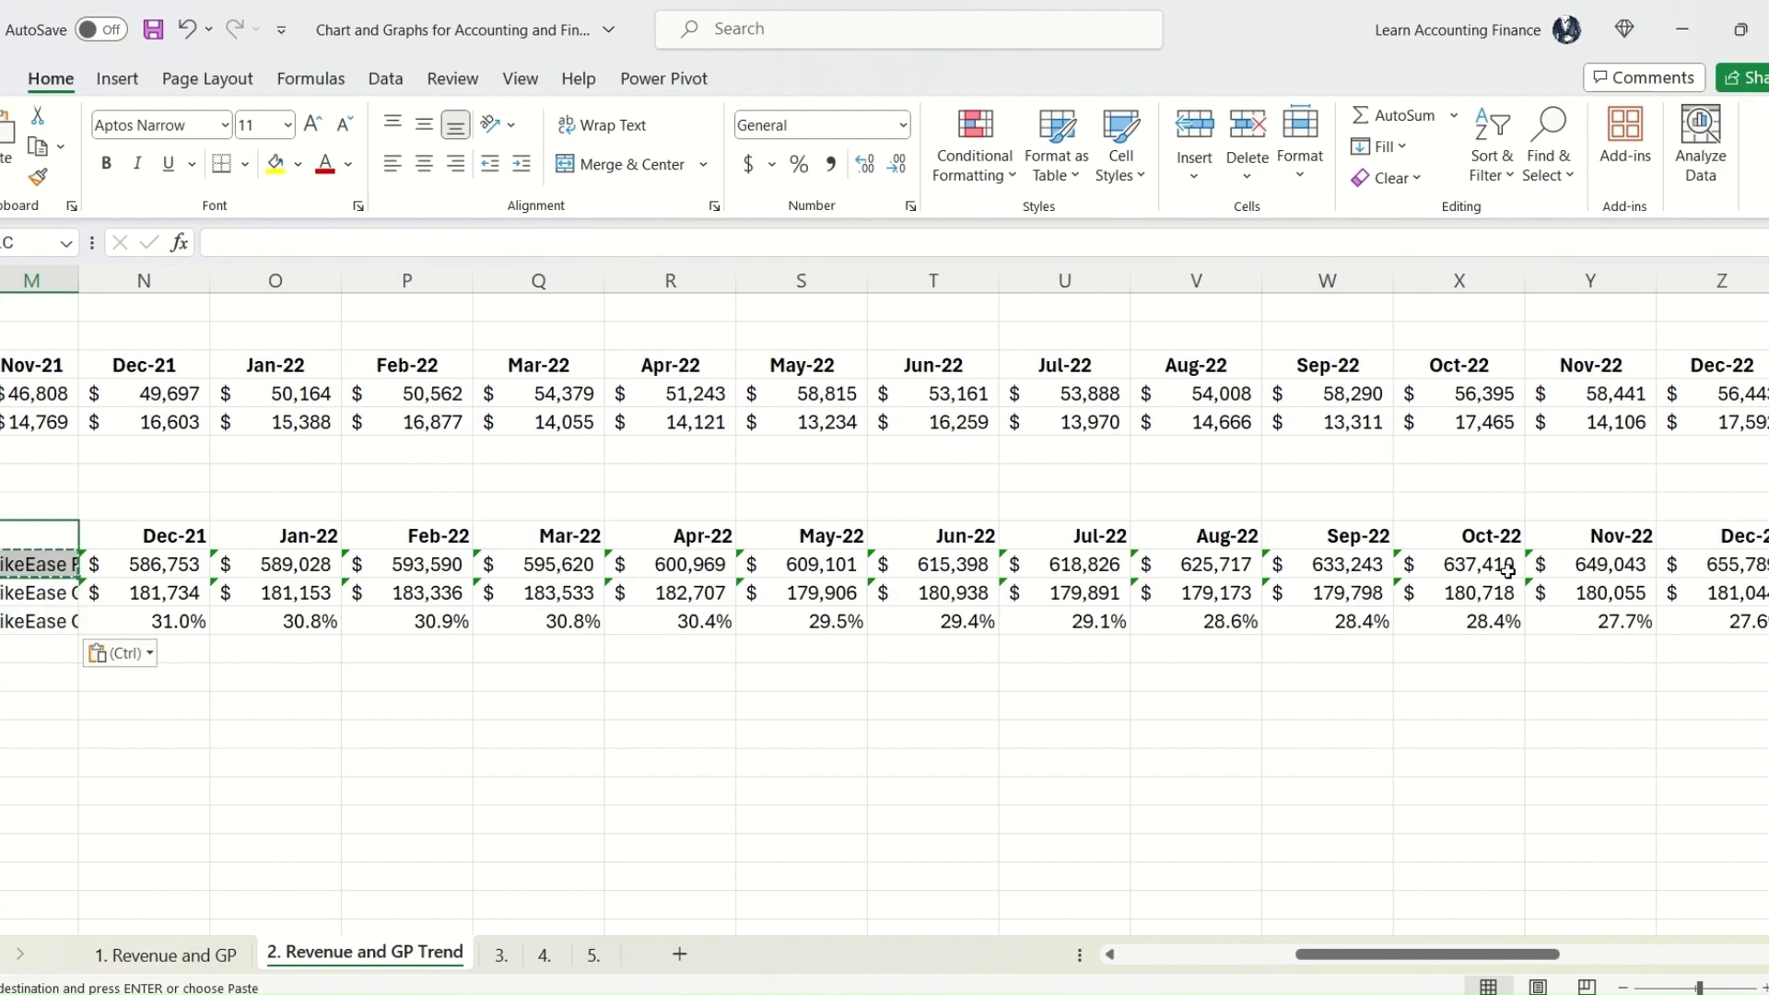
pyautogui.hotkey('ctrl', 'shift', 'Right')
pyautogui.hotkey('ctrl', 'shift', 'Right')
# Step: Insert a 2-D line chart of the rolling Revenue and GP totals
pyautogui.click(116, 78)
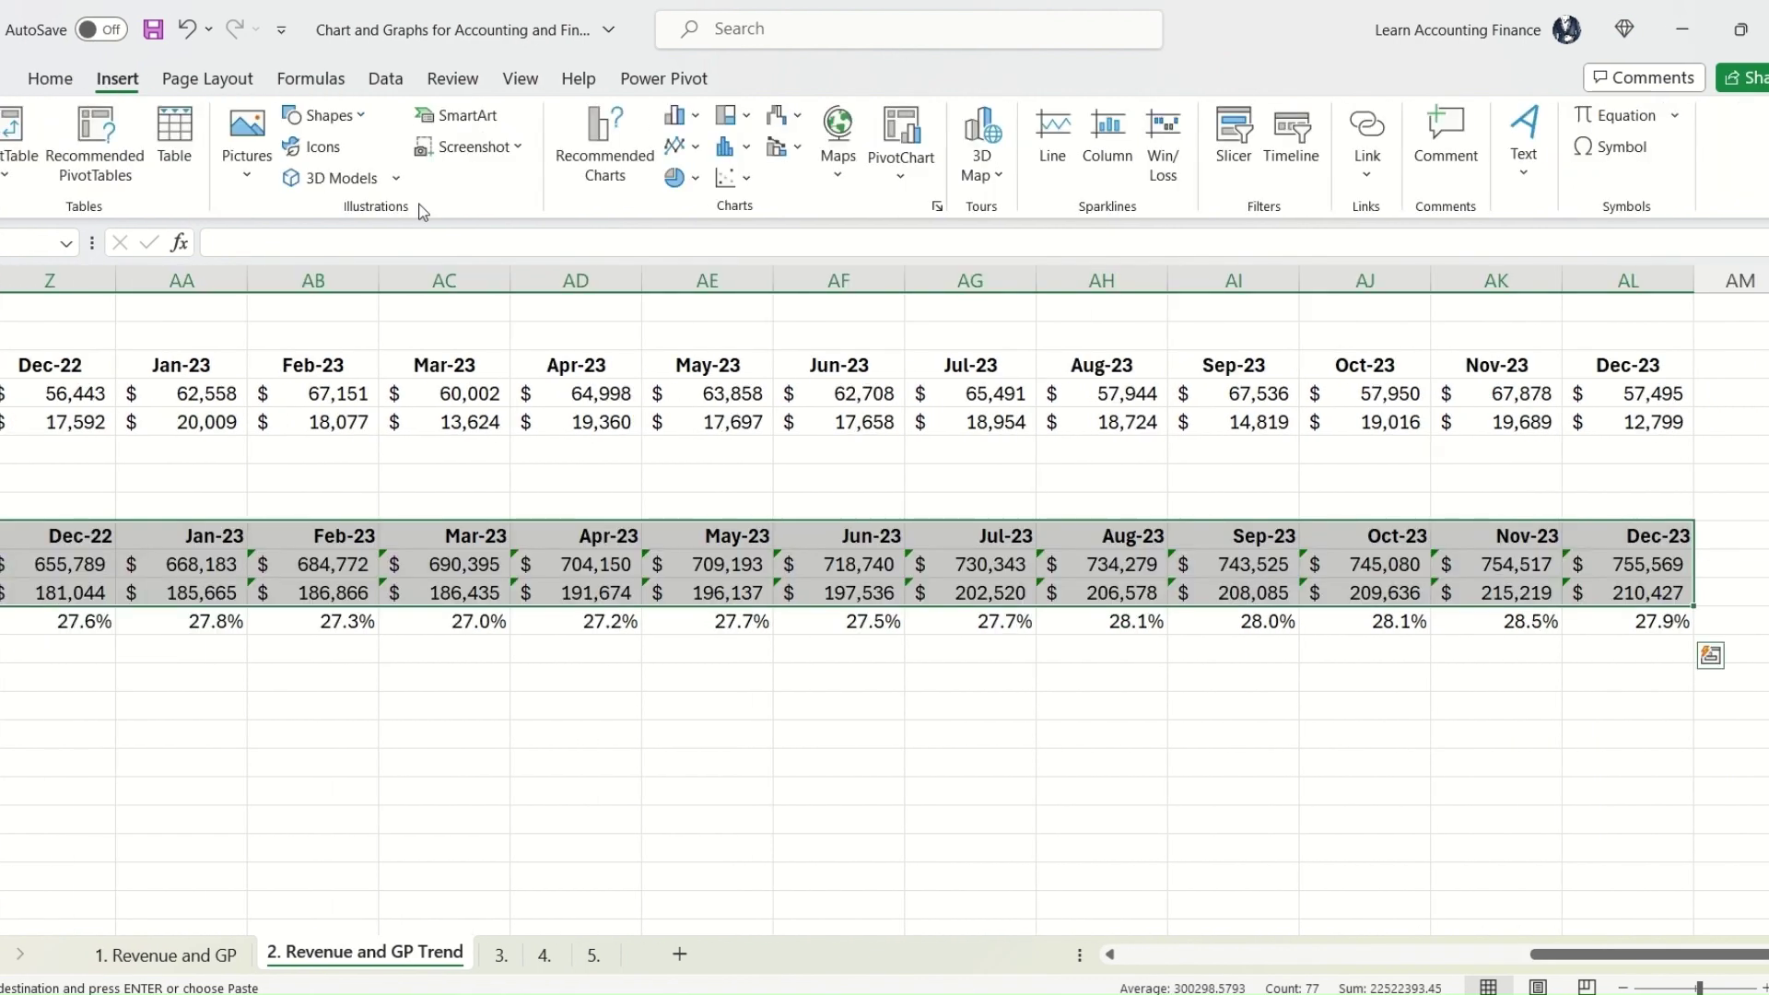
pyautogui.click(677, 145)
pyautogui.click(707, 234)
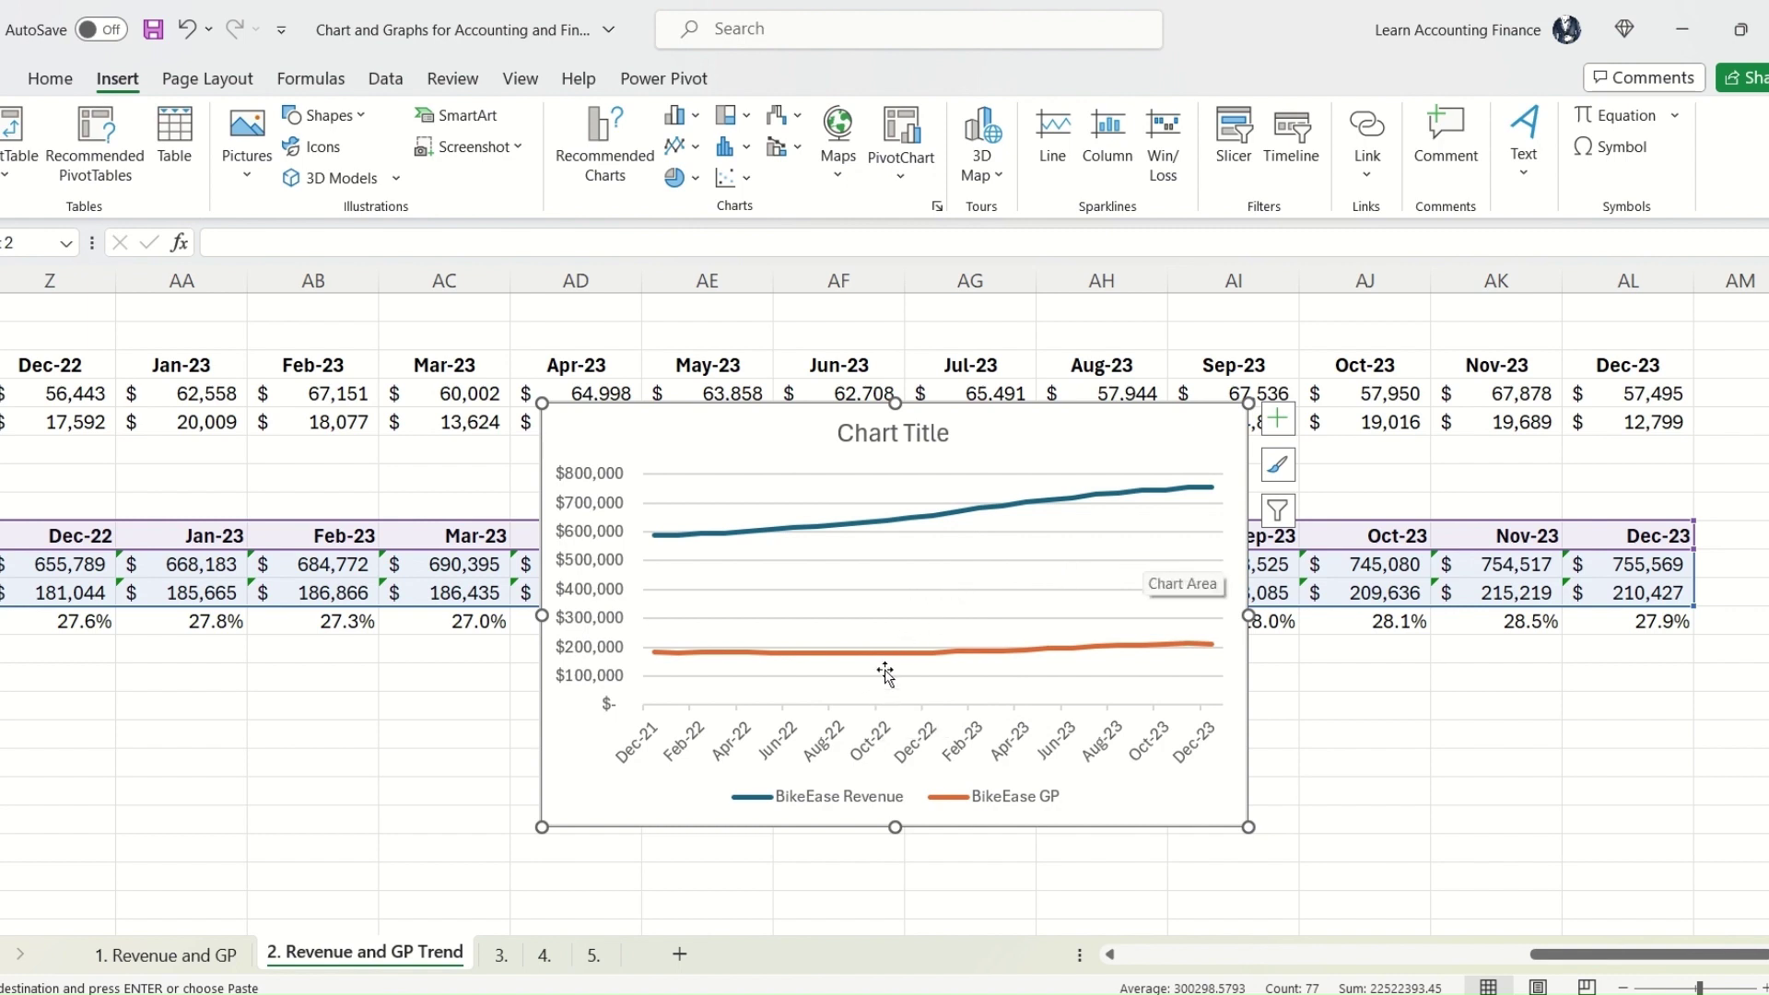
# Step: Add a series named from M12 (BikeEase GP%) with values N12:AL12
pyautogui.rightClick(1073, 567)
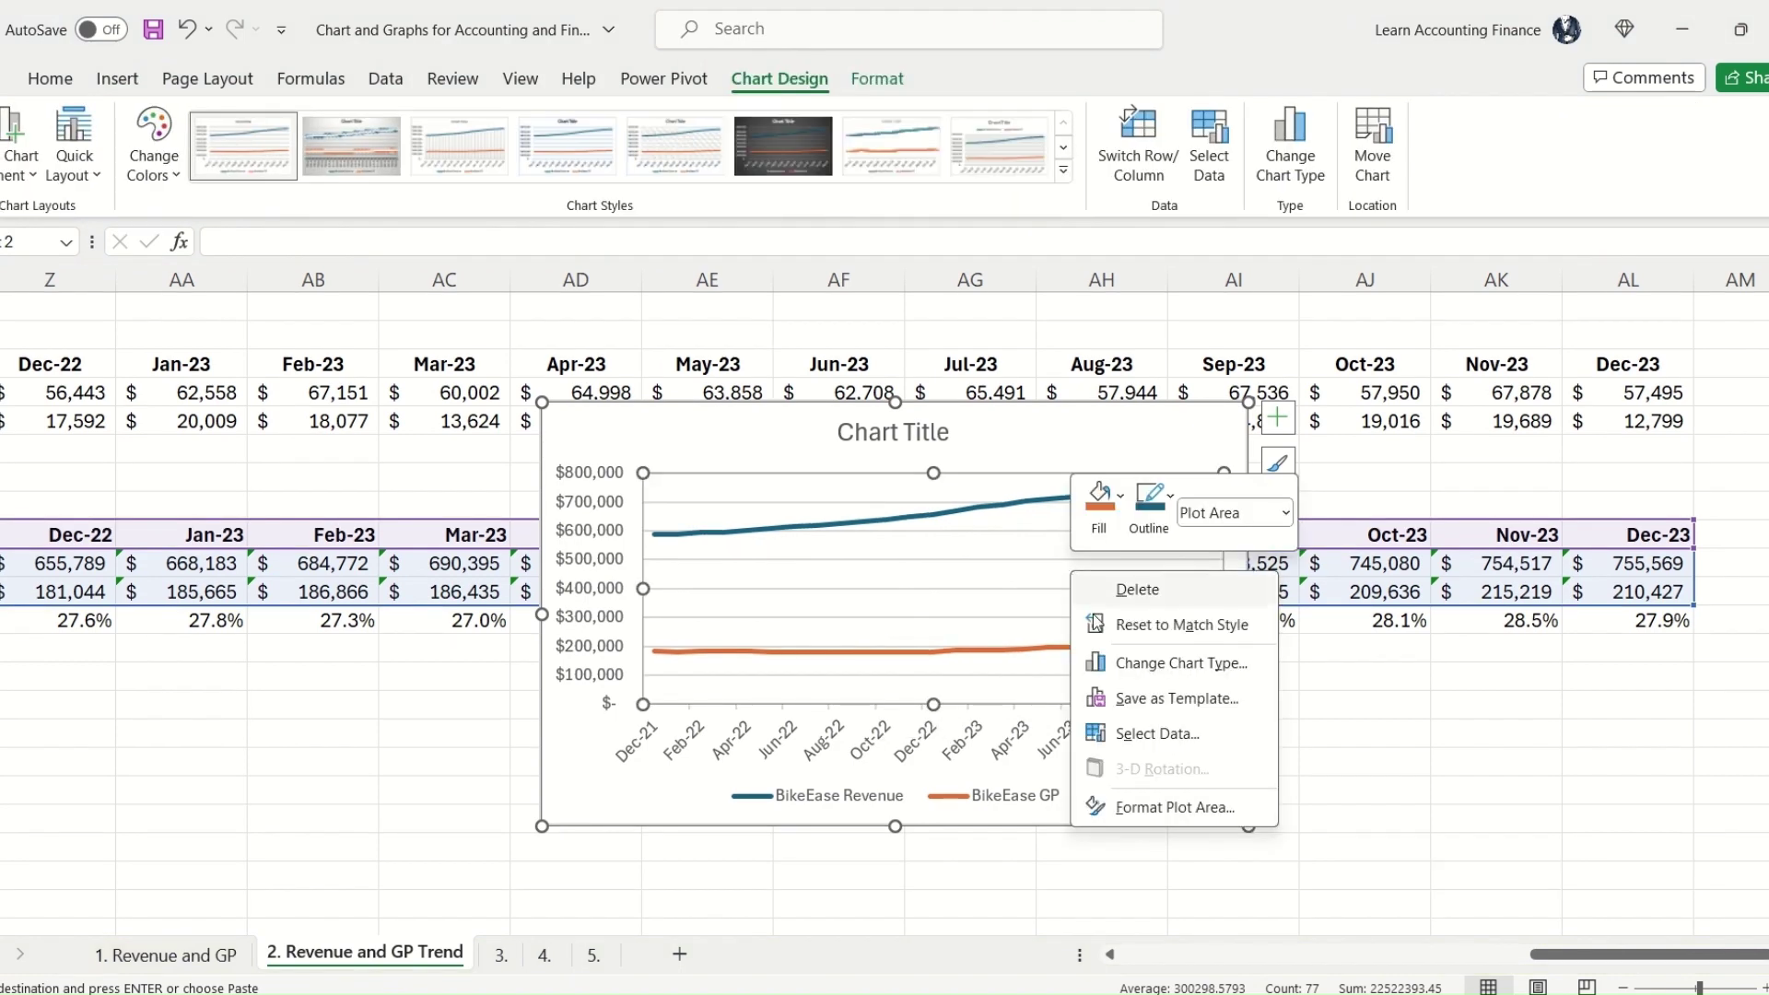
pyautogui.click(1172, 737)
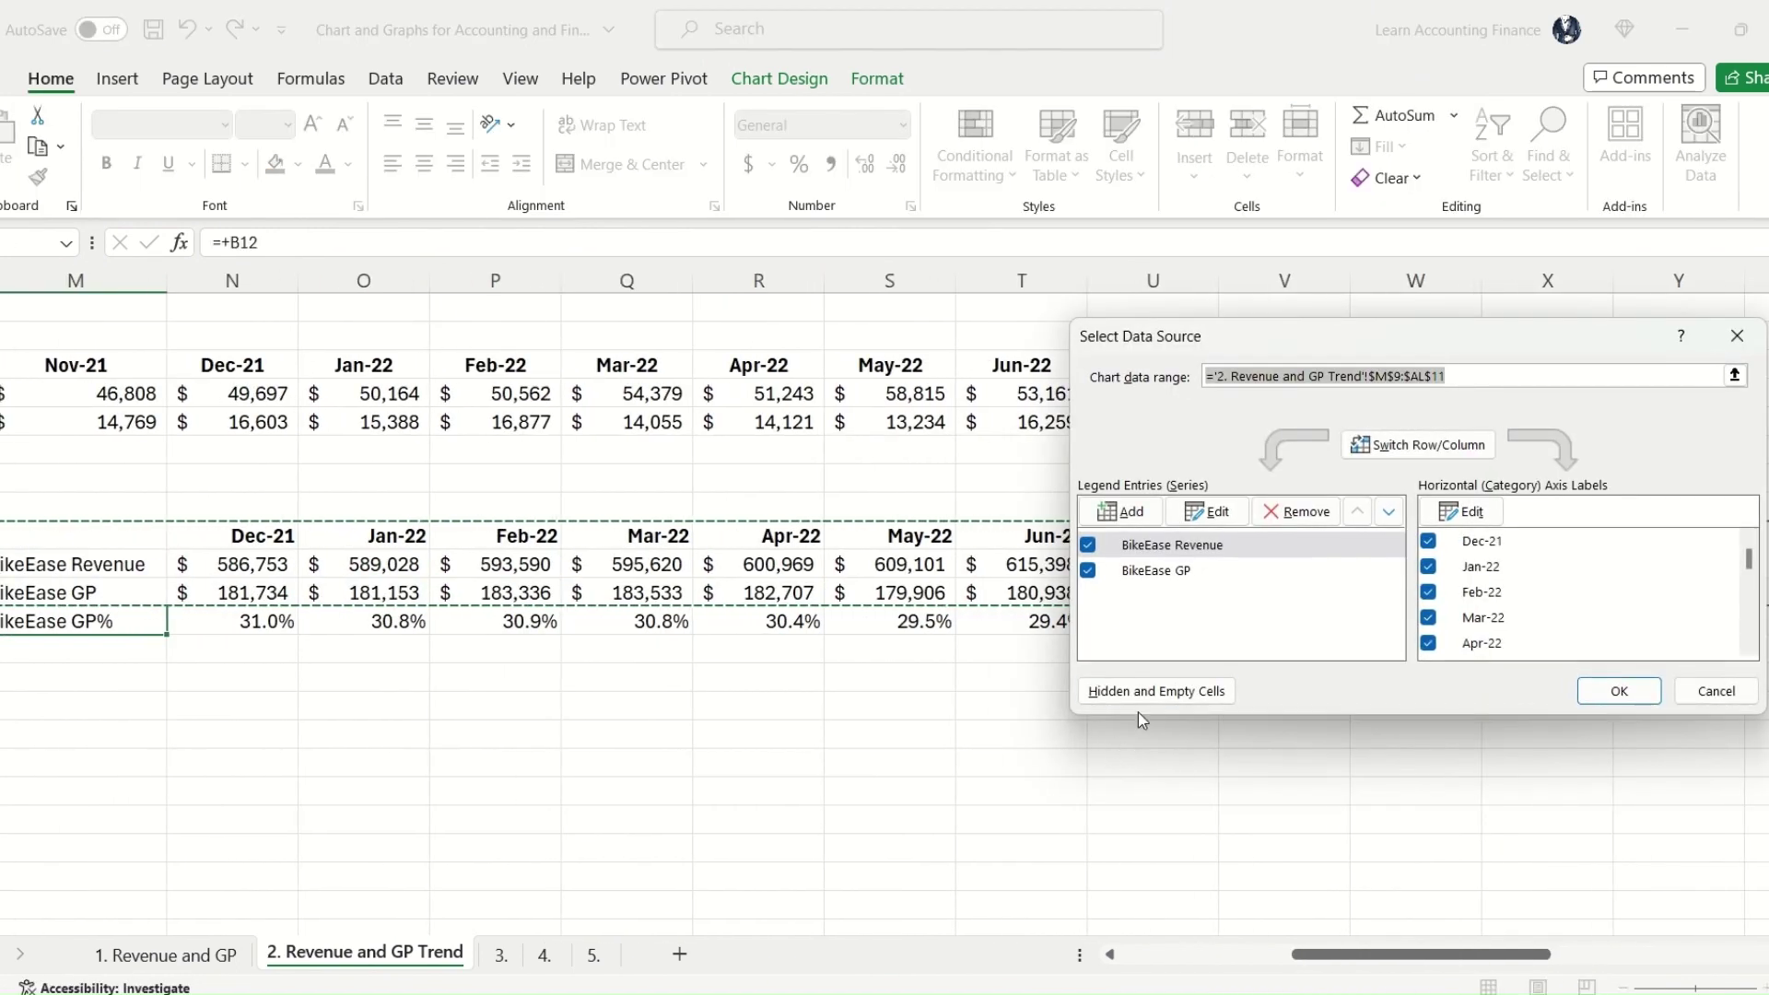
pyautogui.click(1121, 511)
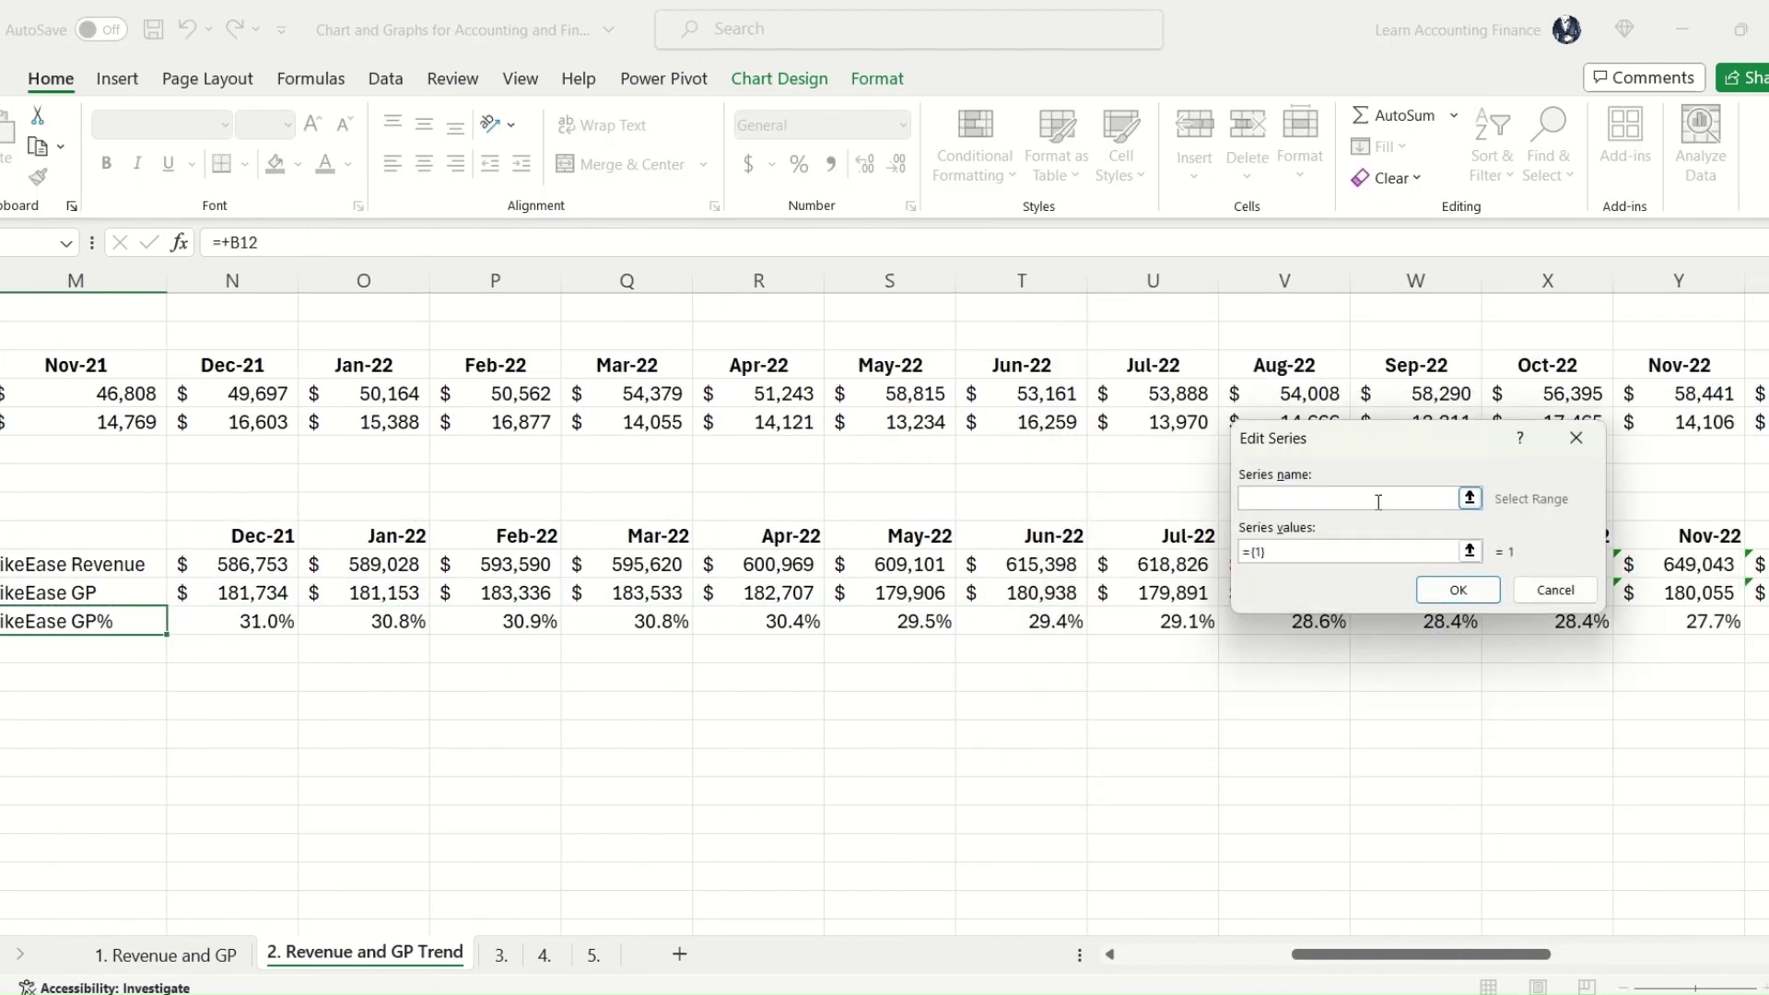
pyautogui.moveTo(1379, 967); pyautogui.dragTo(1295, 956)
pyautogui.click(714, 620)
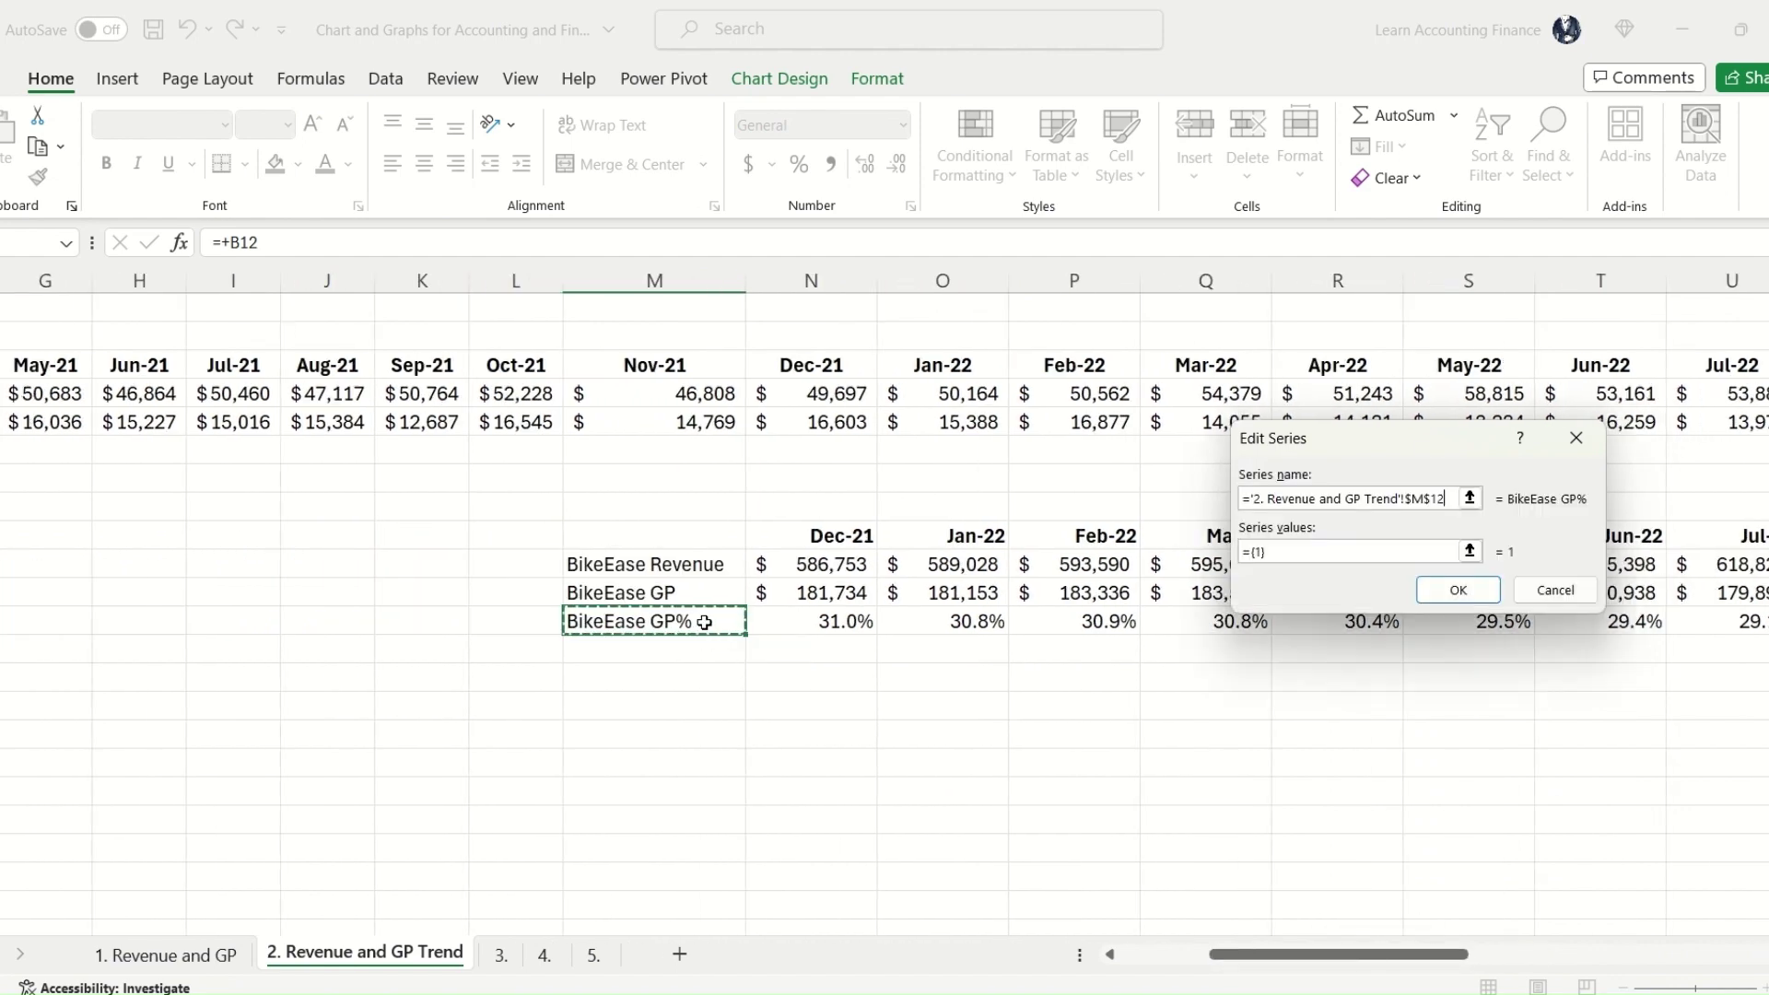
pyautogui.click(1470, 551)
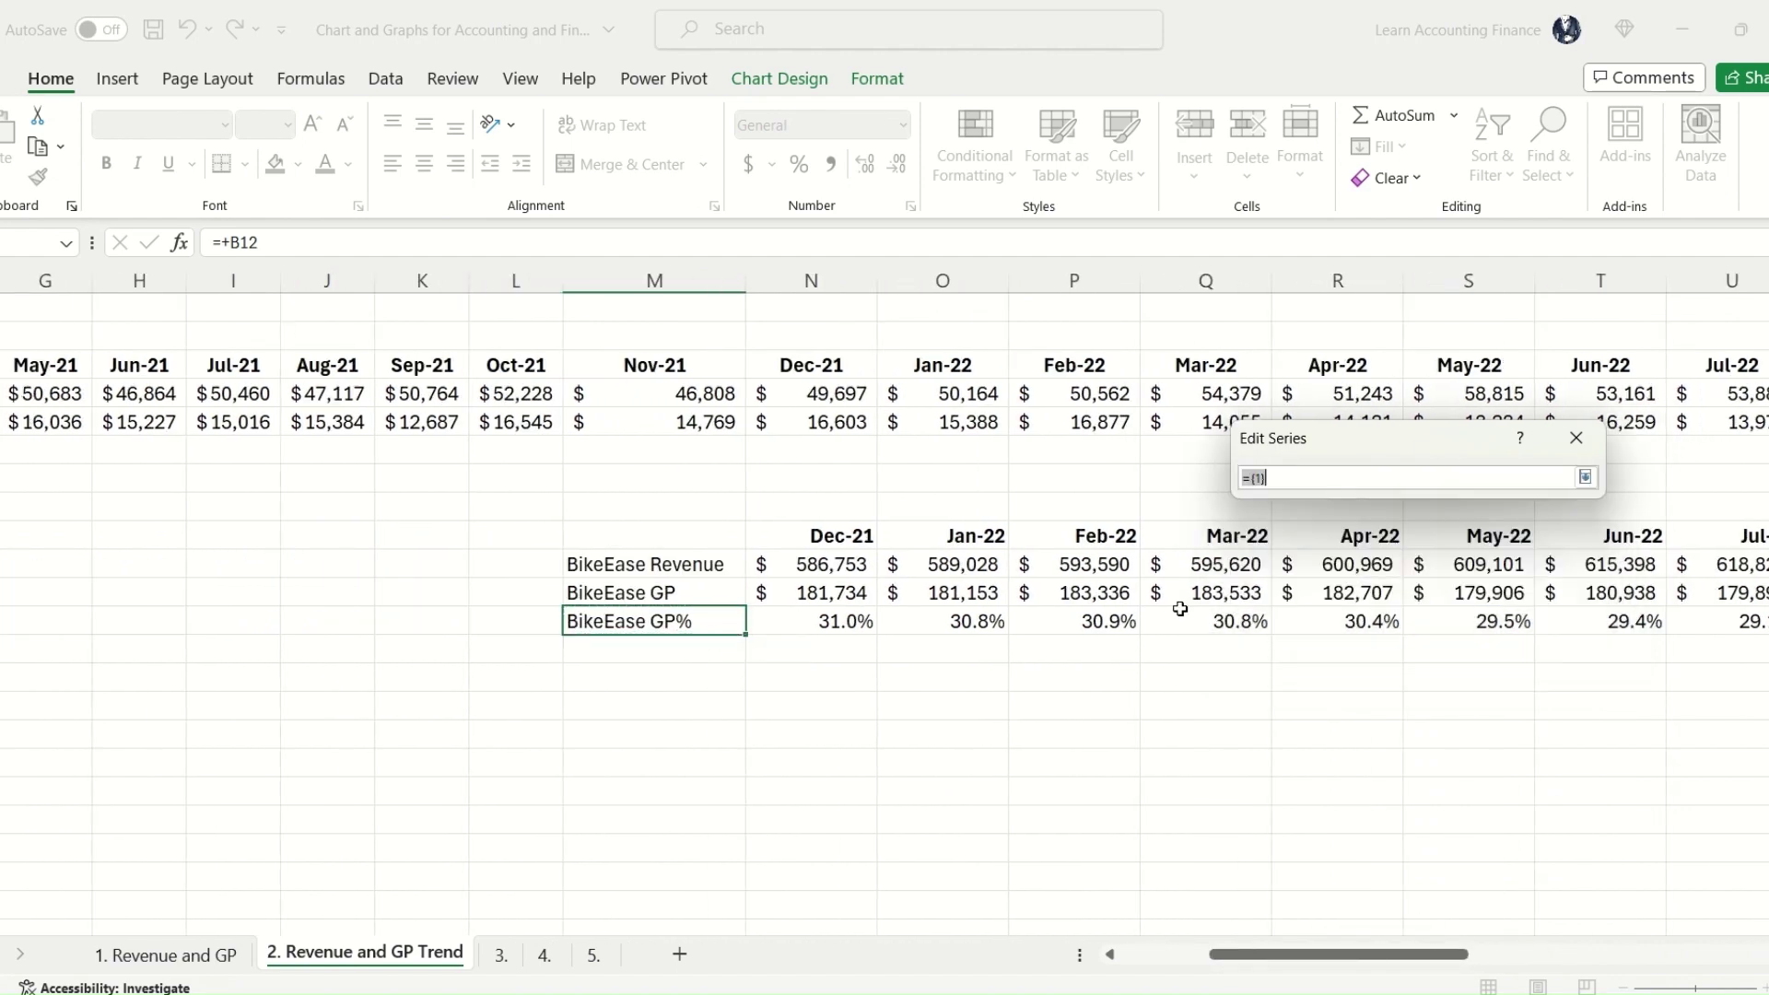
pyautogui.click(845, 623)
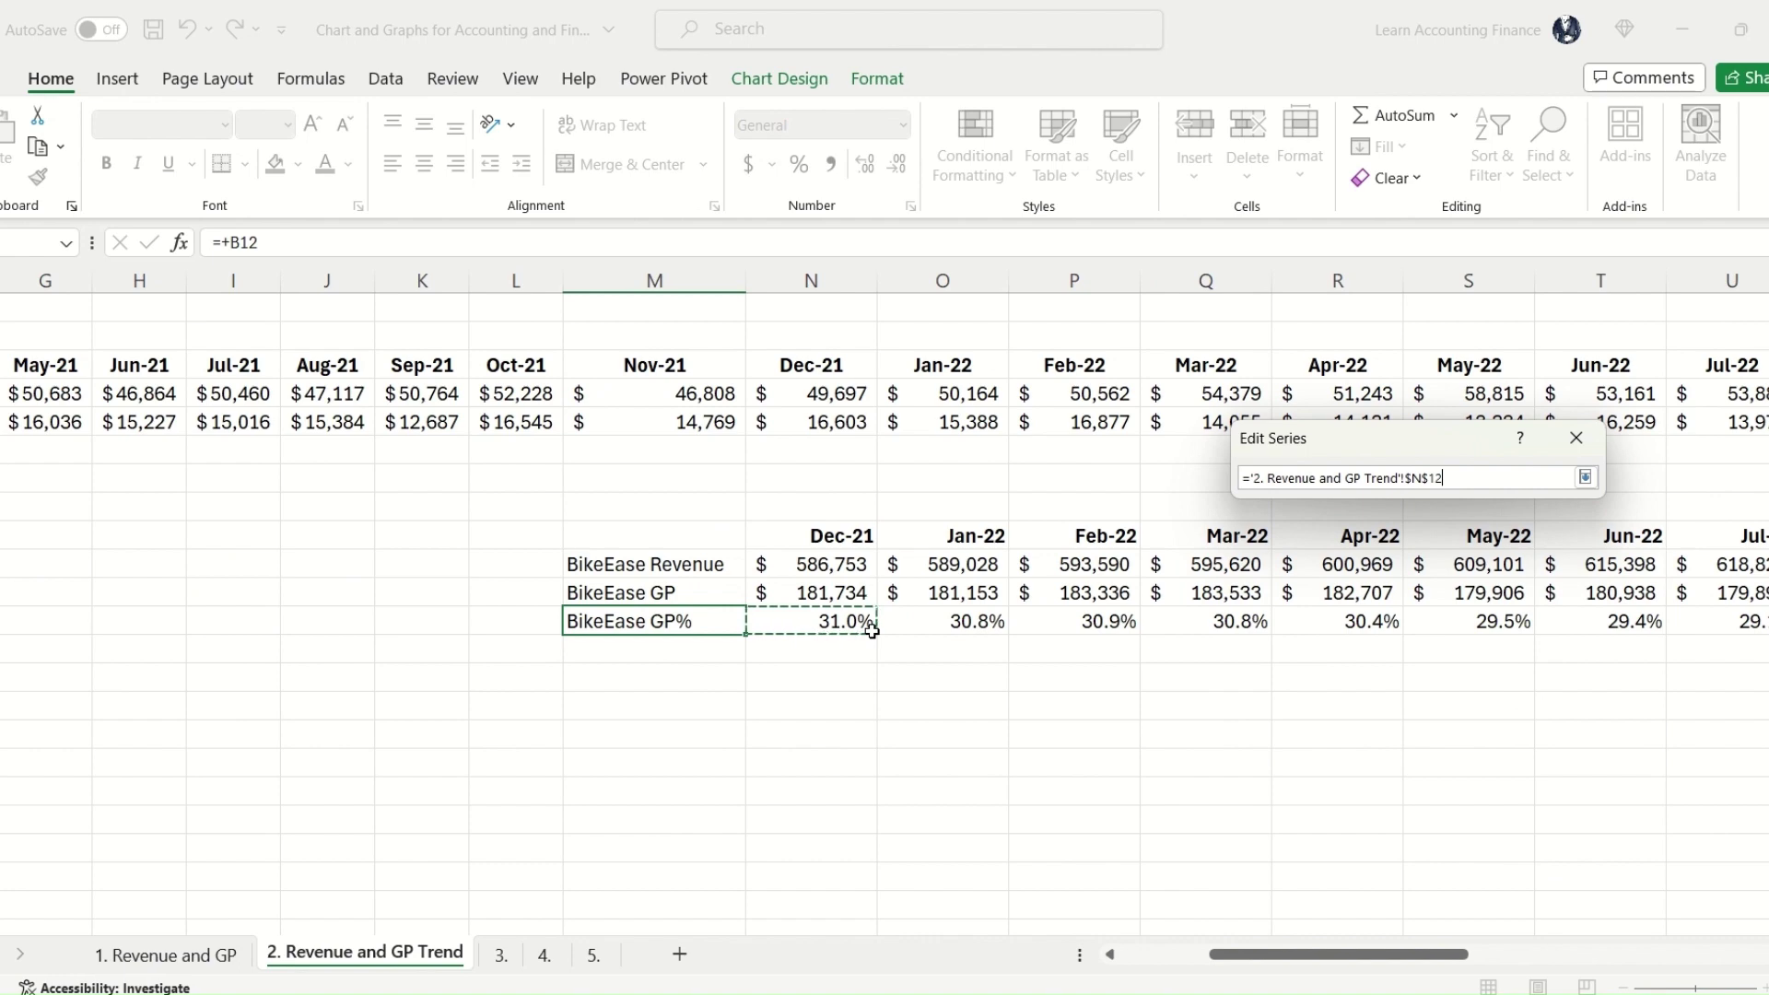
pyautogui.hotkey('ctrl', 'shift', 'Right')
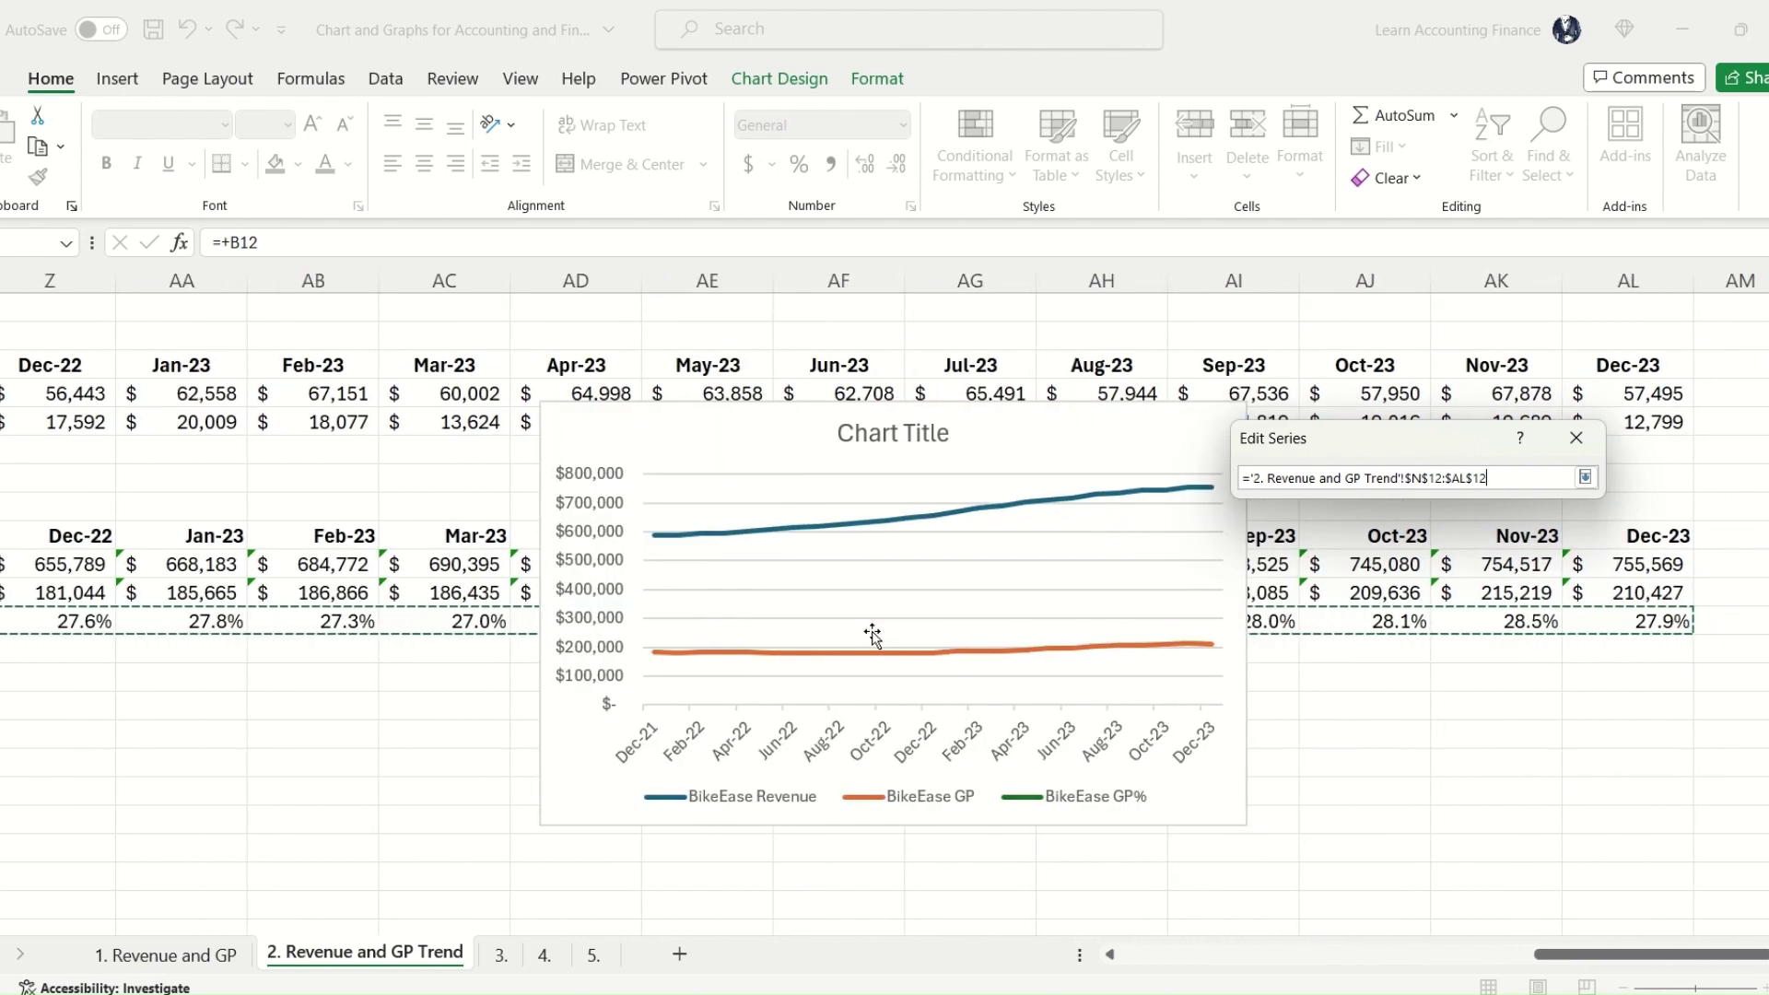
pyautogui.click(1584, 478)
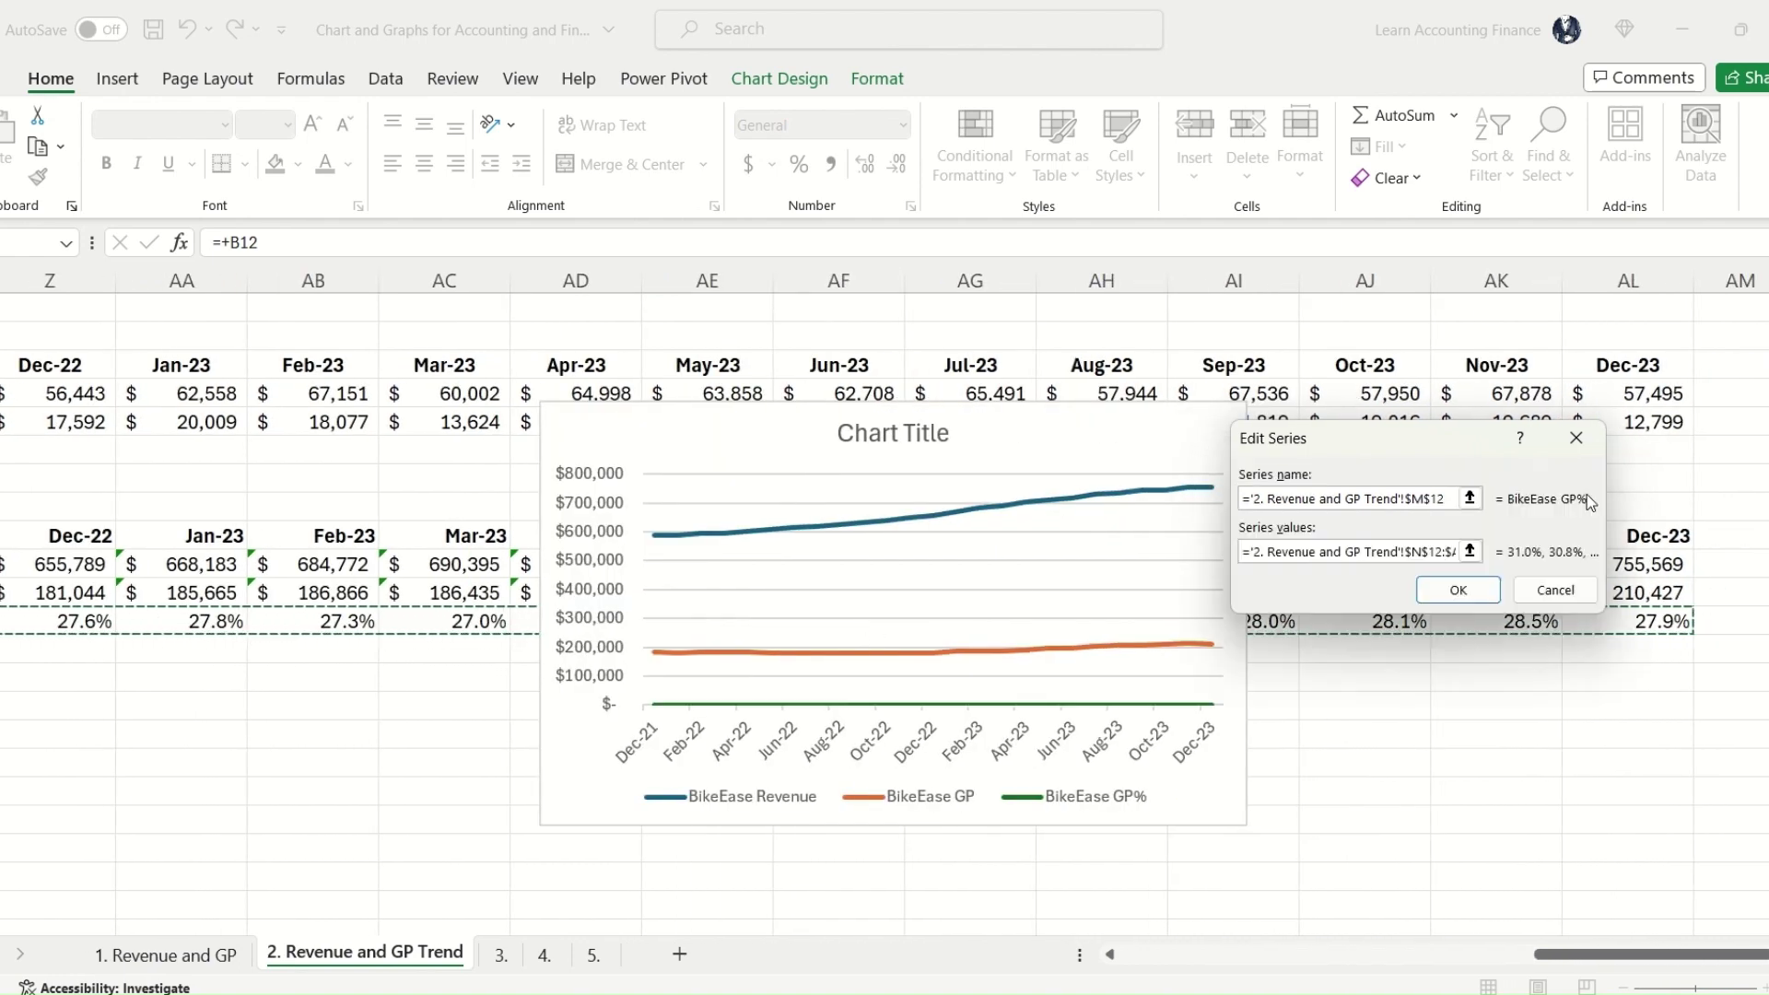
pyautogui.click(1451, 586)
pyautogui.rightClick(1083, 806)
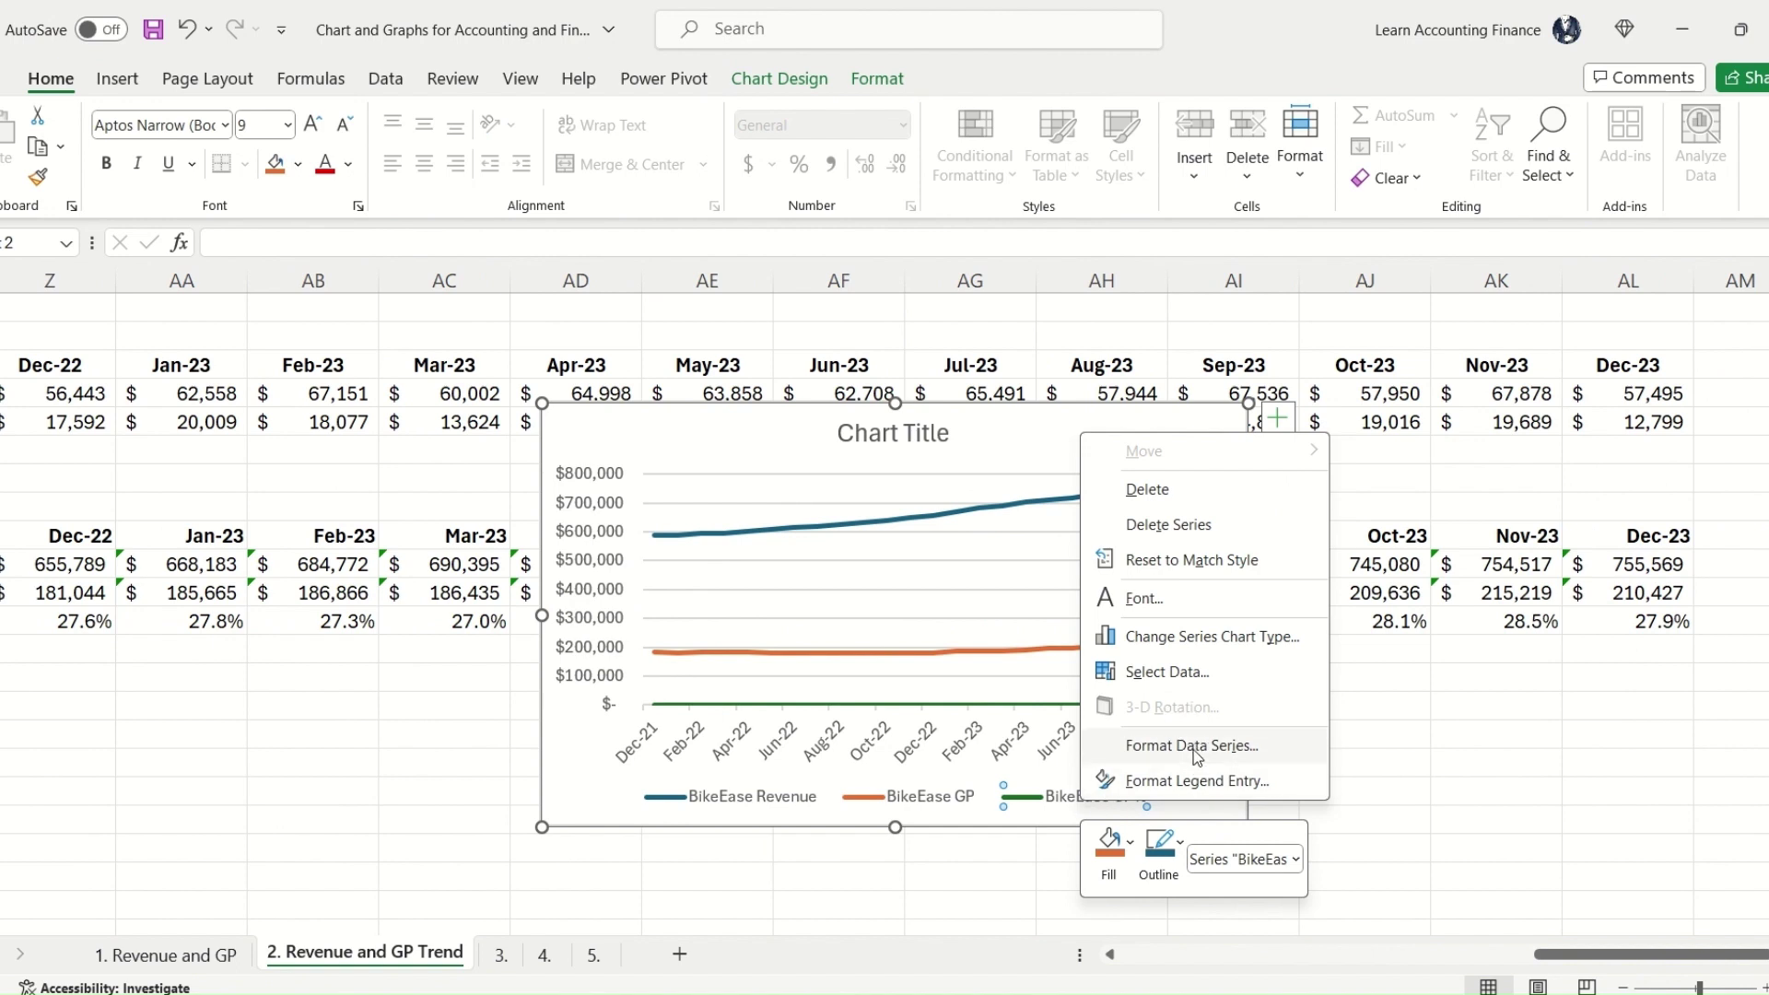
# Step: Plot GP% on a secondary axis and set that axis minimum to 0
pyautogui.click(1192, 747)
pyautogui.click(1593, 524)
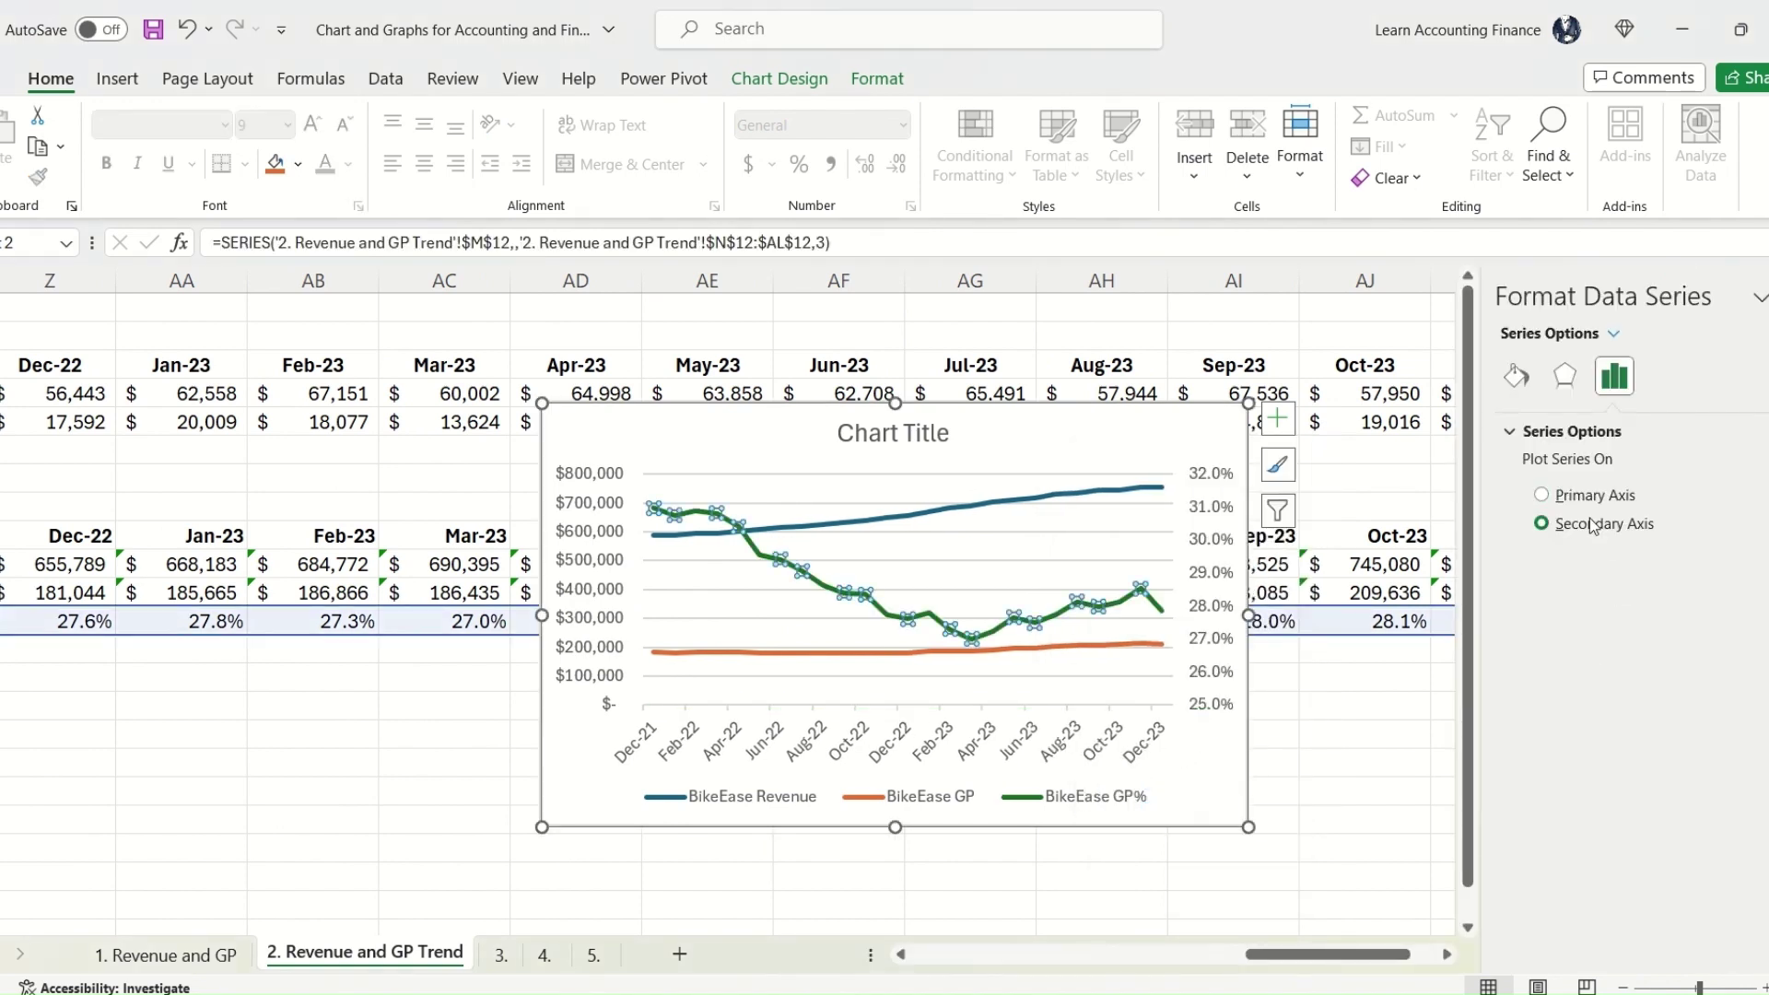
pyautogui.click(1209, 546)
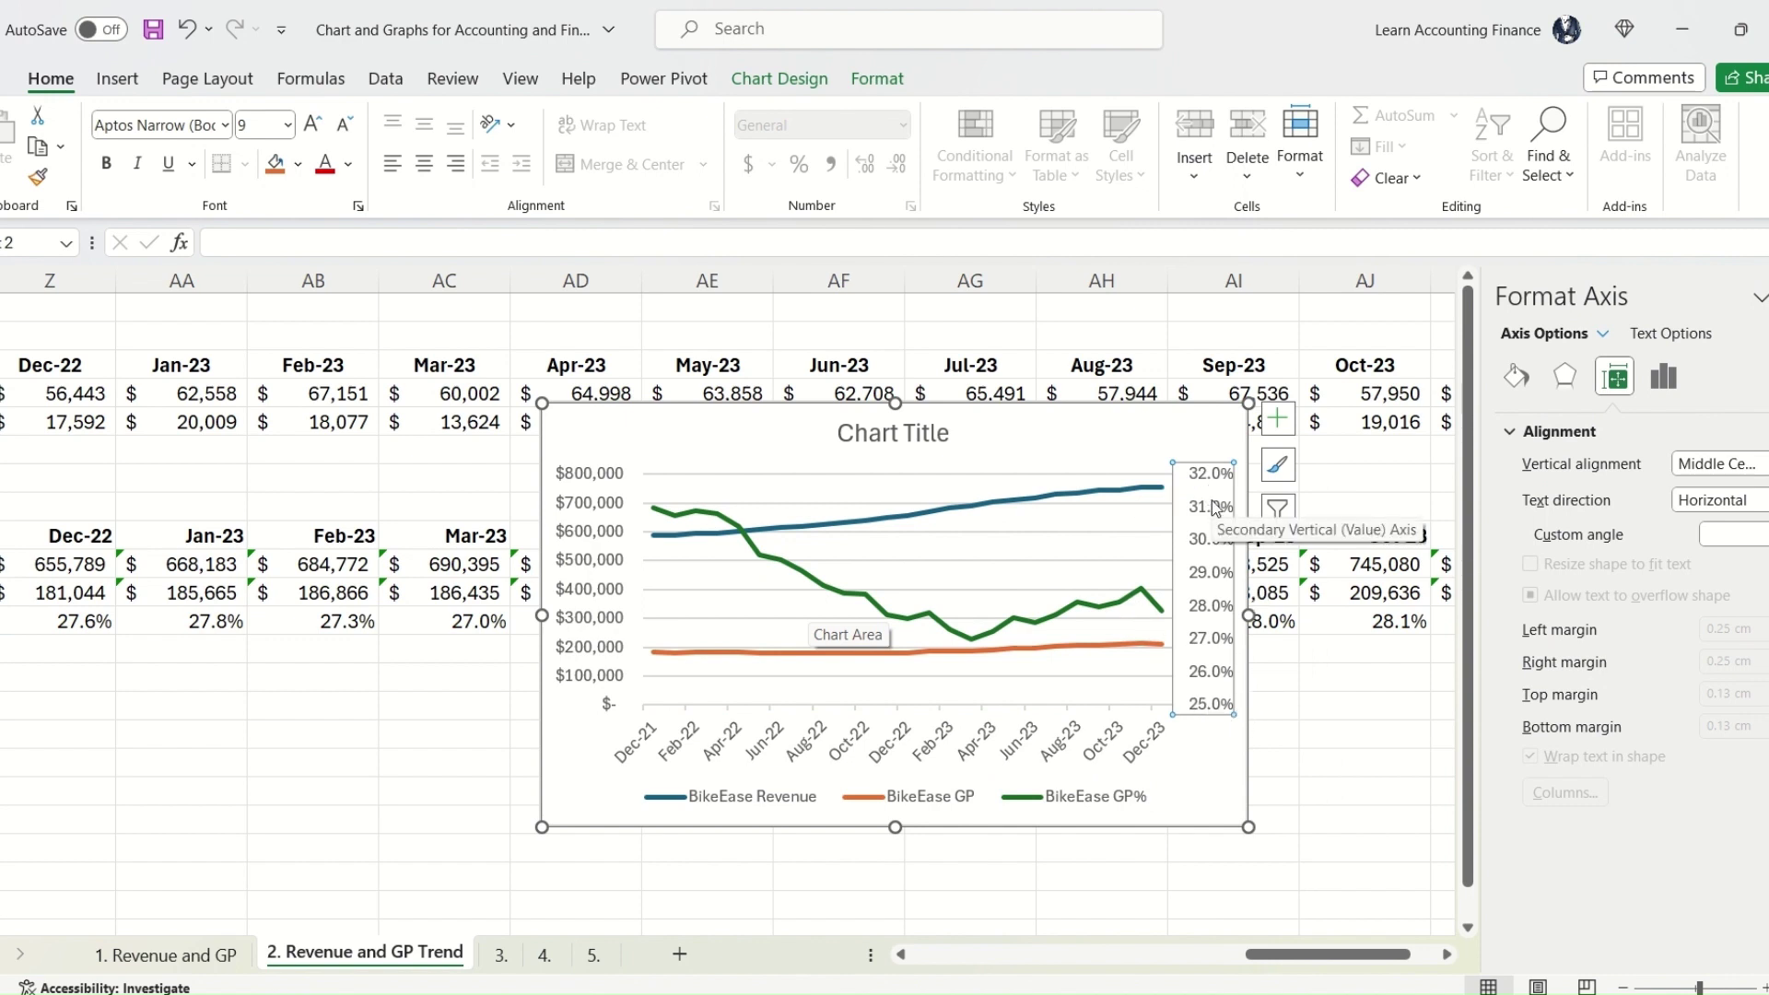
pyautogui.rightClick(1216, 626)
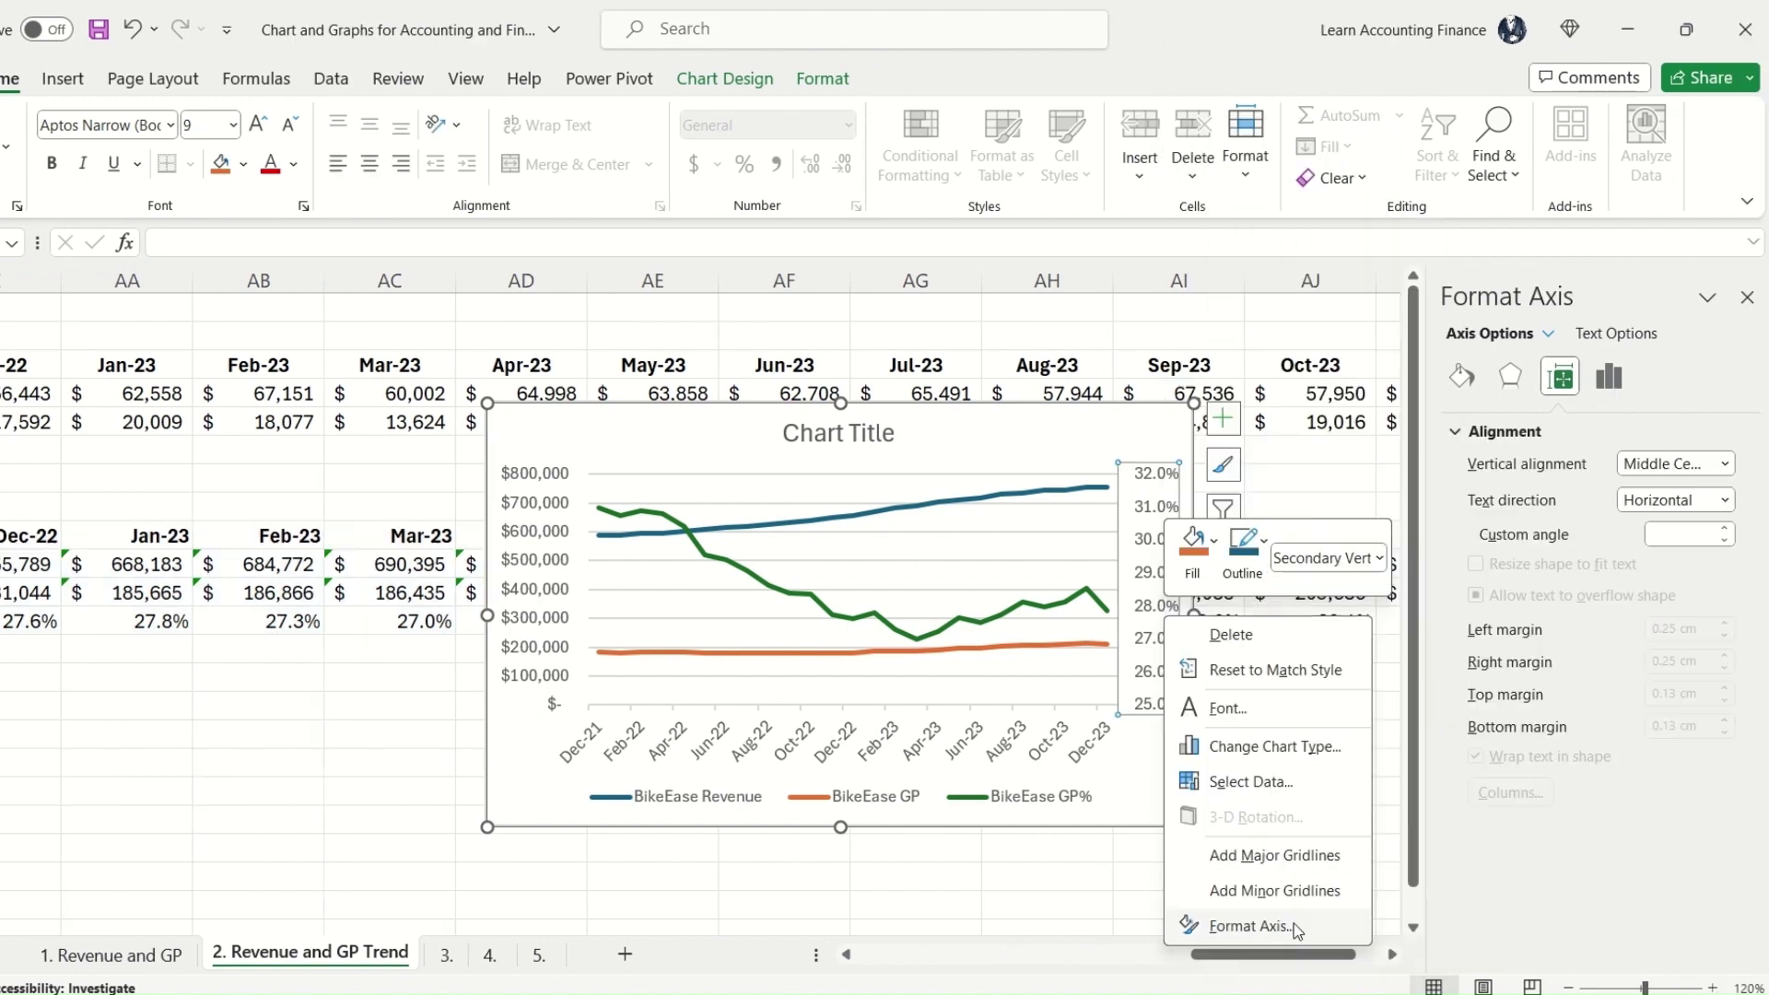
pyautogui.click(1255, 924)
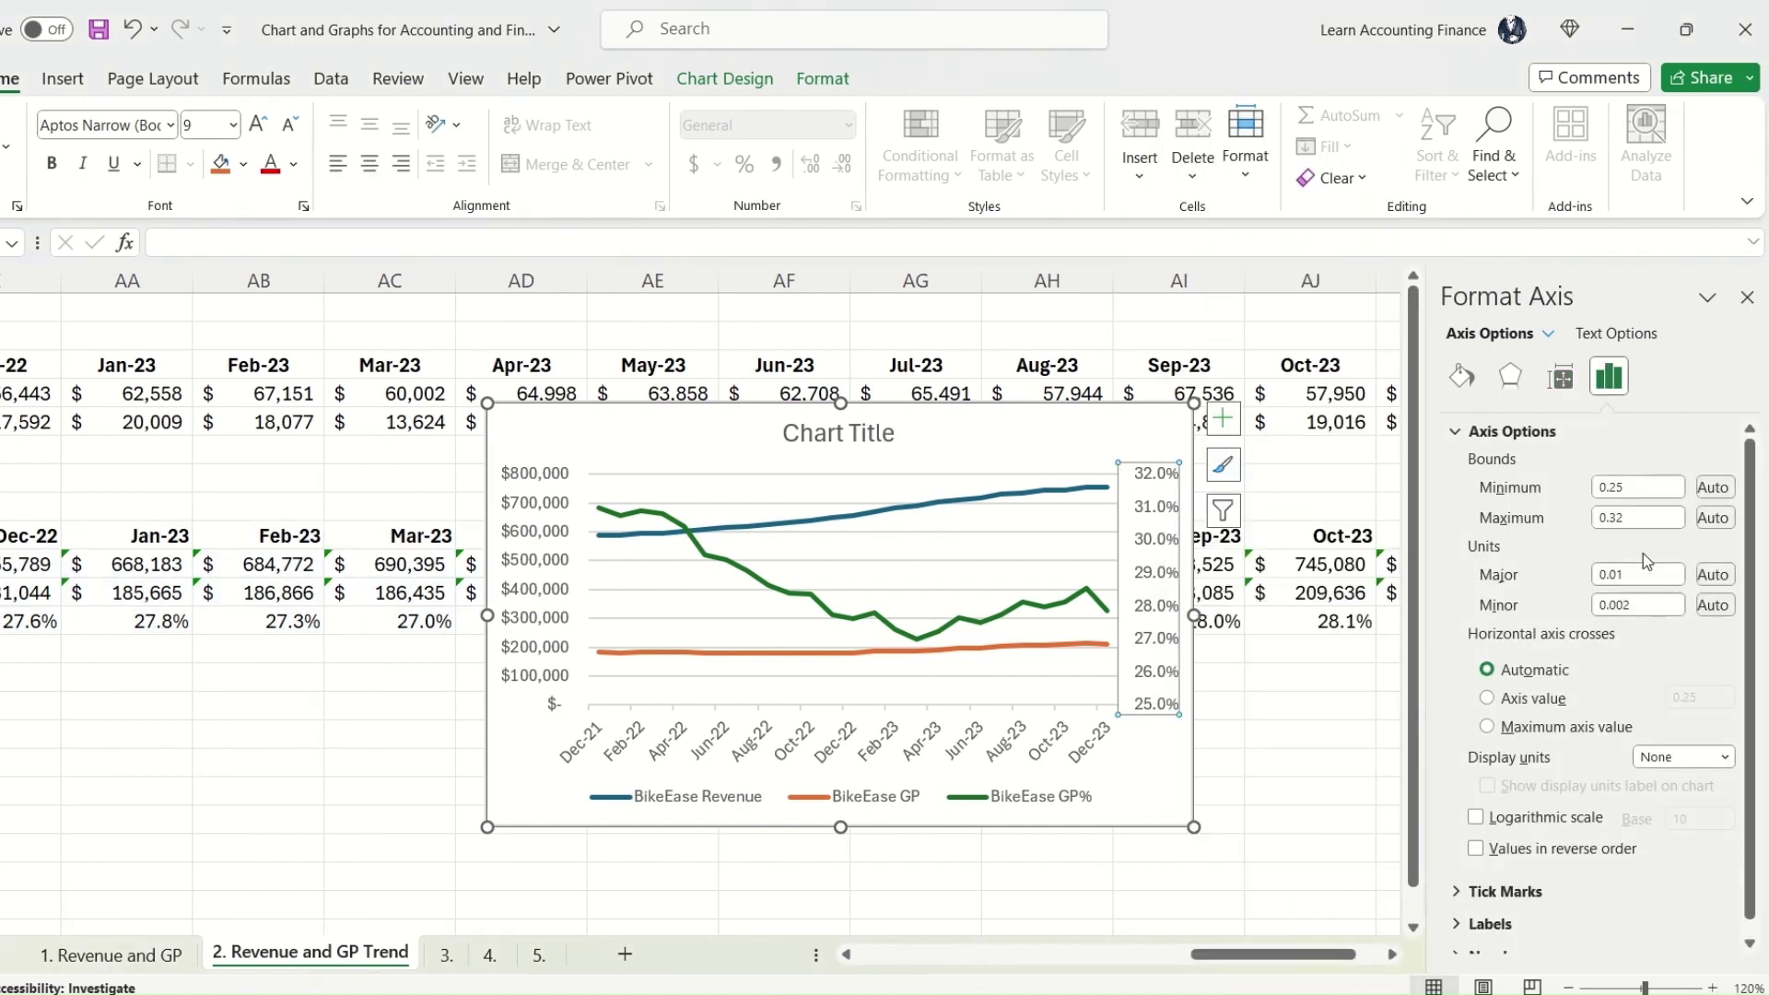
pyautogui.click(1626, 488)
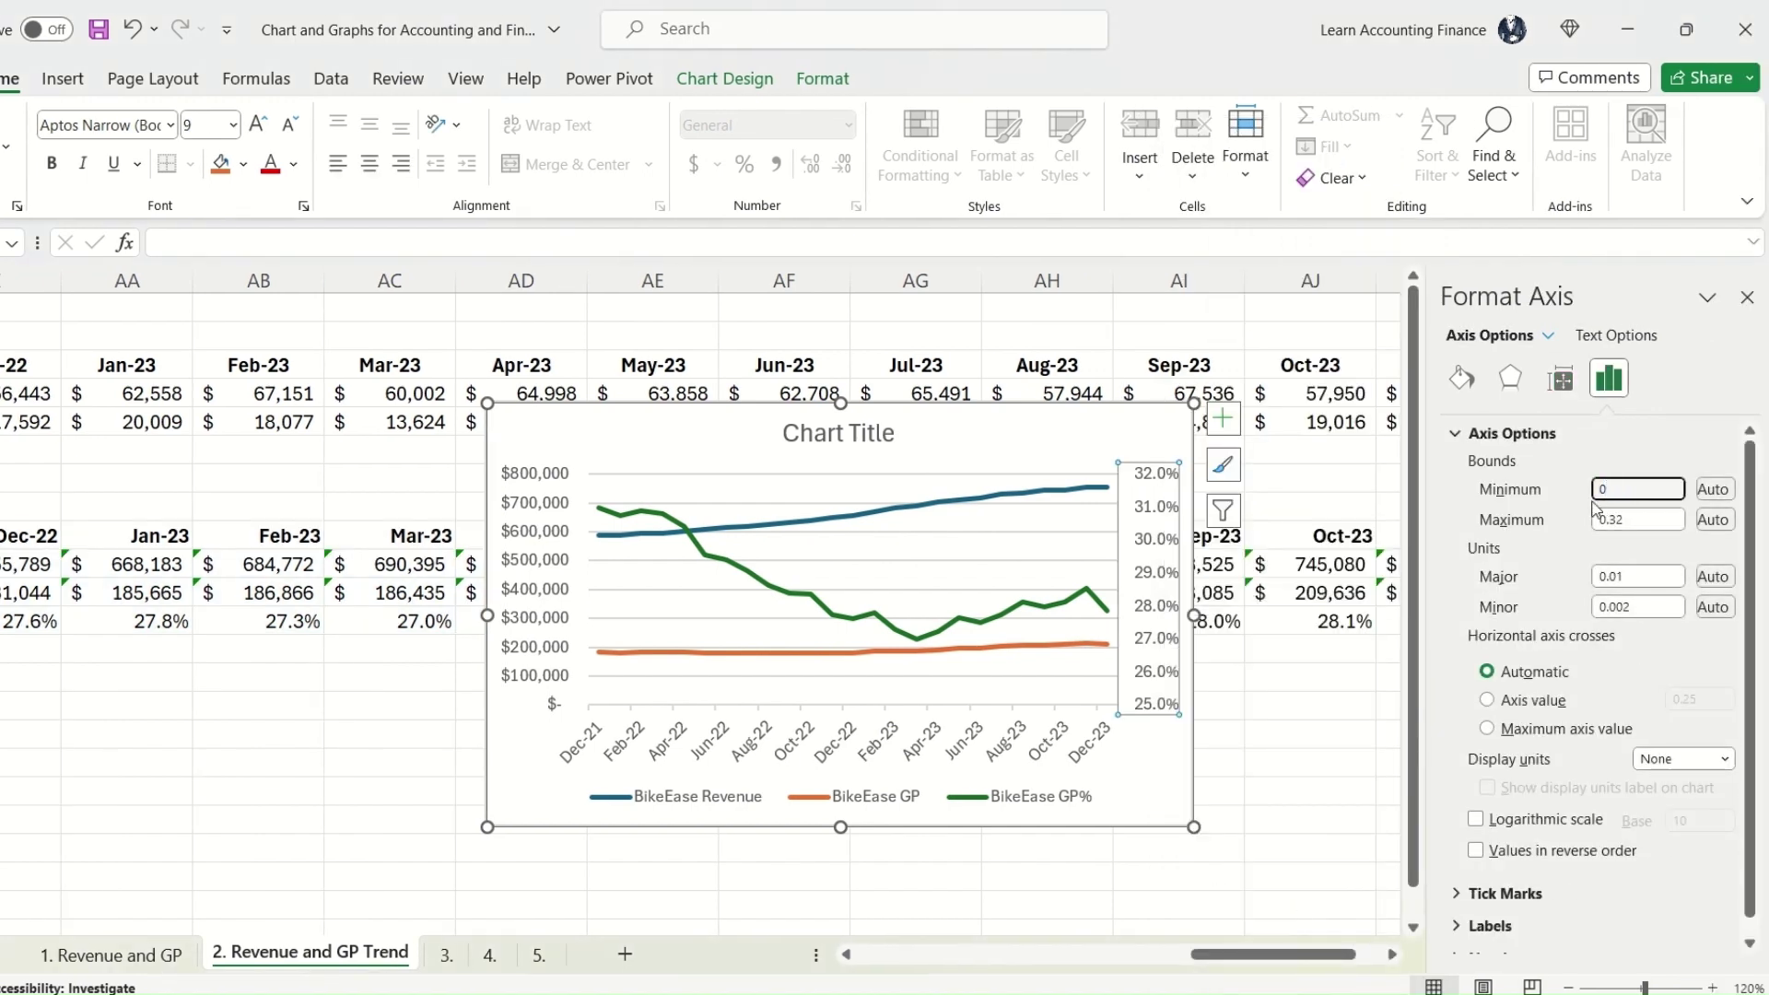
pyautogui.write('0')
pyautogui.click(1643, 518)
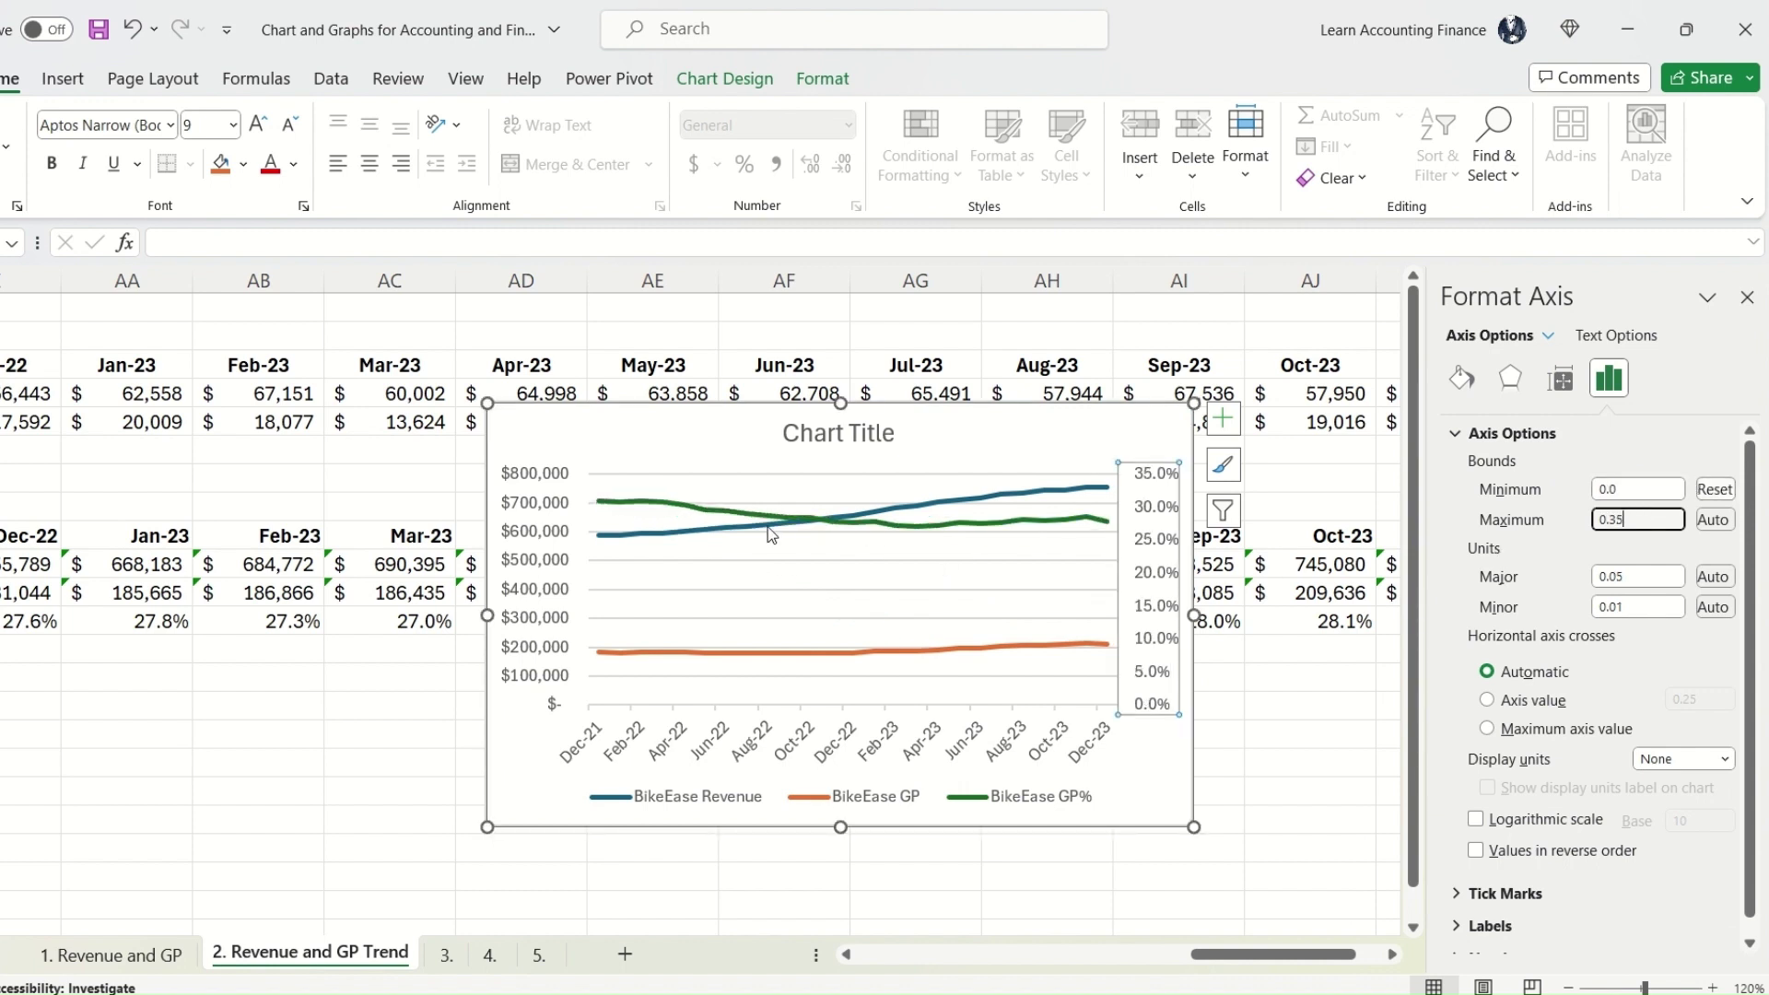
# Step: Restyle the GP% line as a dashed yellow line
pyautogui.click(982, 524)
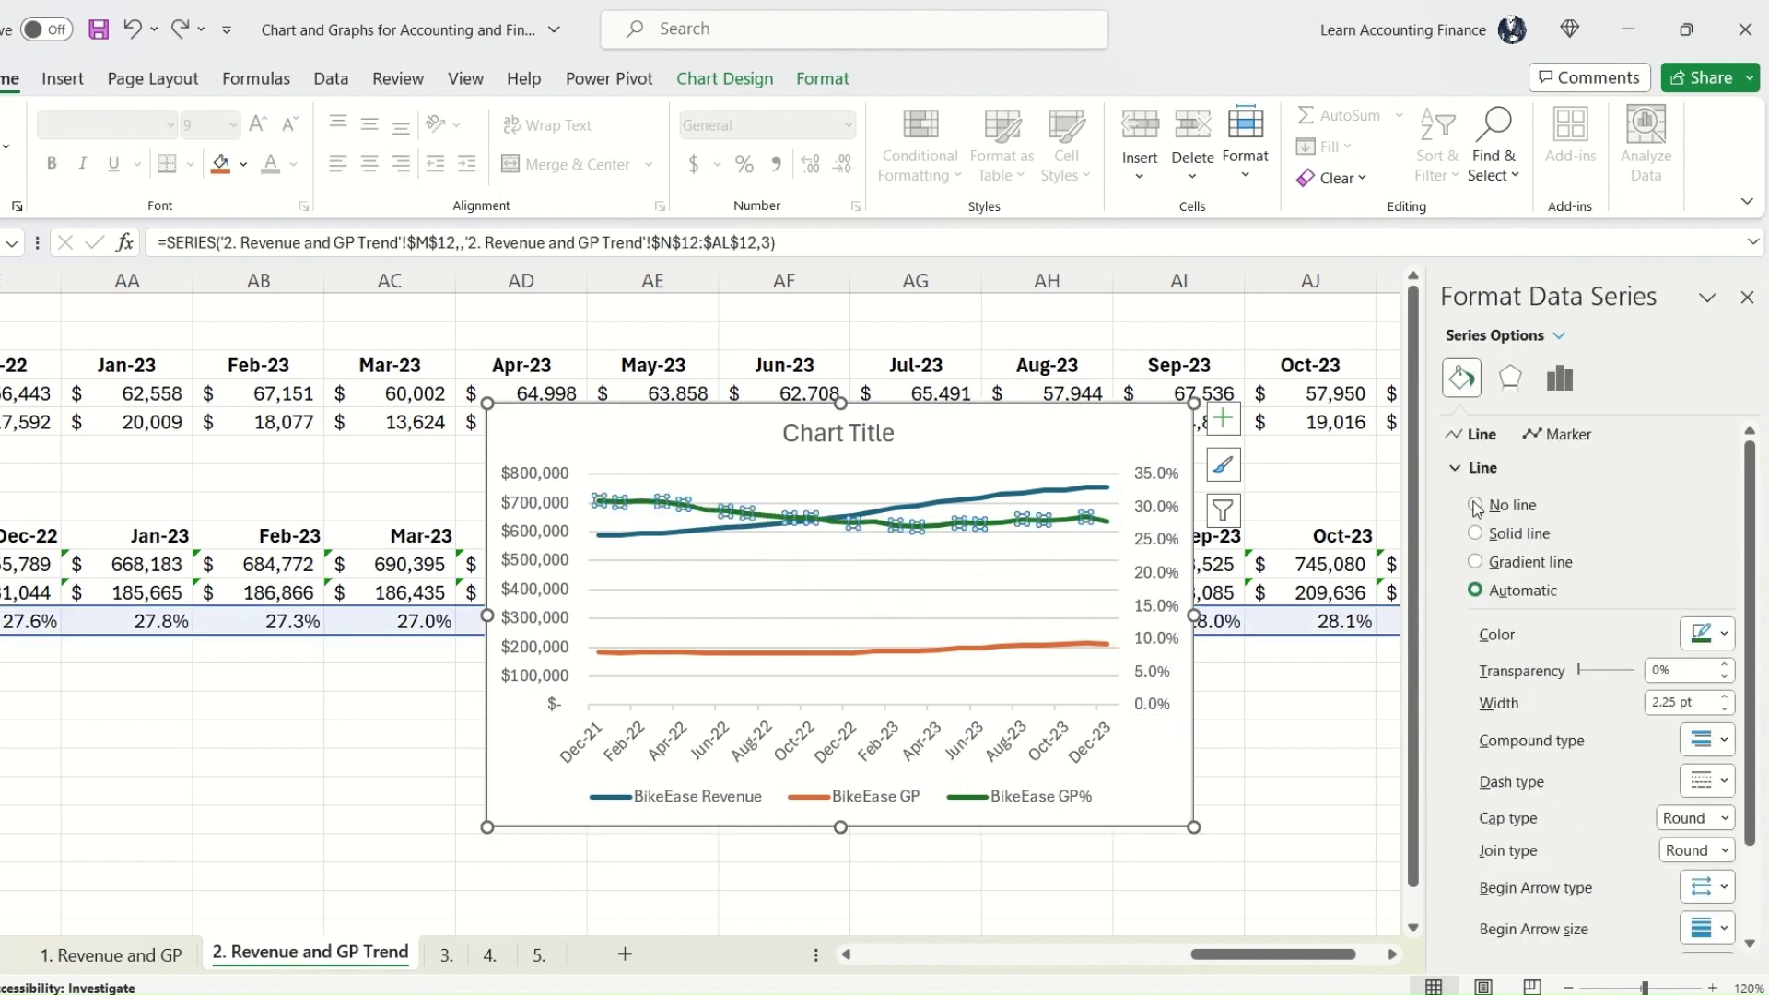
pyautogui.click(1723, 782)
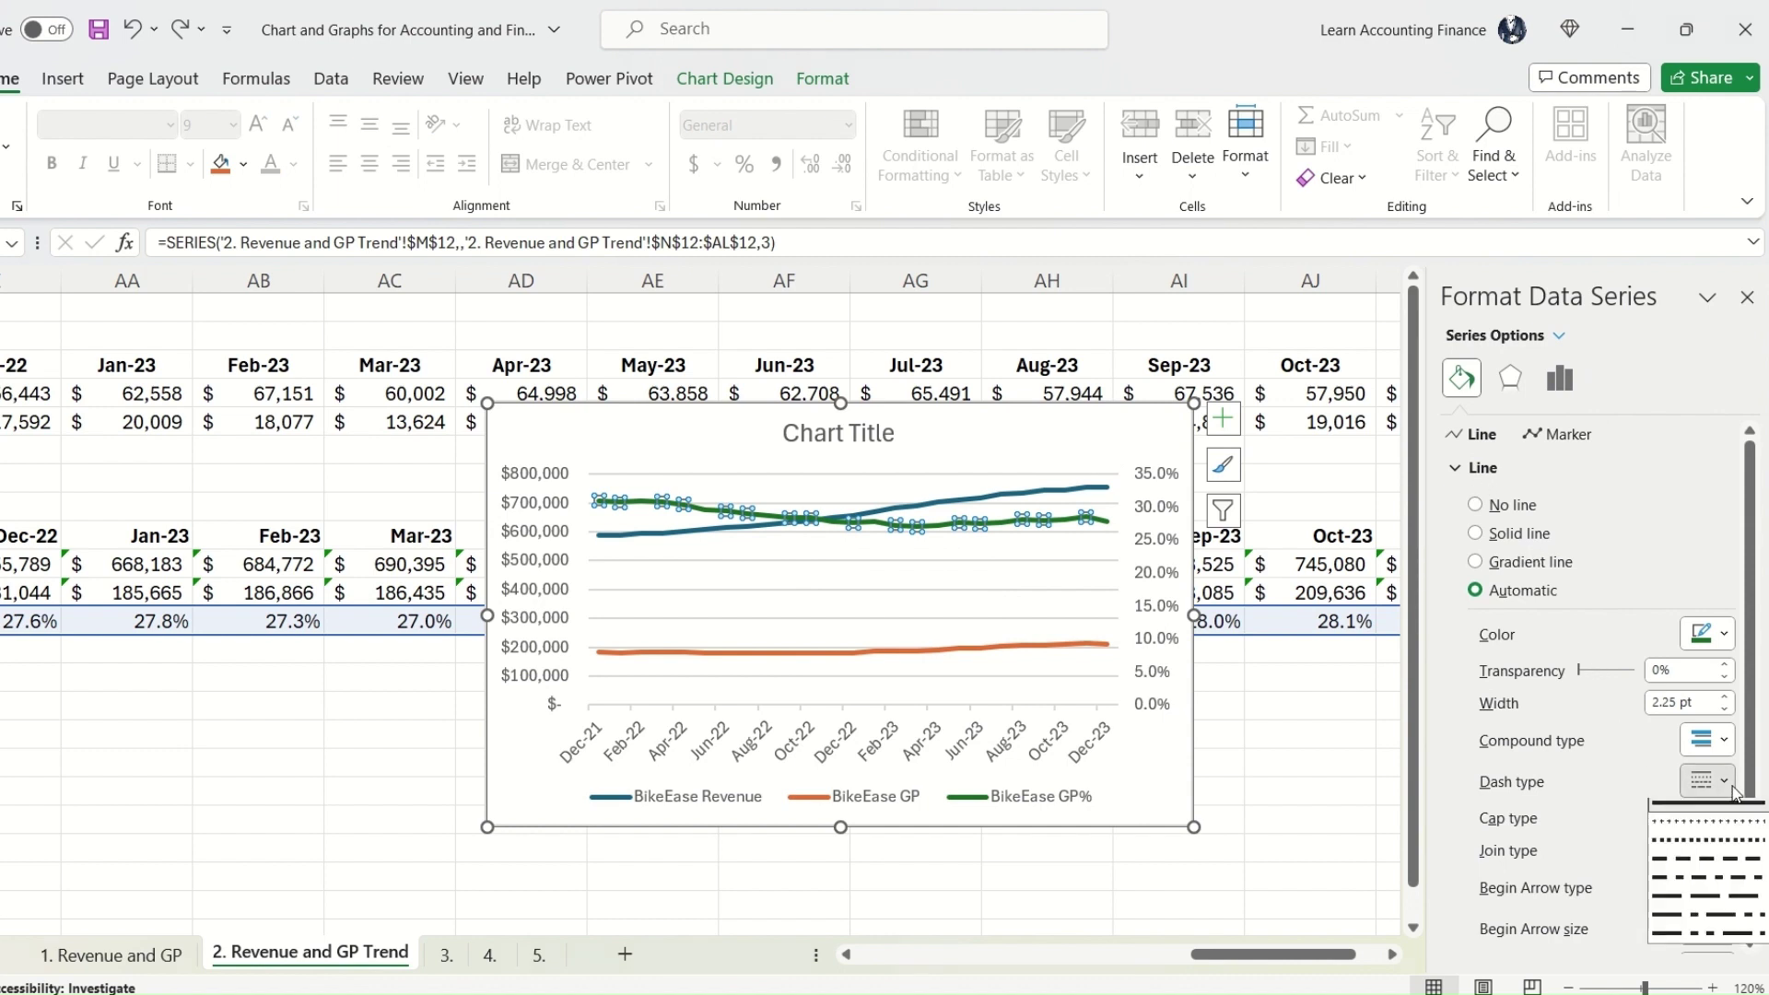
pyautogui.click(1698, 868)
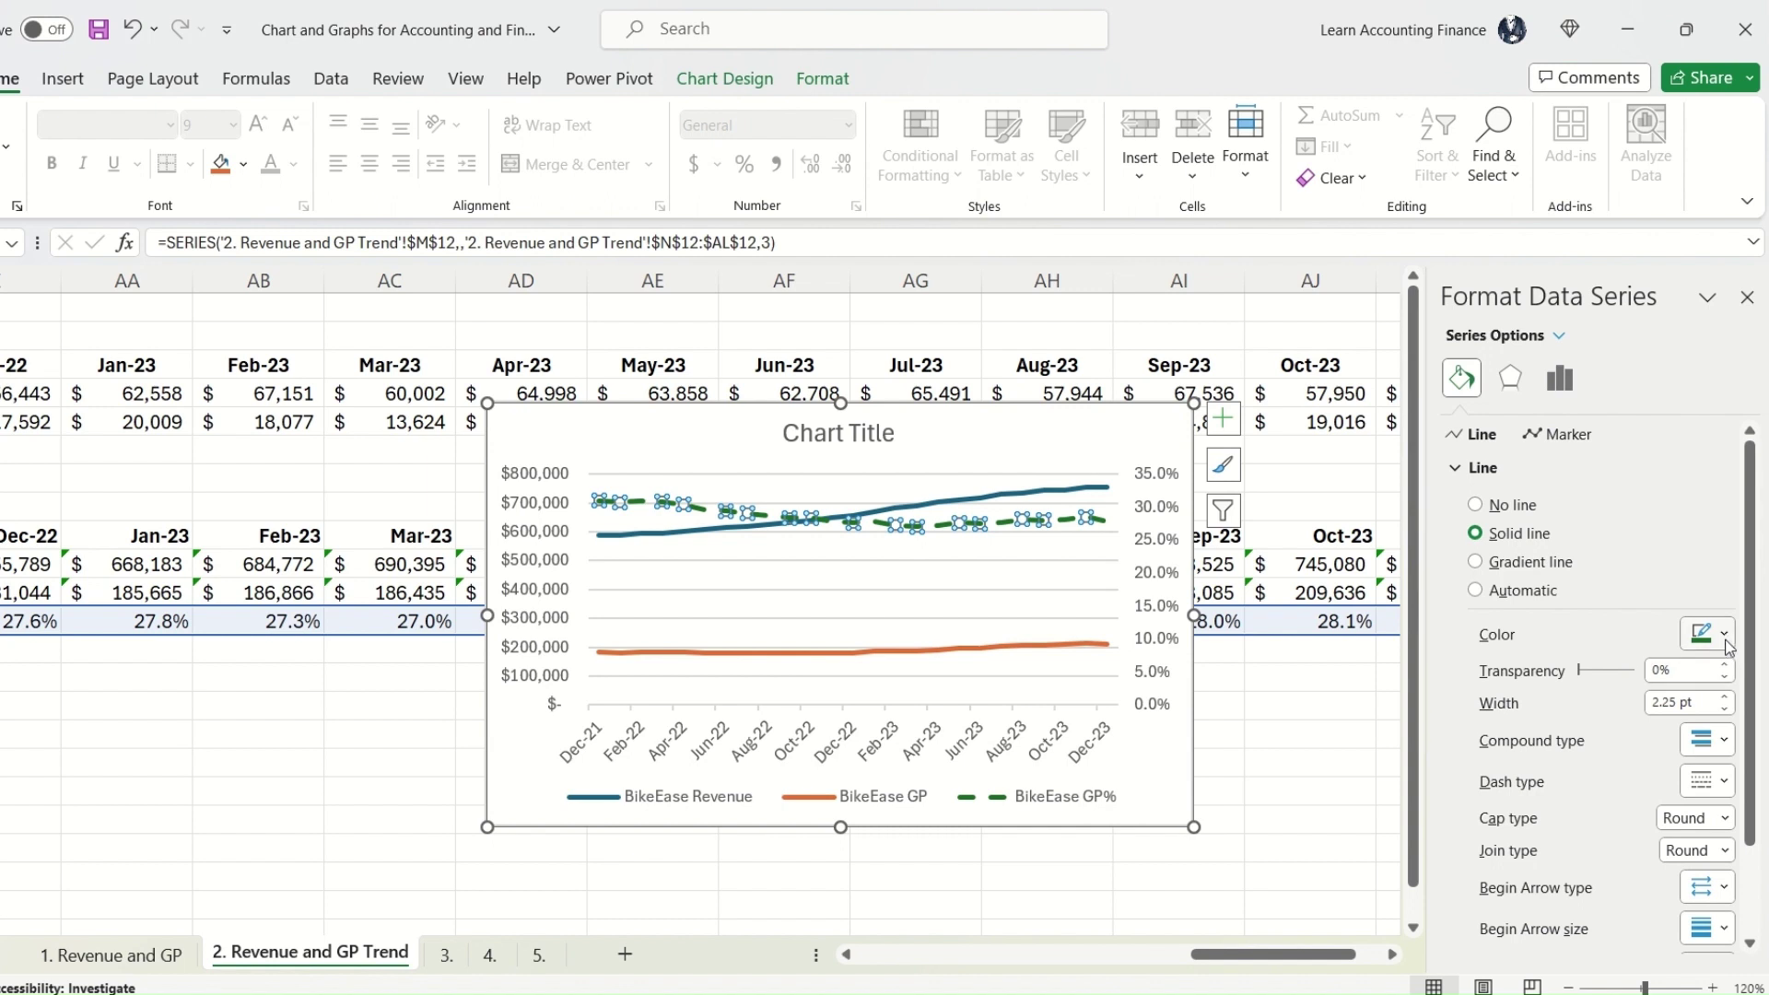
pyautogui.click(1723, 633)
pyautogui.click(1629, 875)
# Step: Label the Dec-23 revenue point with $755,569 and drag the label above the point
pyautogui.click(1158, 711)
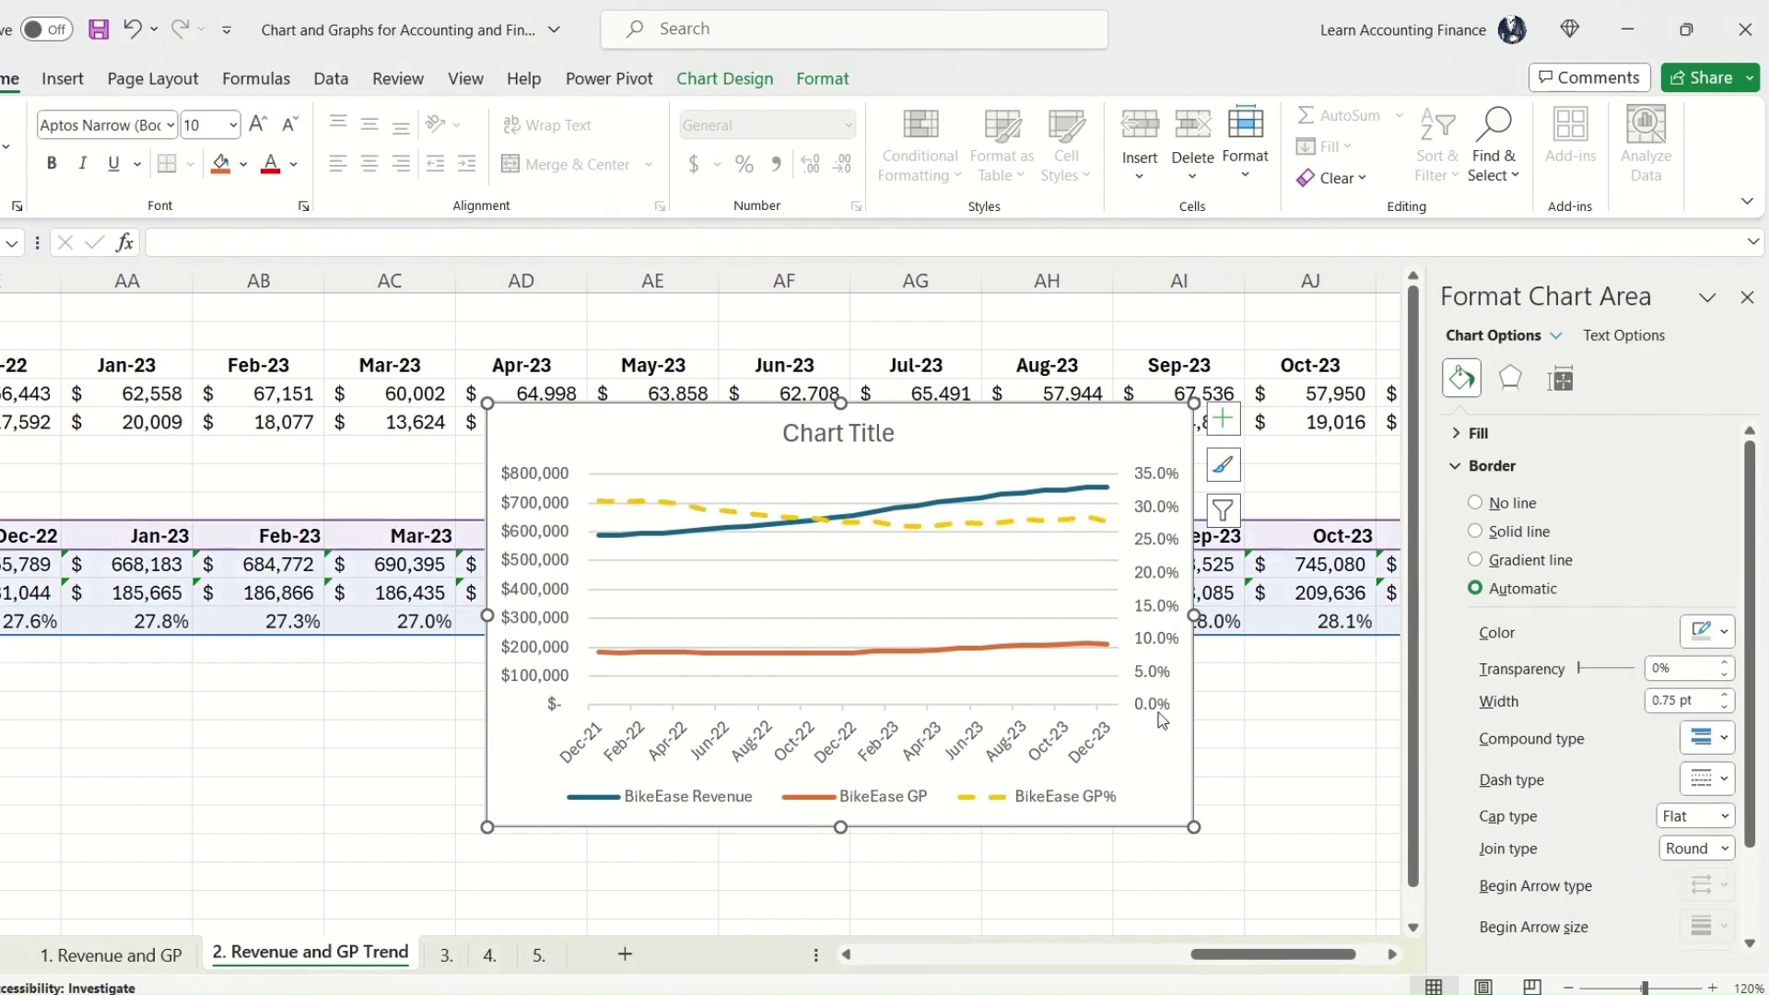
pyautogui.click(1003, 500)
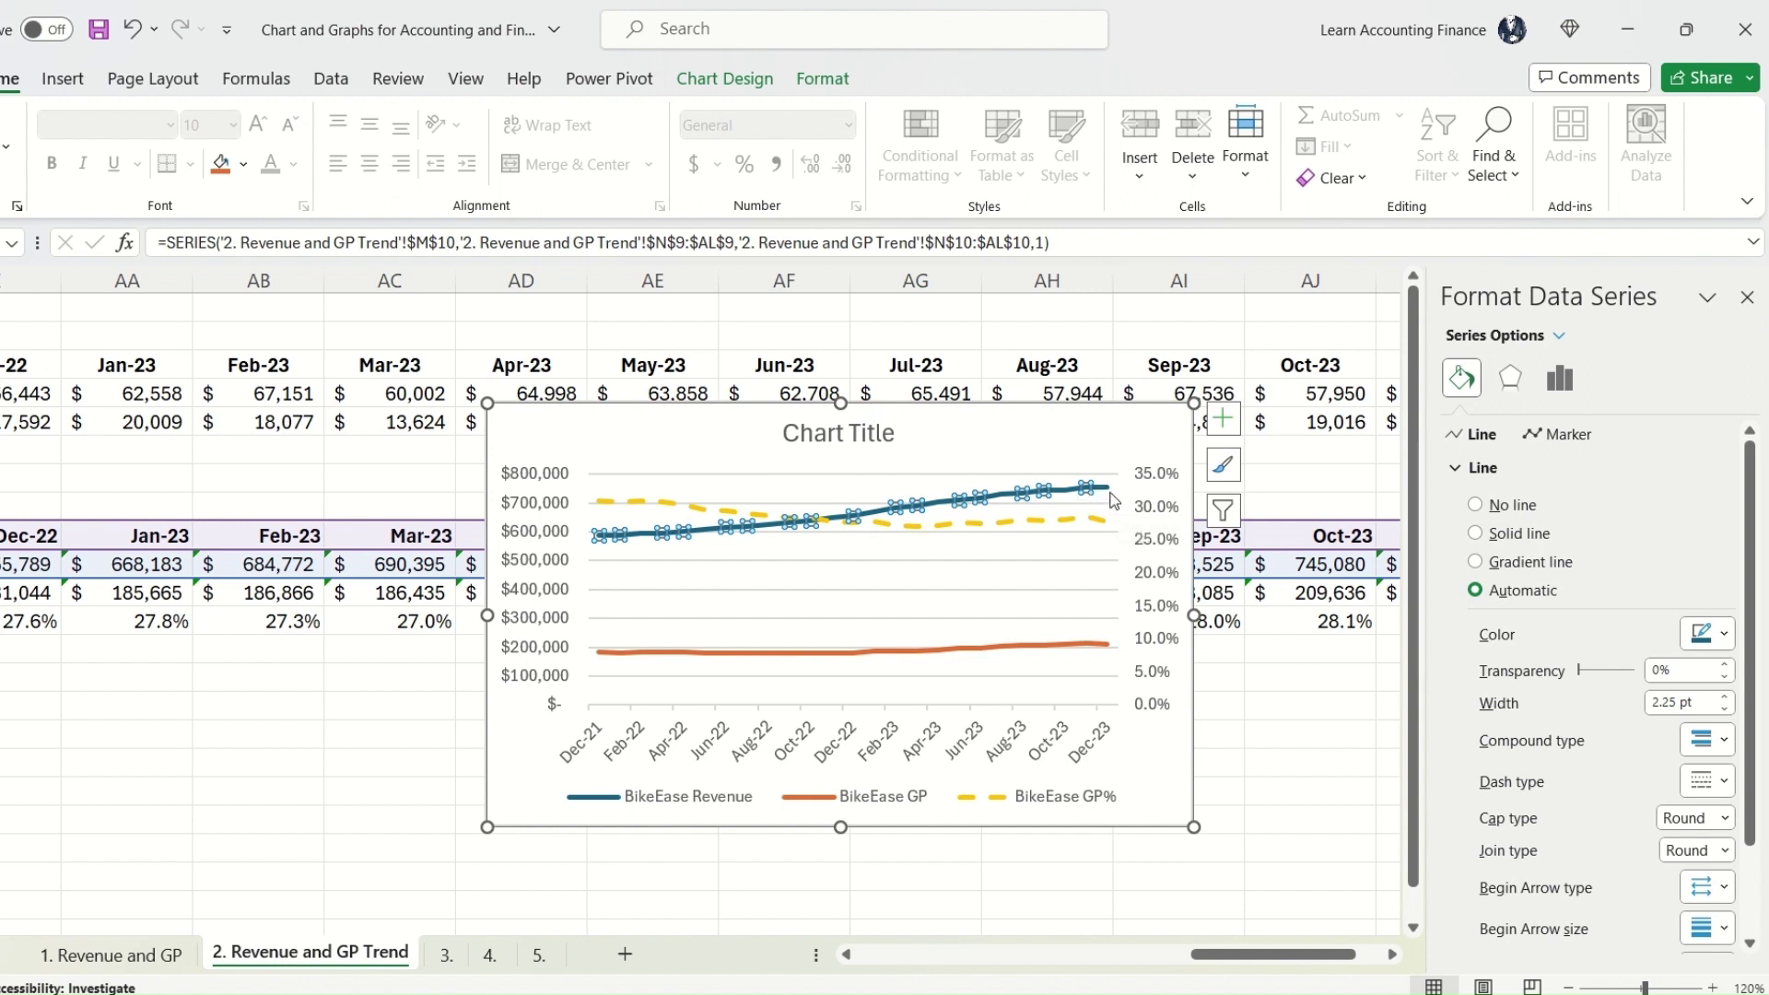
pyautogui.click(1106, 488)
pyautogui.rightClick(1108, 493)
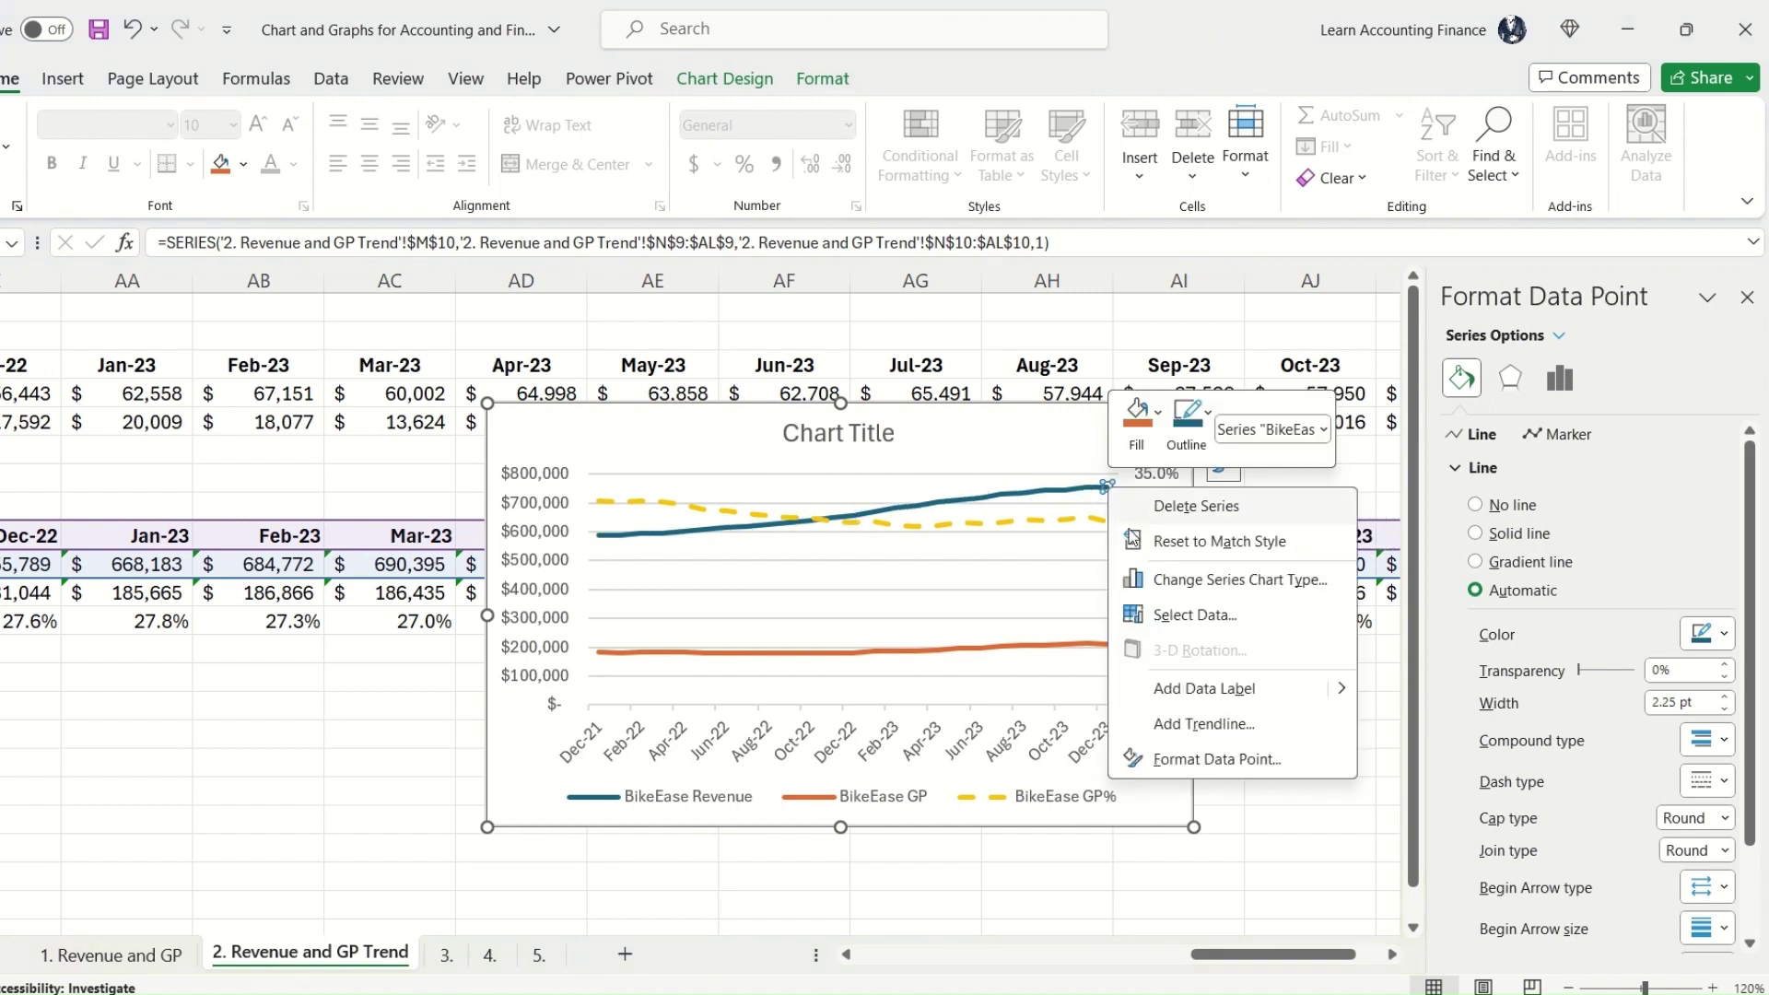
pyautogui.click(1224, 702)
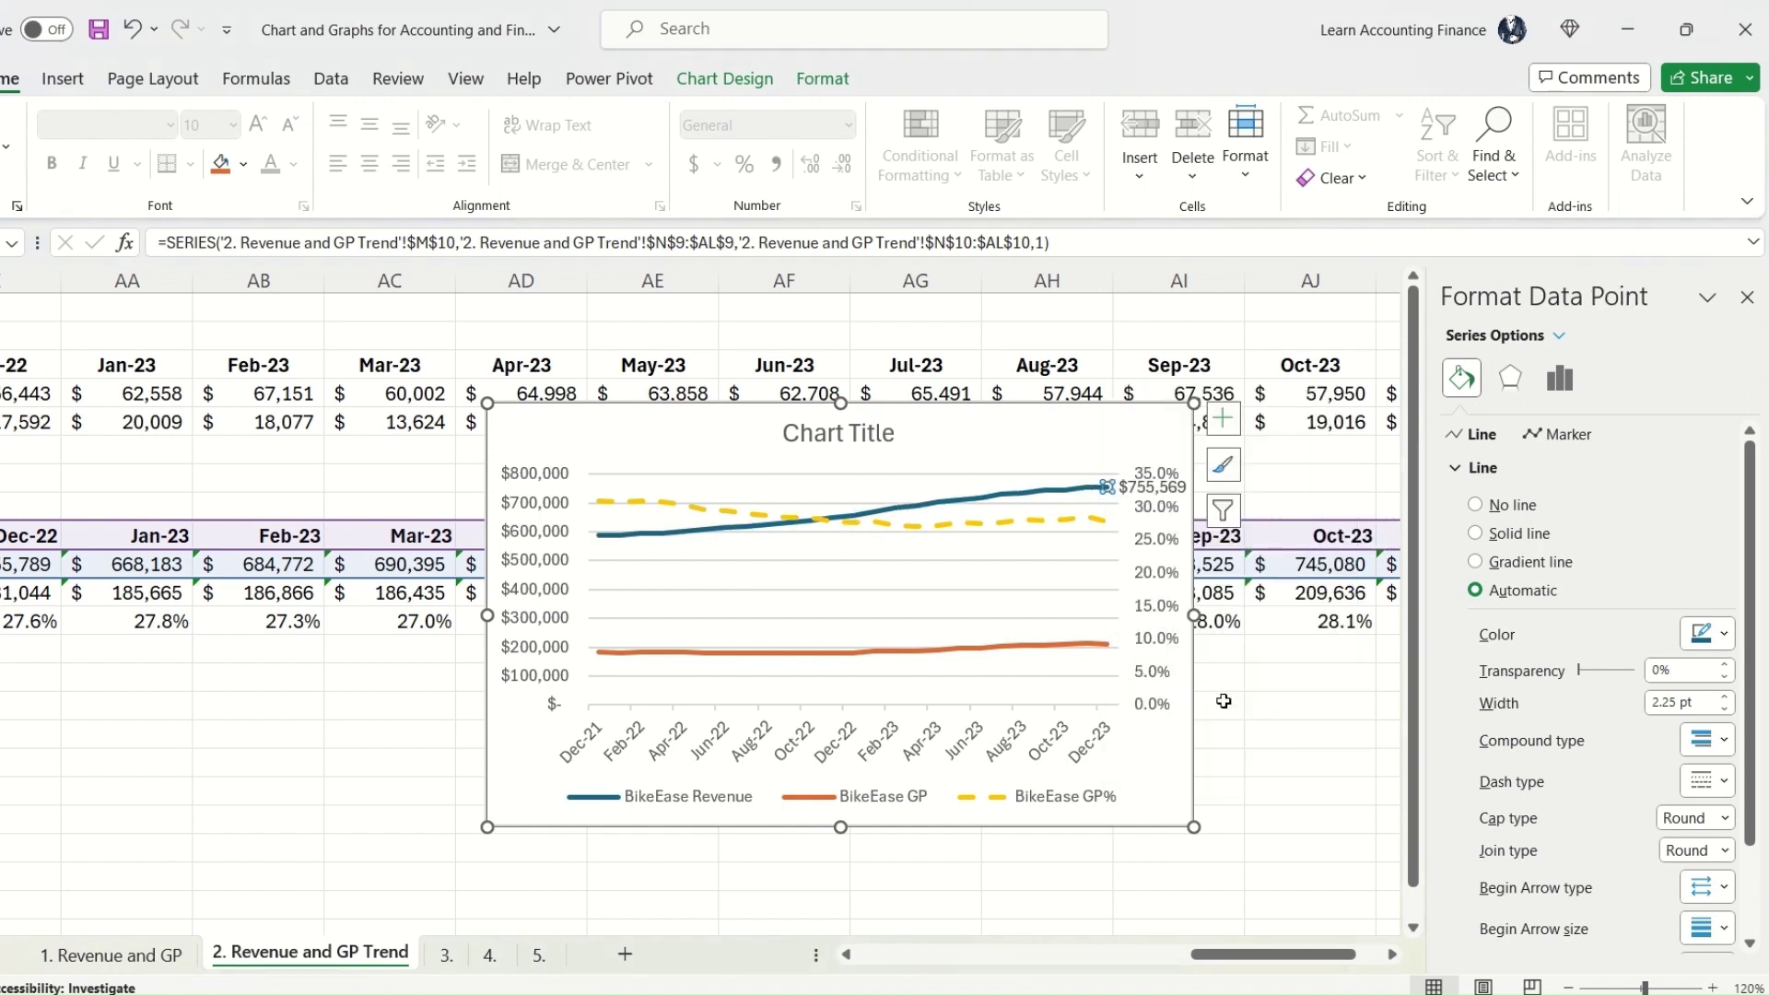
pyautogui.click(1143, 502)
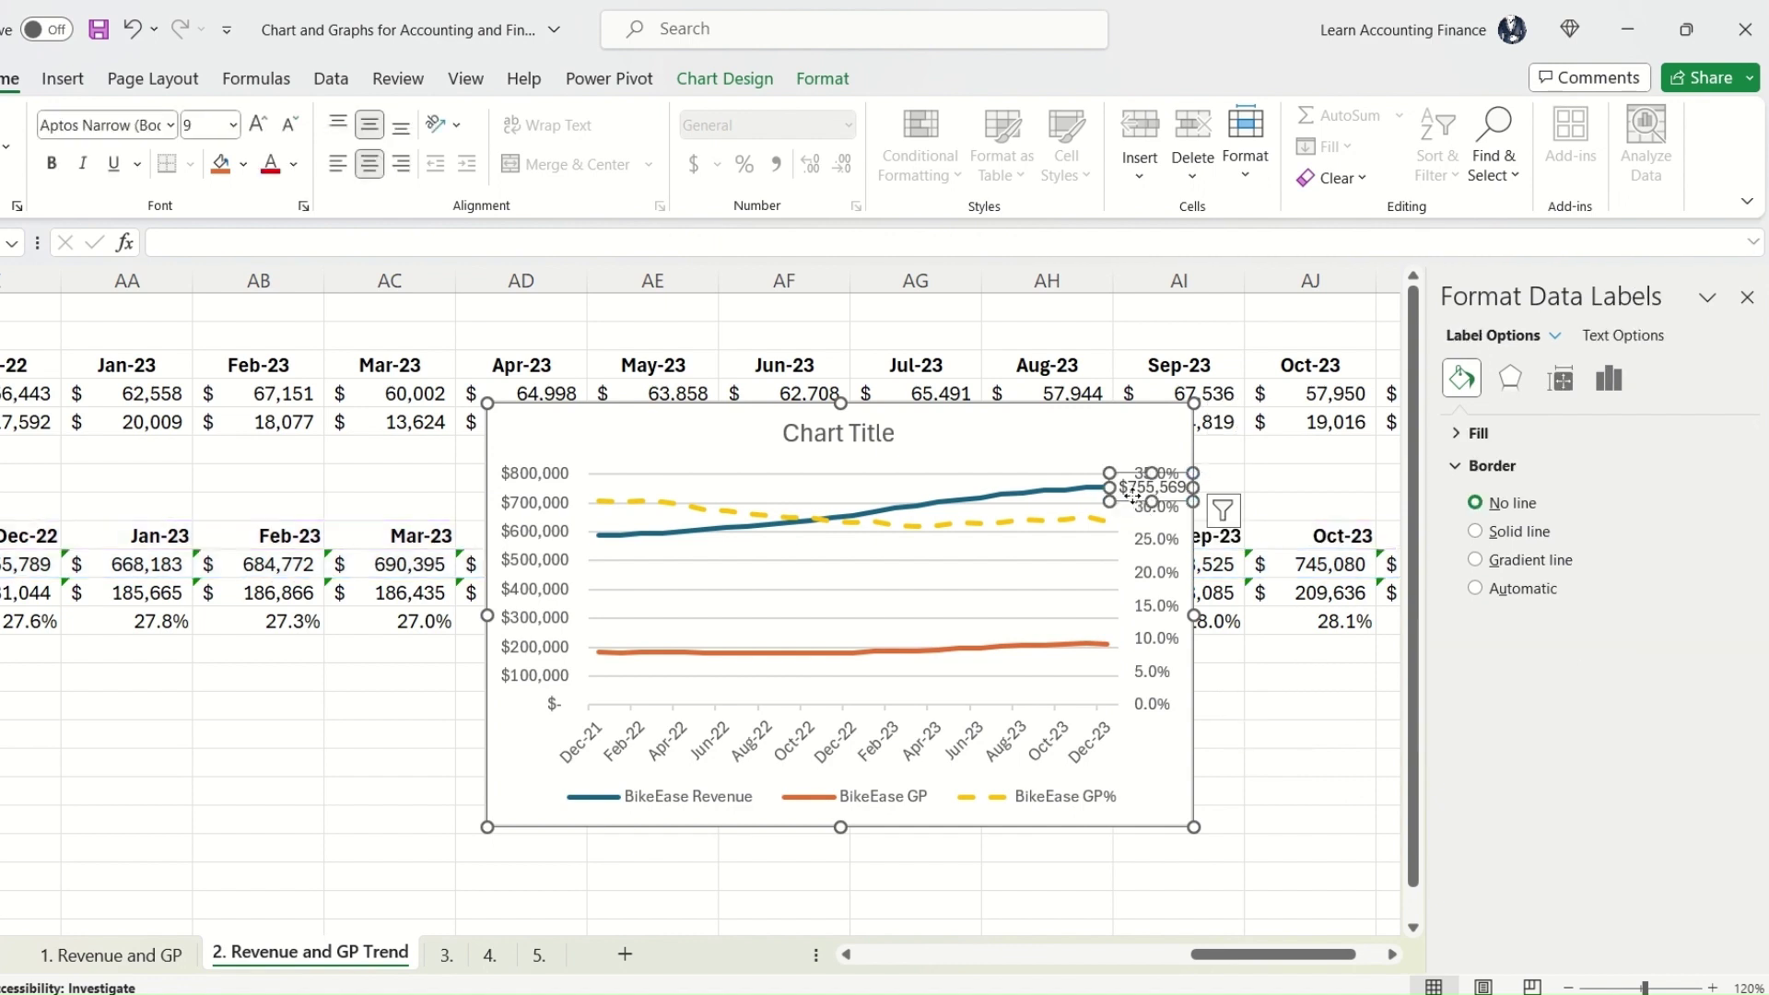
pyautogui.moveTo(1144, 503); pyautogui.dragTo(1095, 496)
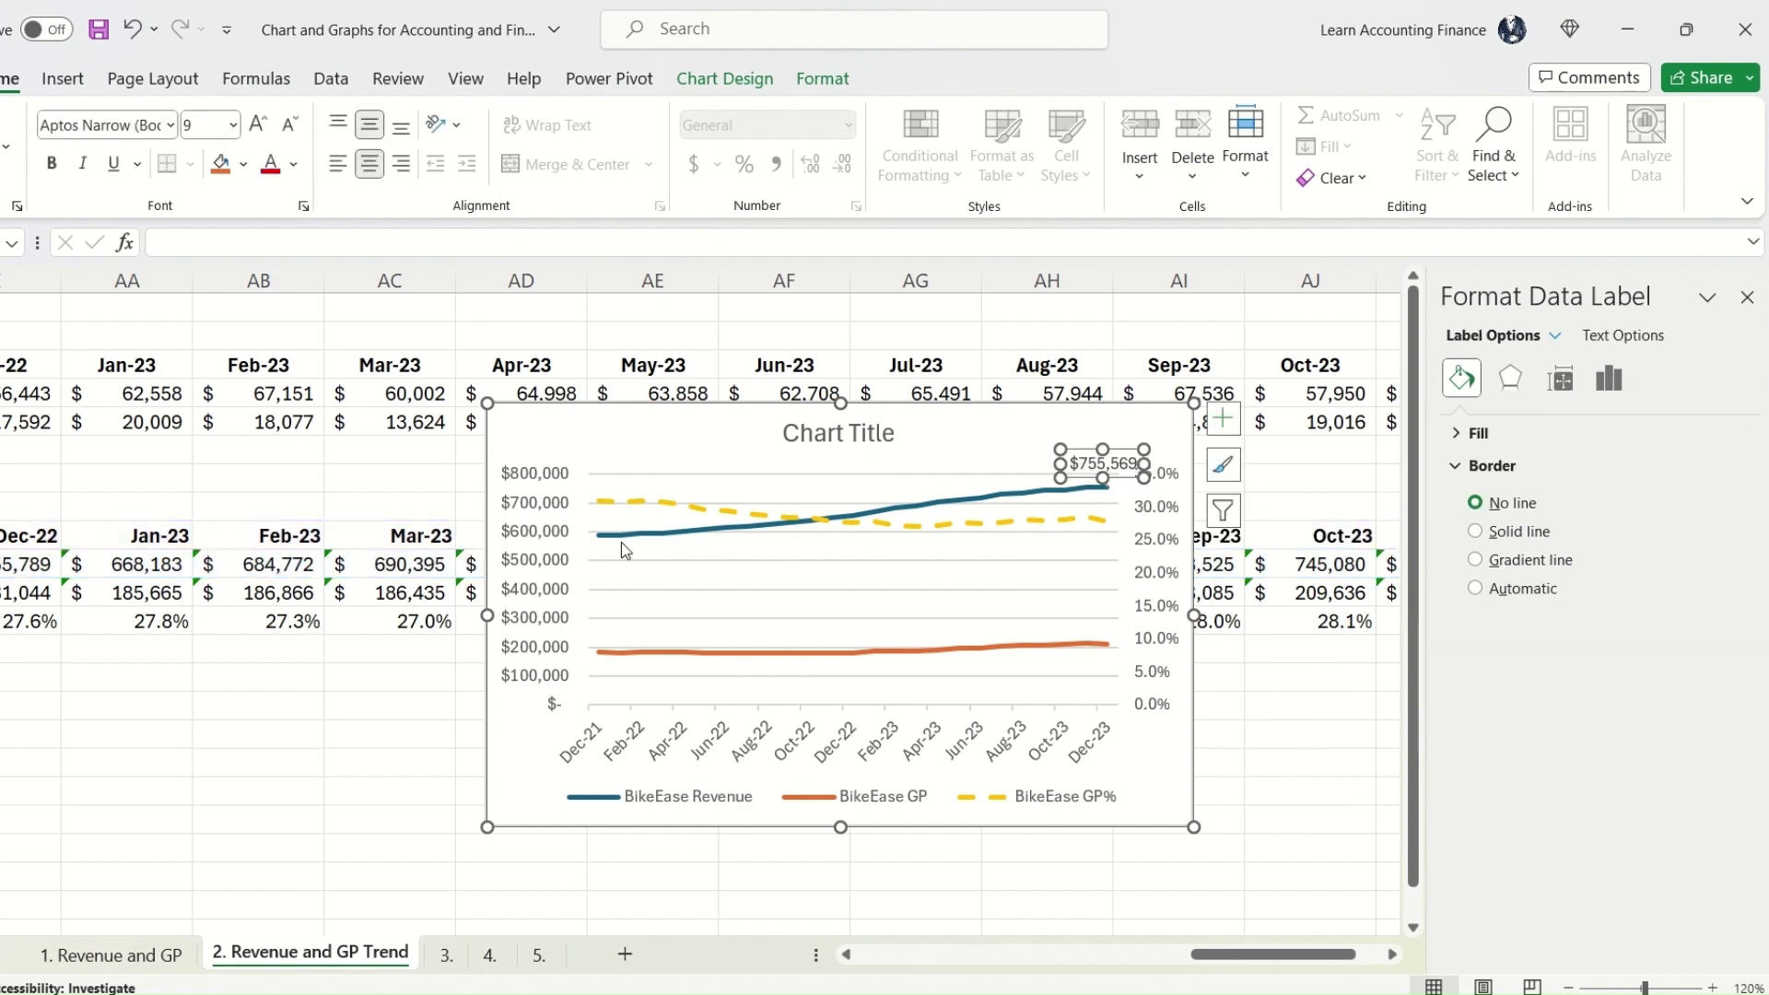
pyautogui.moveTo(621, 543)
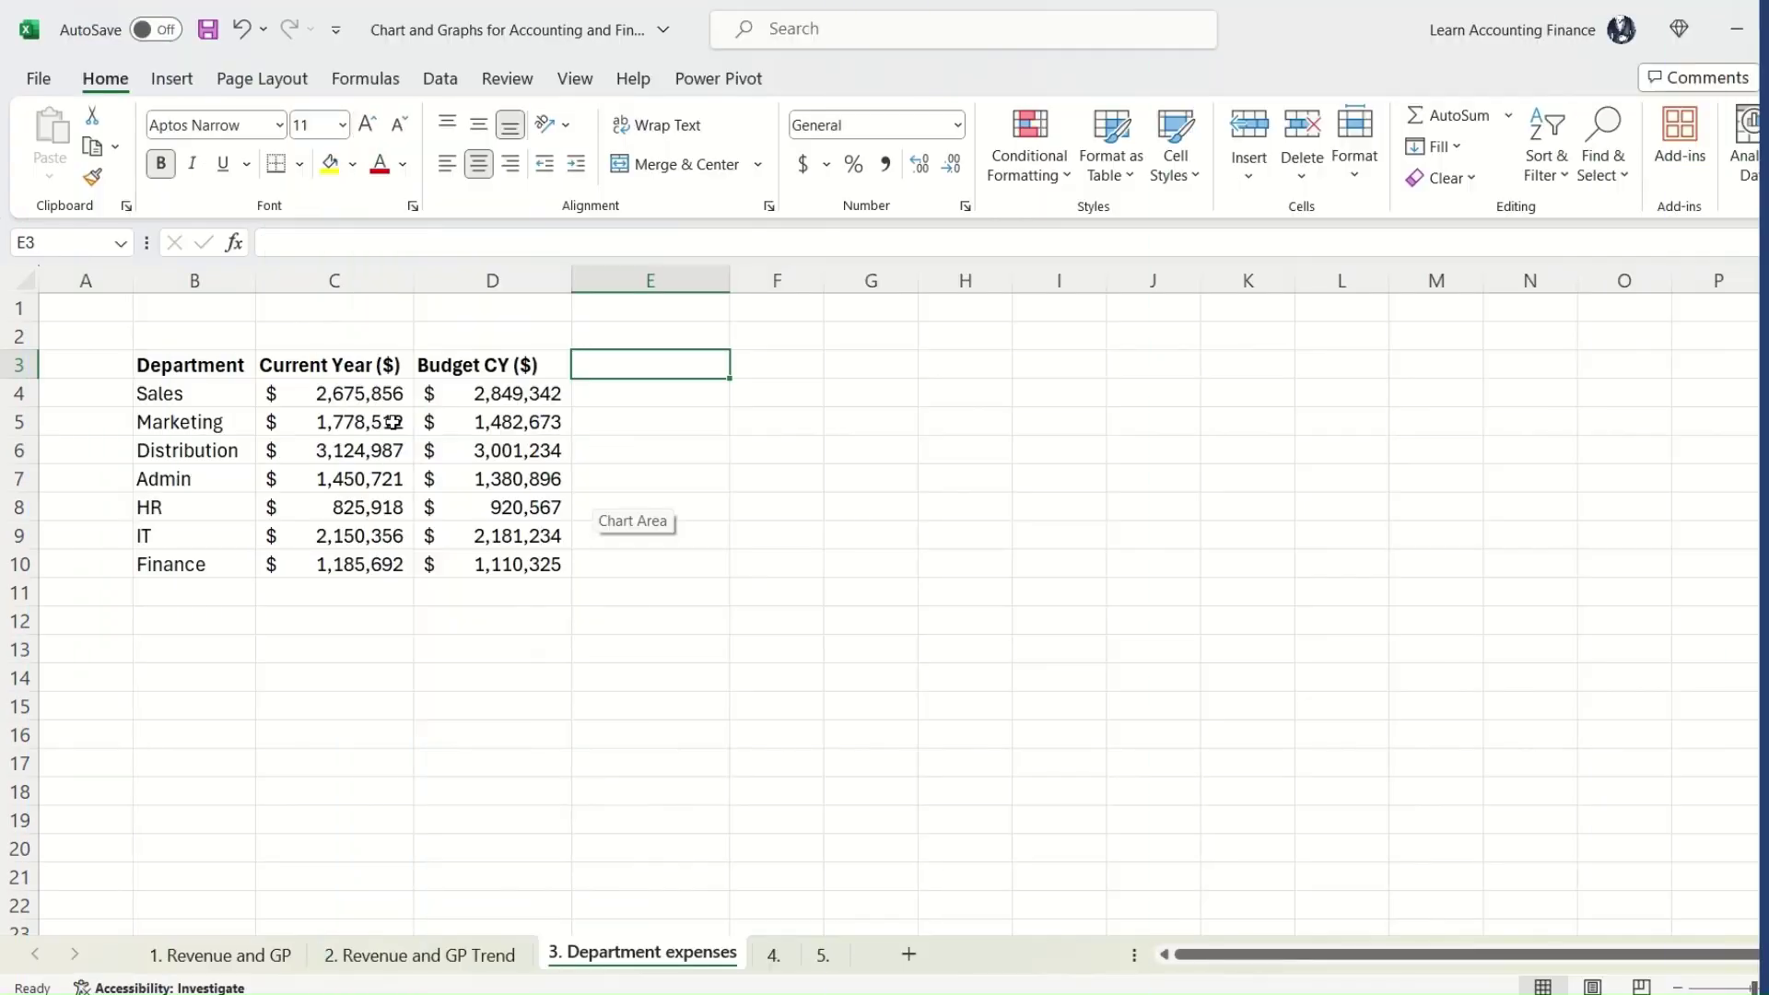
# Step: Insert a clustered column chart of the department expense table B3:D10
pyautogui.moveTo(184, 365); pyautogui.dragTo(453, 562)
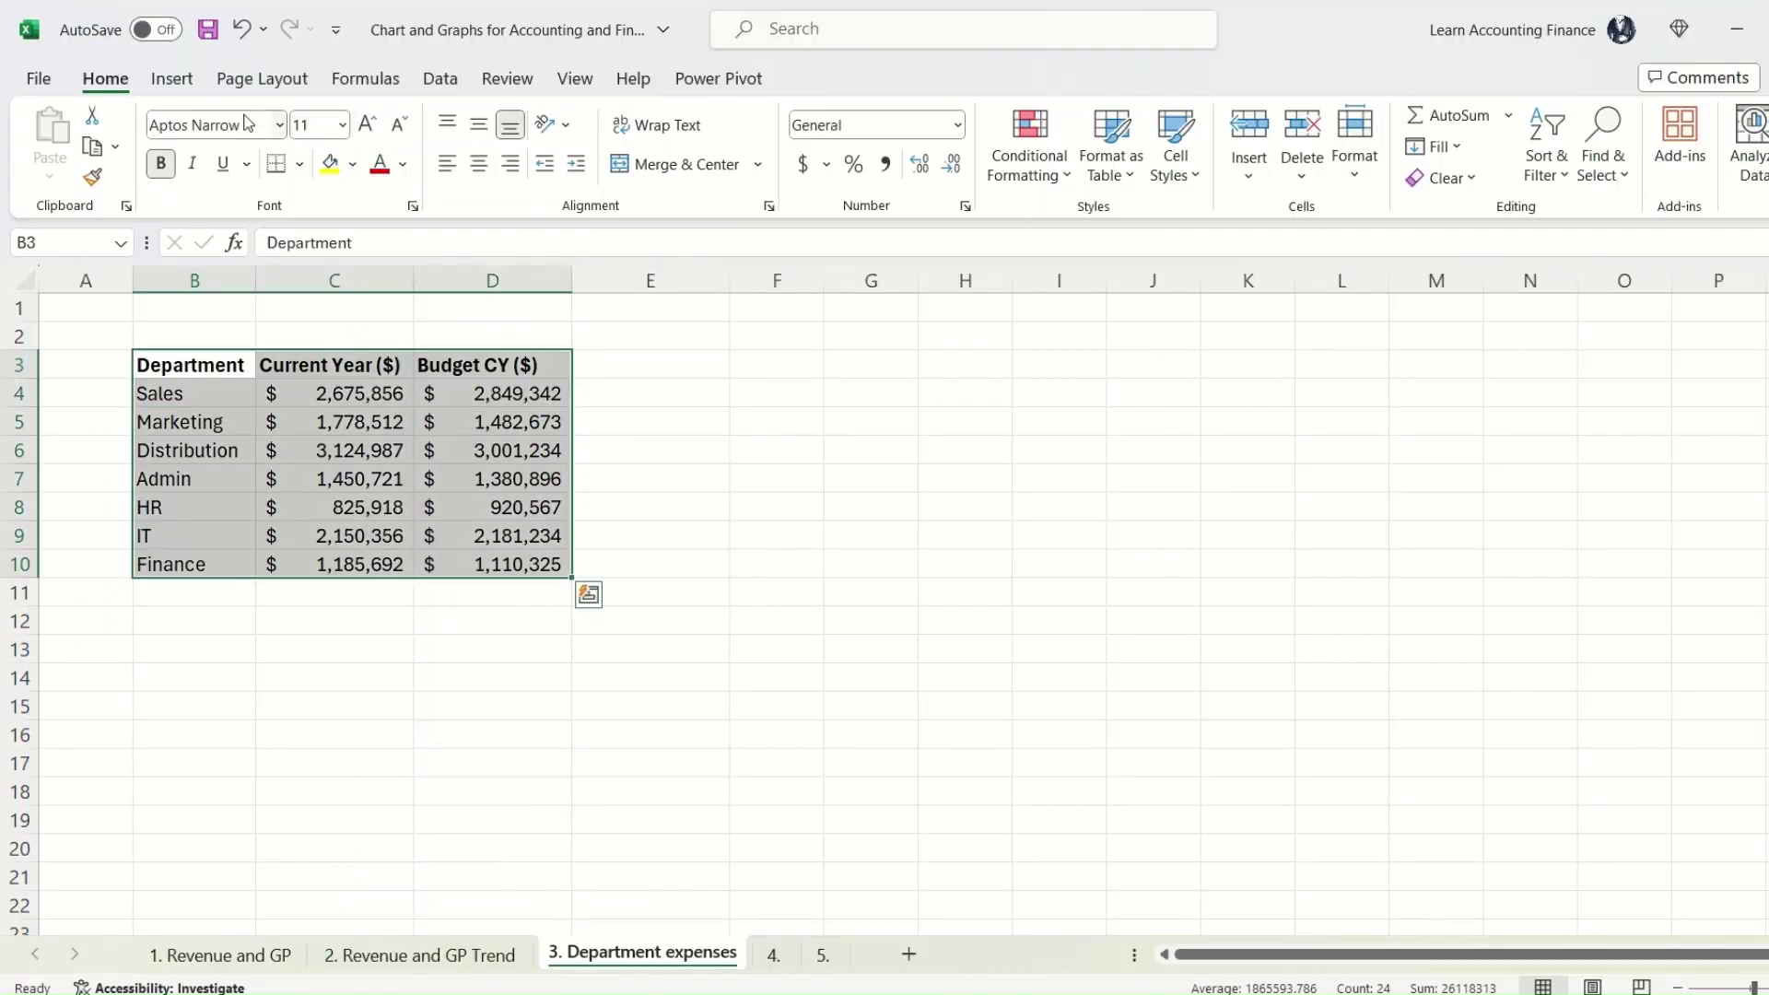
pyautogui.click(172, 78)
pyautogui.click(735, 116)
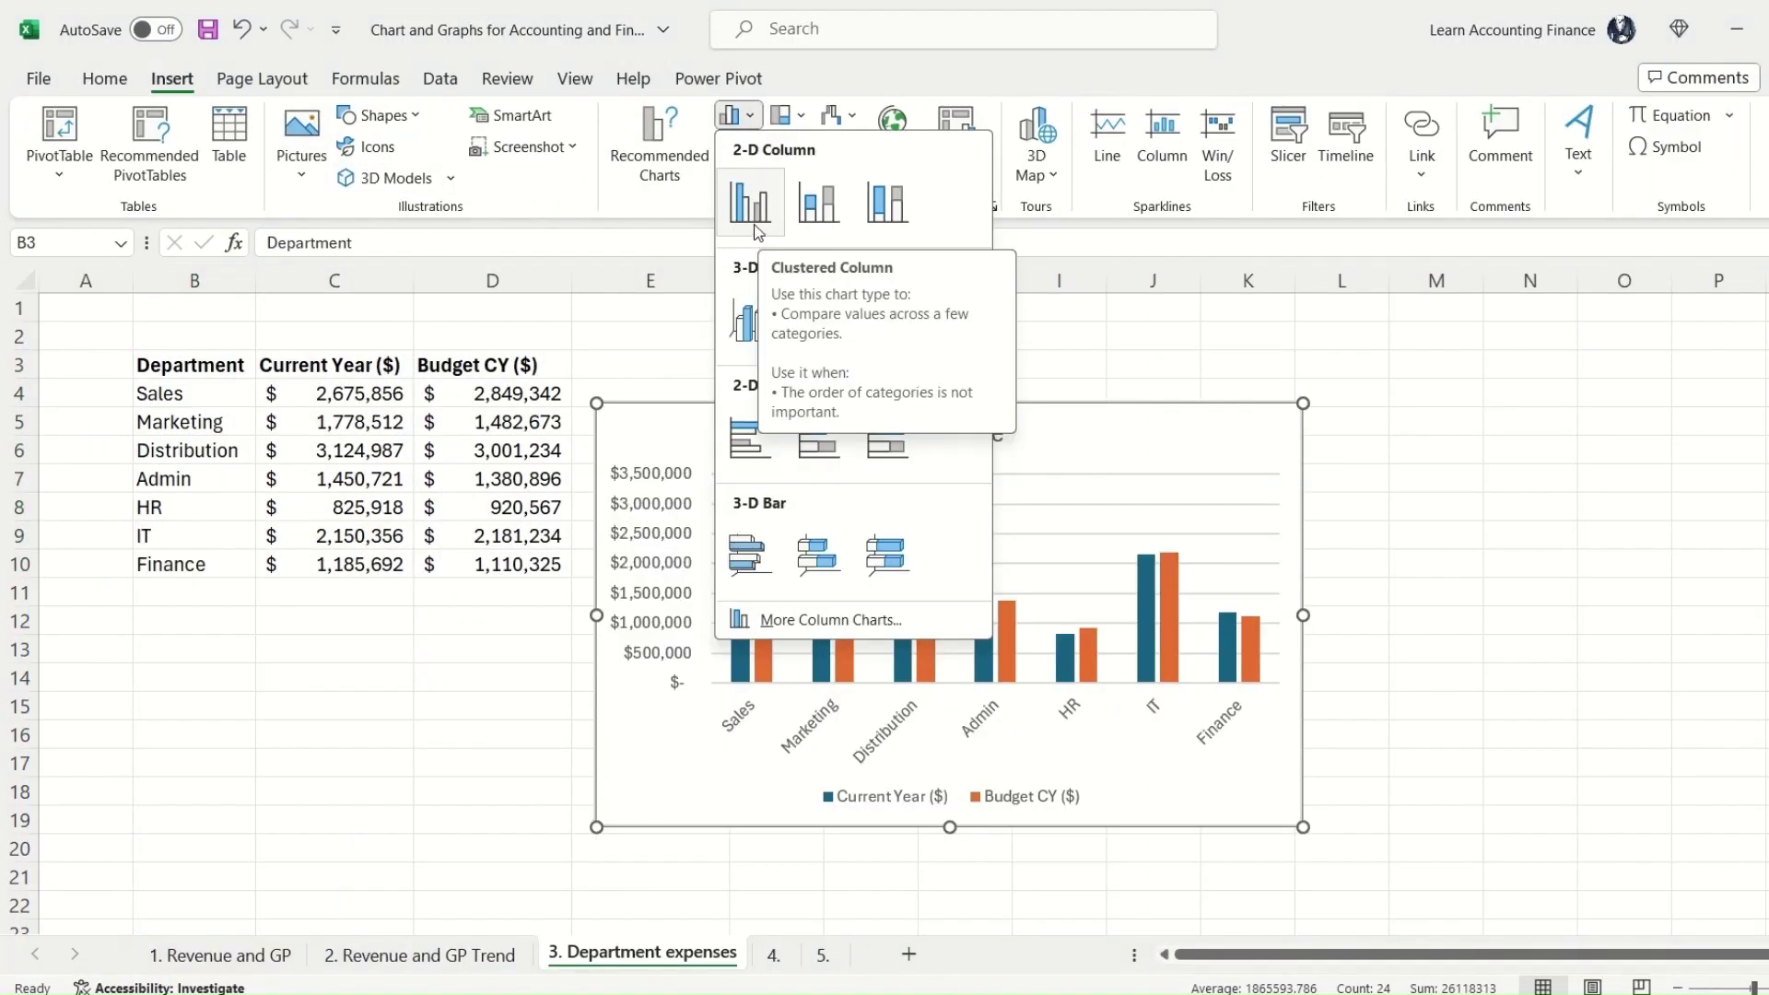
pyautogui.click(754, 225)
# Step: Move the Current Year series onto the secondary axis
pyautogui.click(750, 645)
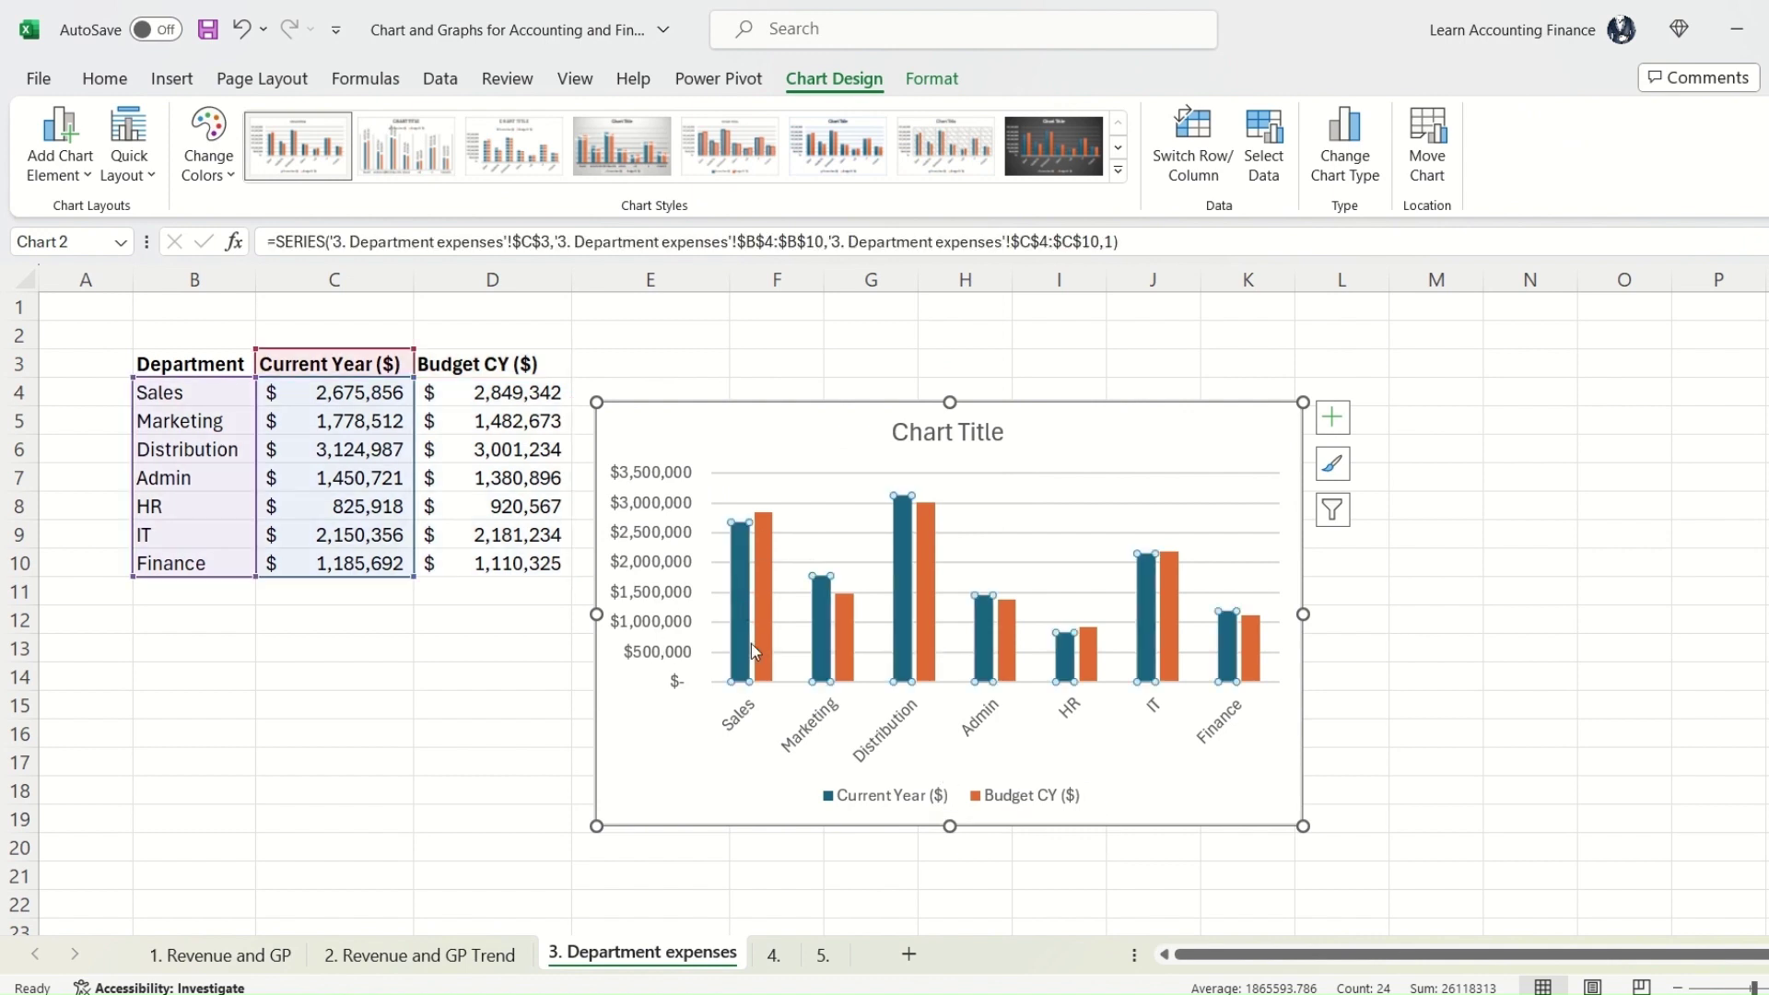
pyautogui.rightClick(746, 649)
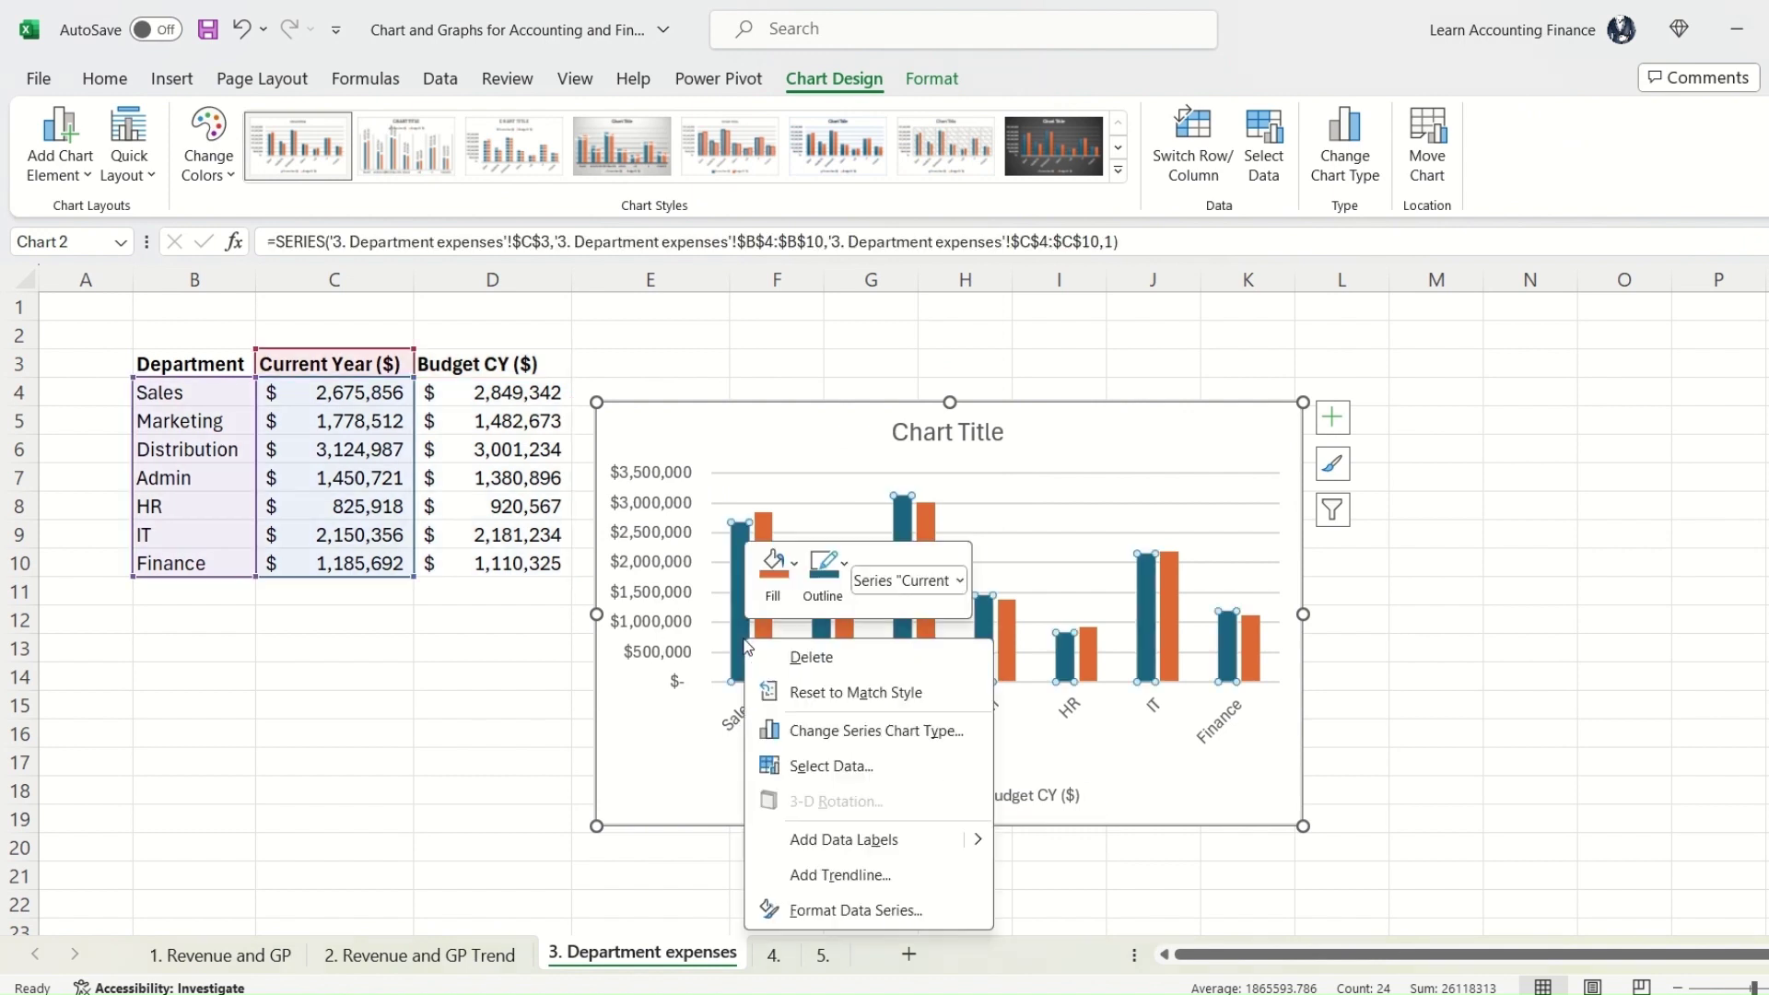
pyautogui.click(845, 912)
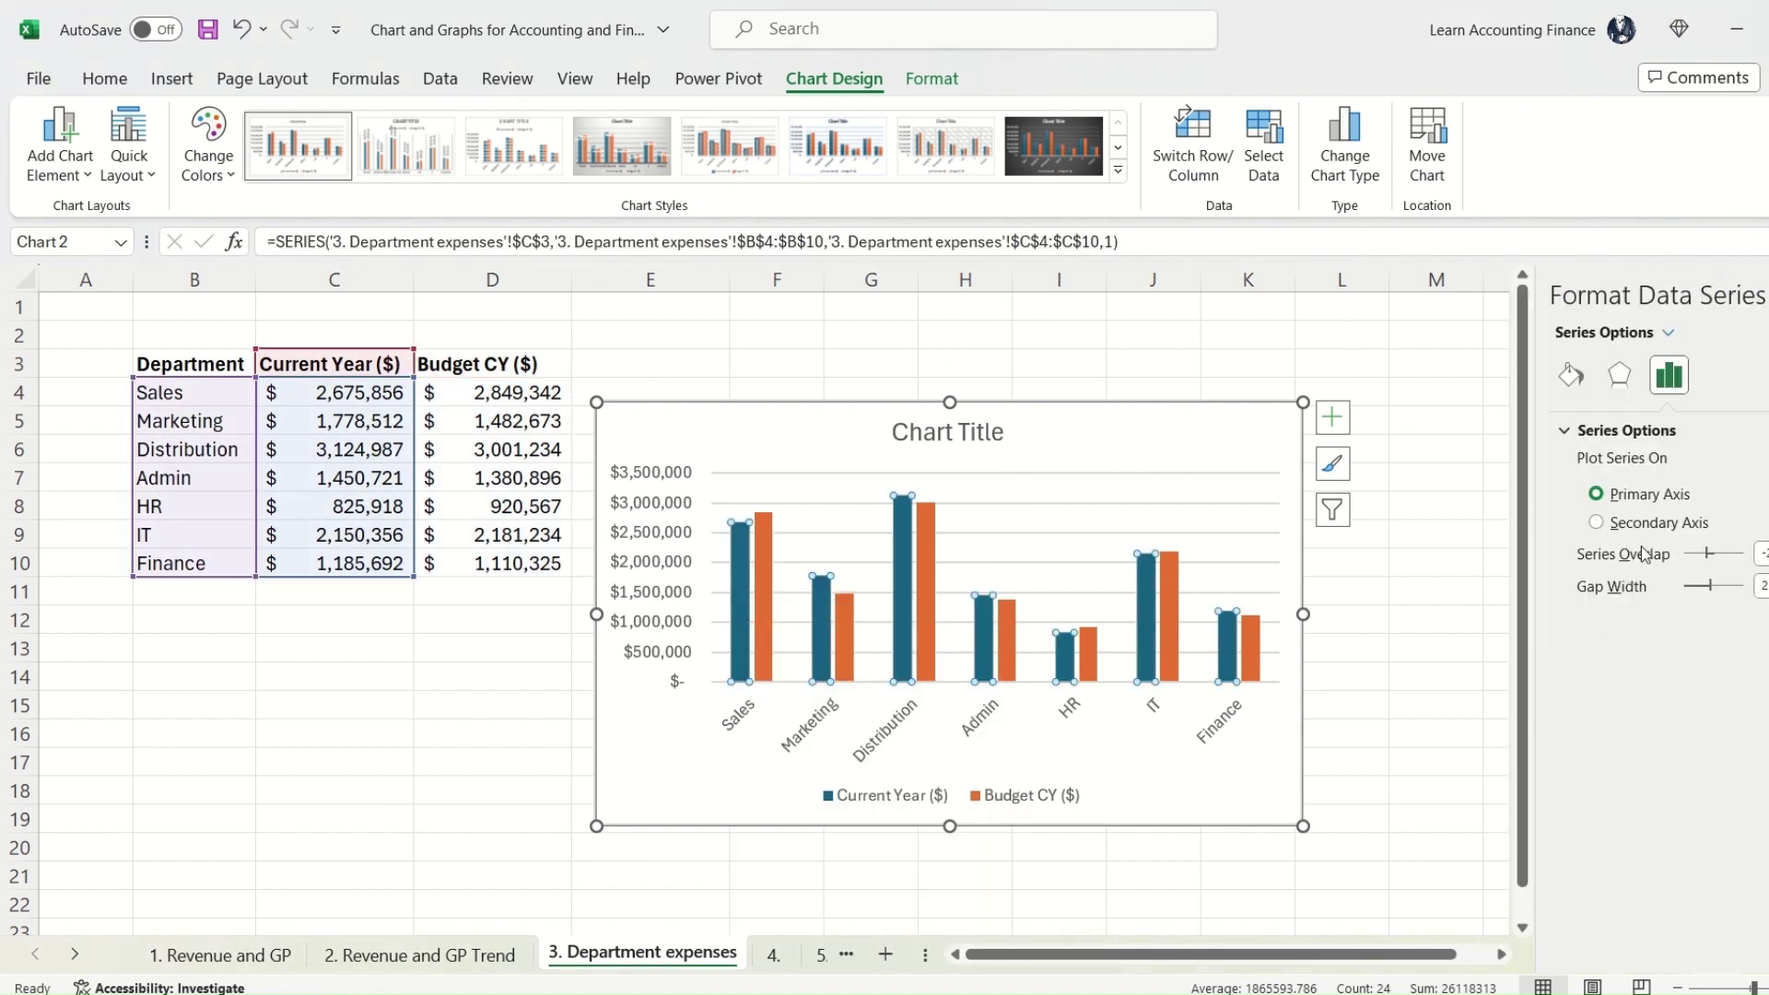
pyautogui.click(1647, 523)
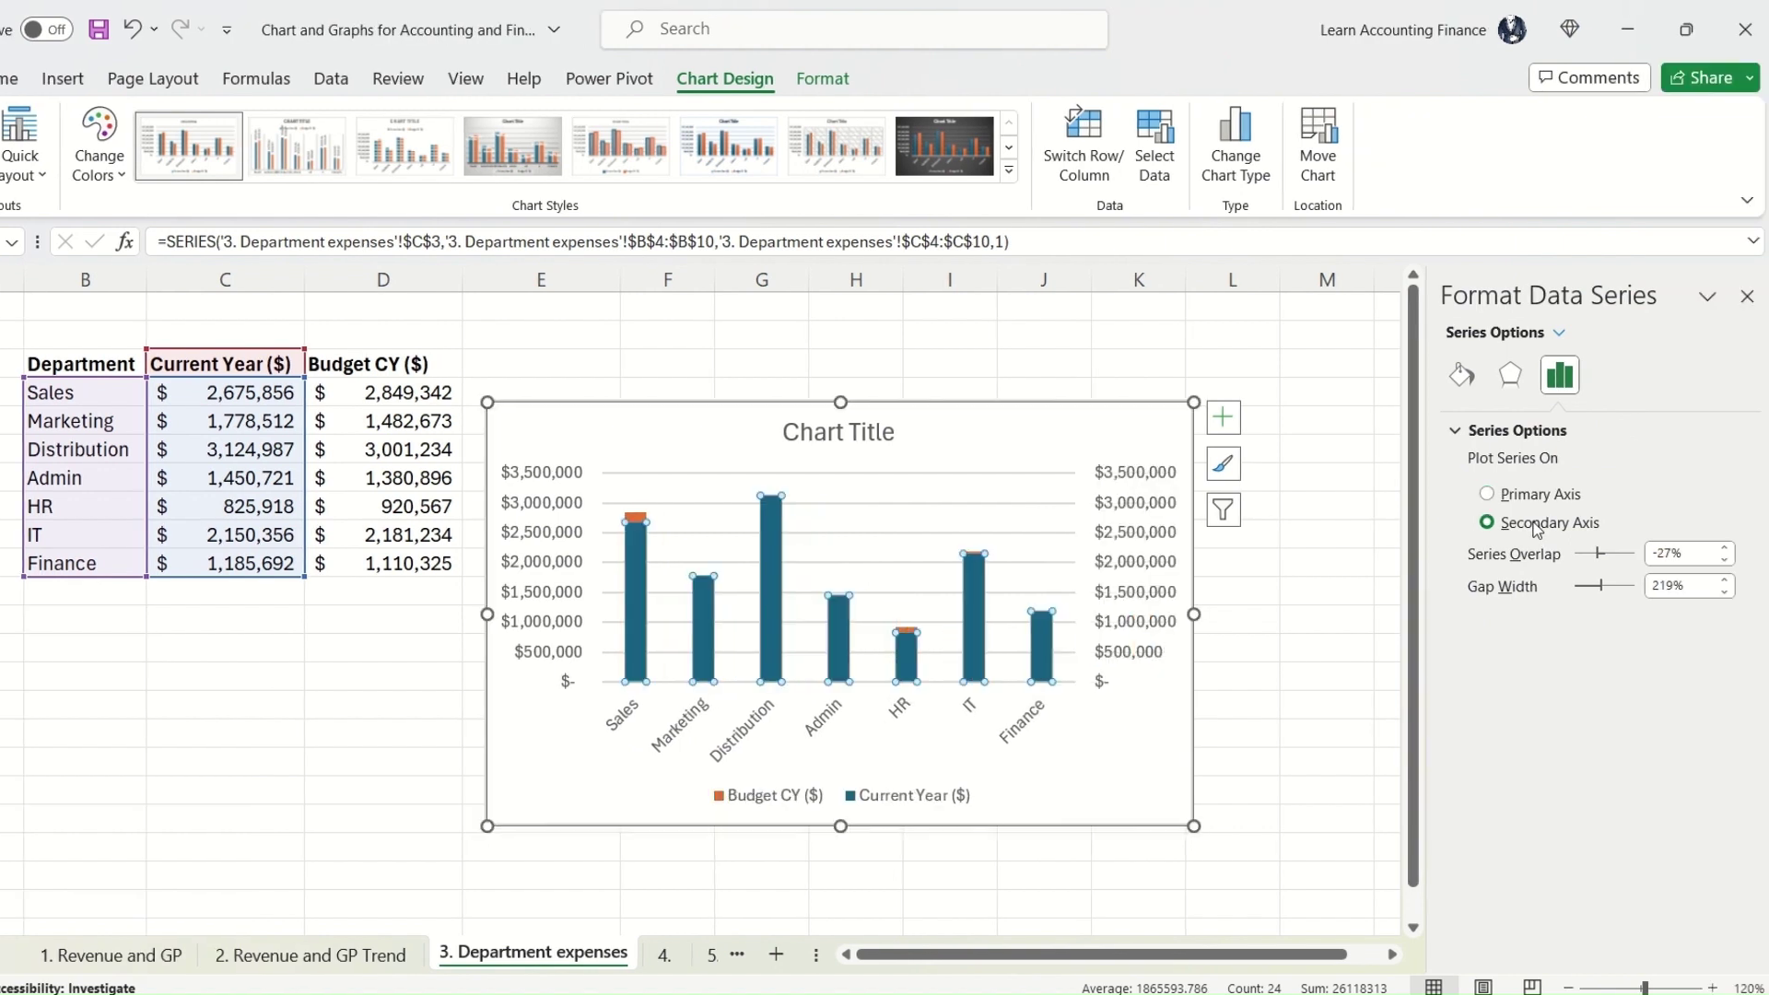
# Step: Open the format settings for the Budget CY series
pyautogui.click(791, 800)
pyautogui.click(789, 801)
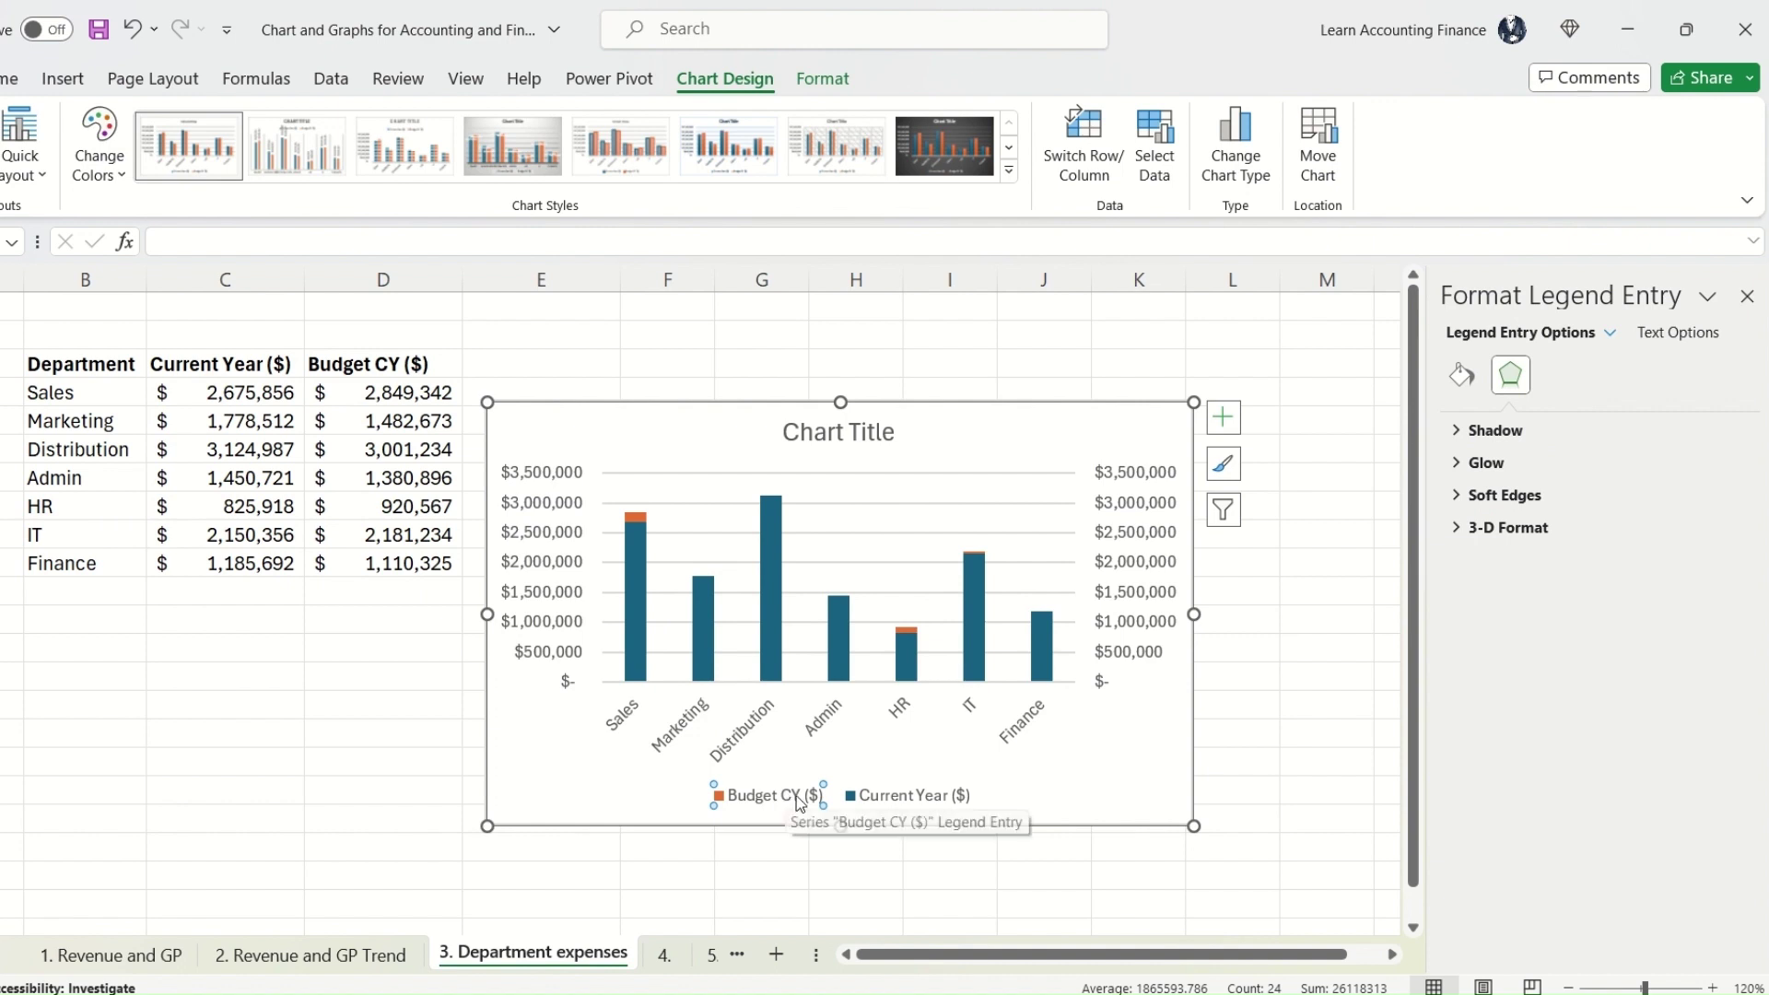
pyautogui.rightClick(798, 809)
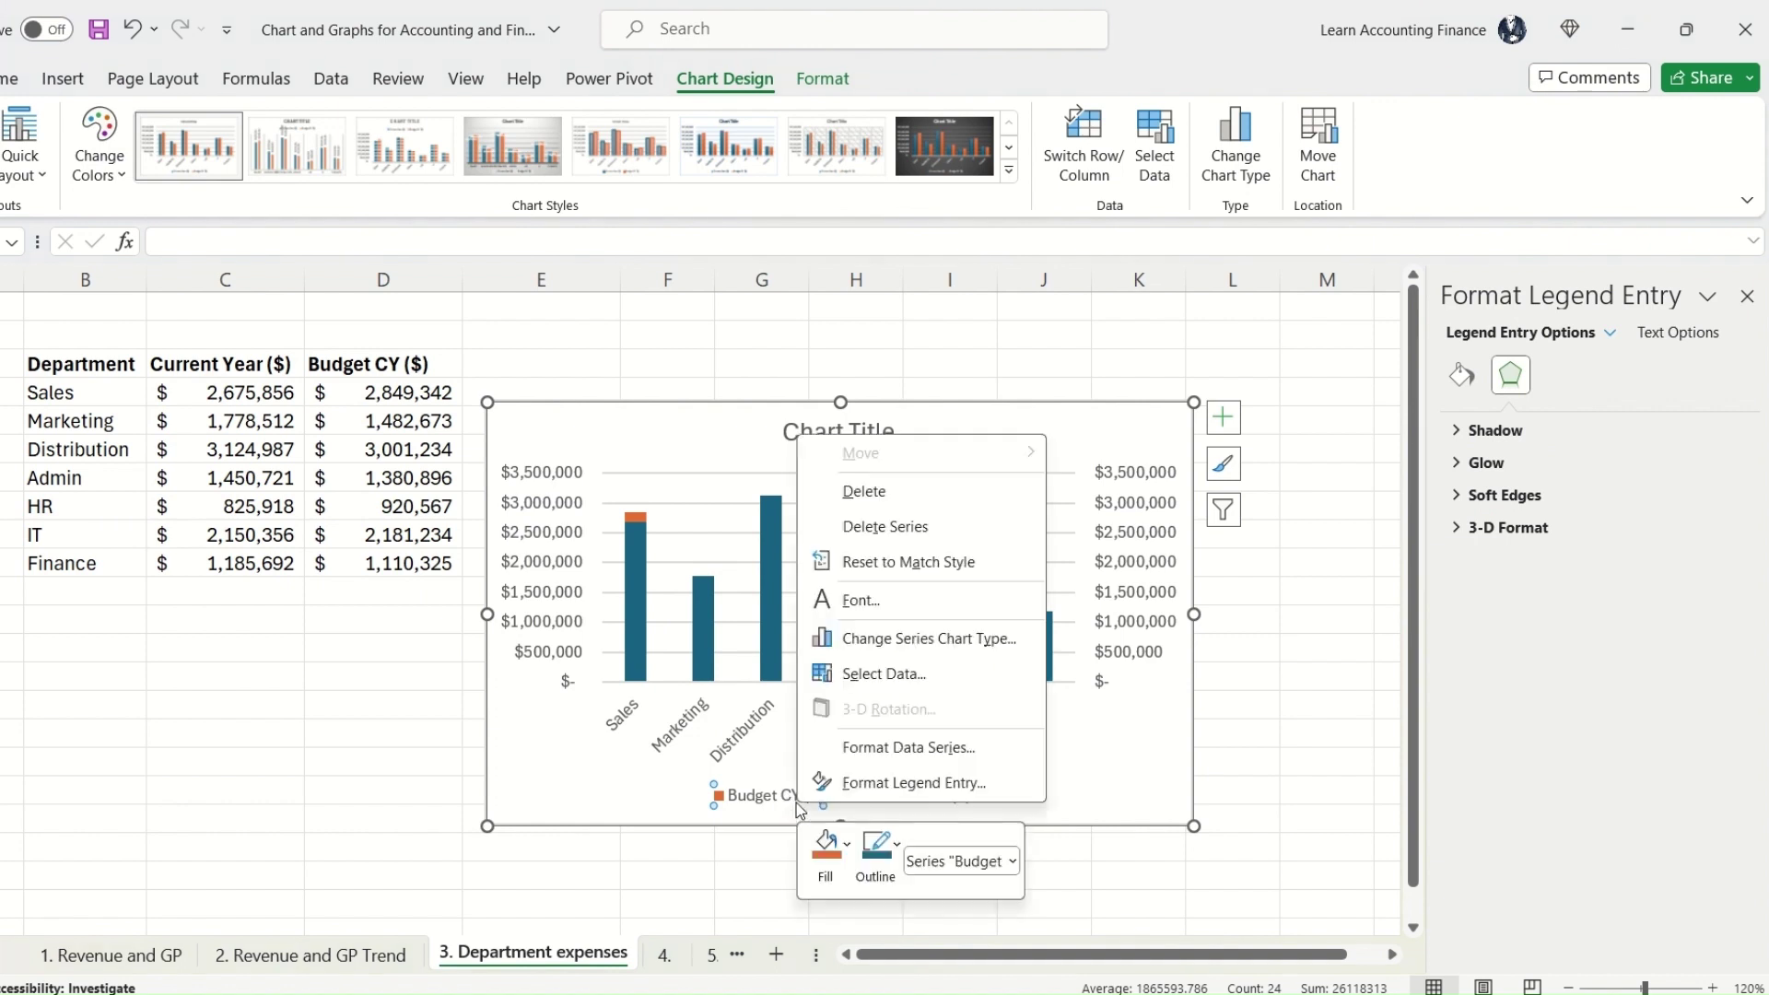
pyautogui.click(914, 755)
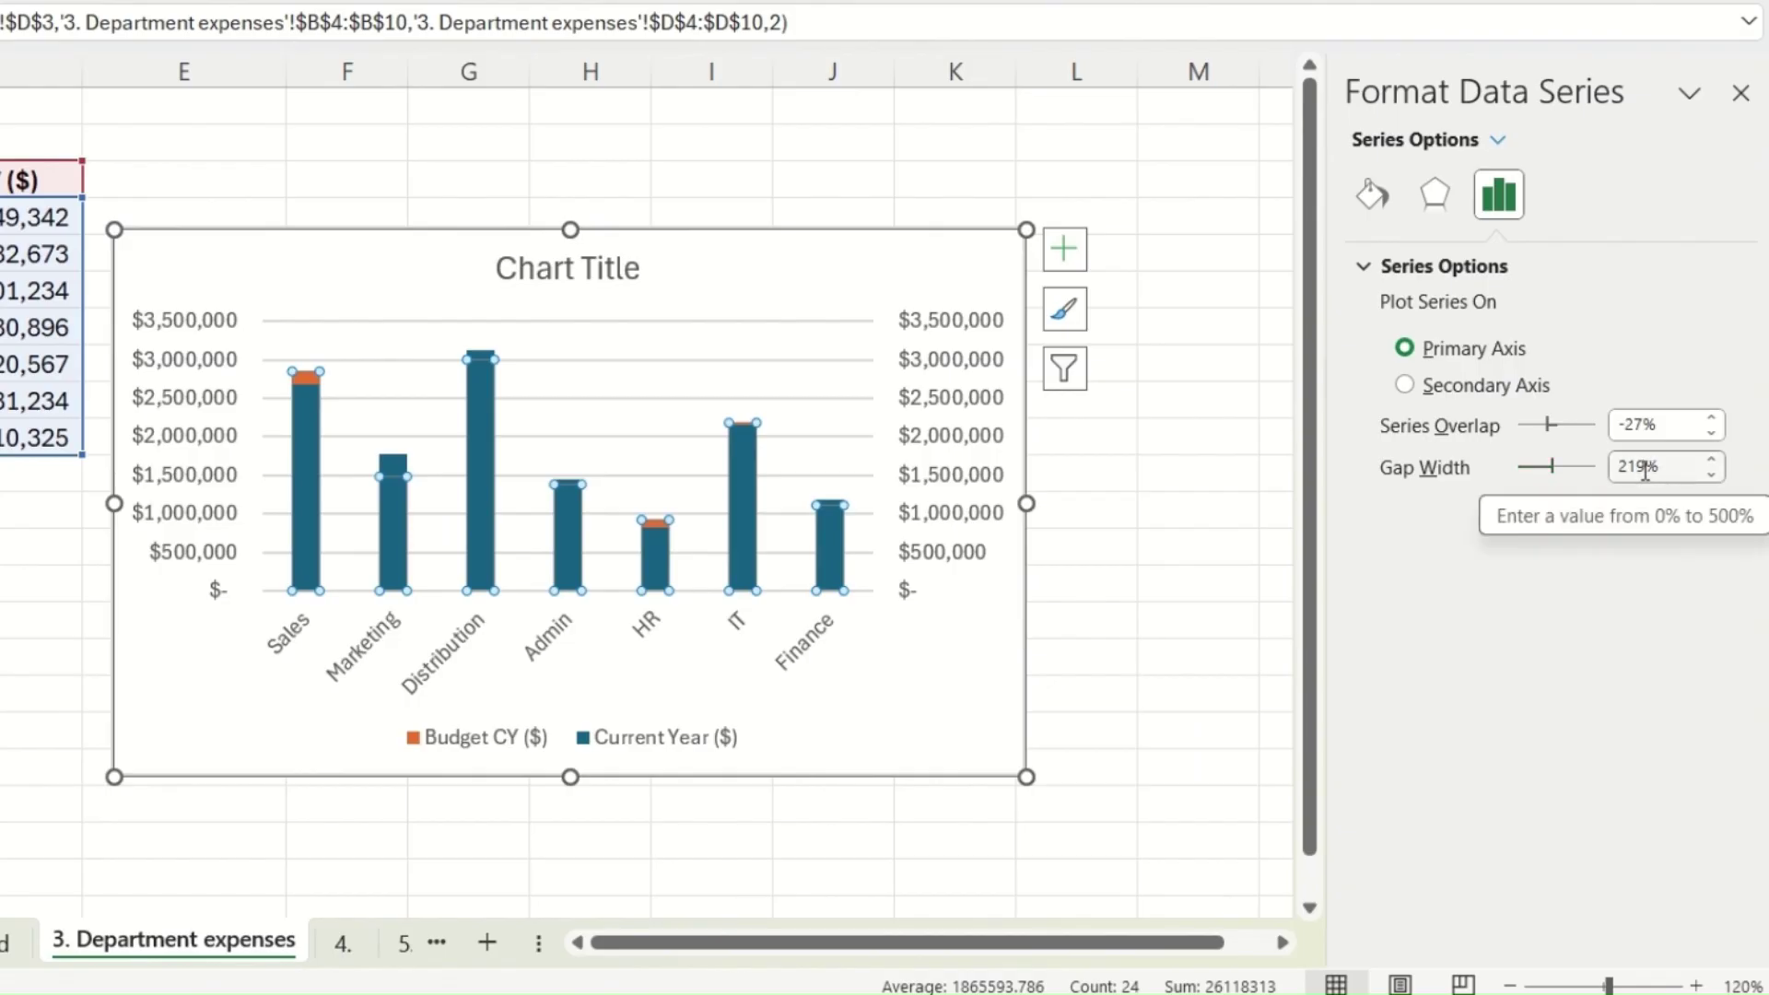
# Step: Set the Budget CY gap width to 100%
pyautogui.moveTo(1646, 470); pyautogui.dragTo(1588, 472)
pyautogui.write('100')
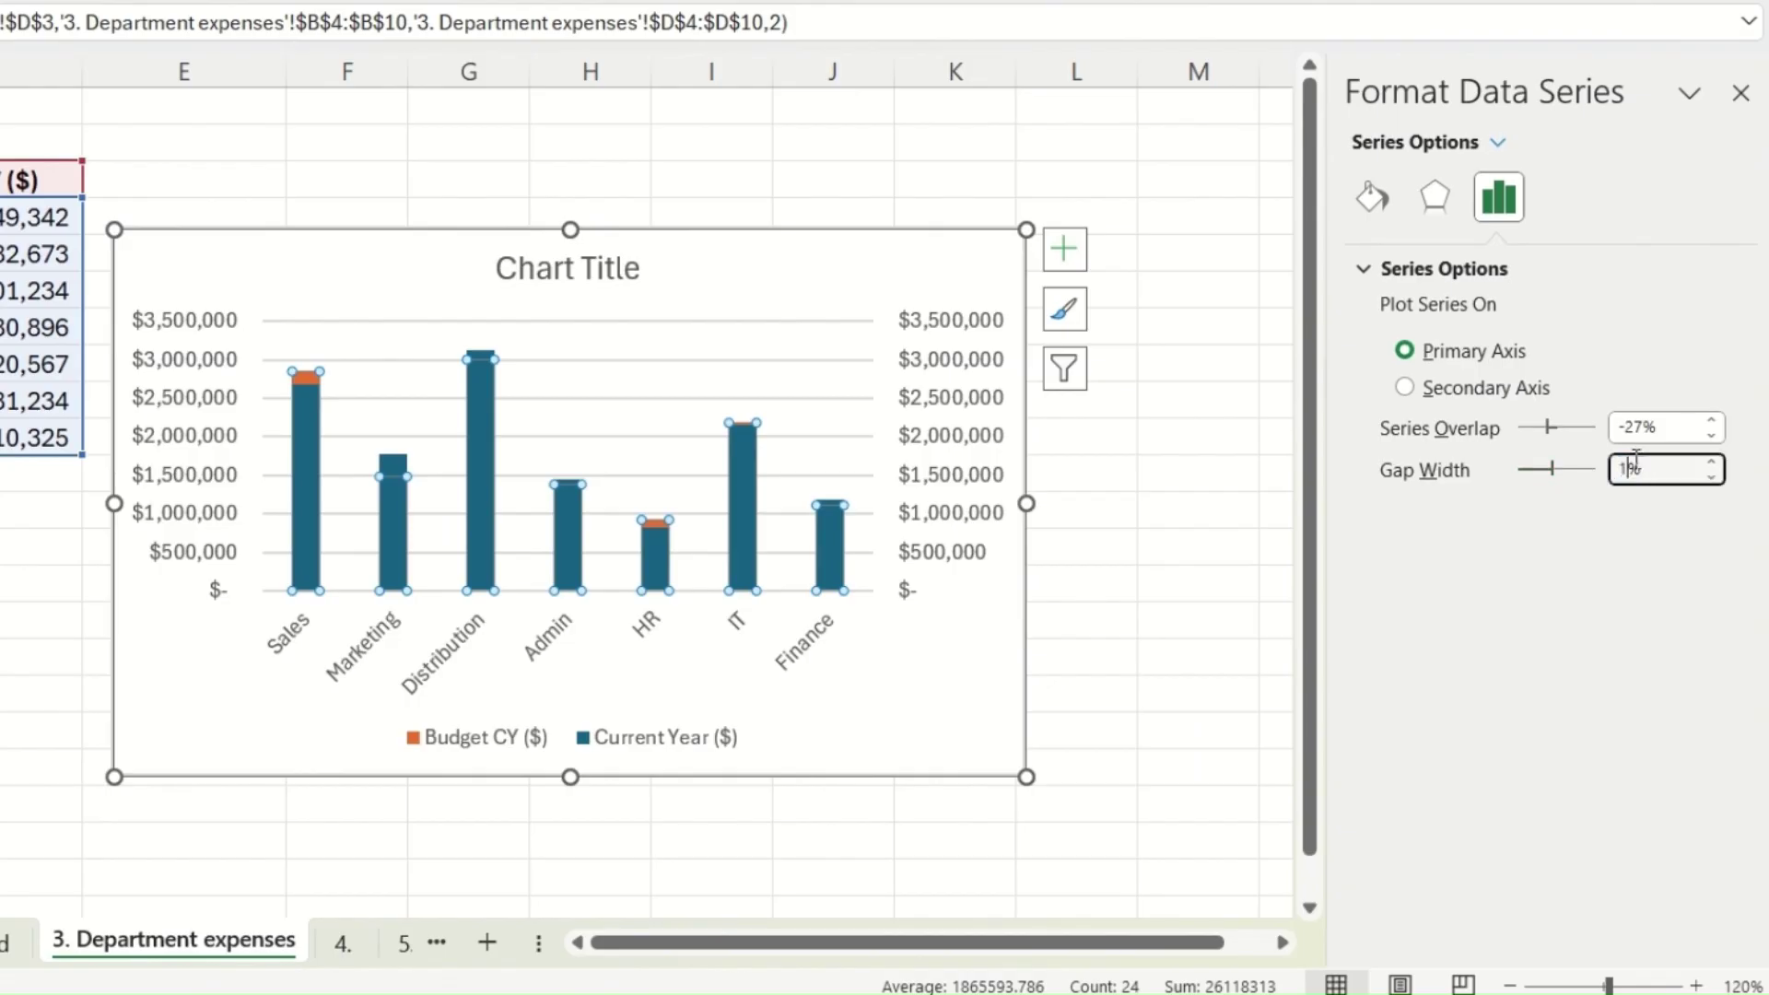
pyautogui.click(477, 737)
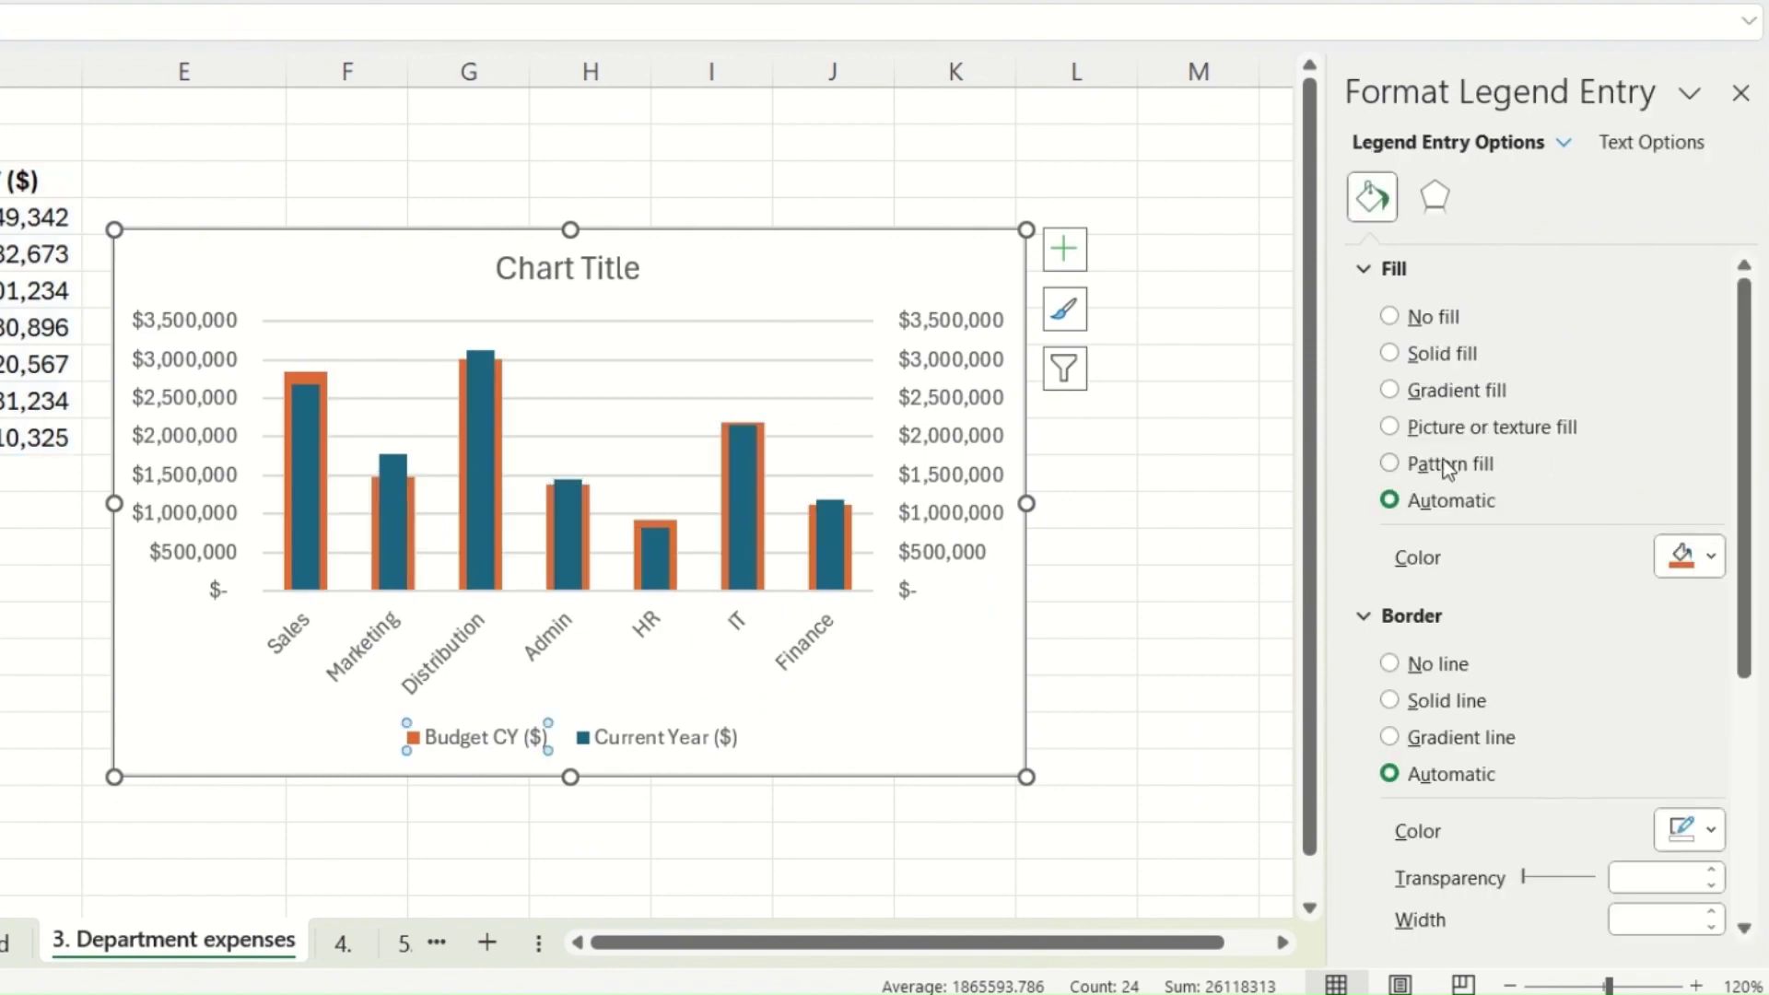
# Step: Give the Budget CY bars a dense yellow pattern fill and a solid orange border
pyautogui.click(1448, 466)
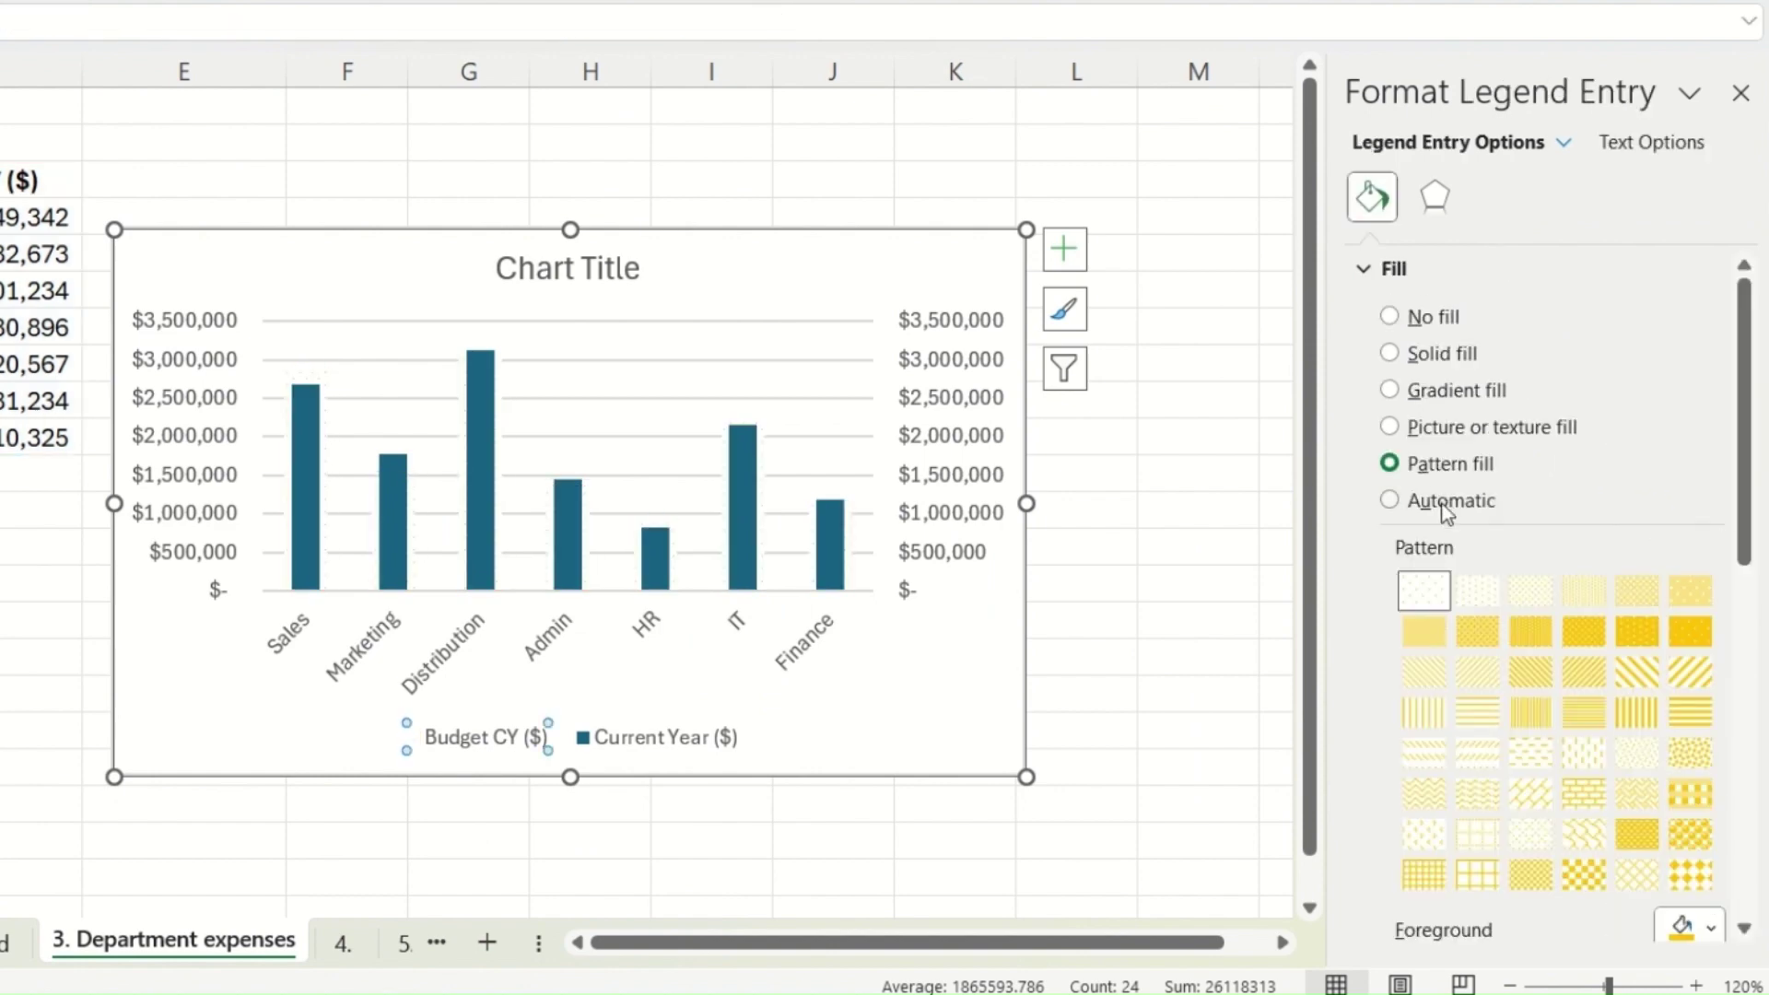
pyautogui.click(1584, 634)
pyautogui.click(1391, 268)
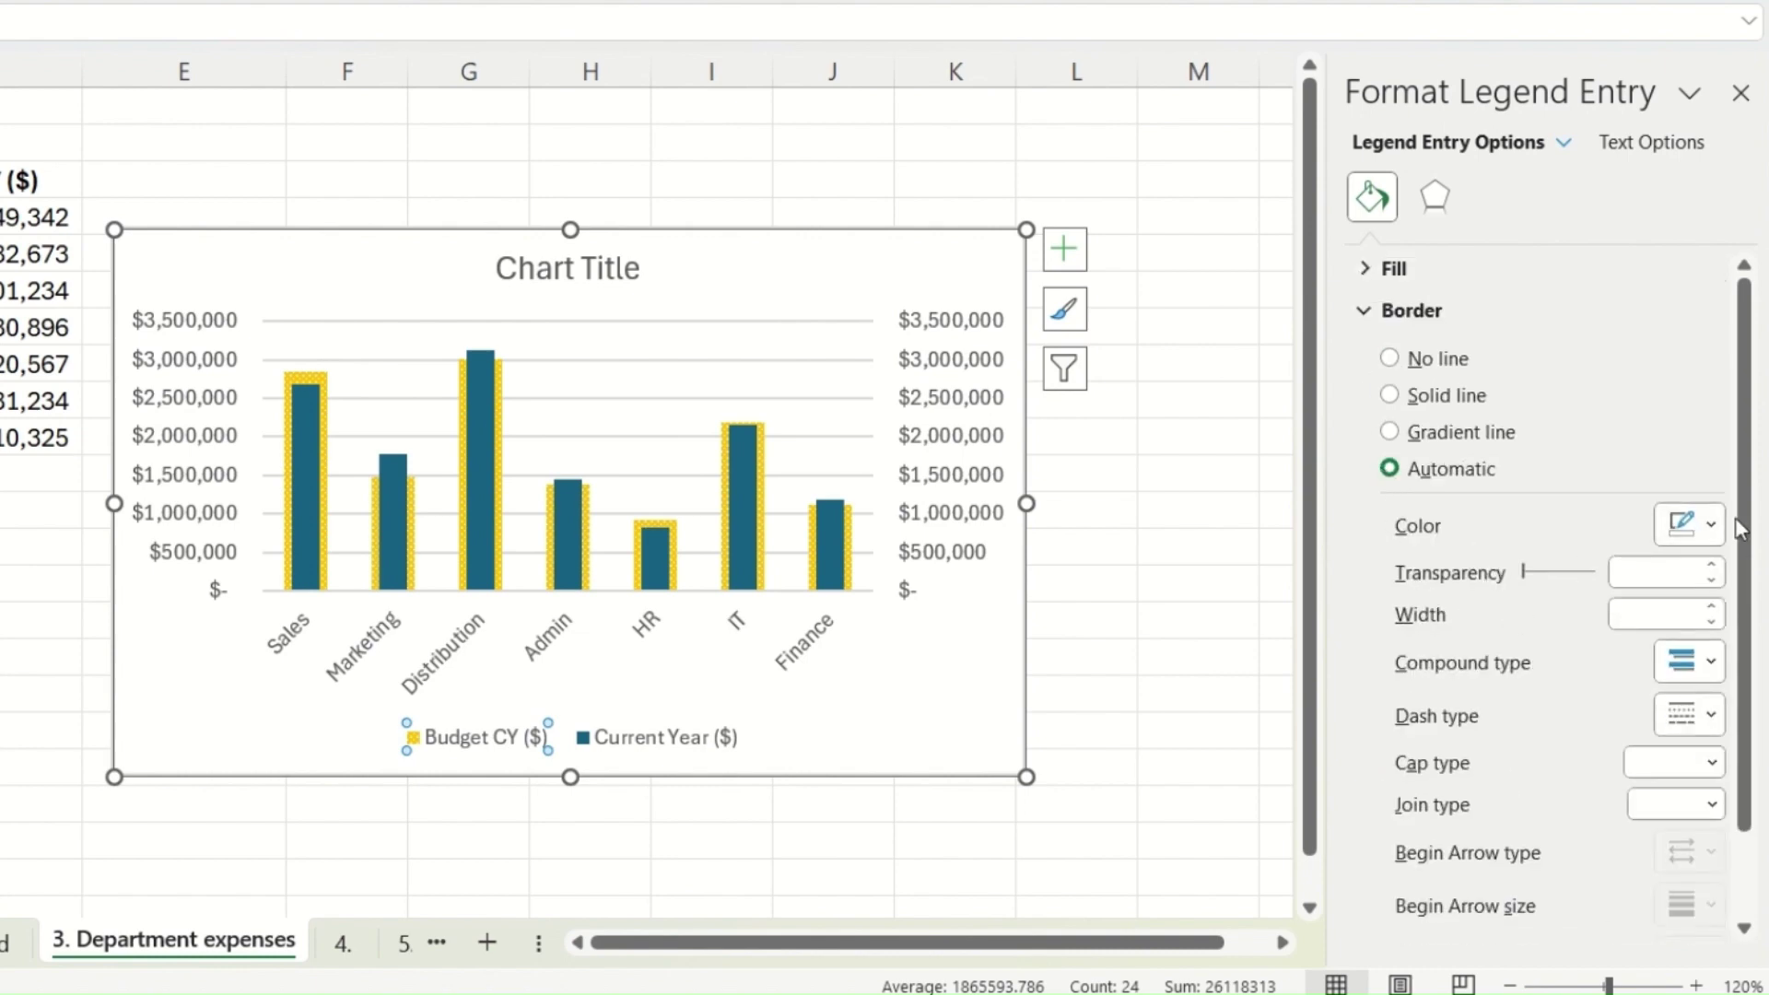
pyautogui.click(1719, 523)
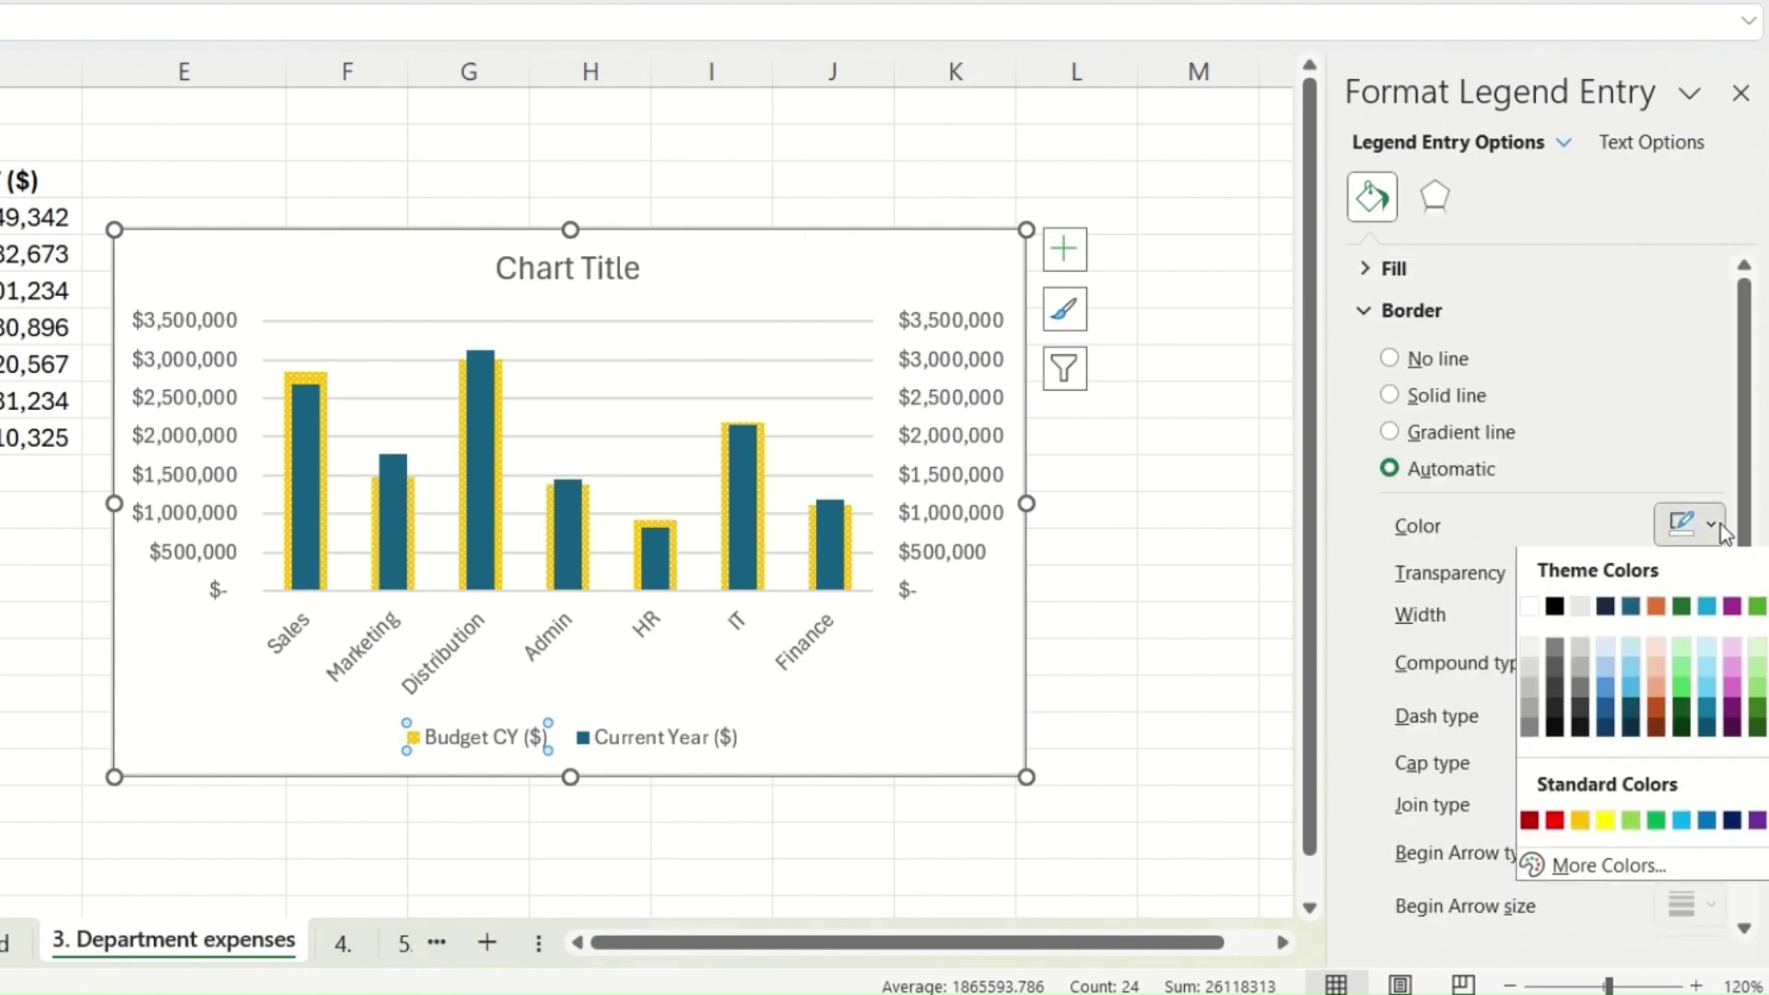
pyautogui.click(1579, 823)
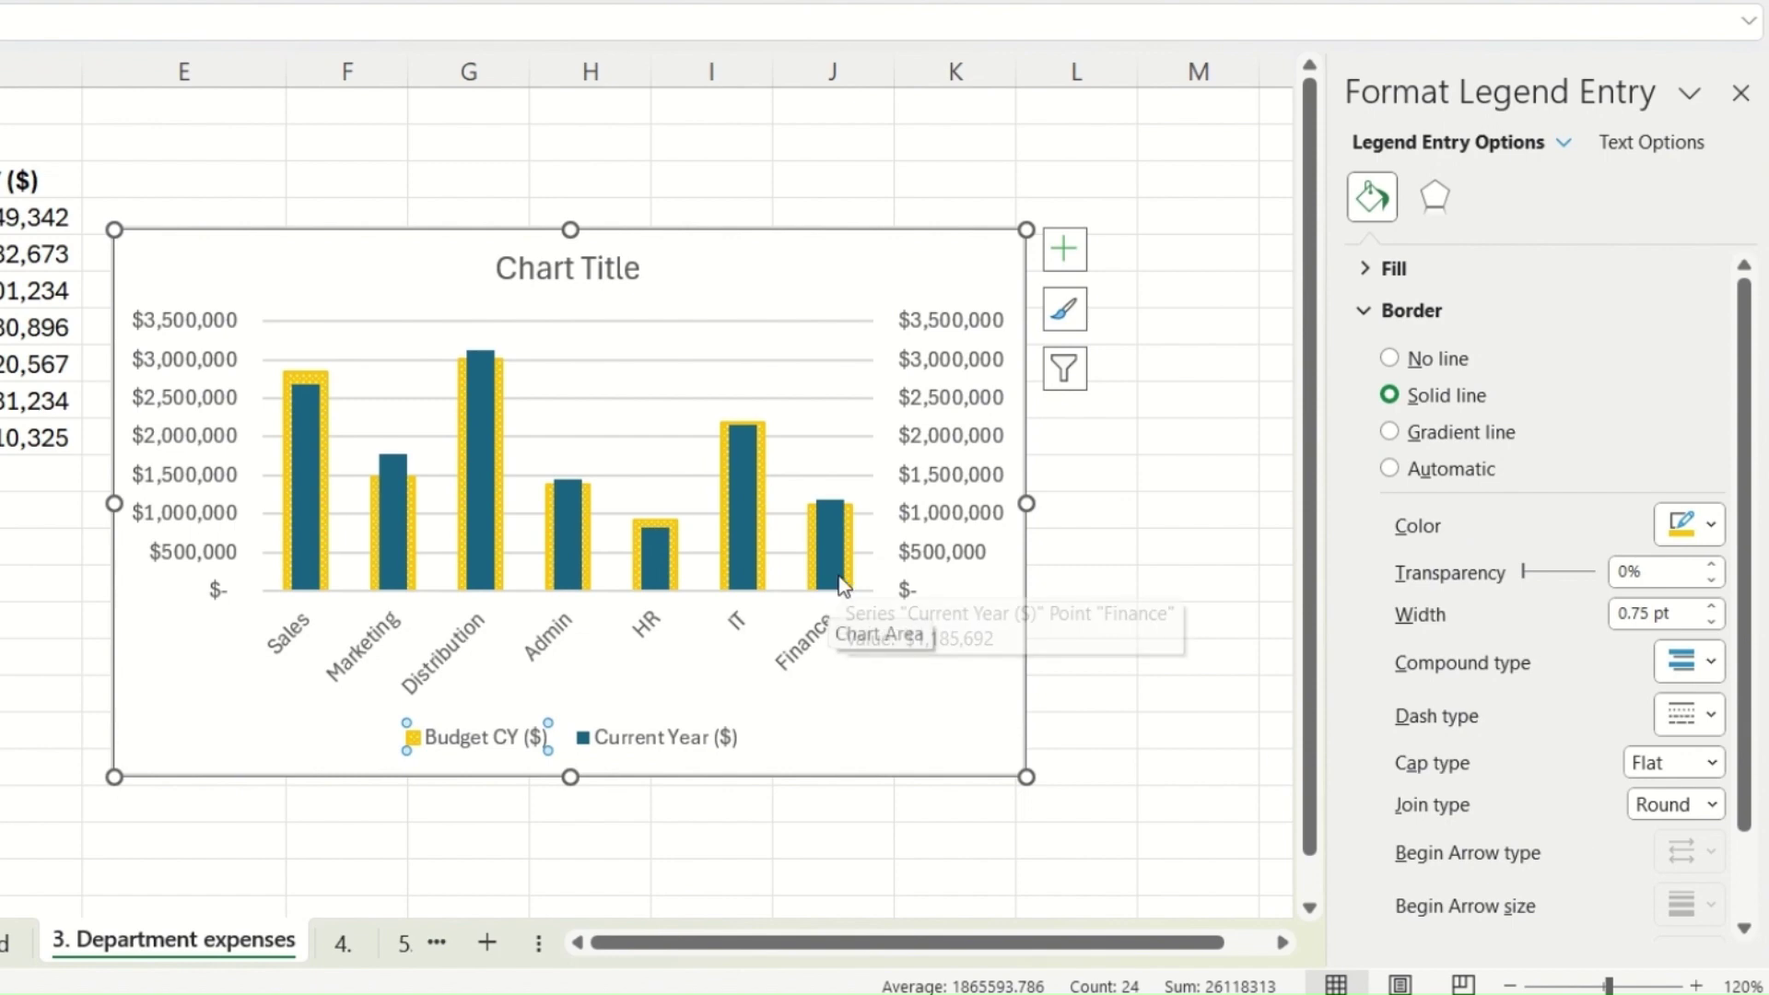
pyautogui.click(963, 433)
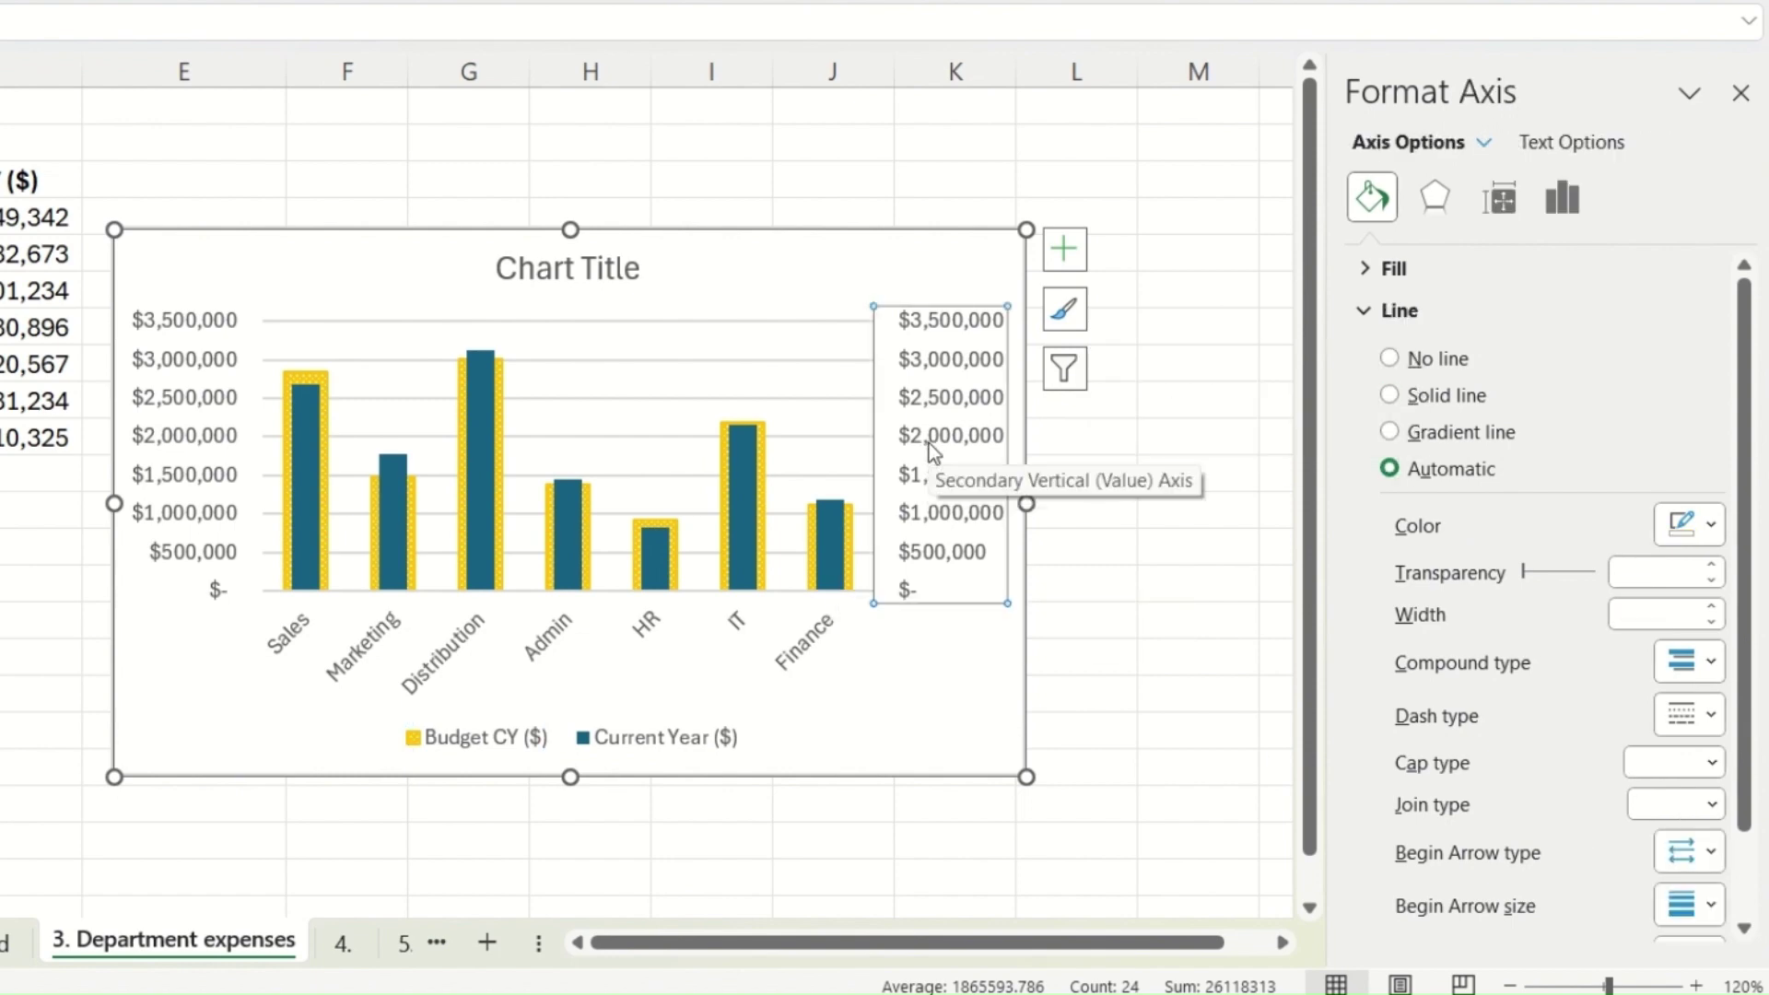
# Step: Set the primary vertical axis bounds to minimum 0 and maximum $4,000,000
pyautogui.click(206, 440)
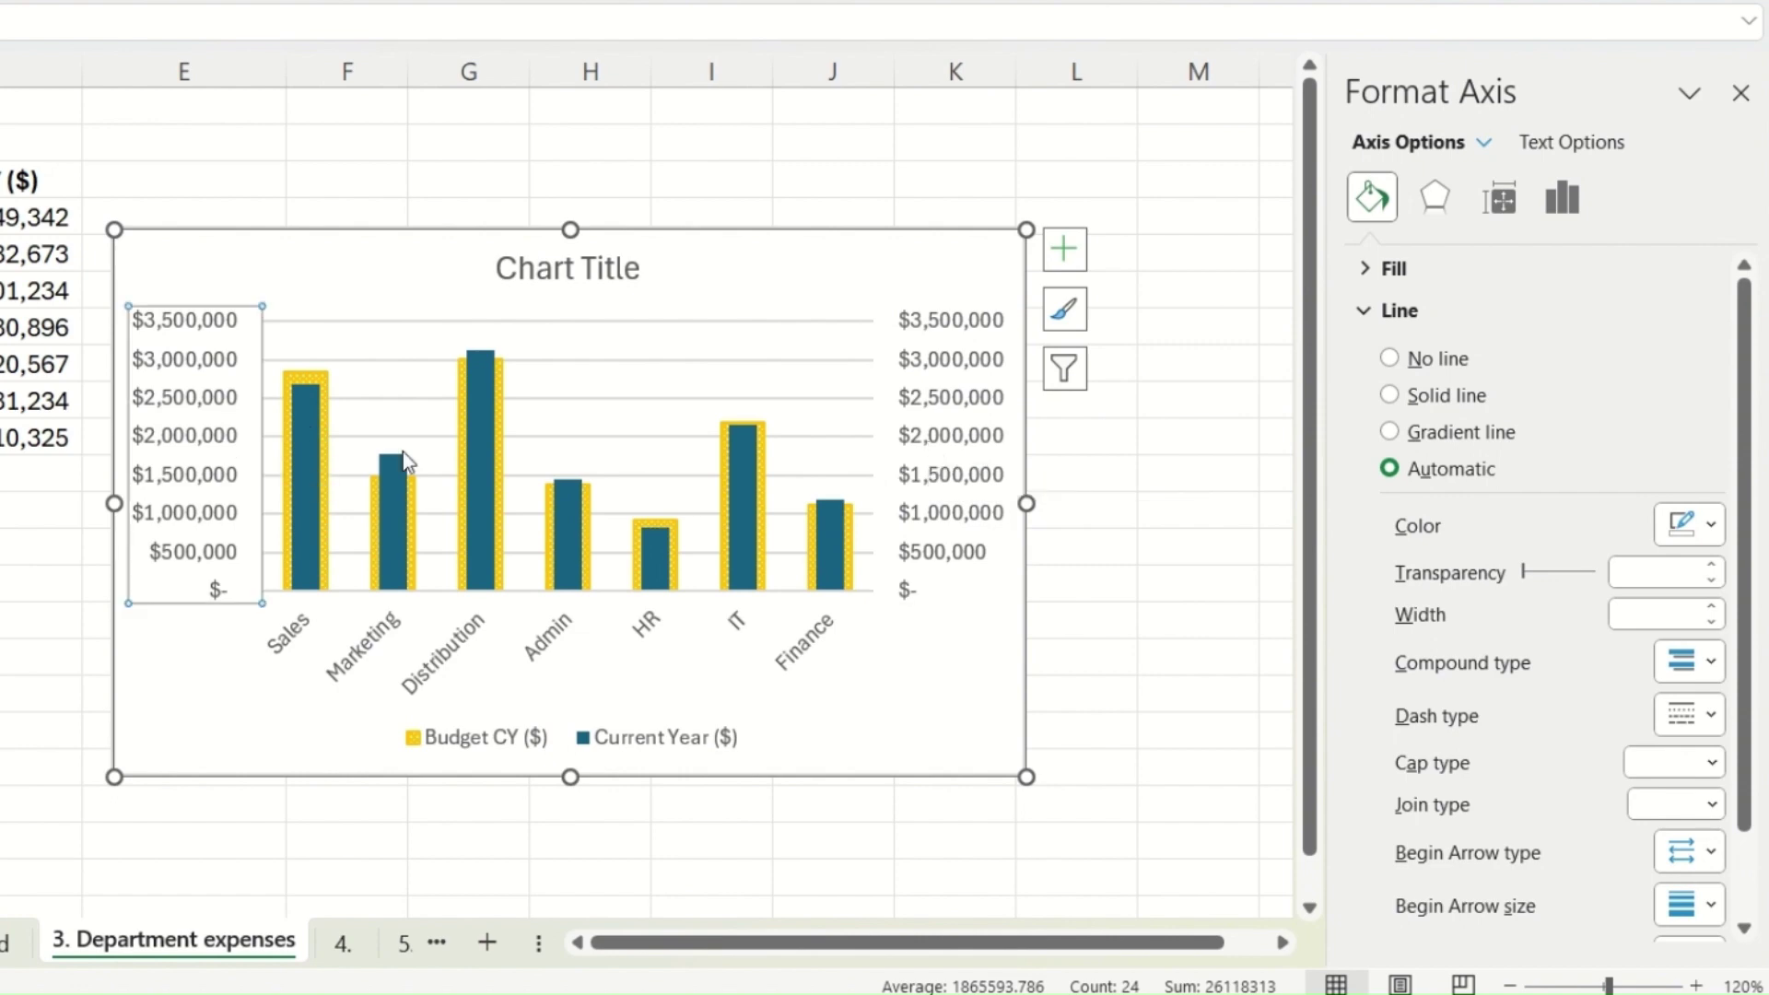
pyautogui.click(910, 426)
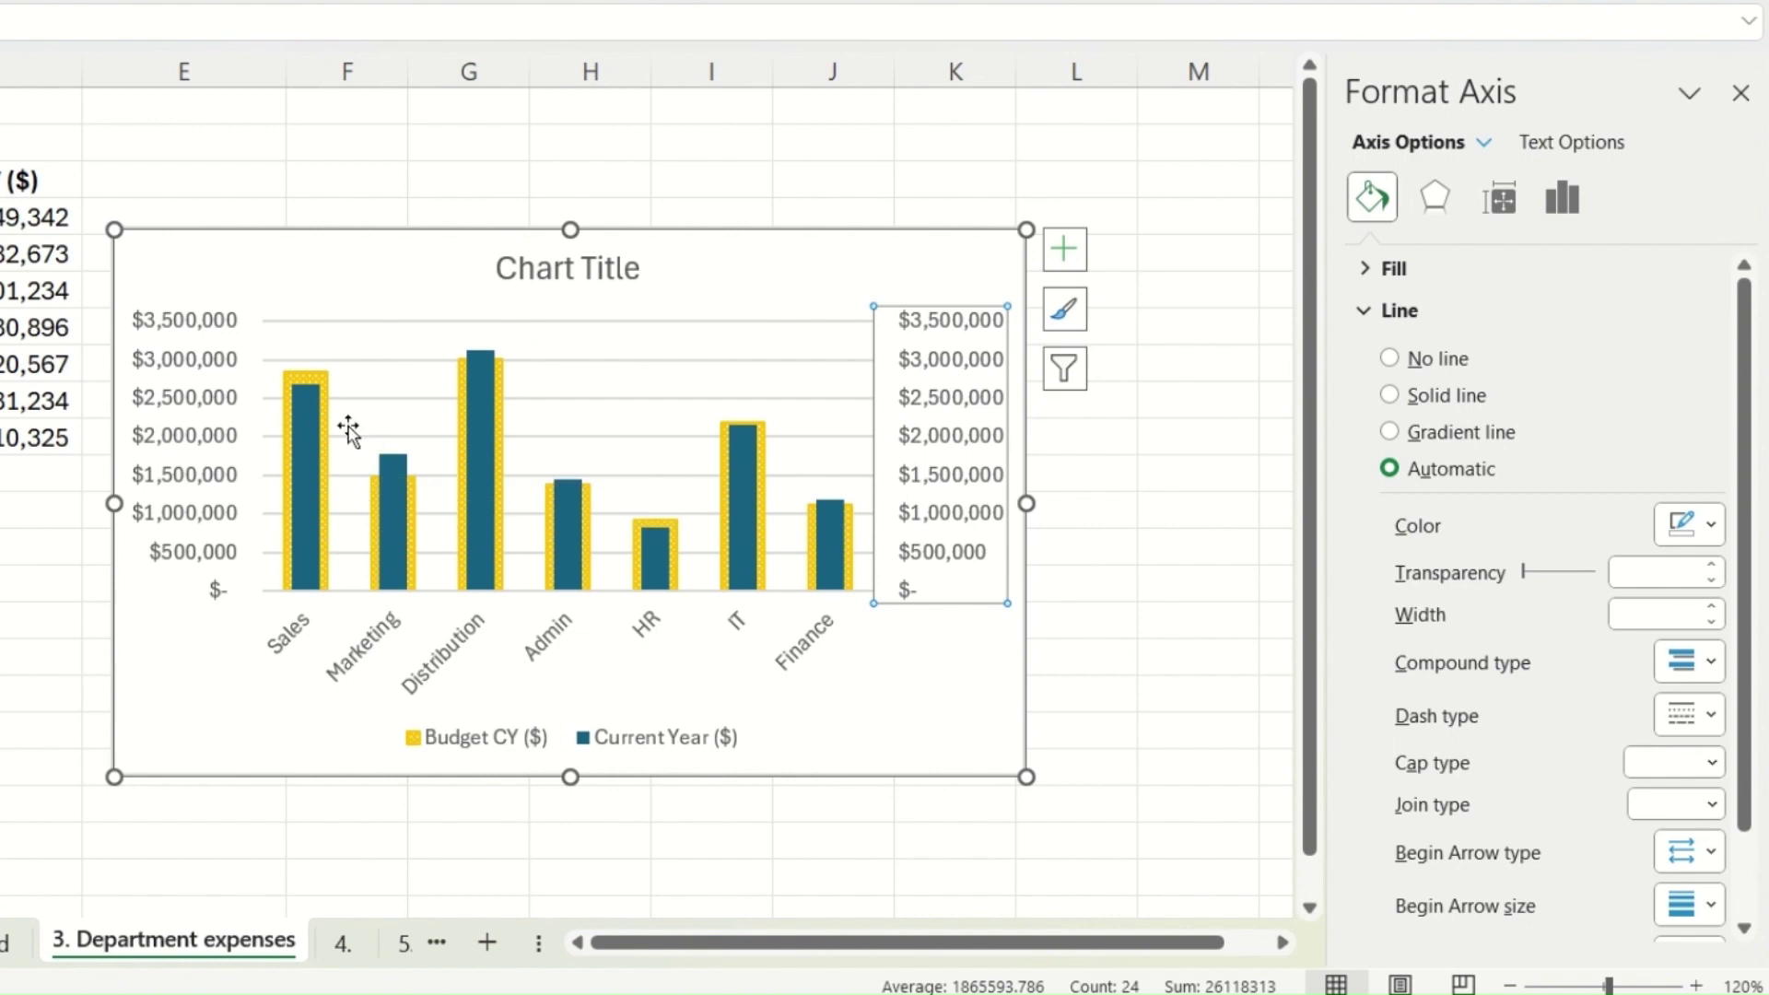
pyautogui.click(232, 438)
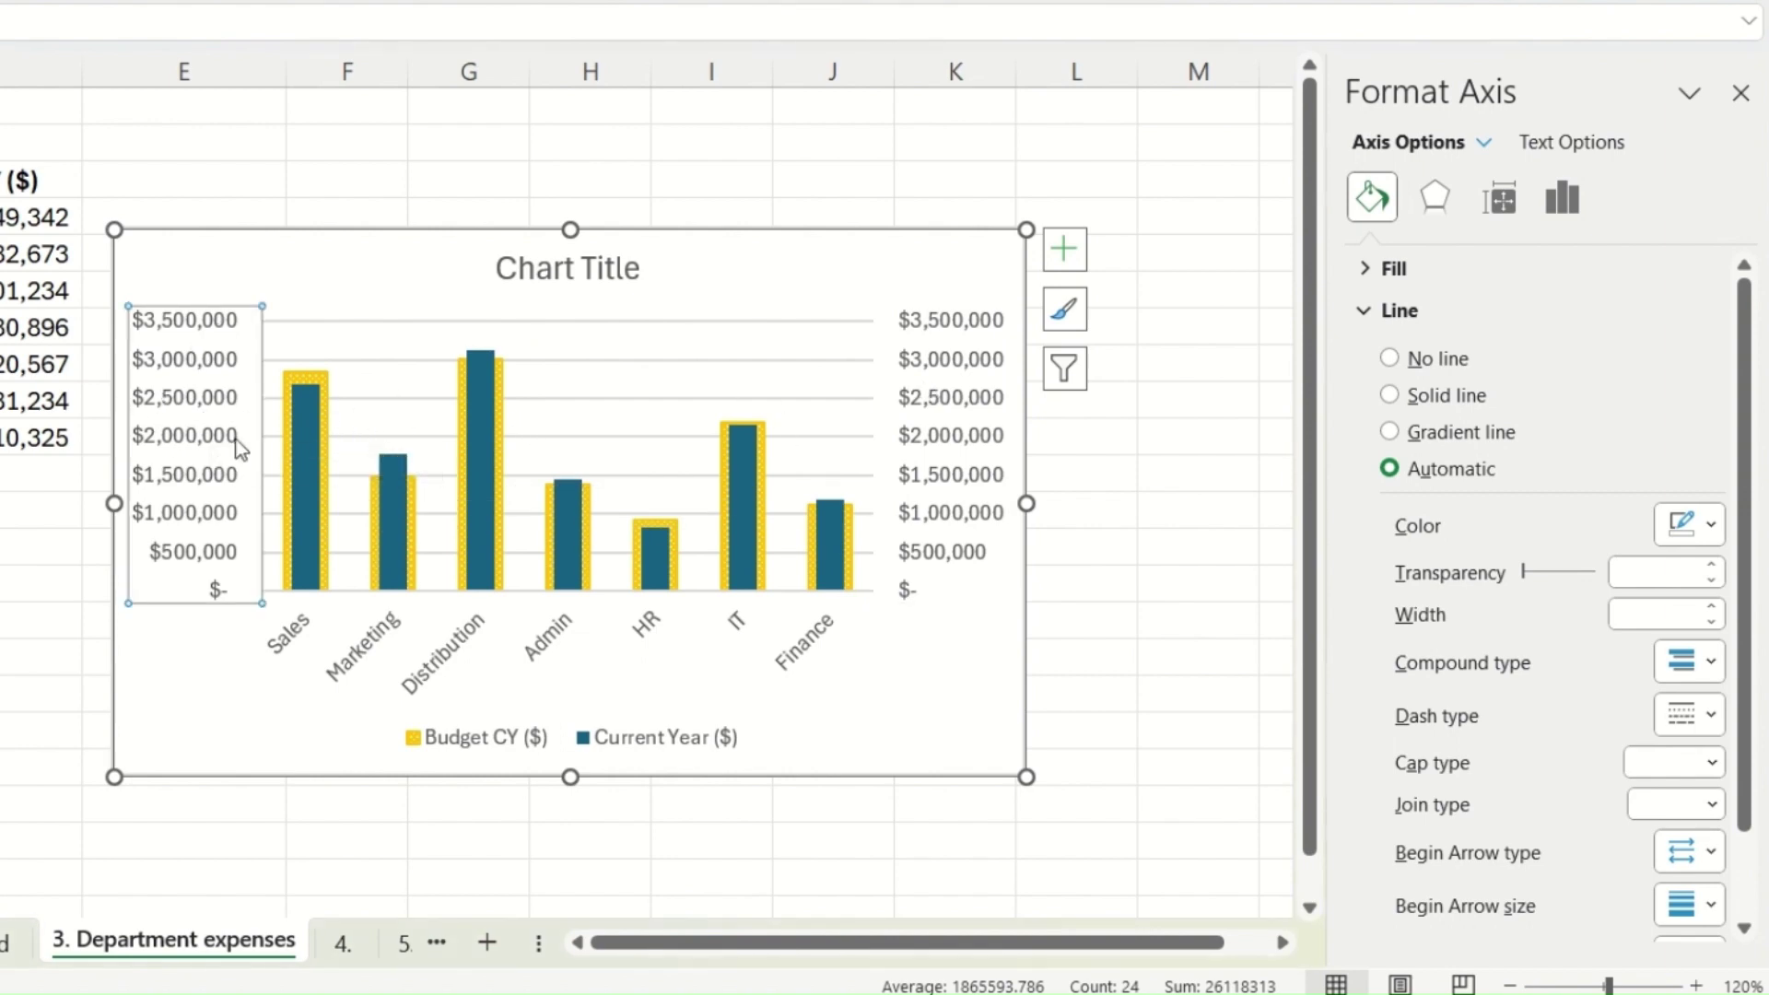
pyautogui.rightClick(177, 398)
pyautogui.click(314, 809)
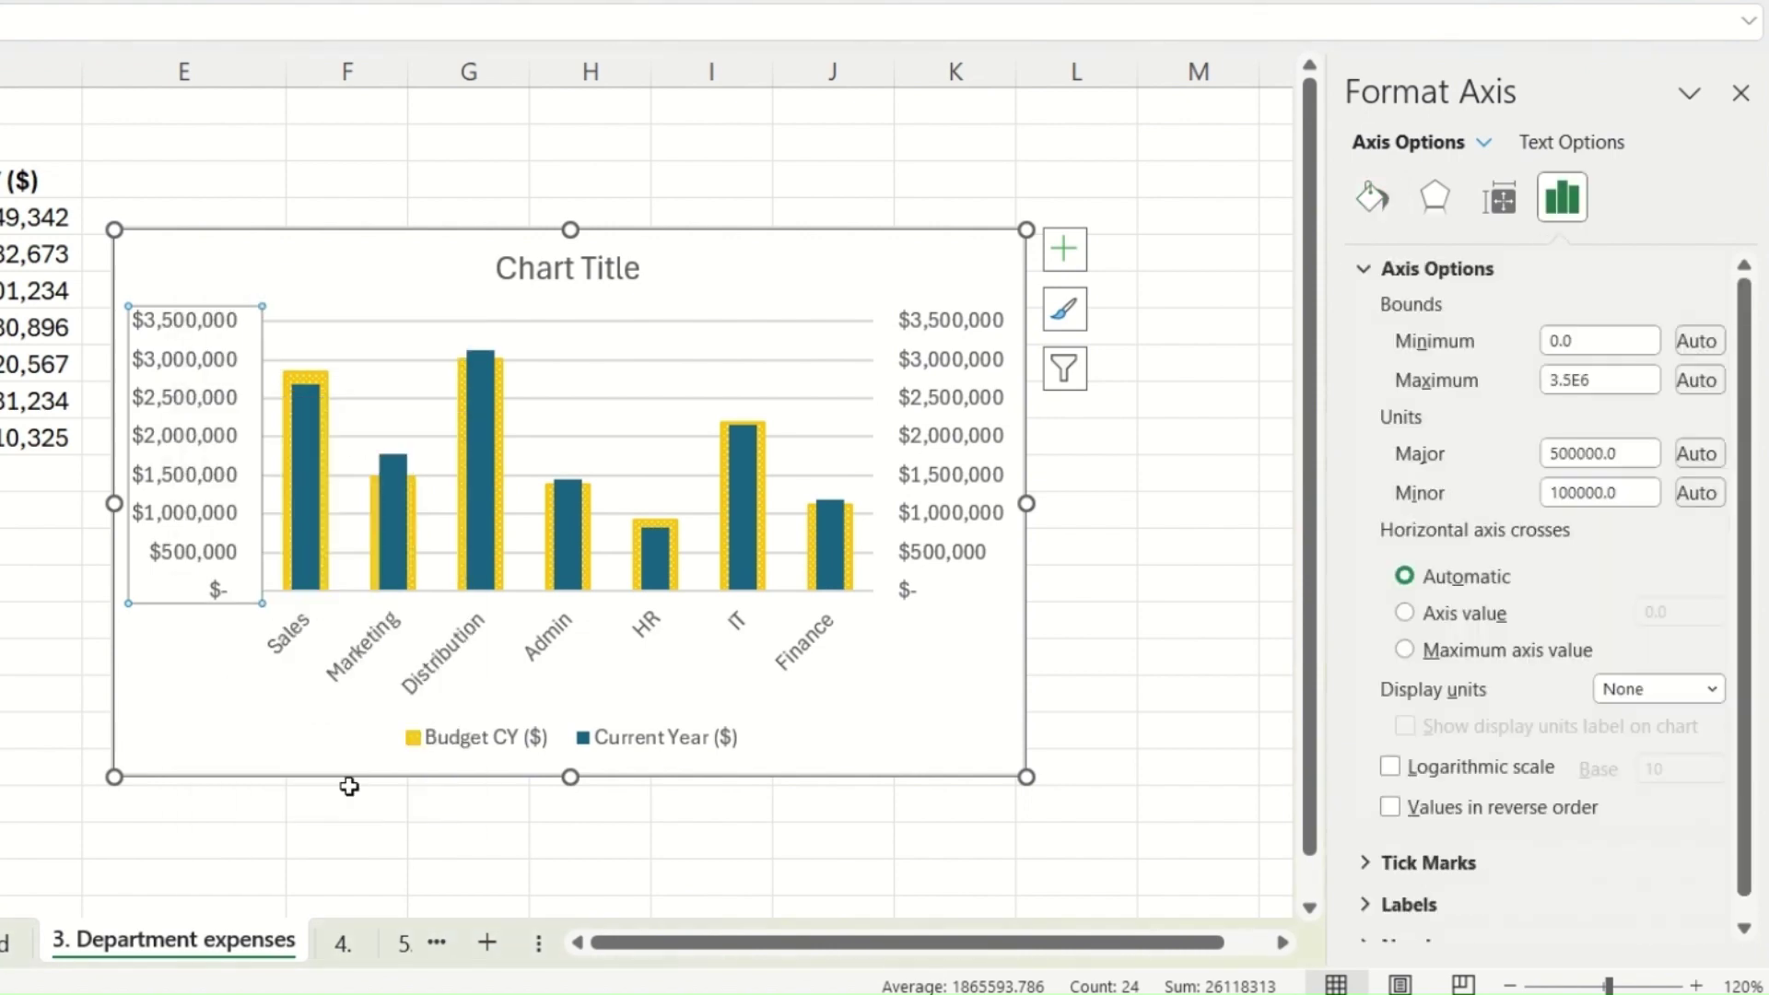
pyautogui.click(1601, 340)
pyautogui.write('0')
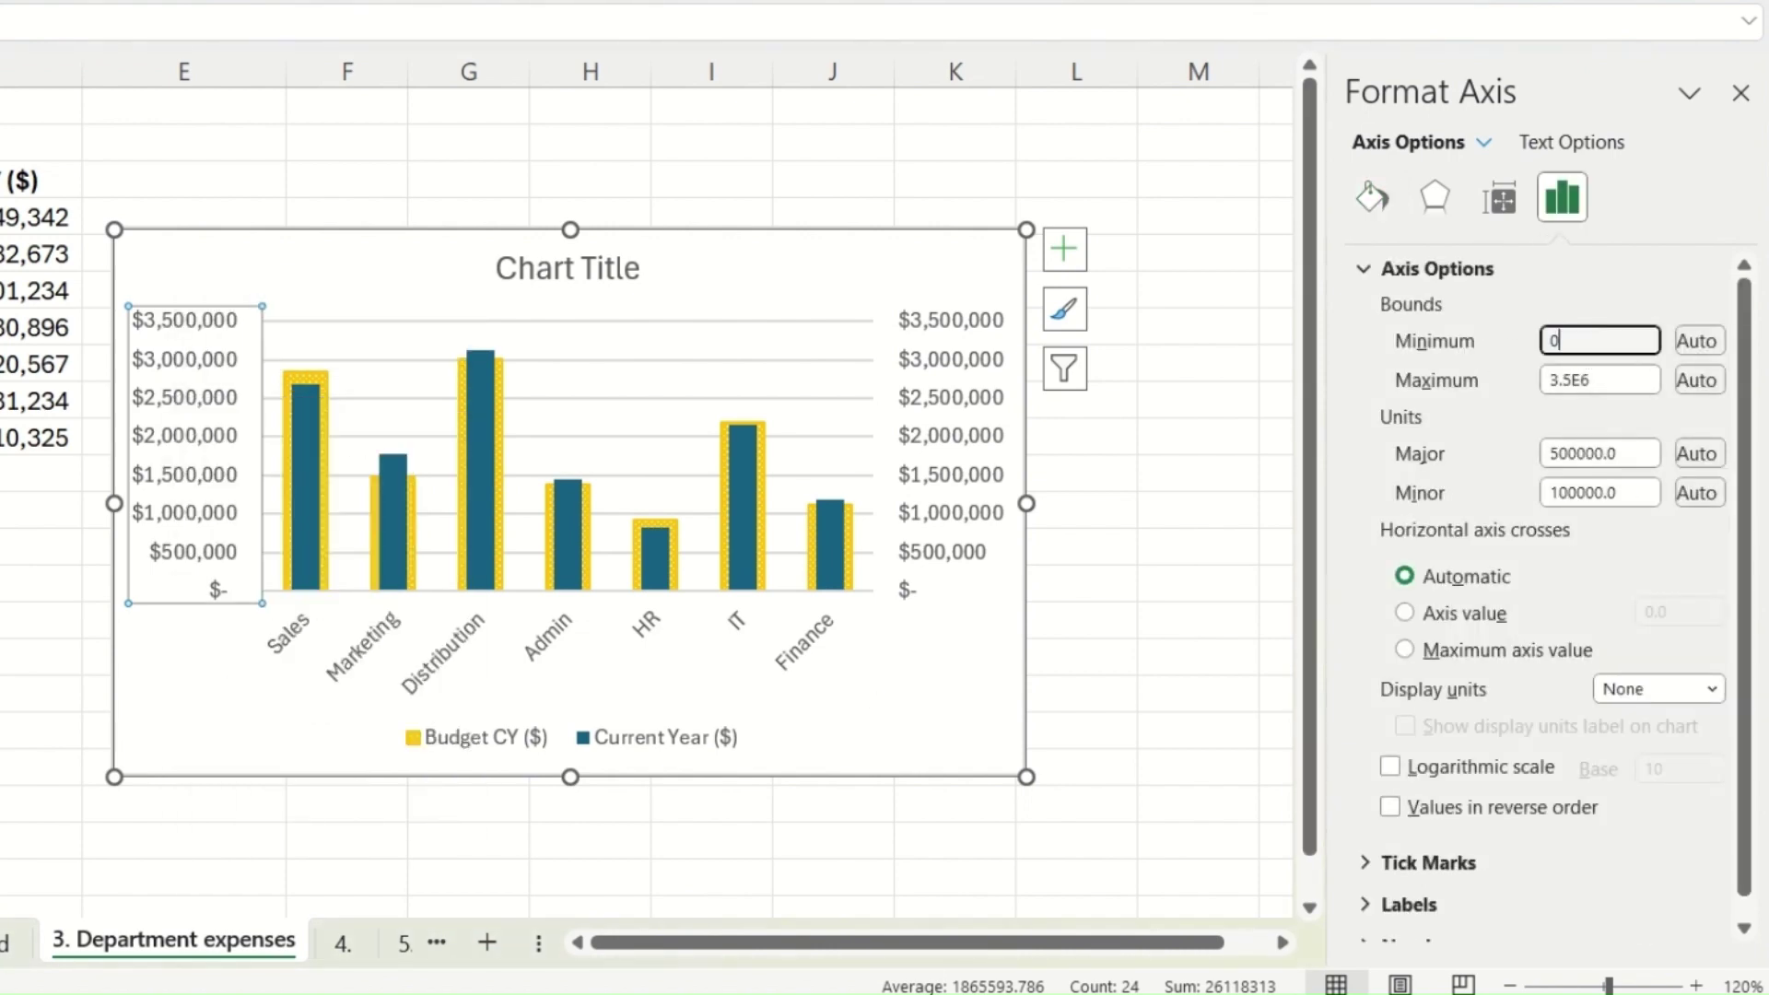
pyautogui.click(1634, 380)
pyautogui.write('400000')
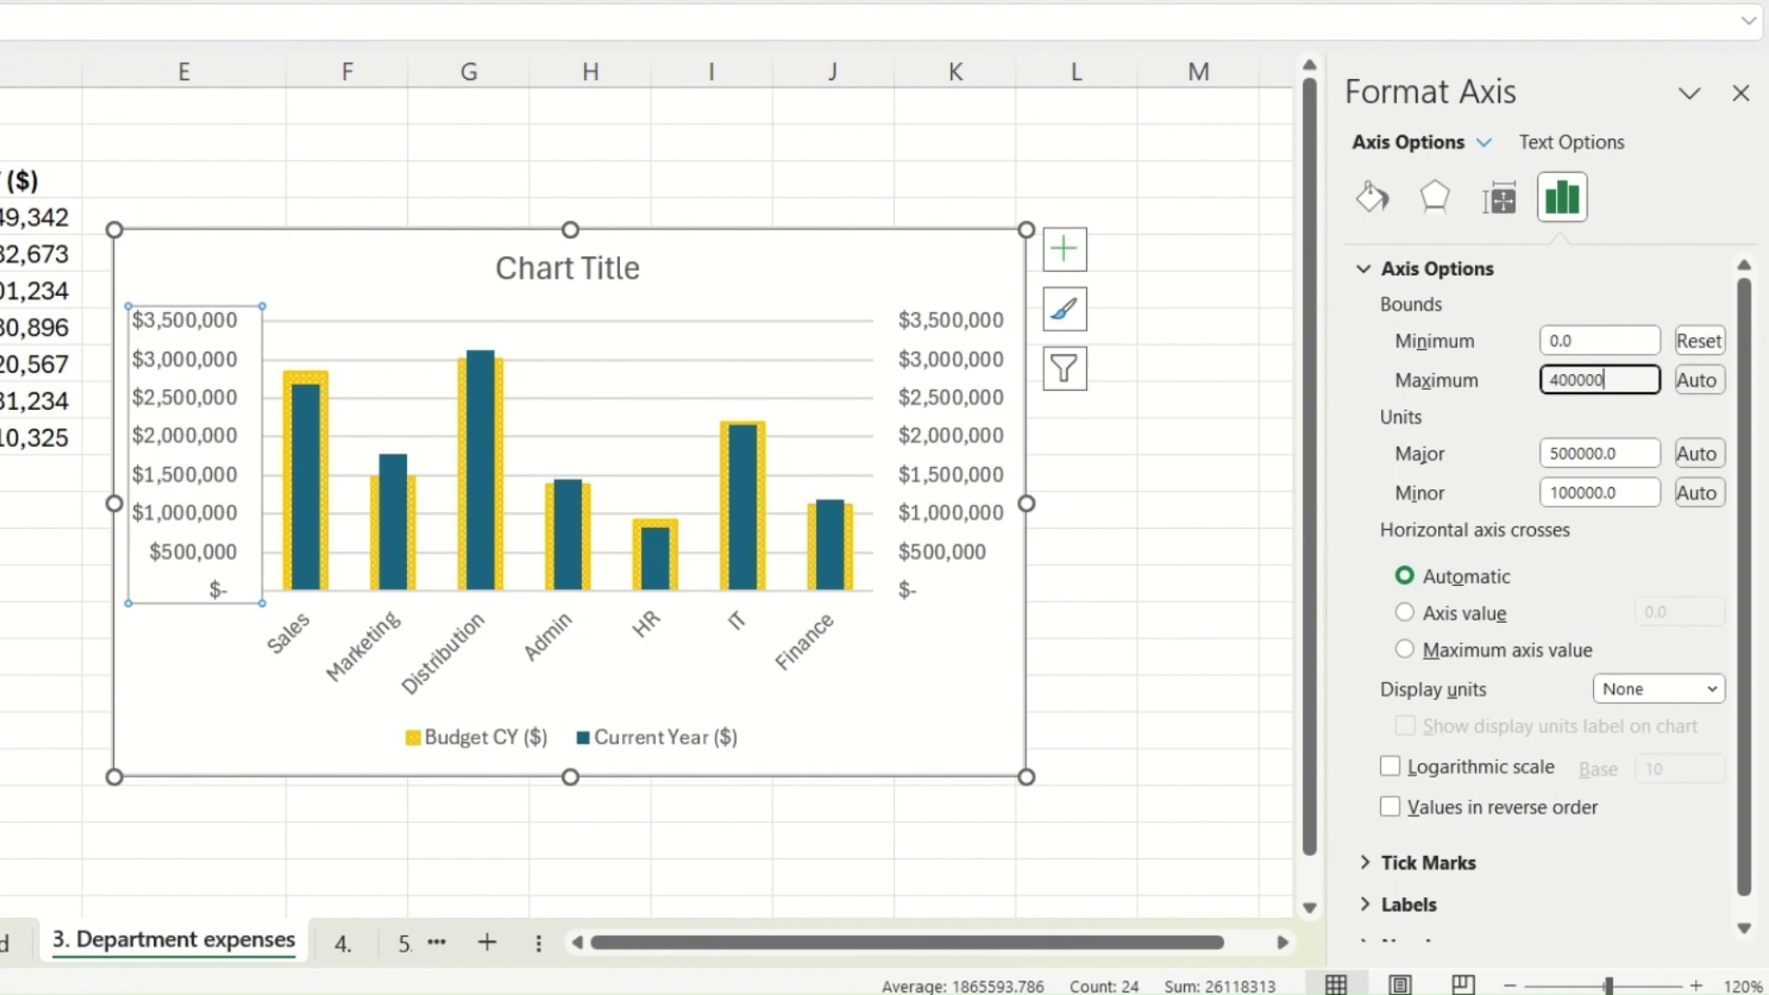
pyautogui.press('Return')
# Step: Open the Format Axis settings for the secondary vertical axis
pyautogui.click(947, 406)
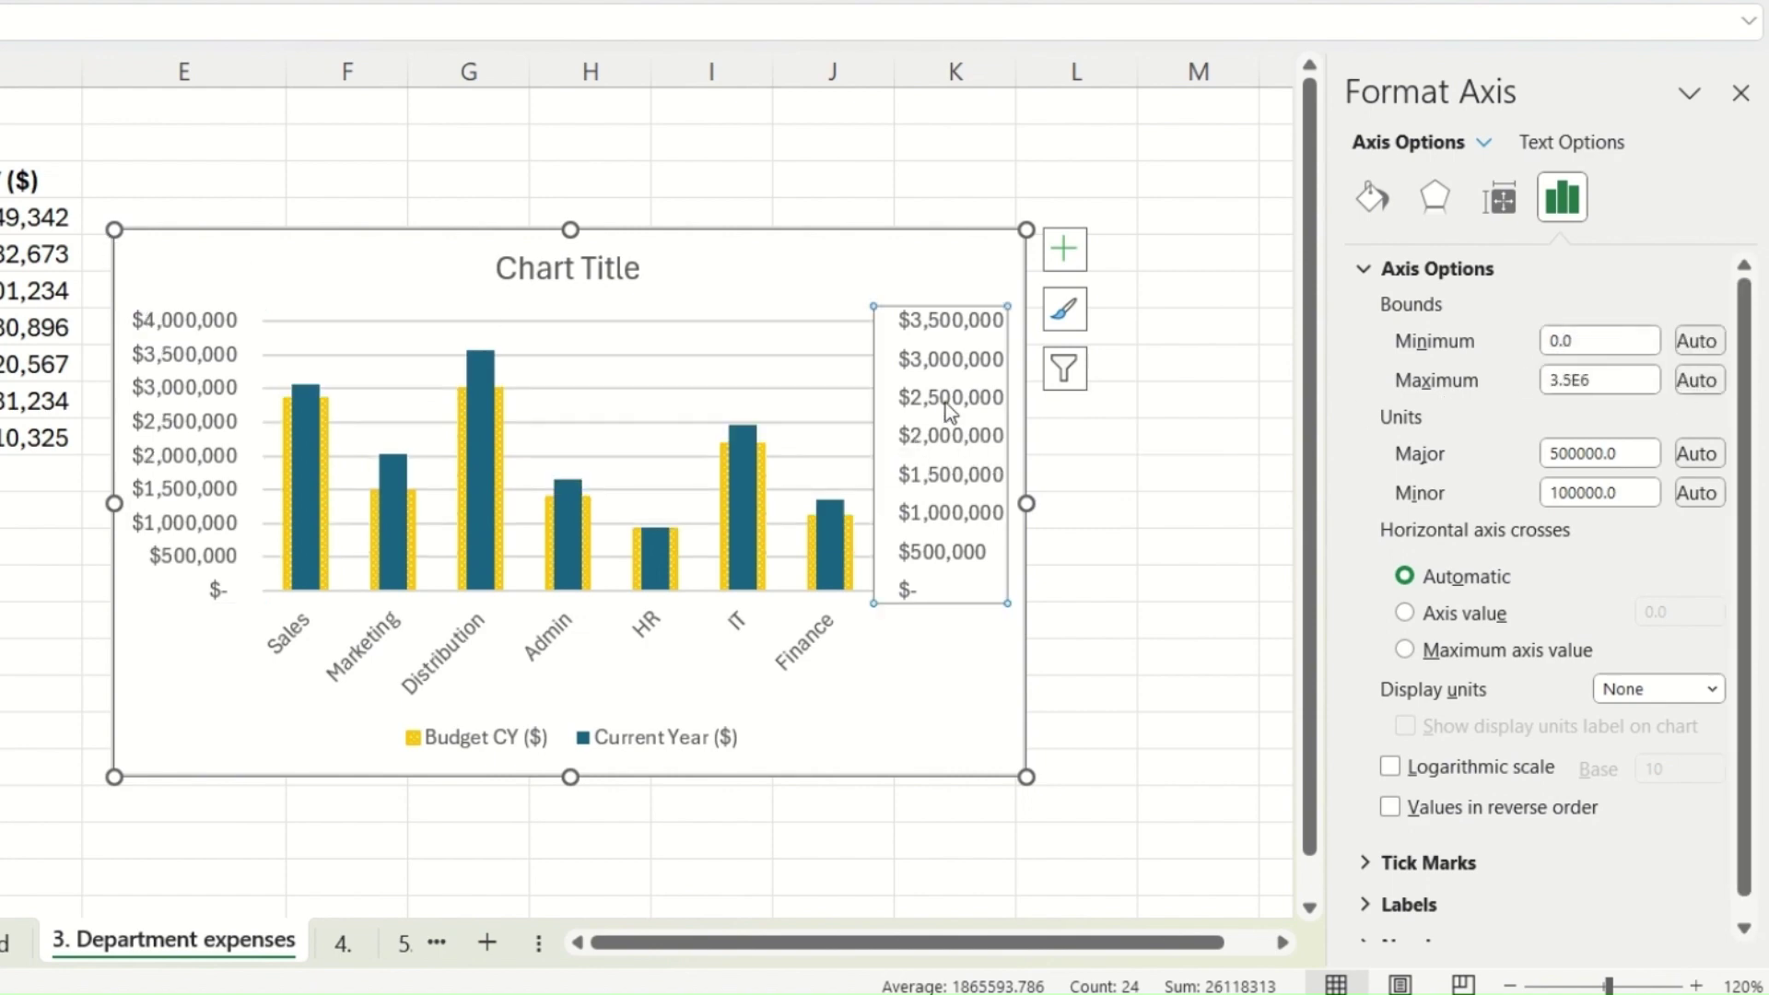
pyautogui.rightClick(947, 406)
pyautogui.click(1060, 802)
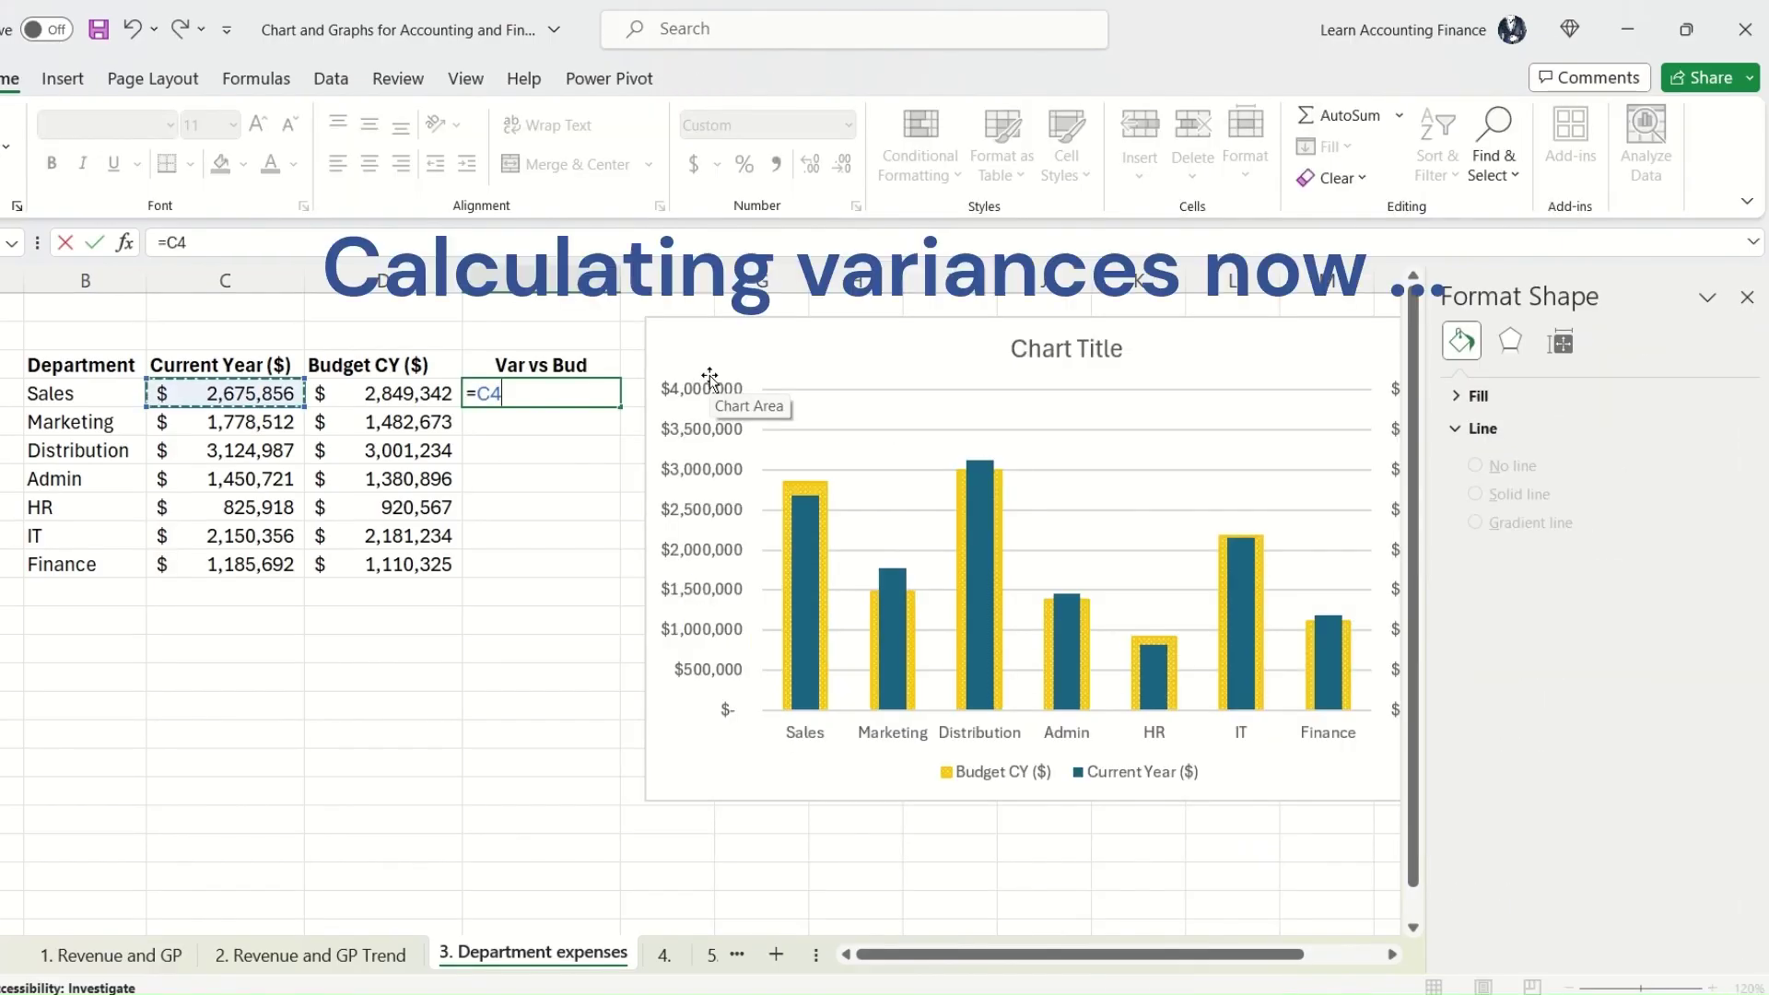
# Step: Enter the variance formula =(C4-D4)/1000 in E4
pyautogui.write('-D4')
pyautogui.press('Return')
pyautogui.press('Up')
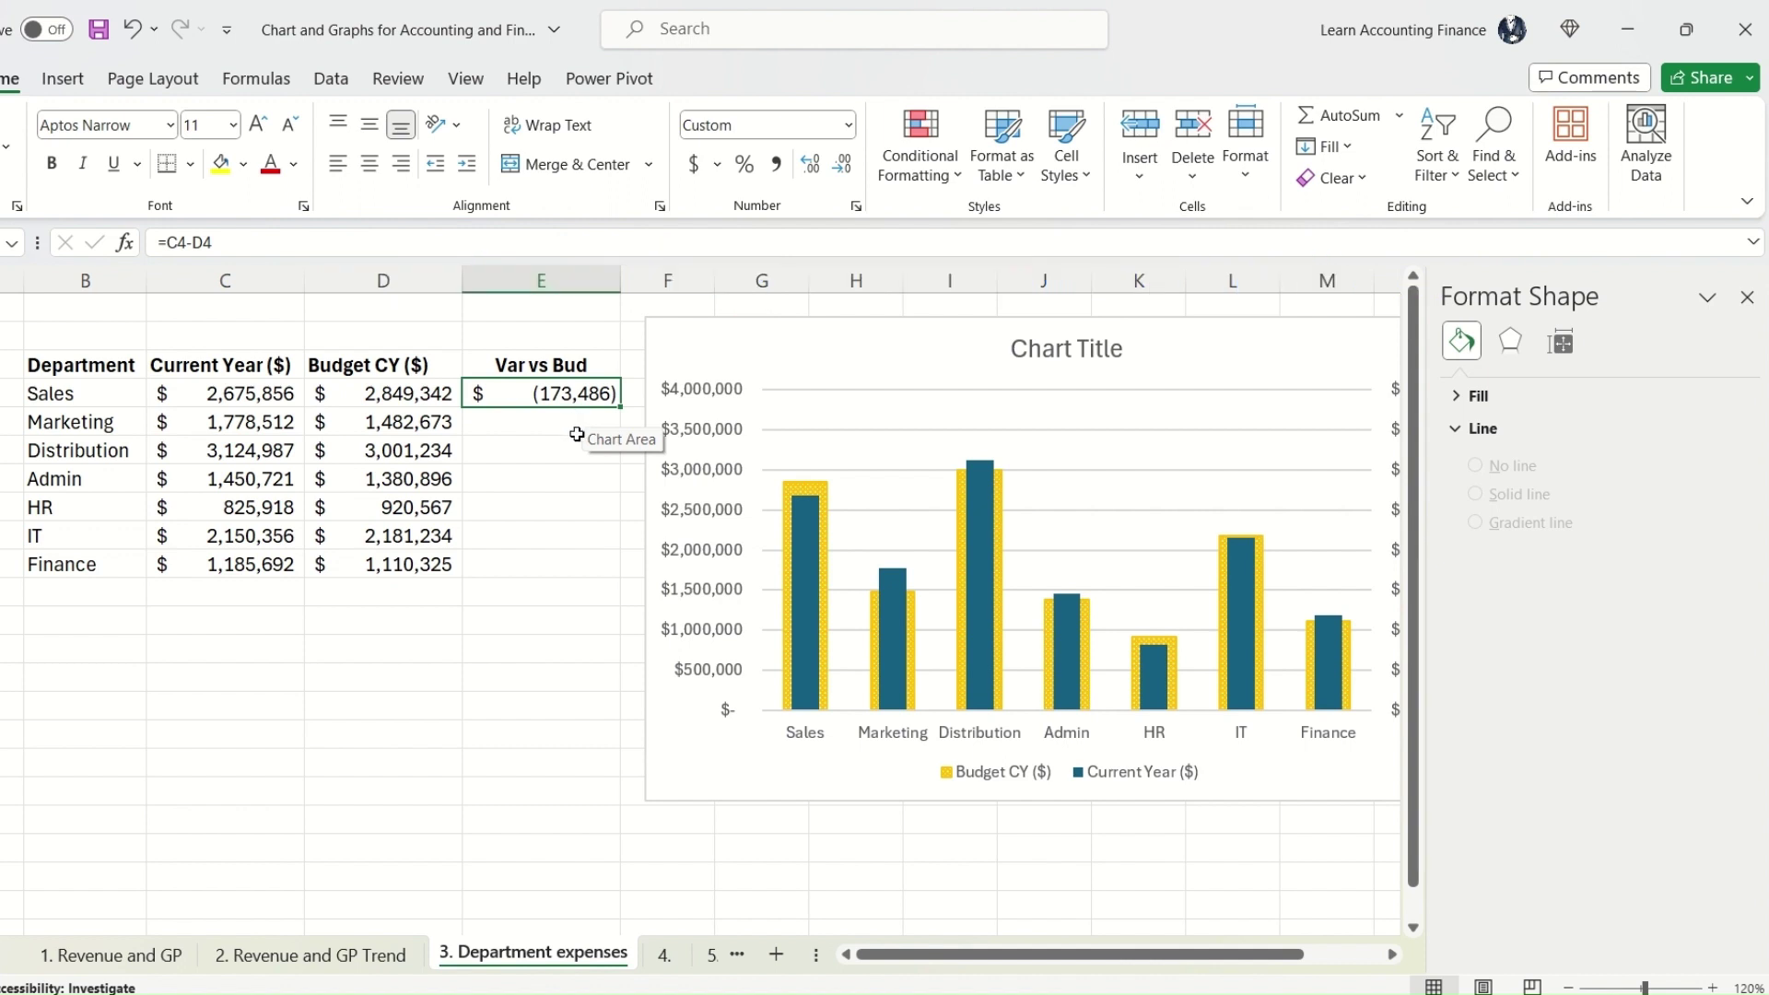
pyautogui.click(262, 244)
pyautogui.press('Home')
pyautogui.press('Right')
pyautogui.write('(')
pyautogui.press('End')
pyautogui.write(')/1000')
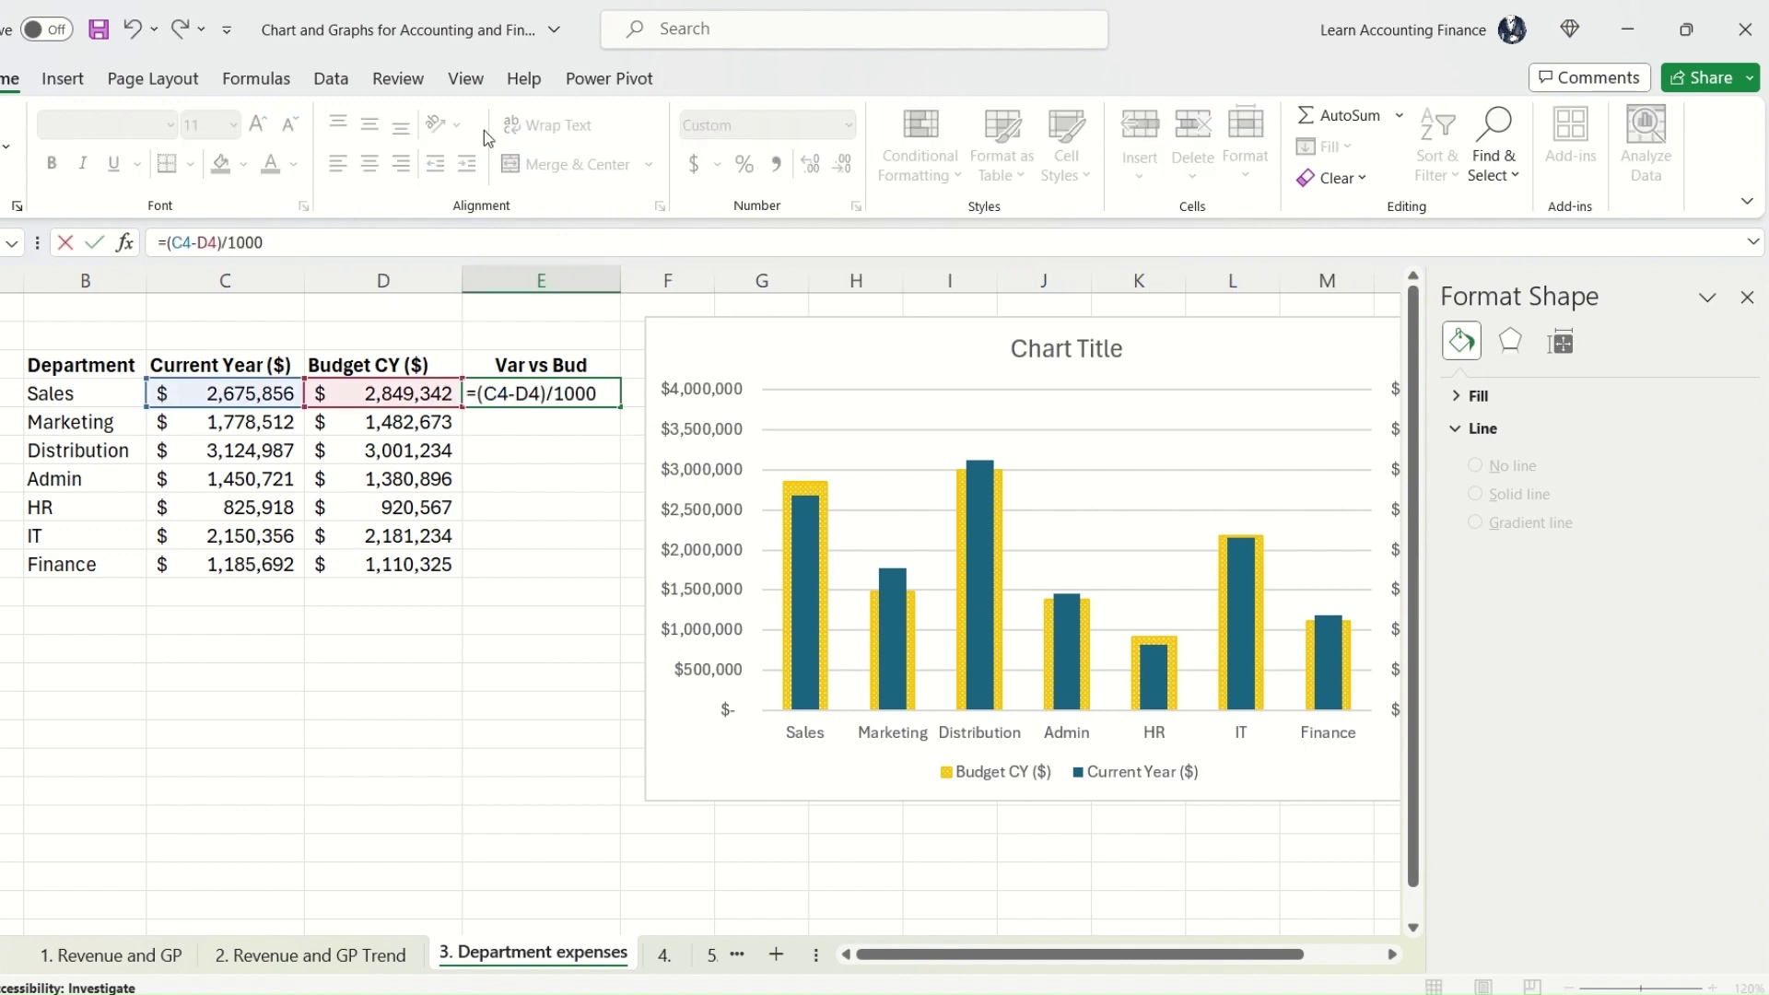
pyautogui.press('Return')
# Step: Copy the E4 variance formula down to E10 for Finance
pyautogui.press('Up')
pyautogui.moveTo(622, 406); pyautogui.dragTo(584, 569)
pyautogui.click(63, 79)
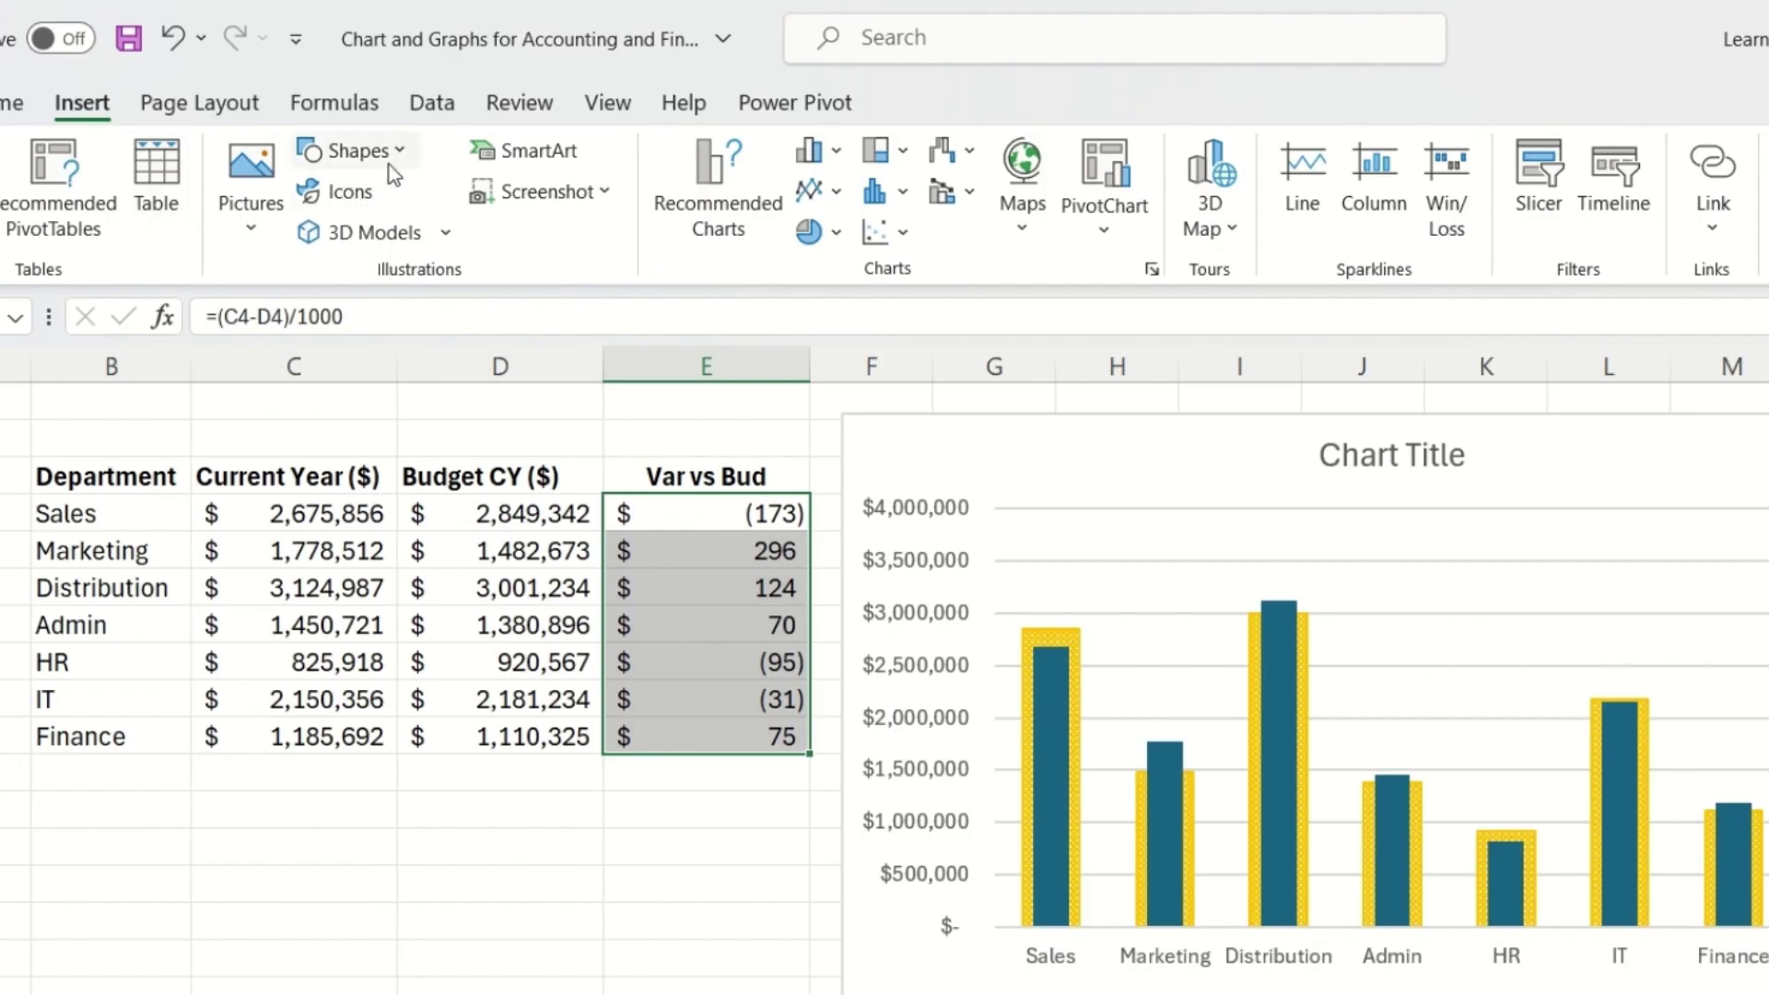
# Step: Draw a rectangle shape on the chart
pyautogui.click(307, 118)
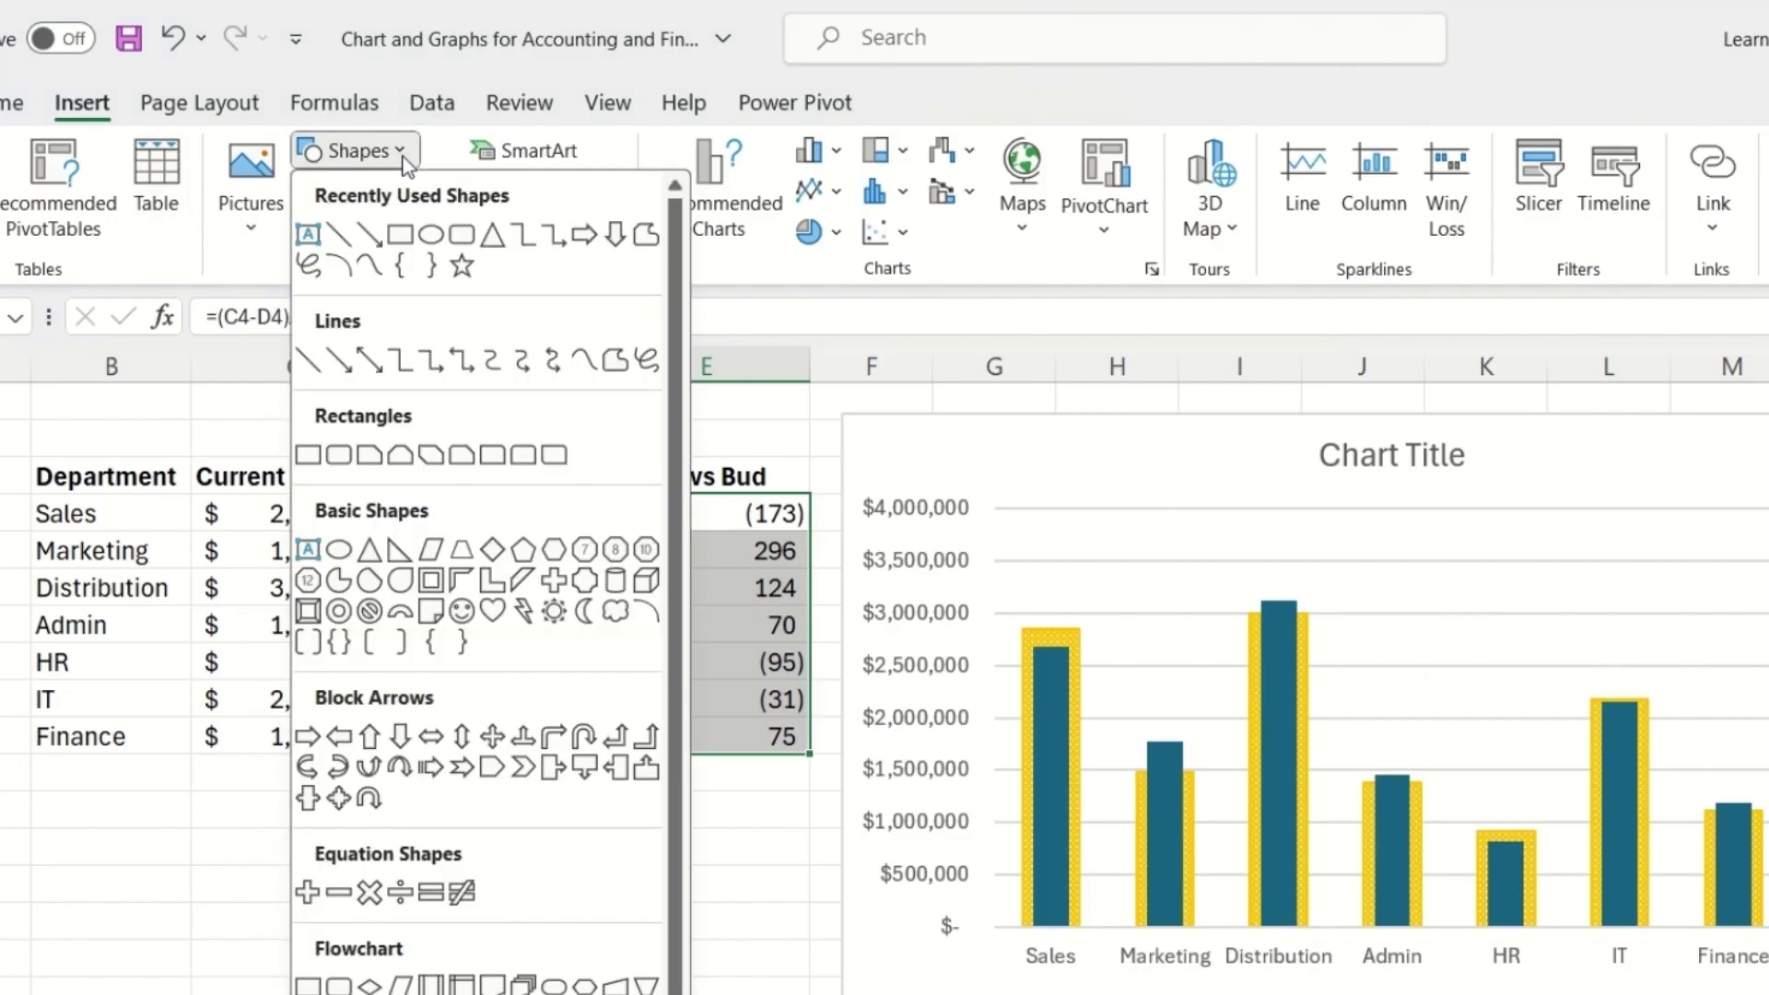
pyautogui.click(402, 236)
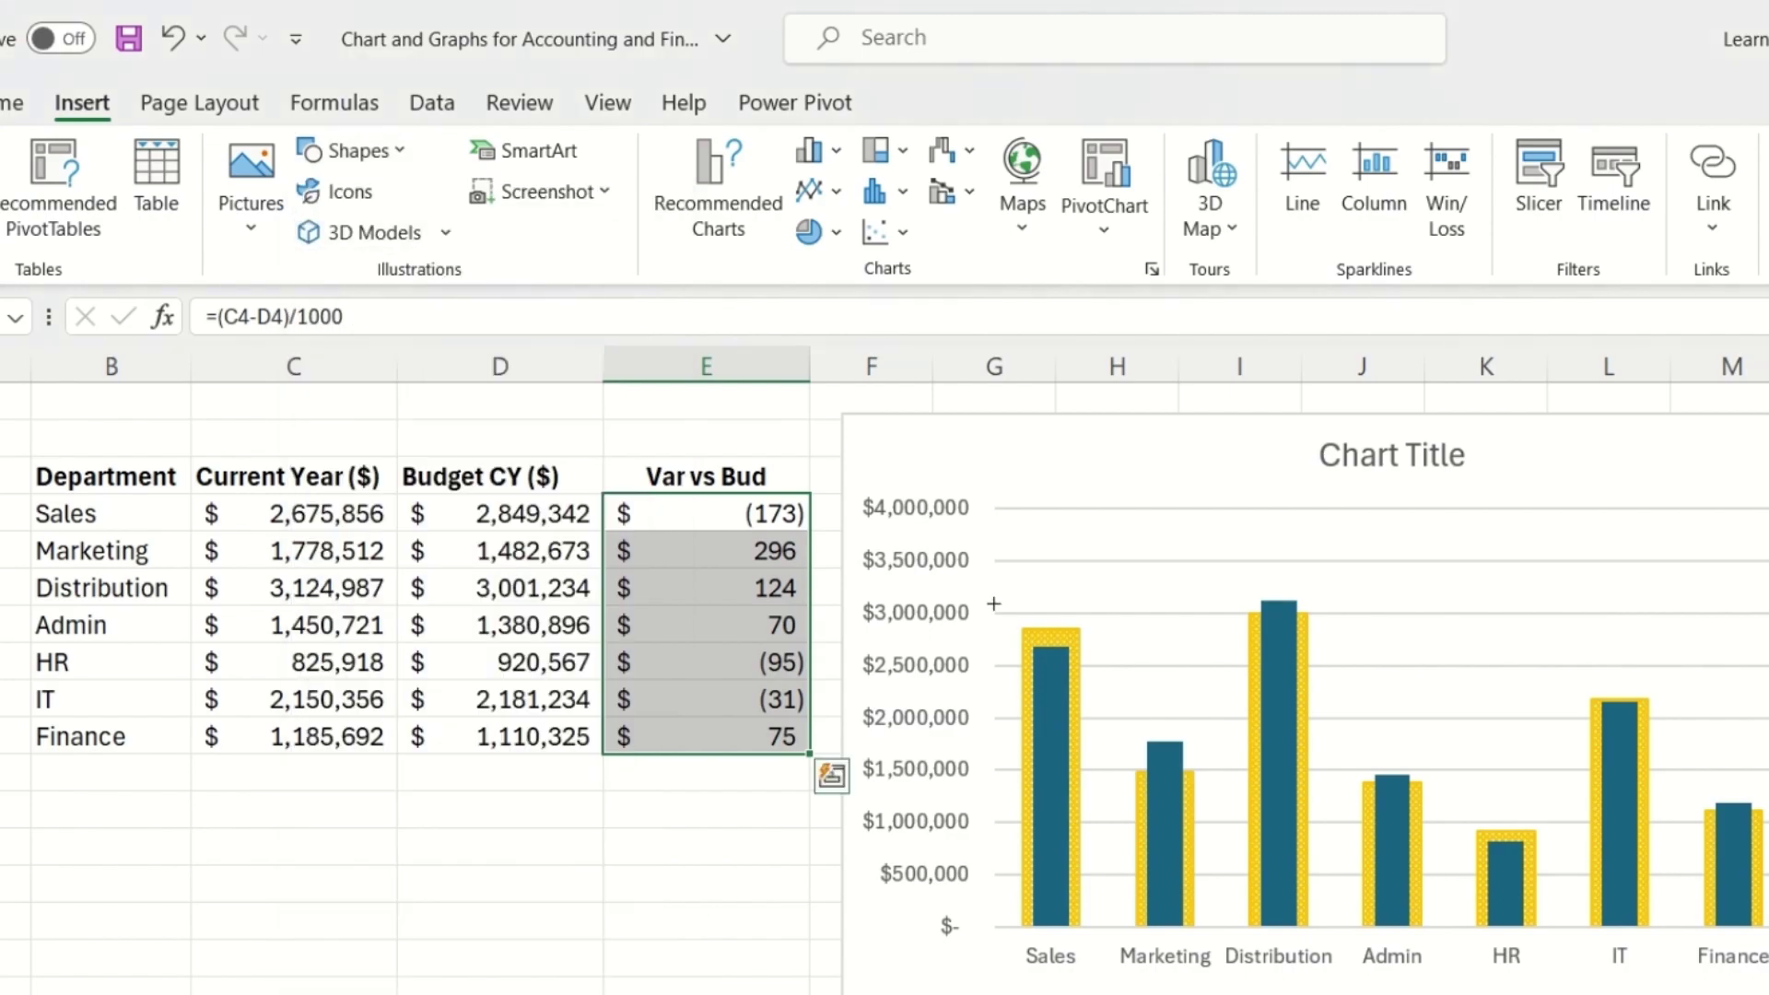
pyautogui.moveTo(995, 481); pyautogui.dragTo(1067, 519)
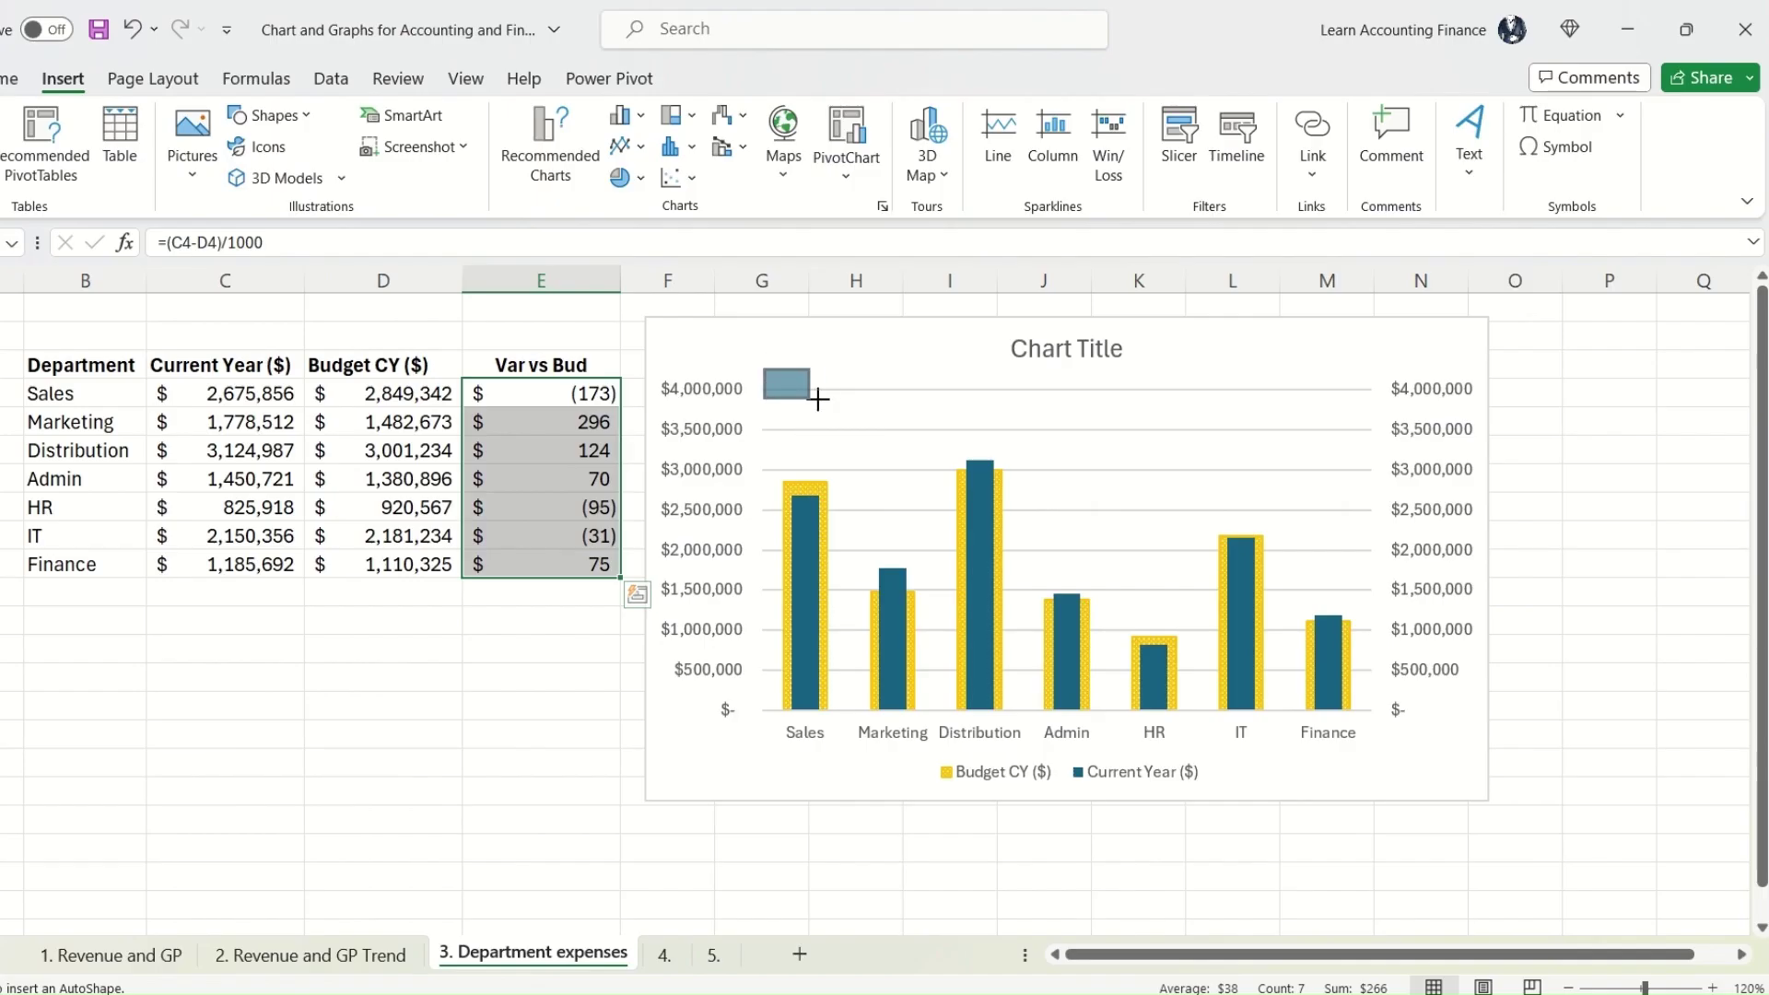
pyautogui.moveTo(819, 398); pyautogui.dragTo(872, 424)
# Step: Fill the rectangle with a gold From Center gradient
pyautogui.rightClick(829, 396)
pyautogui.click(937, 250)
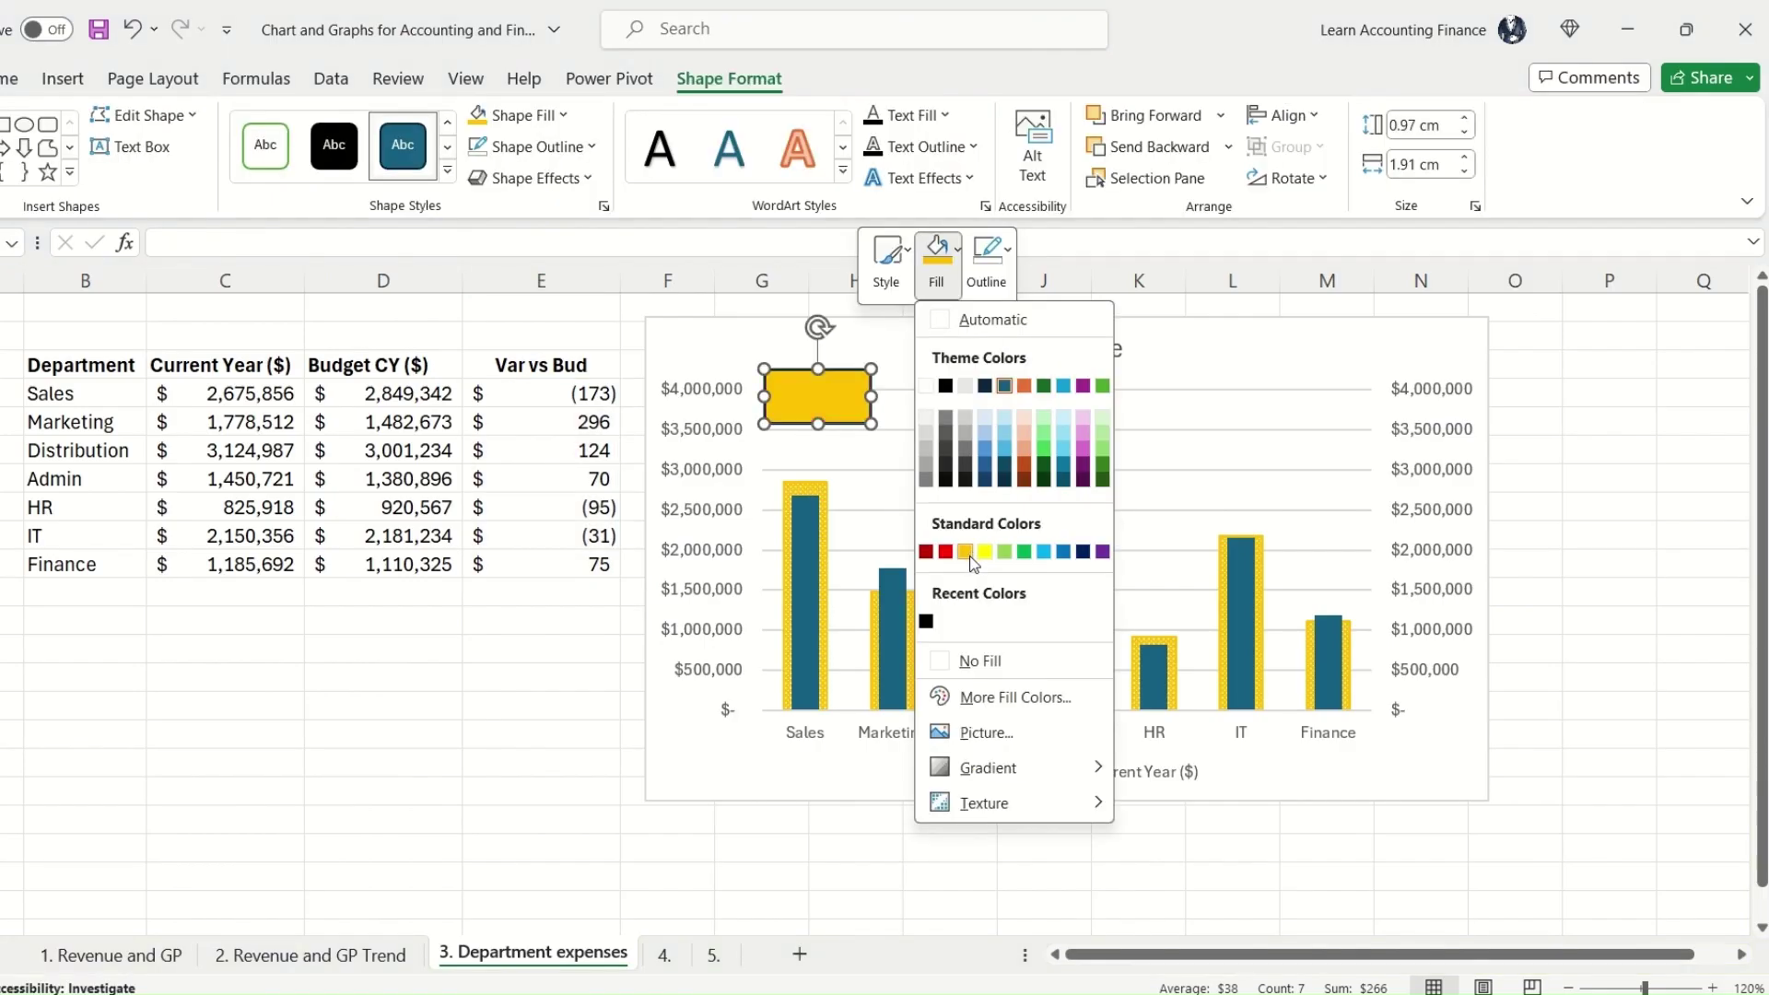
pyautogui.click(965, 552)
pyautogui.click(937, 250)
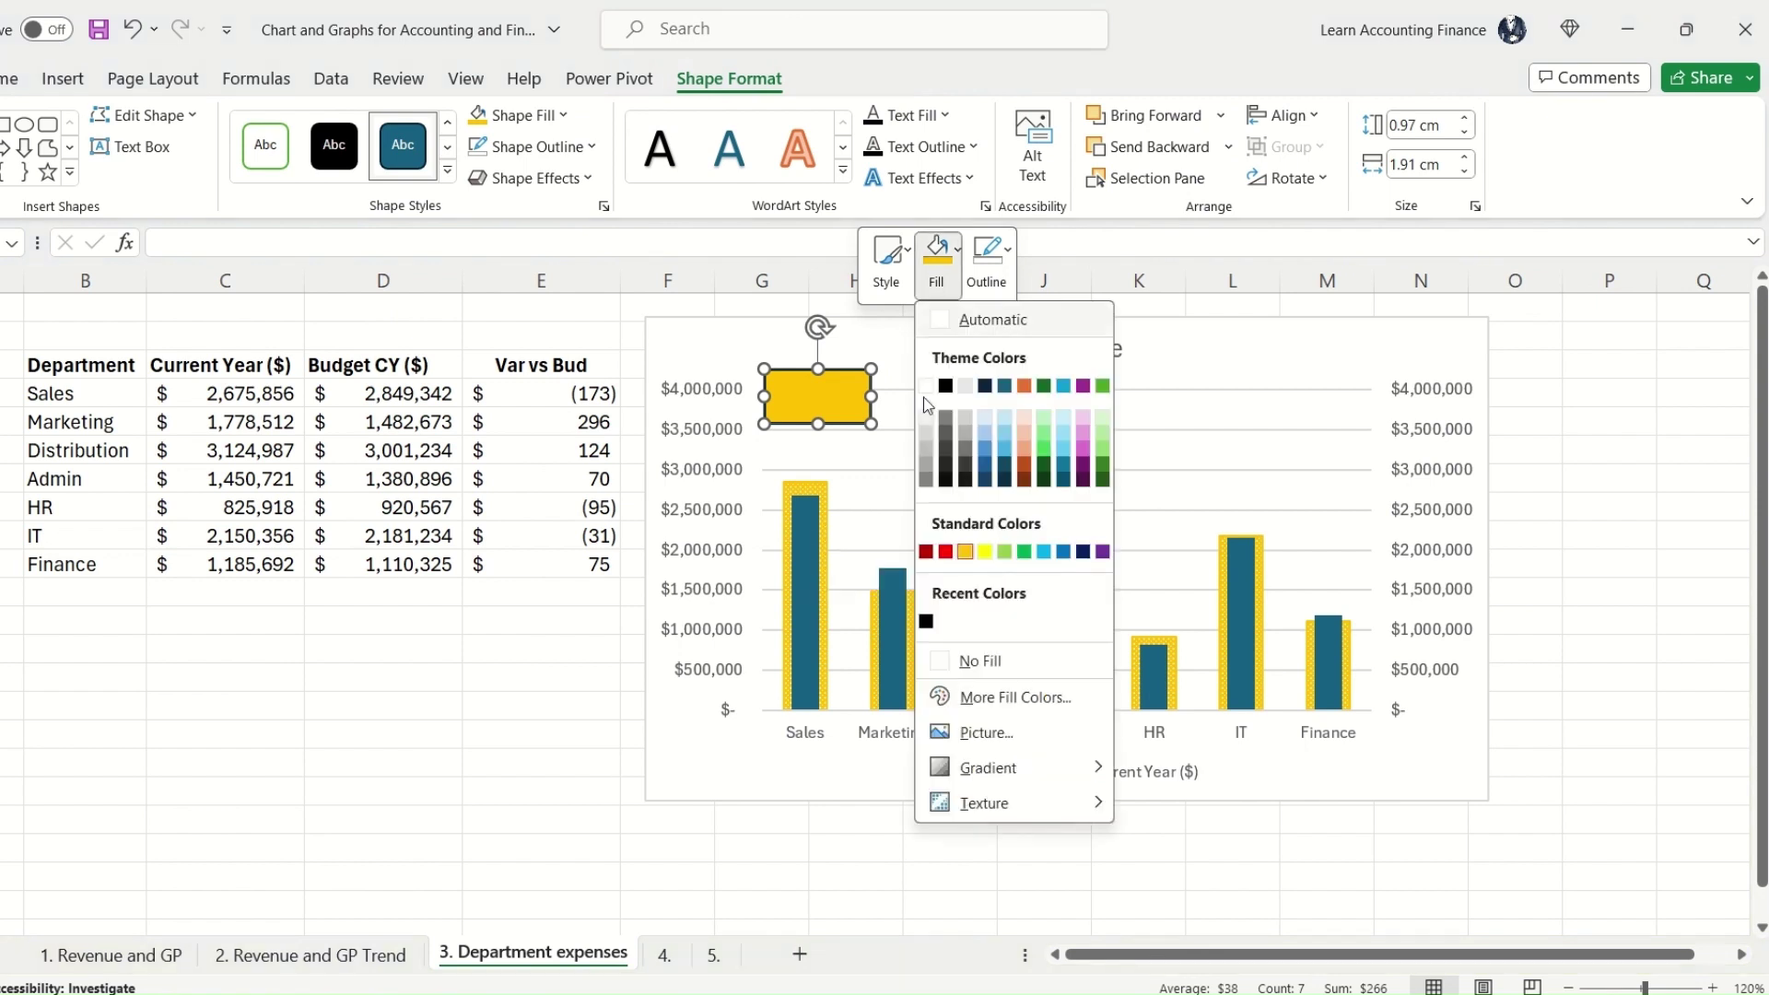
pyautogui.moveTo(1037, 781)
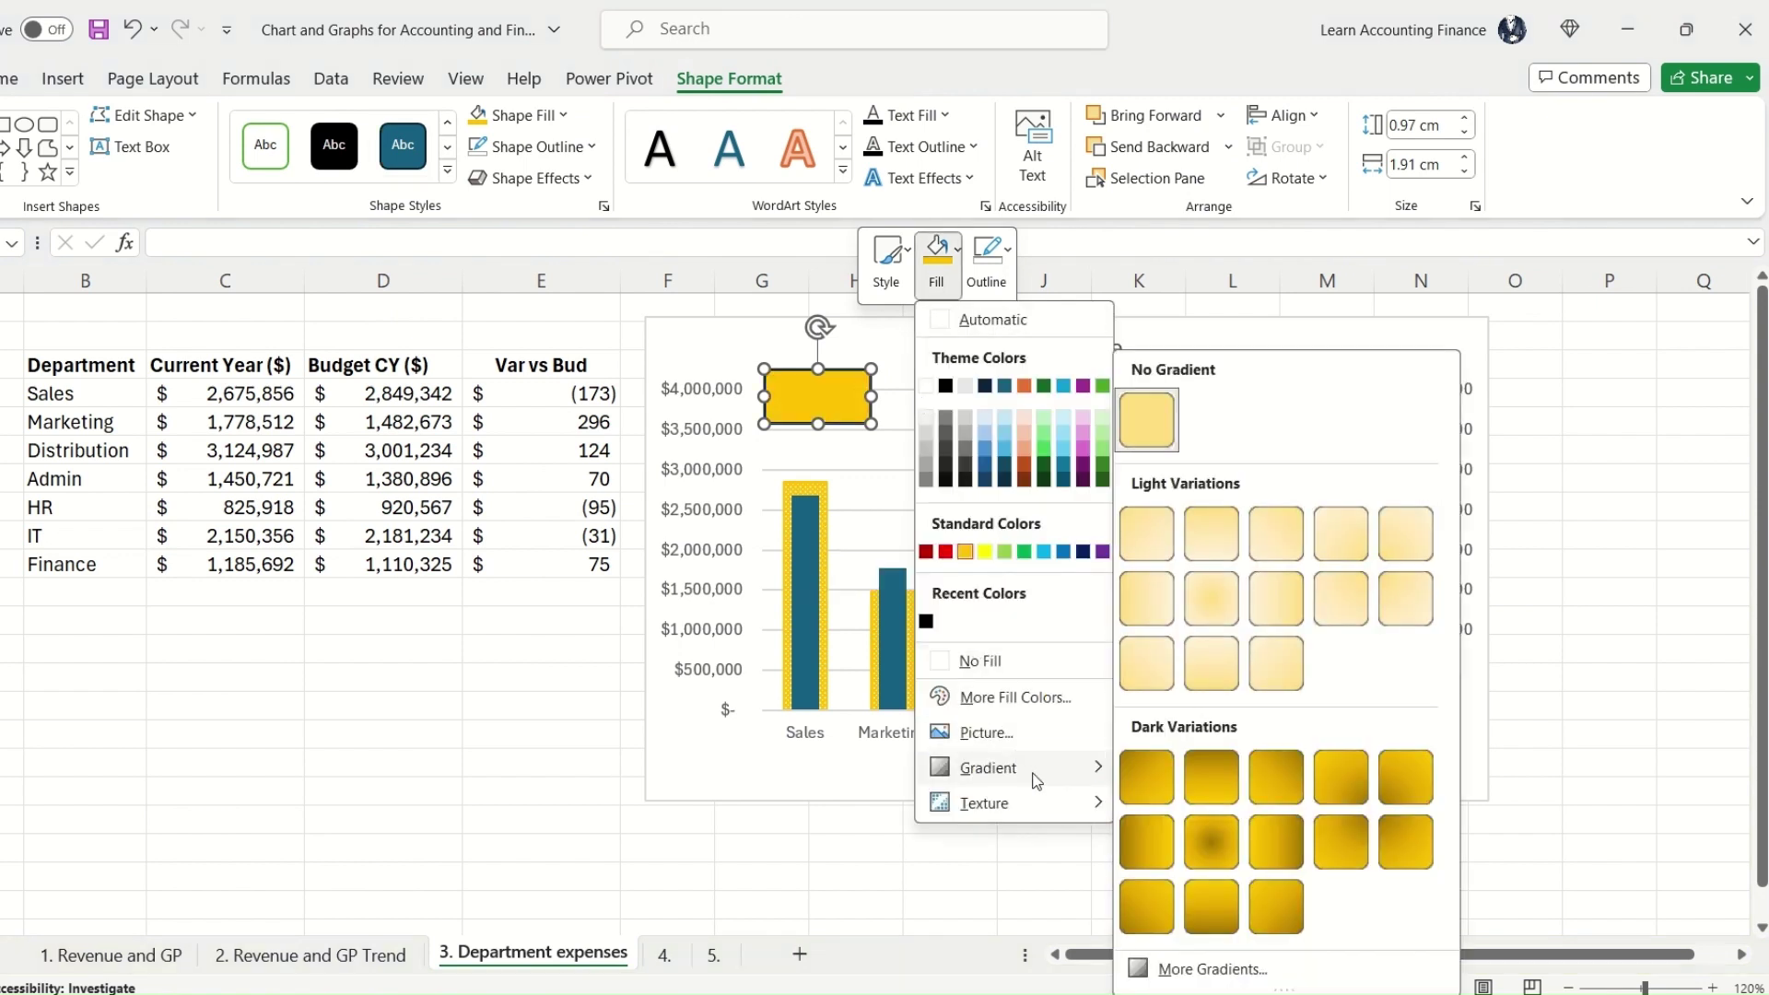
pyautogui.click(1200, 615)
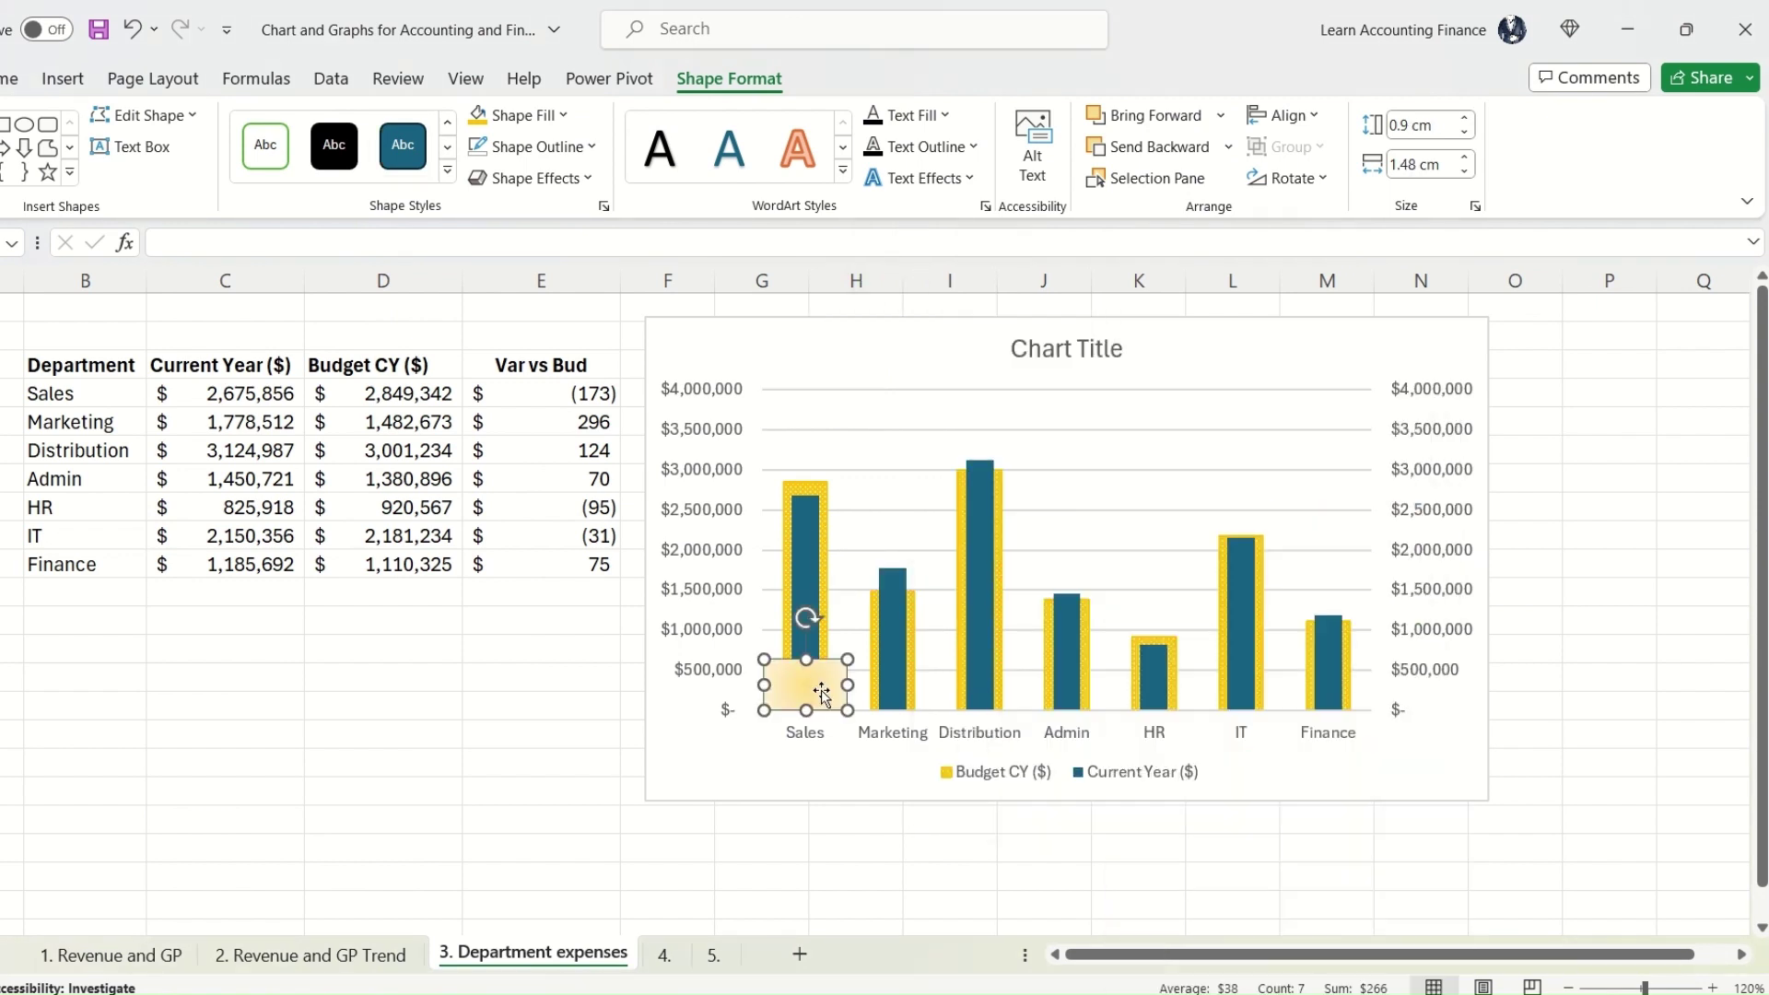
# Step: Link the rectangle's text to =$E$4 to show the $(173) Sales variance
pyautogui.click(216, 249)
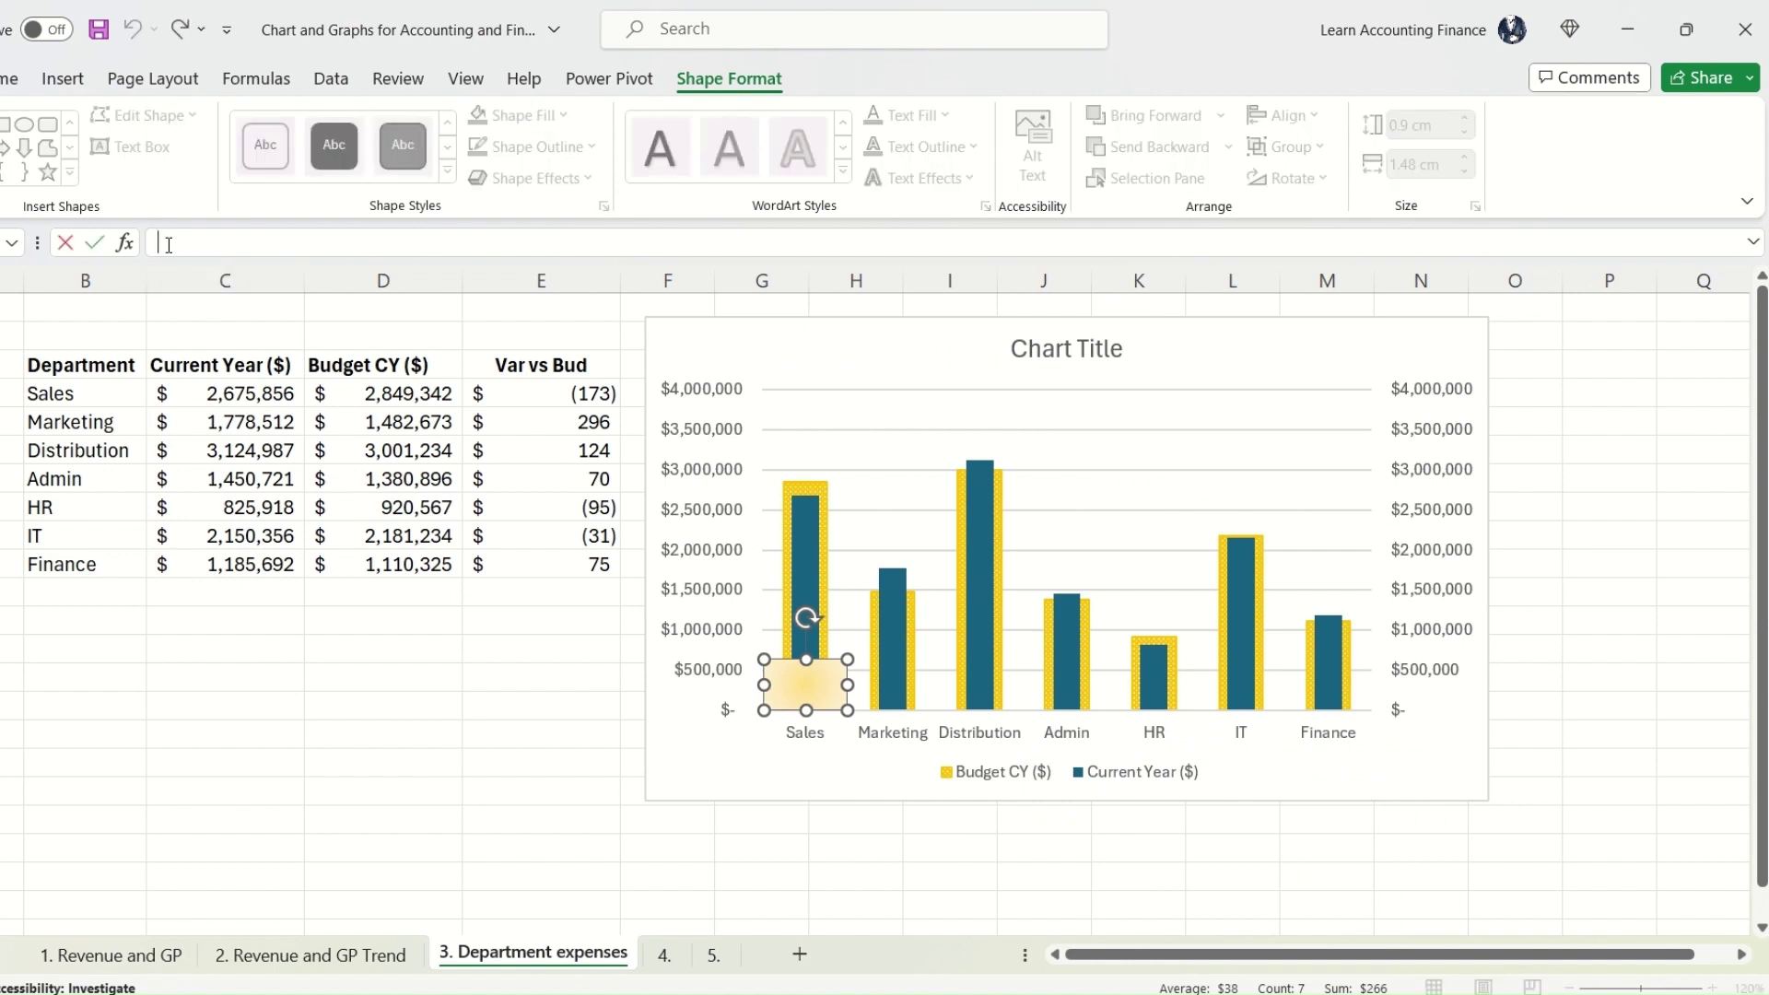
pyautogui.click(544, 395)
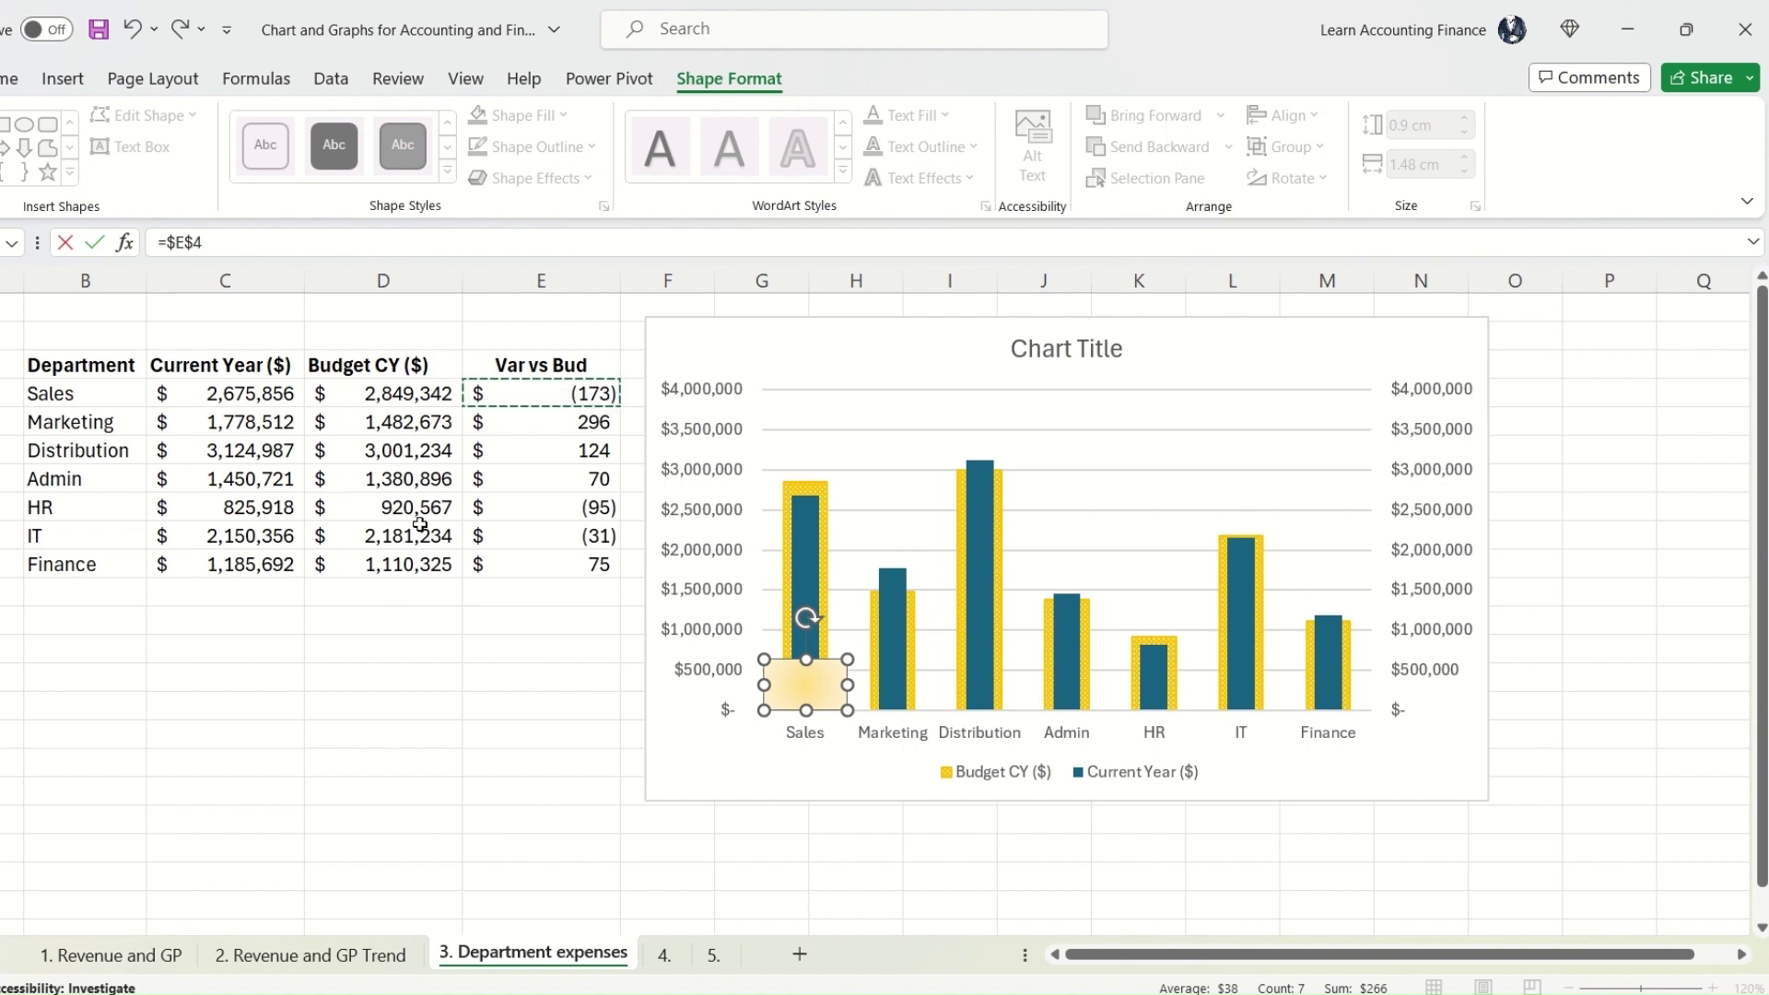
pyautogui.press('Return')
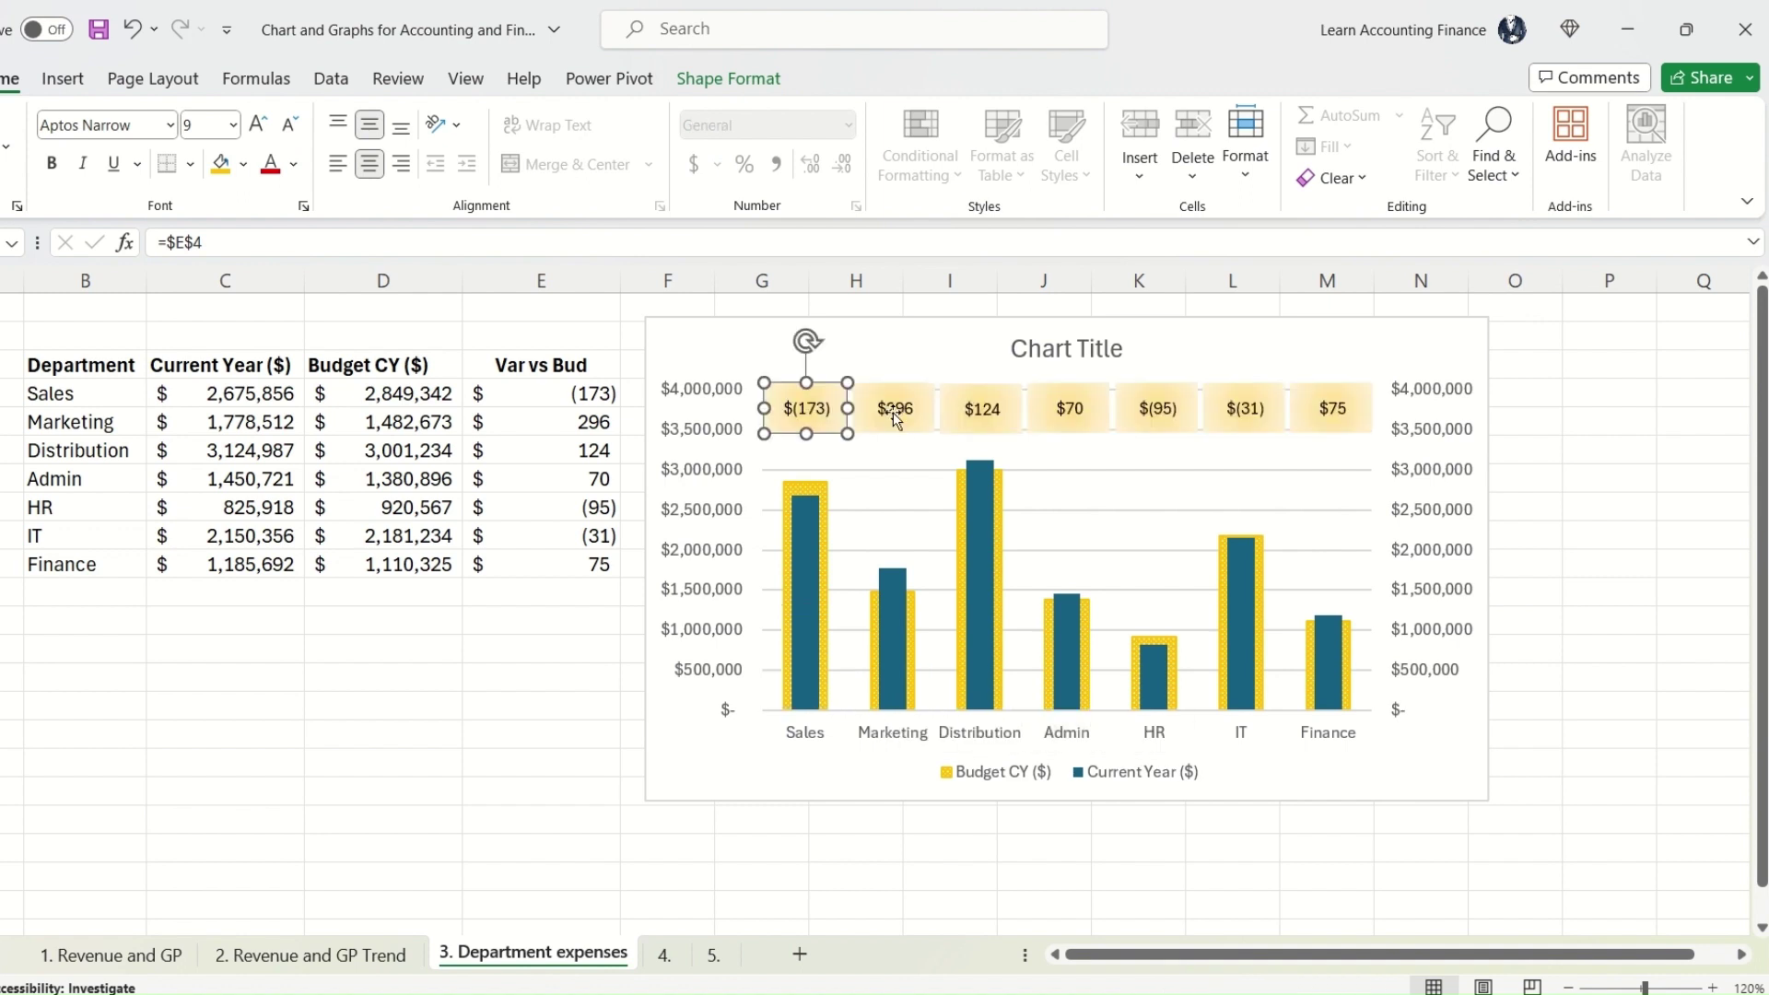
# Step: Select all seven variance boxes, $(173) through $75, and group them
pyautogui.keyDown('shift'); pyautogui.click(899, 409); pyautogui.keyUp('shift')
pyautogui.keyDown('shift'); pyautogui.click(1019, 427); pyautogui.keyUp('shift')
pyautogui.keyDown('shift'); pyautogui.click(1060, 420); pyautogui.keyUp('shift')
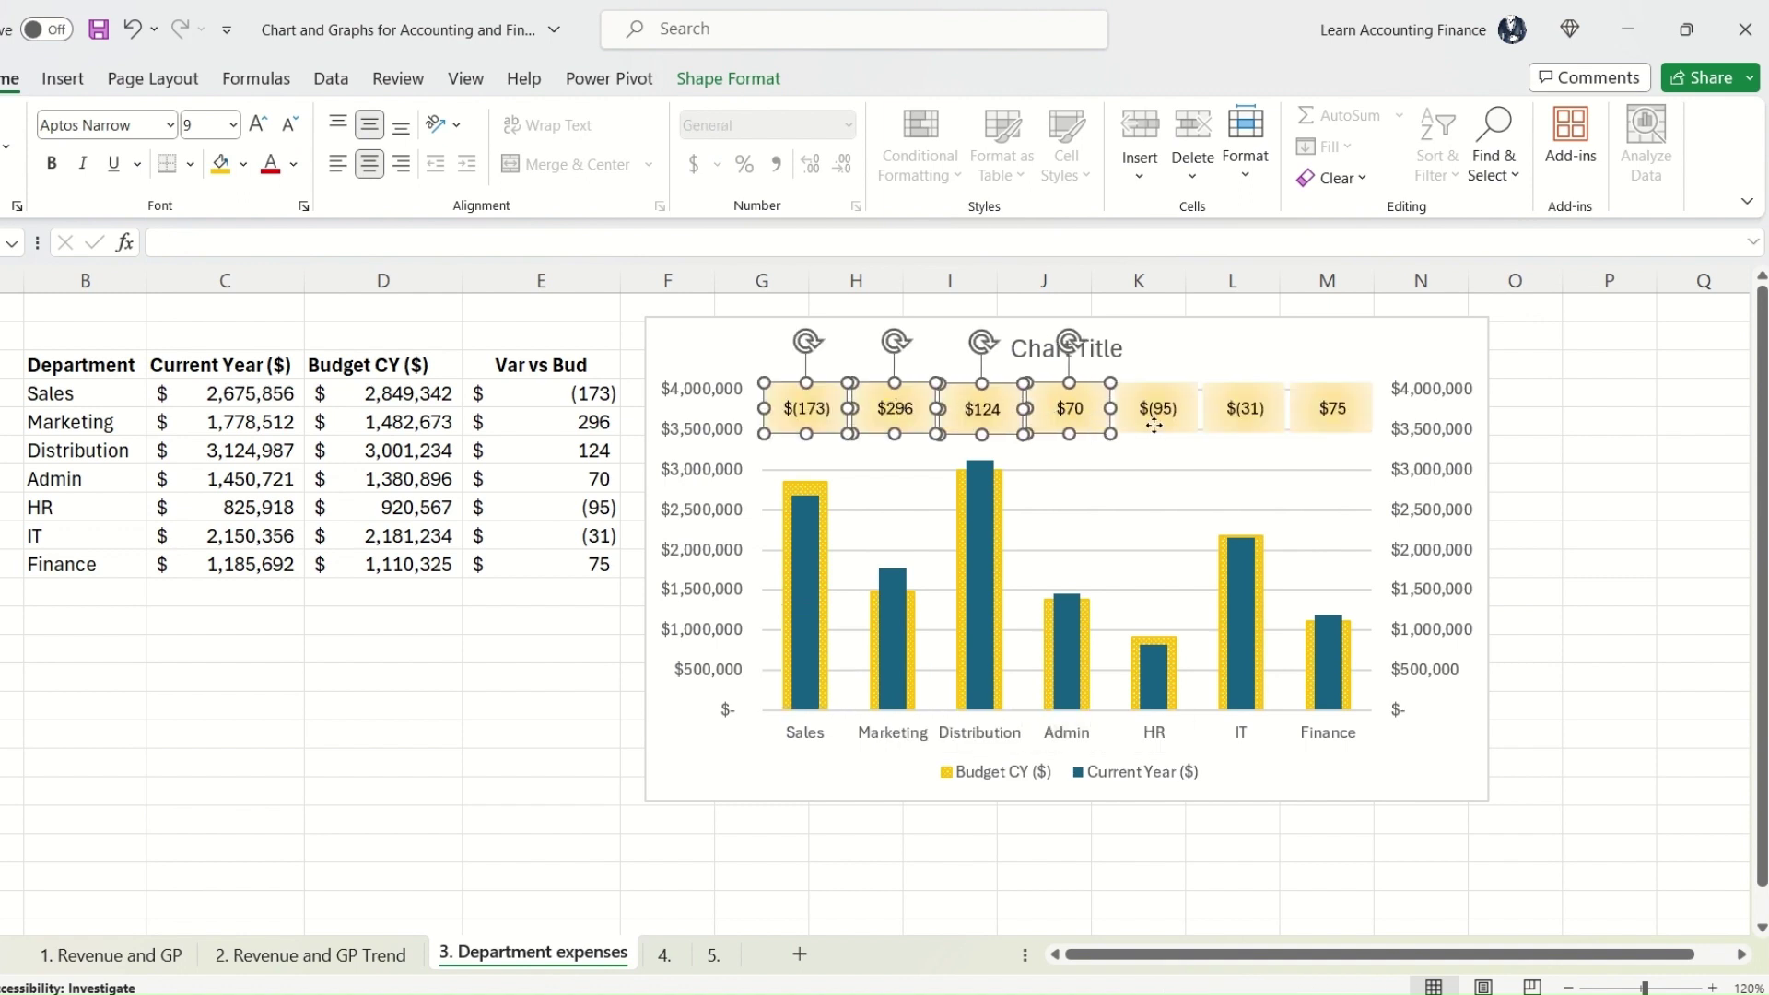
pyautogui.keyDown('shift'); pyautogui.click(1153, 425); pyautogui.keyUp('shift')
pyautogui.keyDown('shift'); pyautogui.click(1281, 431); pyautogui.keyUp('shift')
pyautogui.keyDown('shift'); pyautogui.click(1333, 429); pyautogui.keyUp('shift')
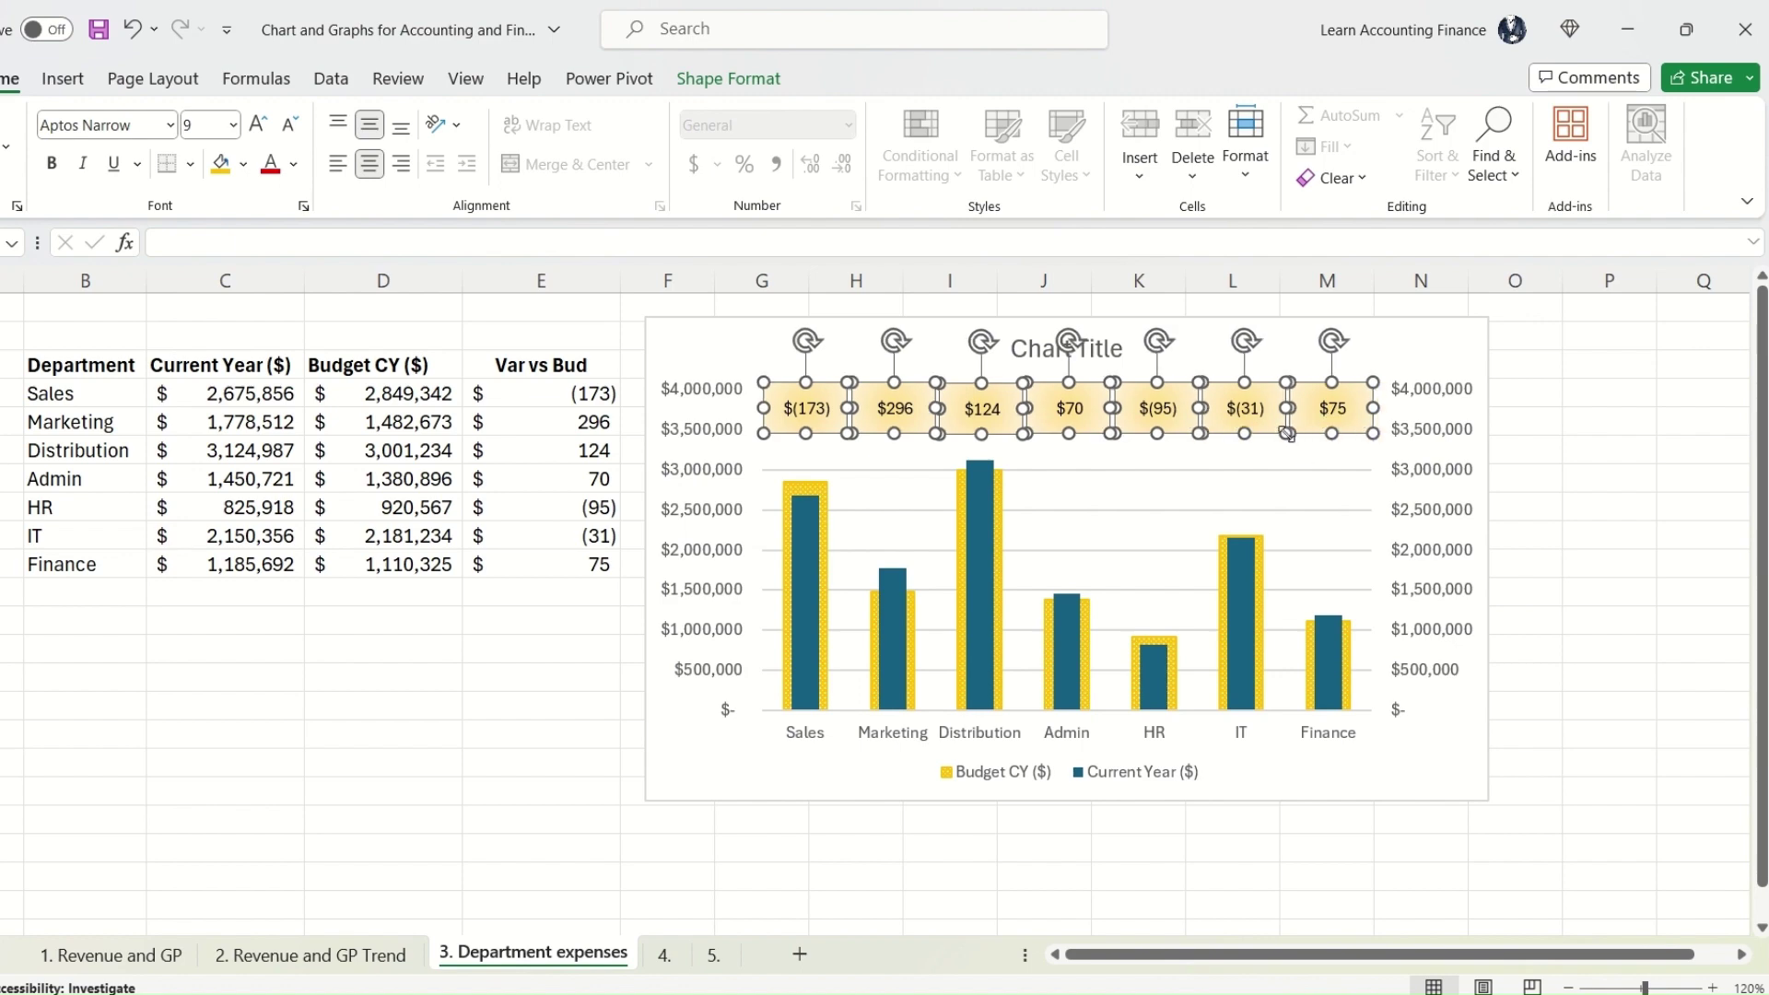
pyautogui.rightClick(1180, 411)
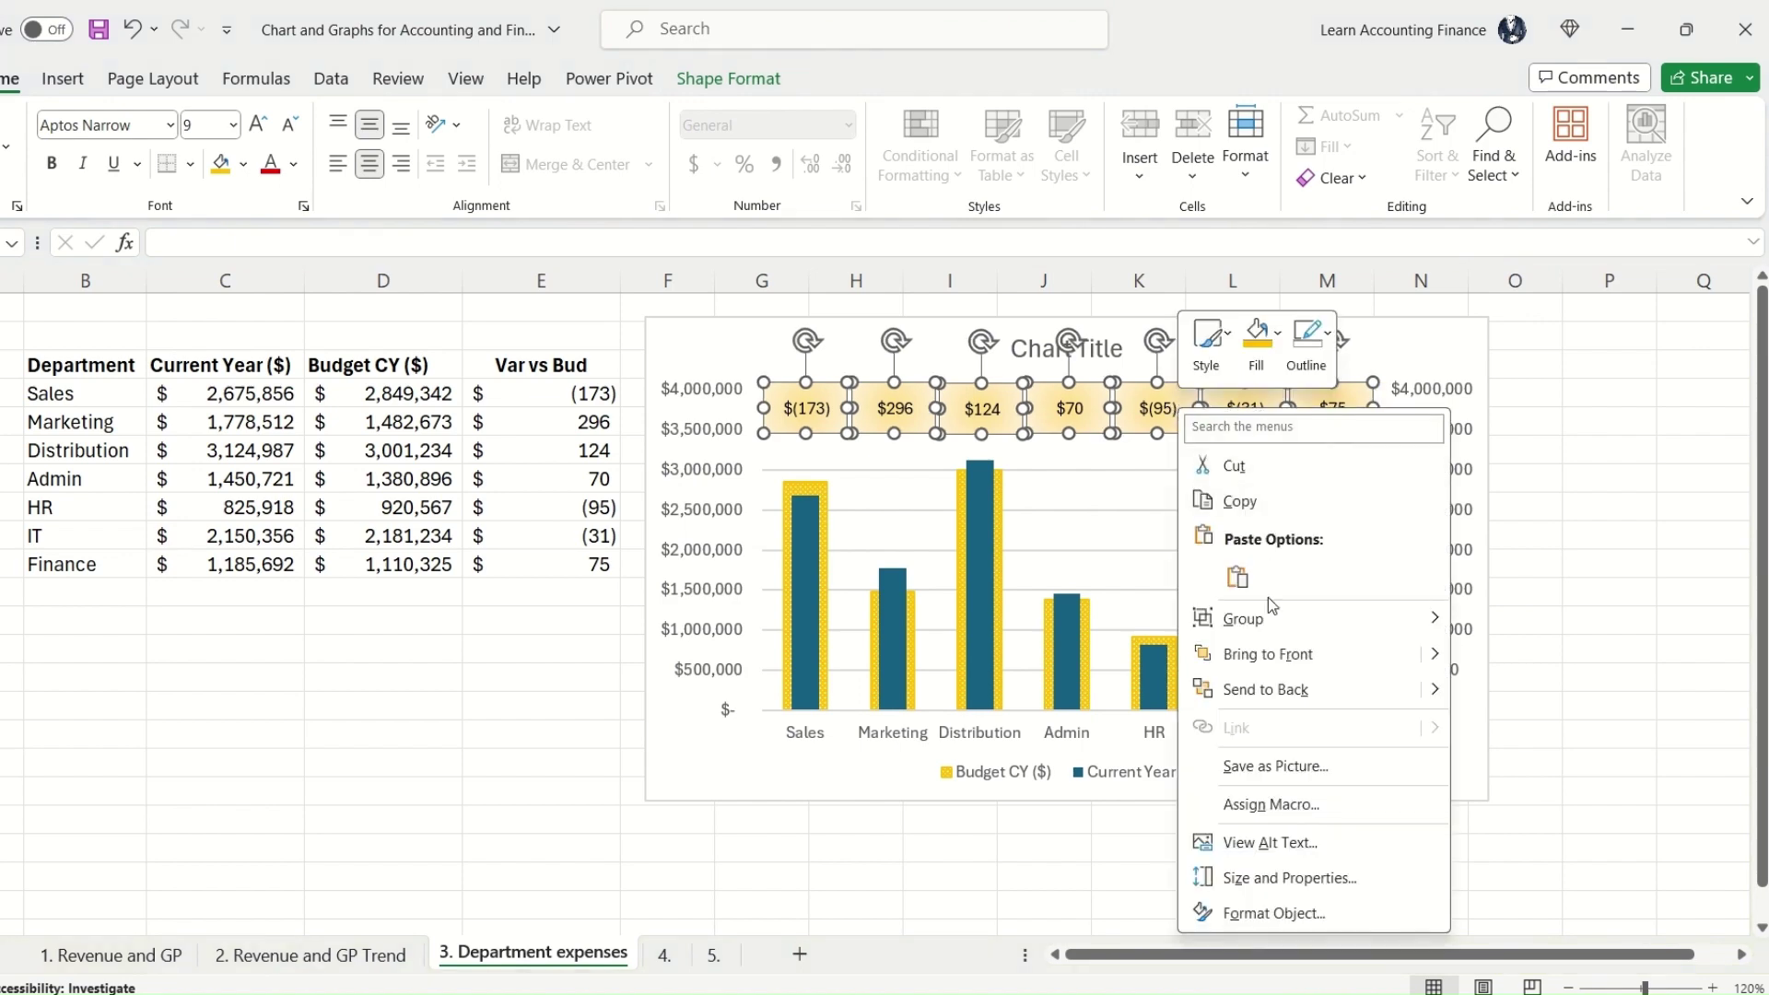
pyautogui.moveTo(1271, 619)
pyautogui.click(1514, 621)
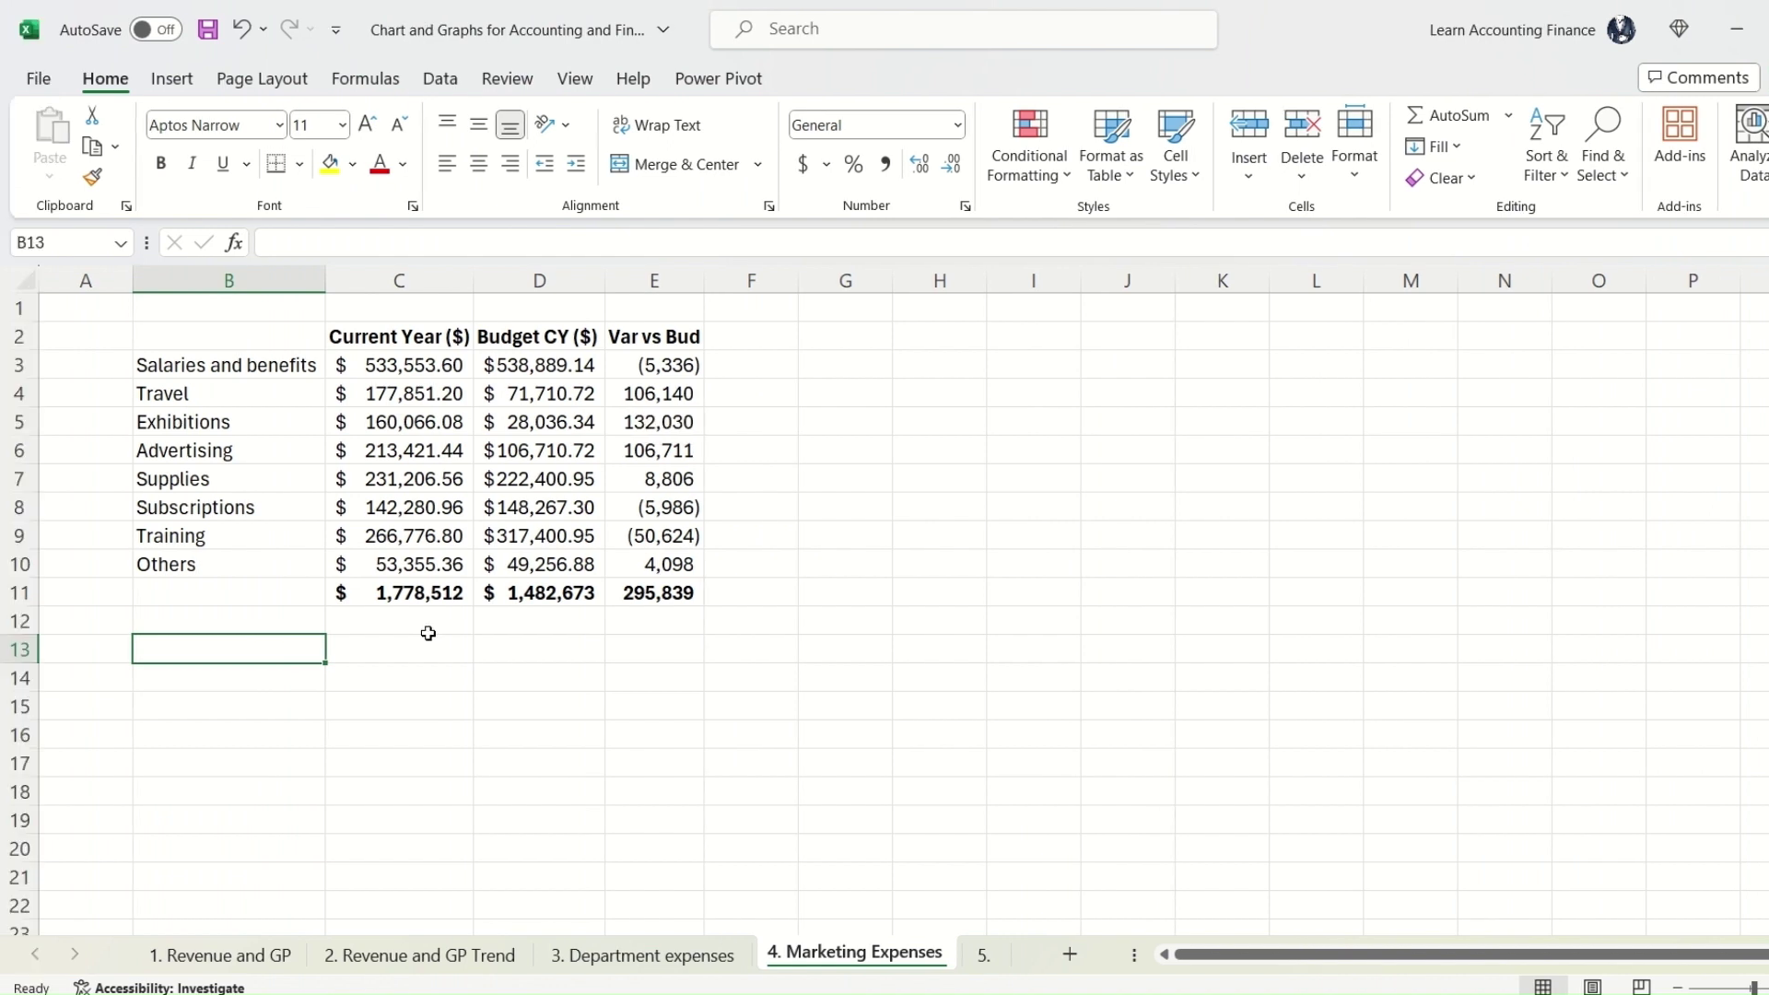
# Step: Reference the Budget CY ($) heading in B13, then move to the Salaries and benefits value cell
pyautogui.write('=')
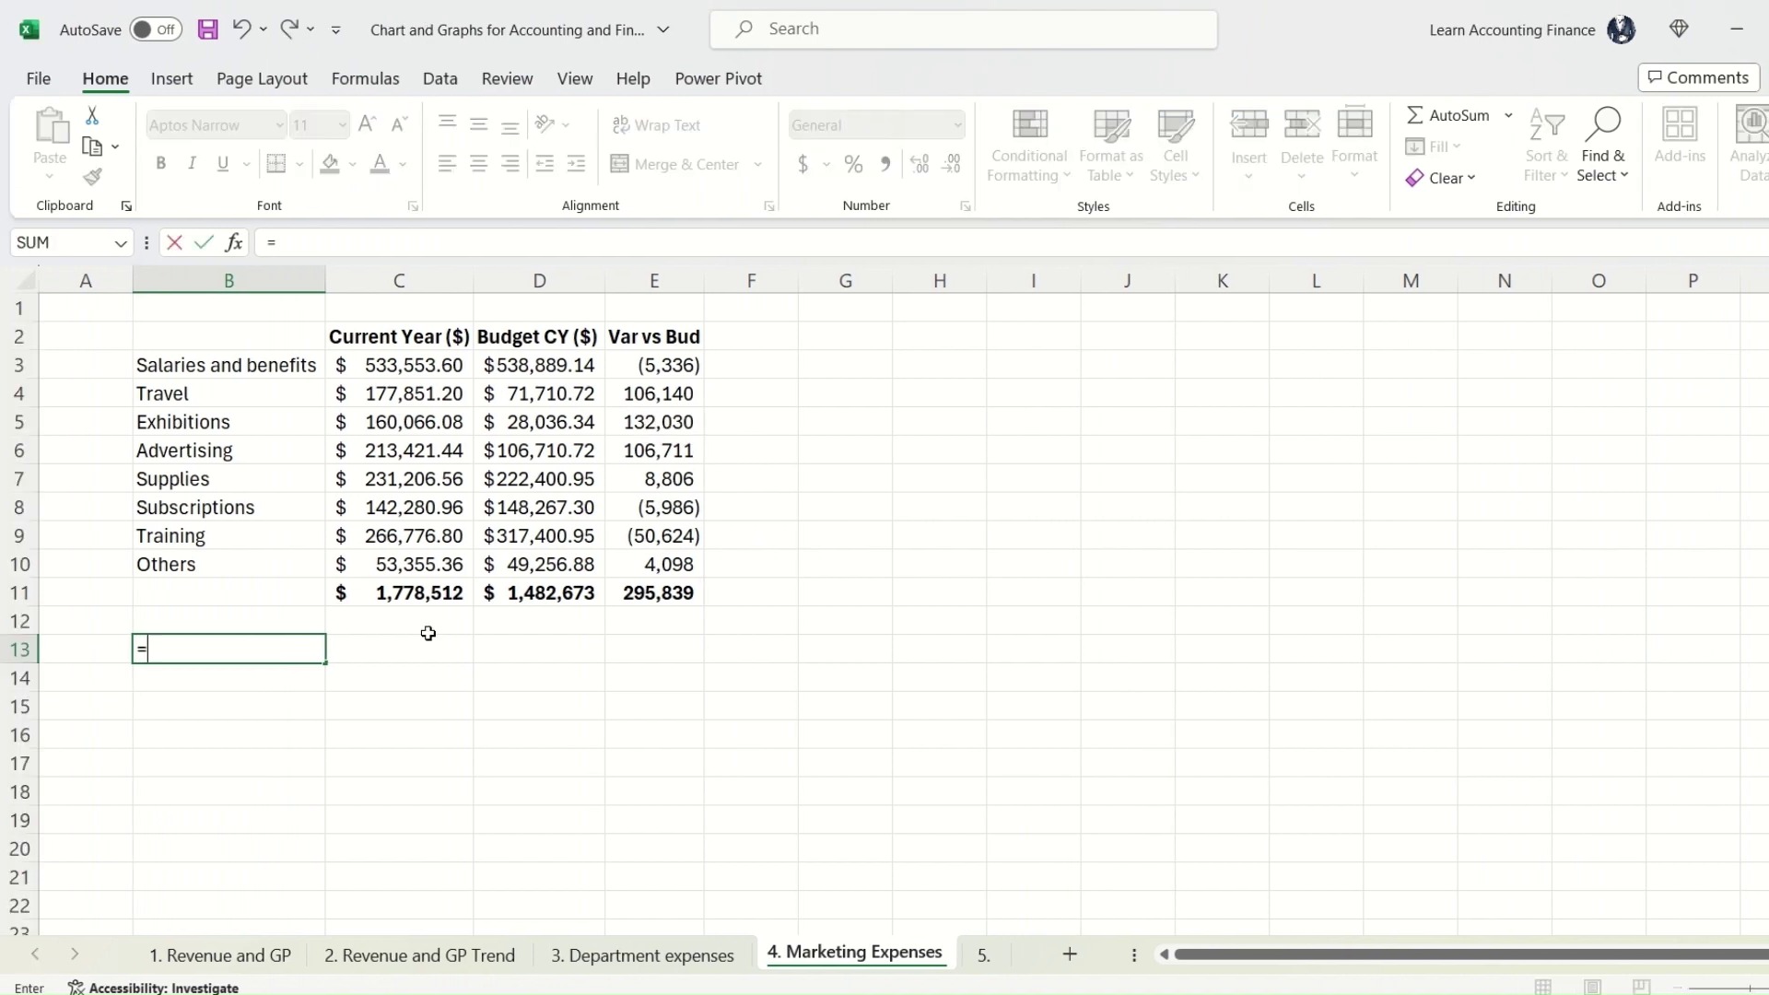
pyautogui.click(549, 334)
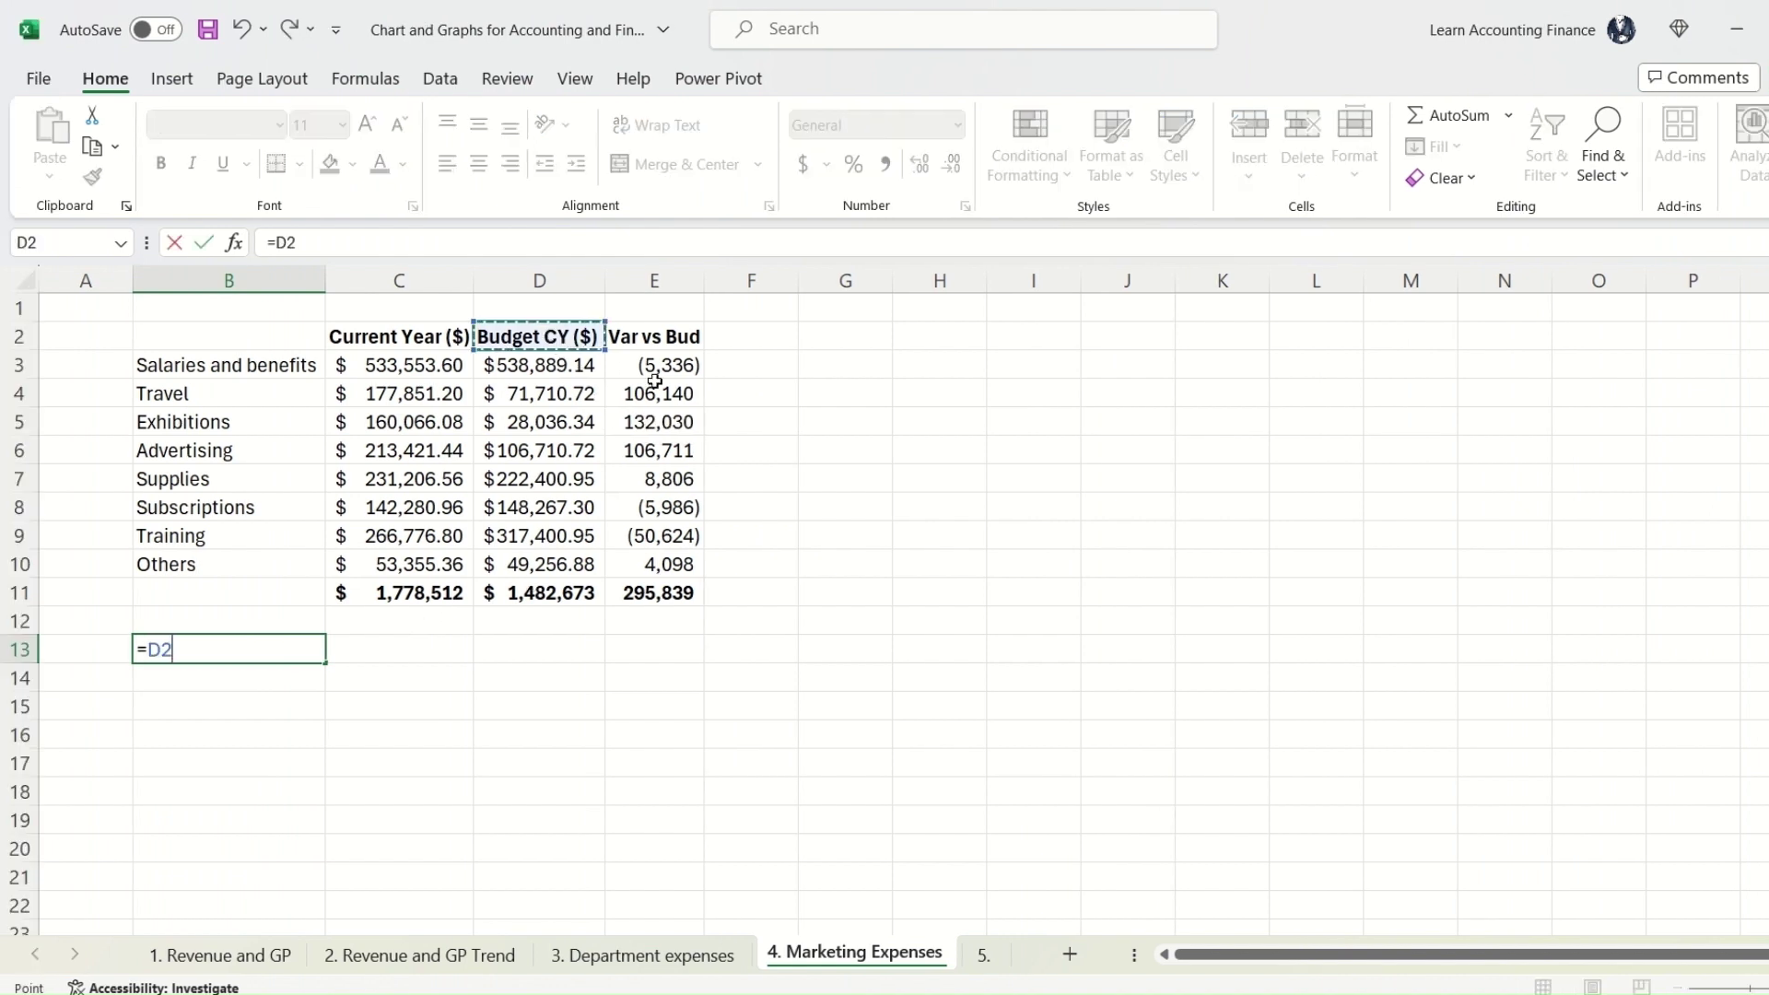
pyautogui.press('Return')
pyautogui.press('Up')
pyautogui.press('Right')
pyautogui.press('Up')
pyautogui.press('Up')
pyautogui.press('Up')
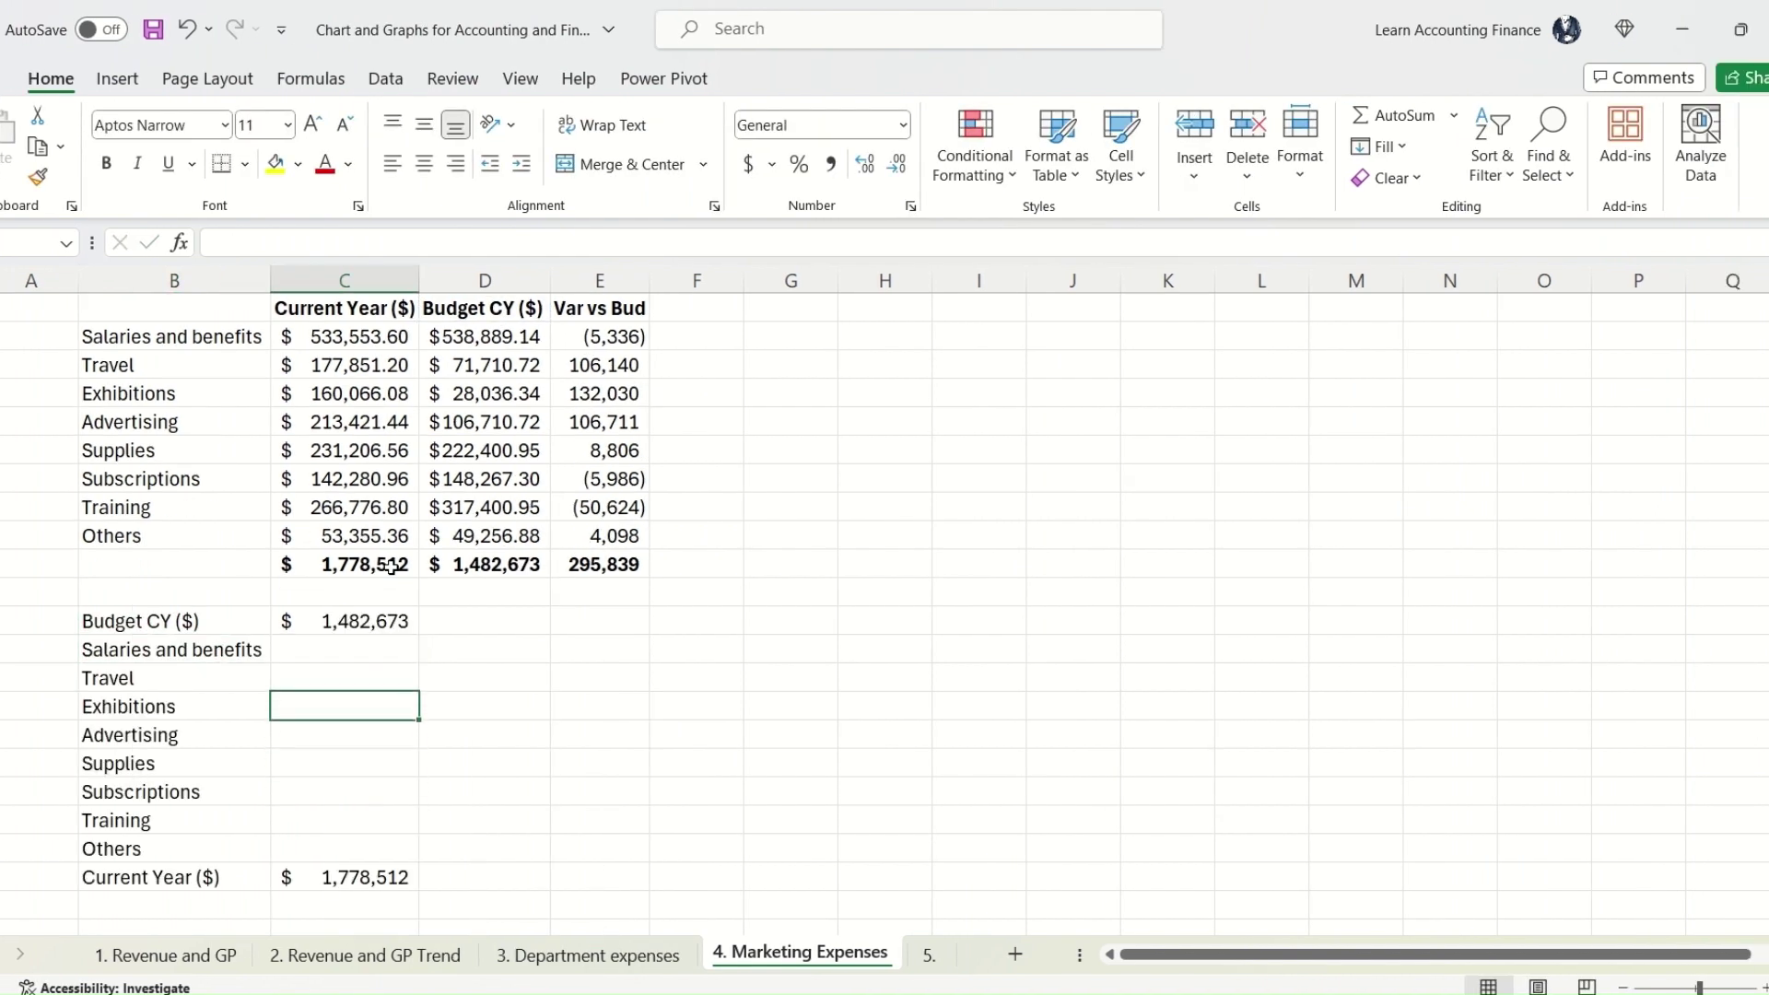
# Step: Add the Salaries and benefits variance and select the waterfall table from Budget CY to Current Year
pyautogui.write('+')
pyautogui.click(644, 364)
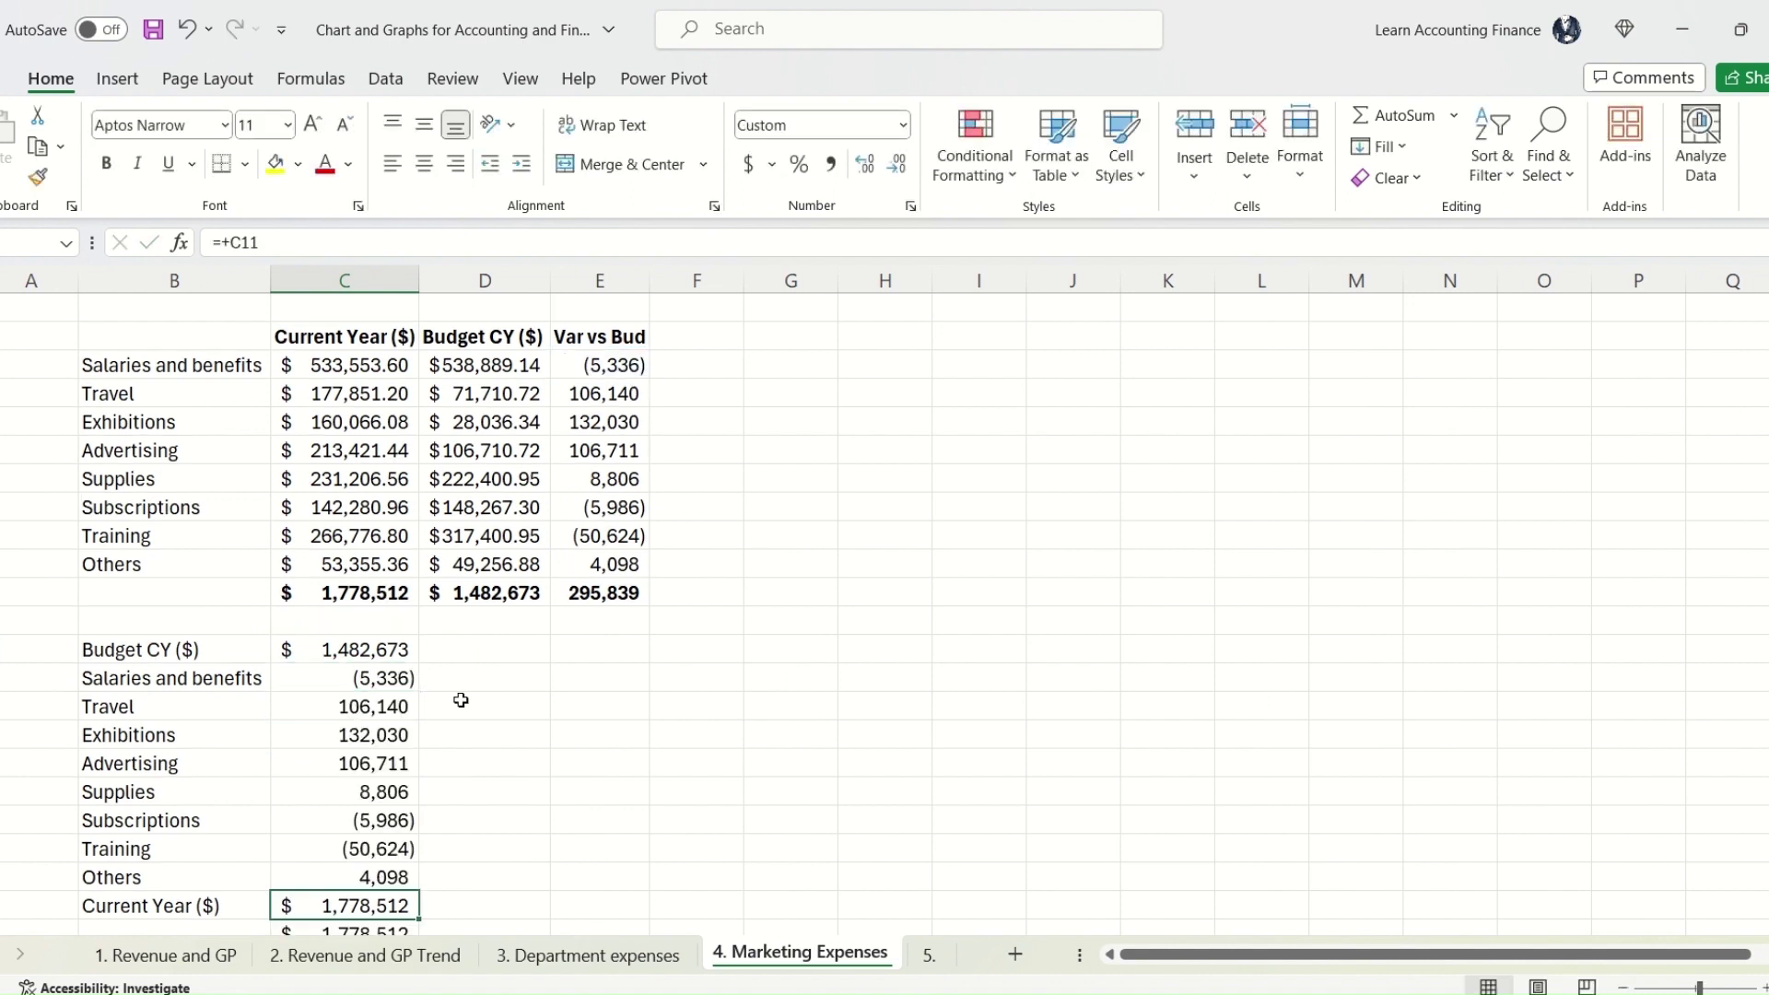
pyautogui.scroll(-1, 498, 677)
pyautogui.moveTo(172, 557); pyautogui.dragTo(359, 816)
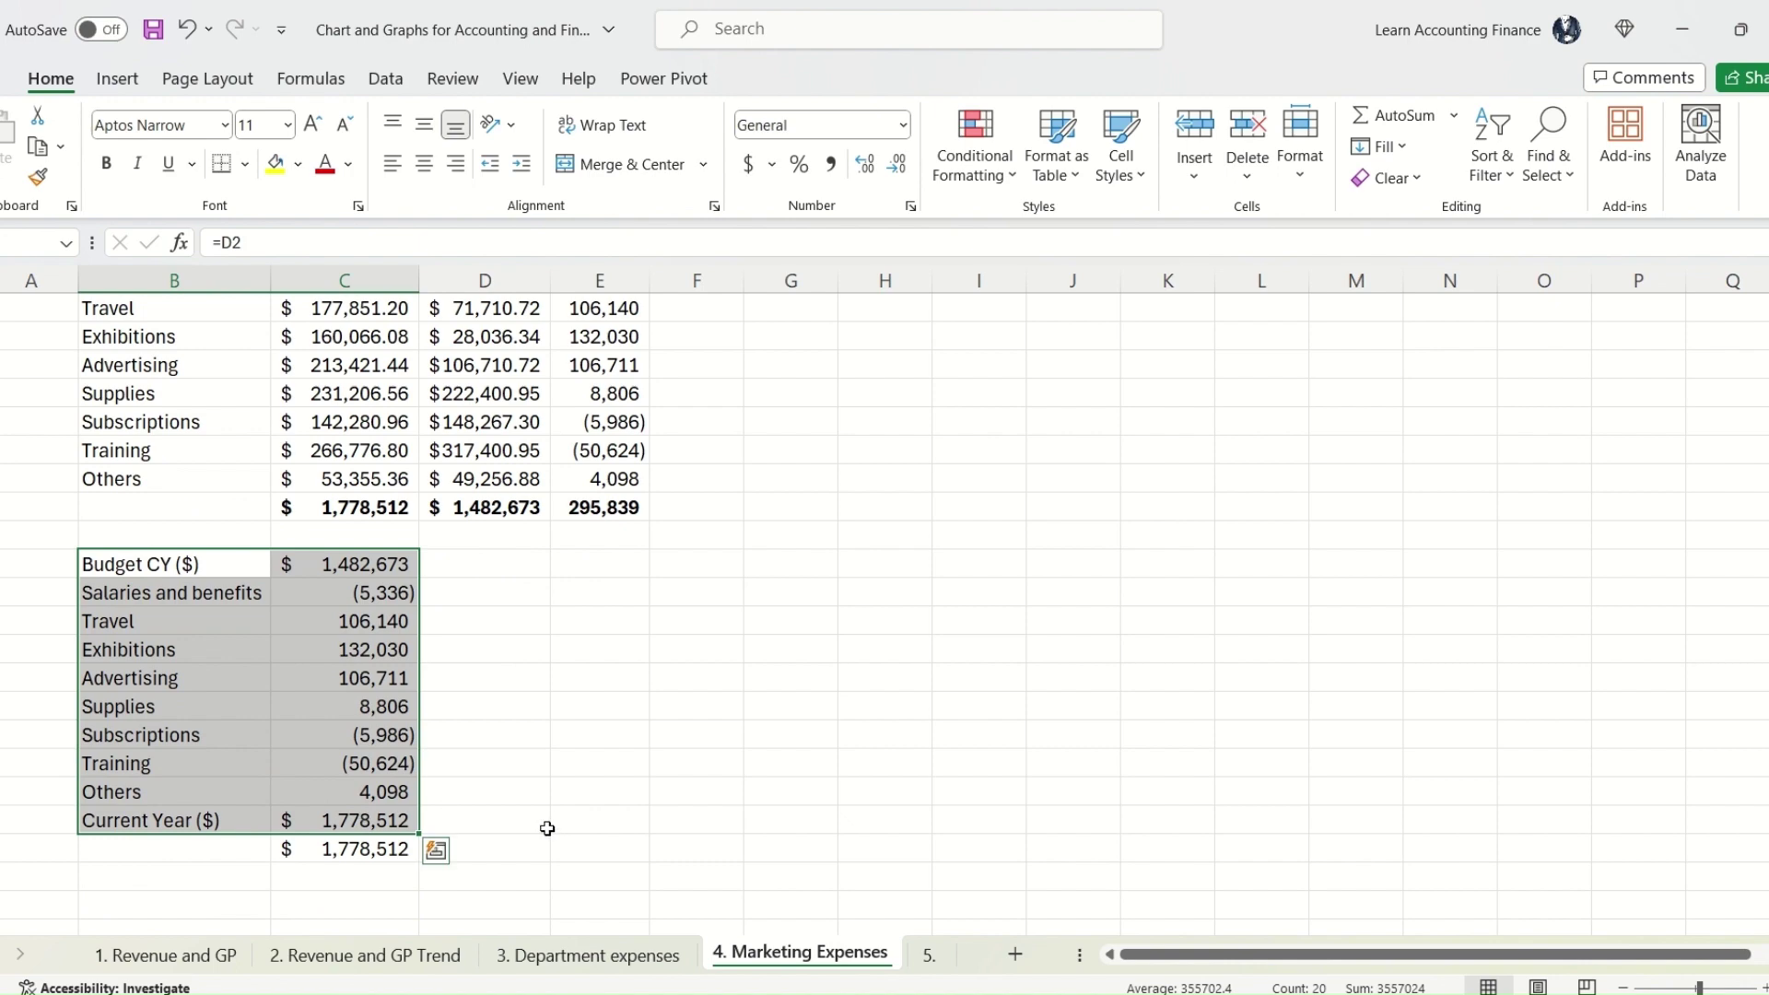
pyautogui.click(118, 79)
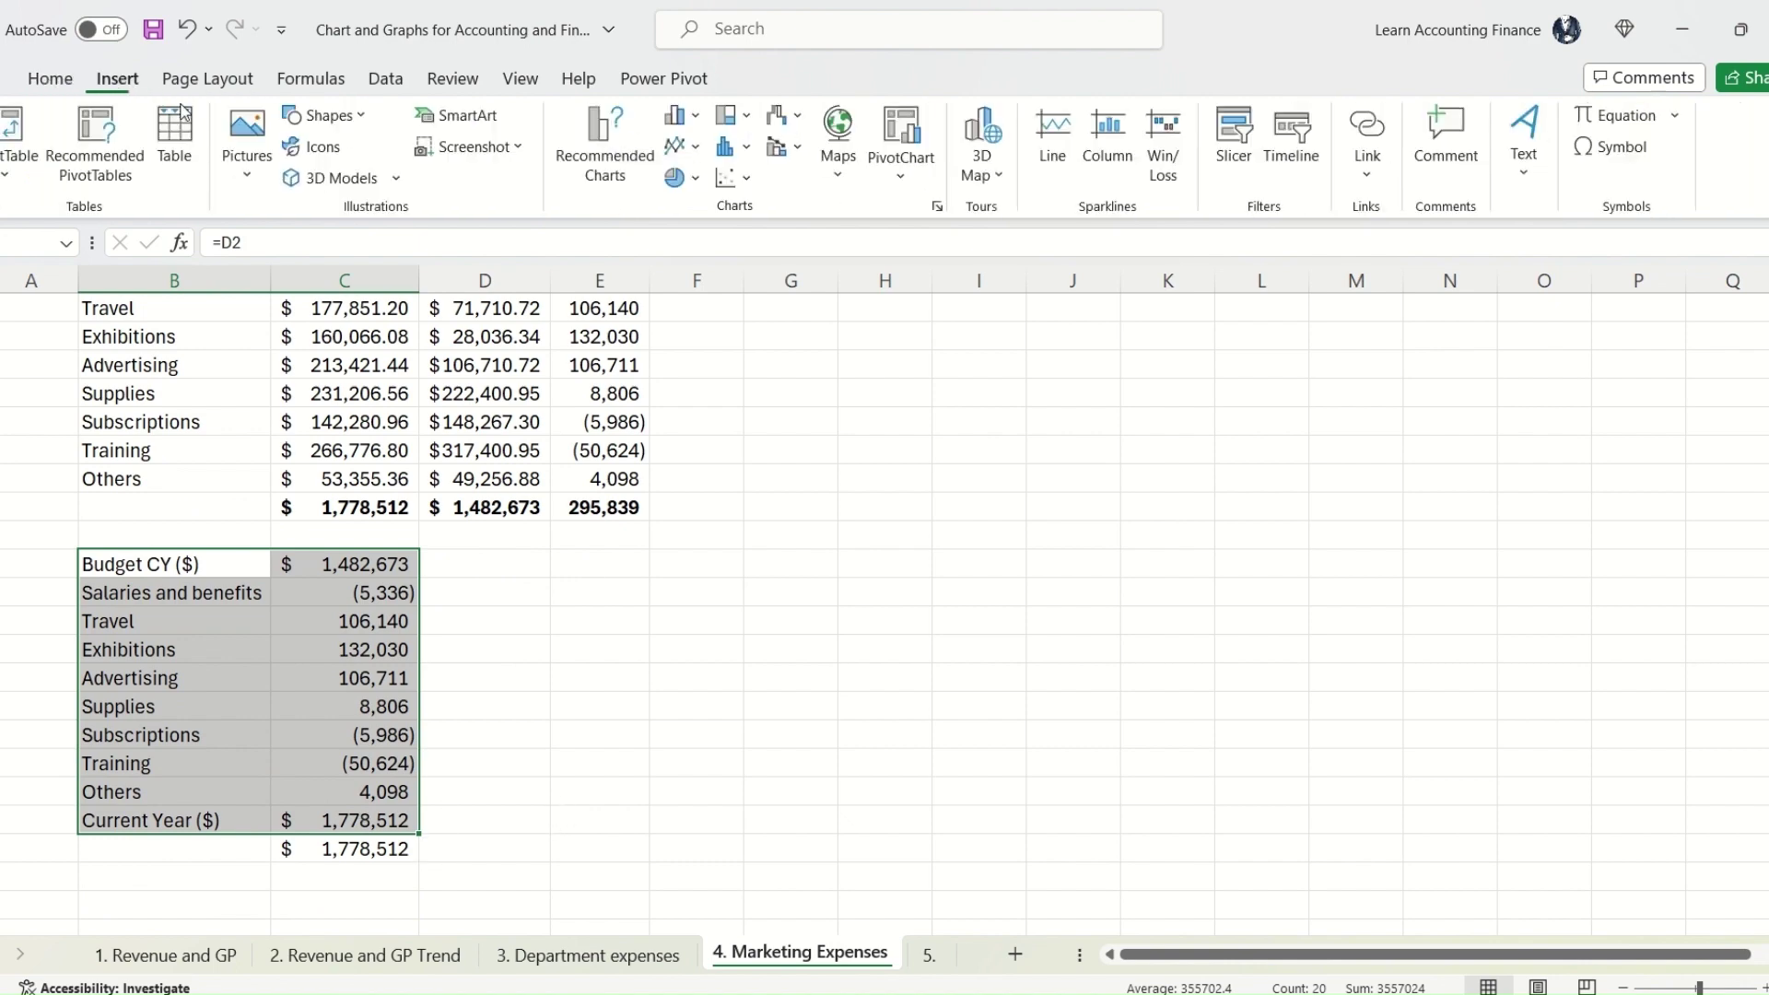
# Step: Insert a waterfall chart of the table and place it beside the data
pyautogui.click(779, 115)
pyautogui.click(814, 211)
pyautogui.moveTo(1047, 406); pyautogui.dragTo(1228, 363)
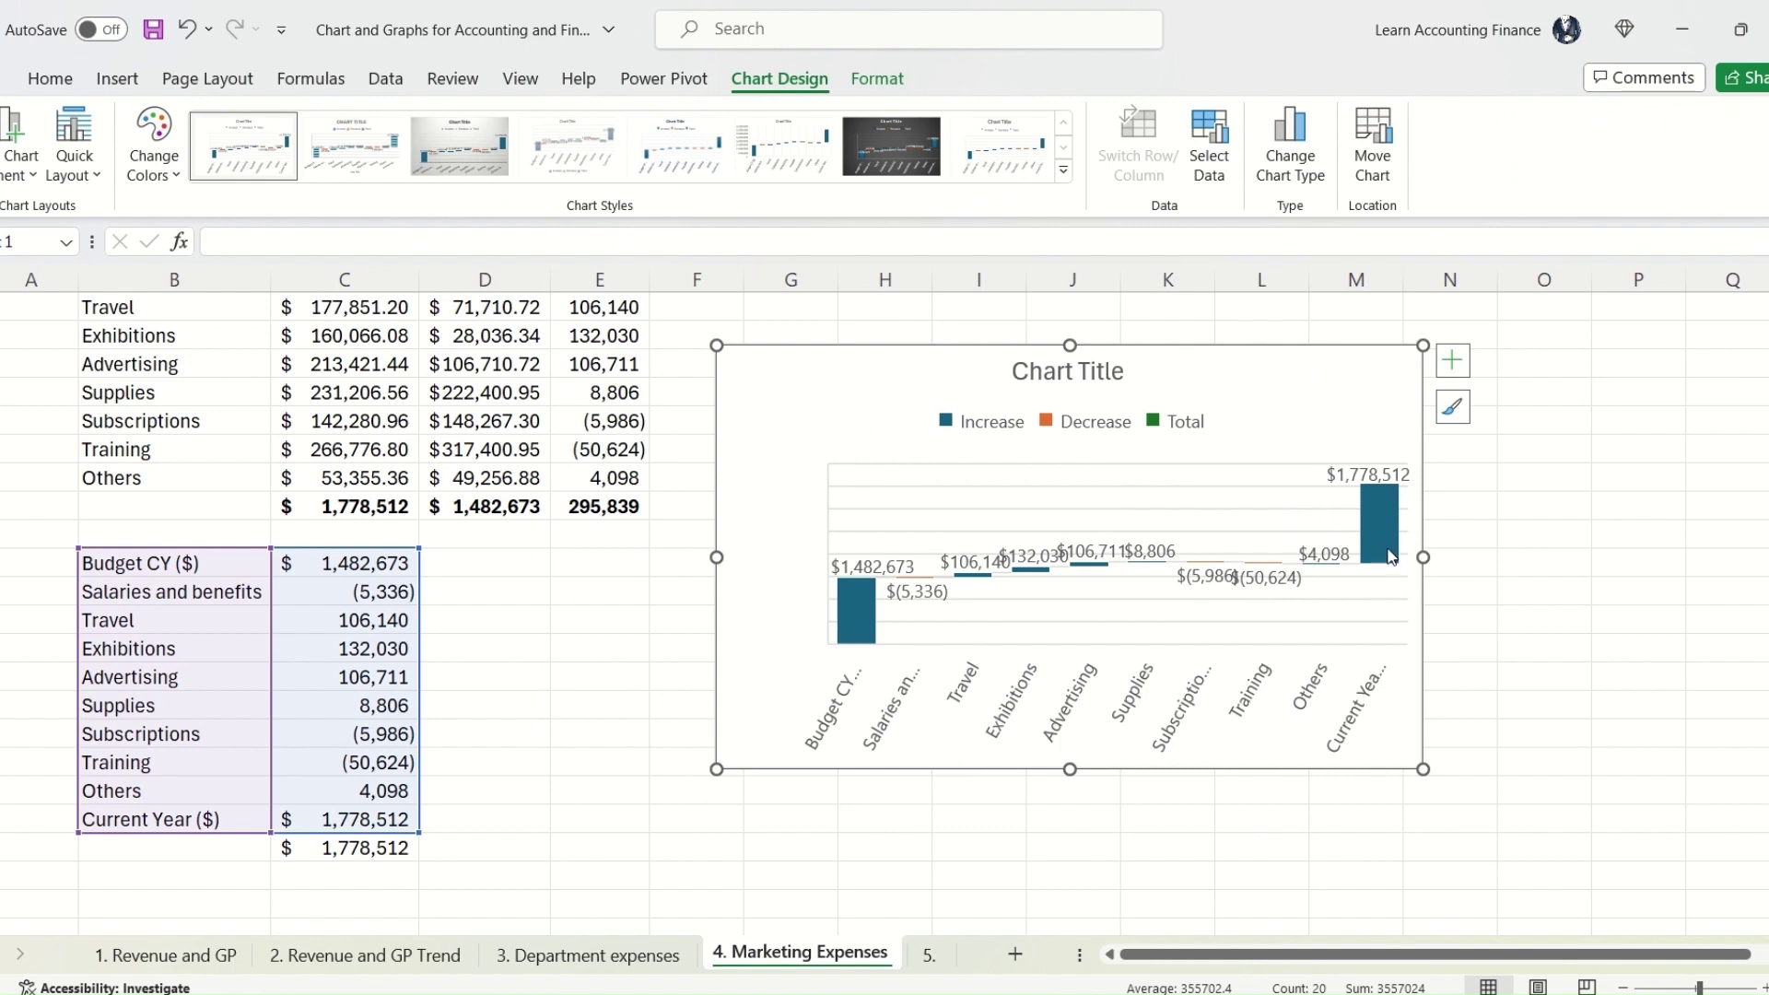
# Step: Set the Budget CY and Current Year bars as totals
pyautogui.click(874, 634)
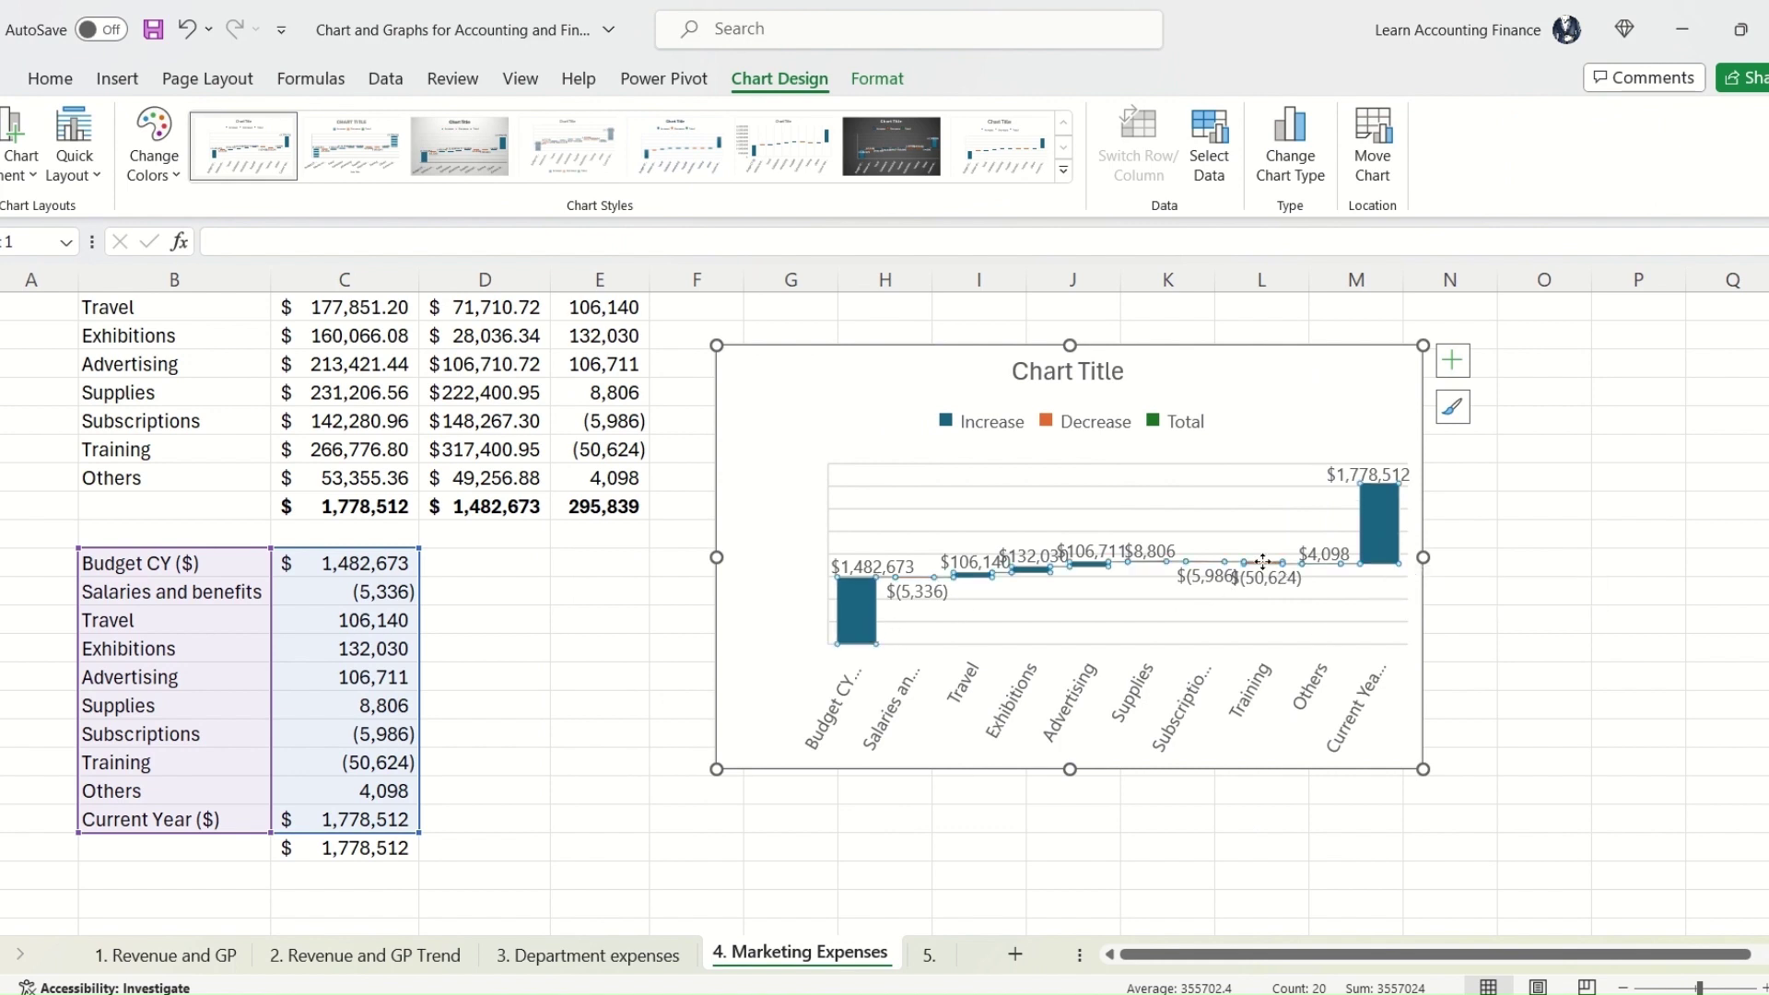
pyautogui.rightClick(856, 608)
pyautogui.click(921, 887)
pyautogui.click(1384, 533)
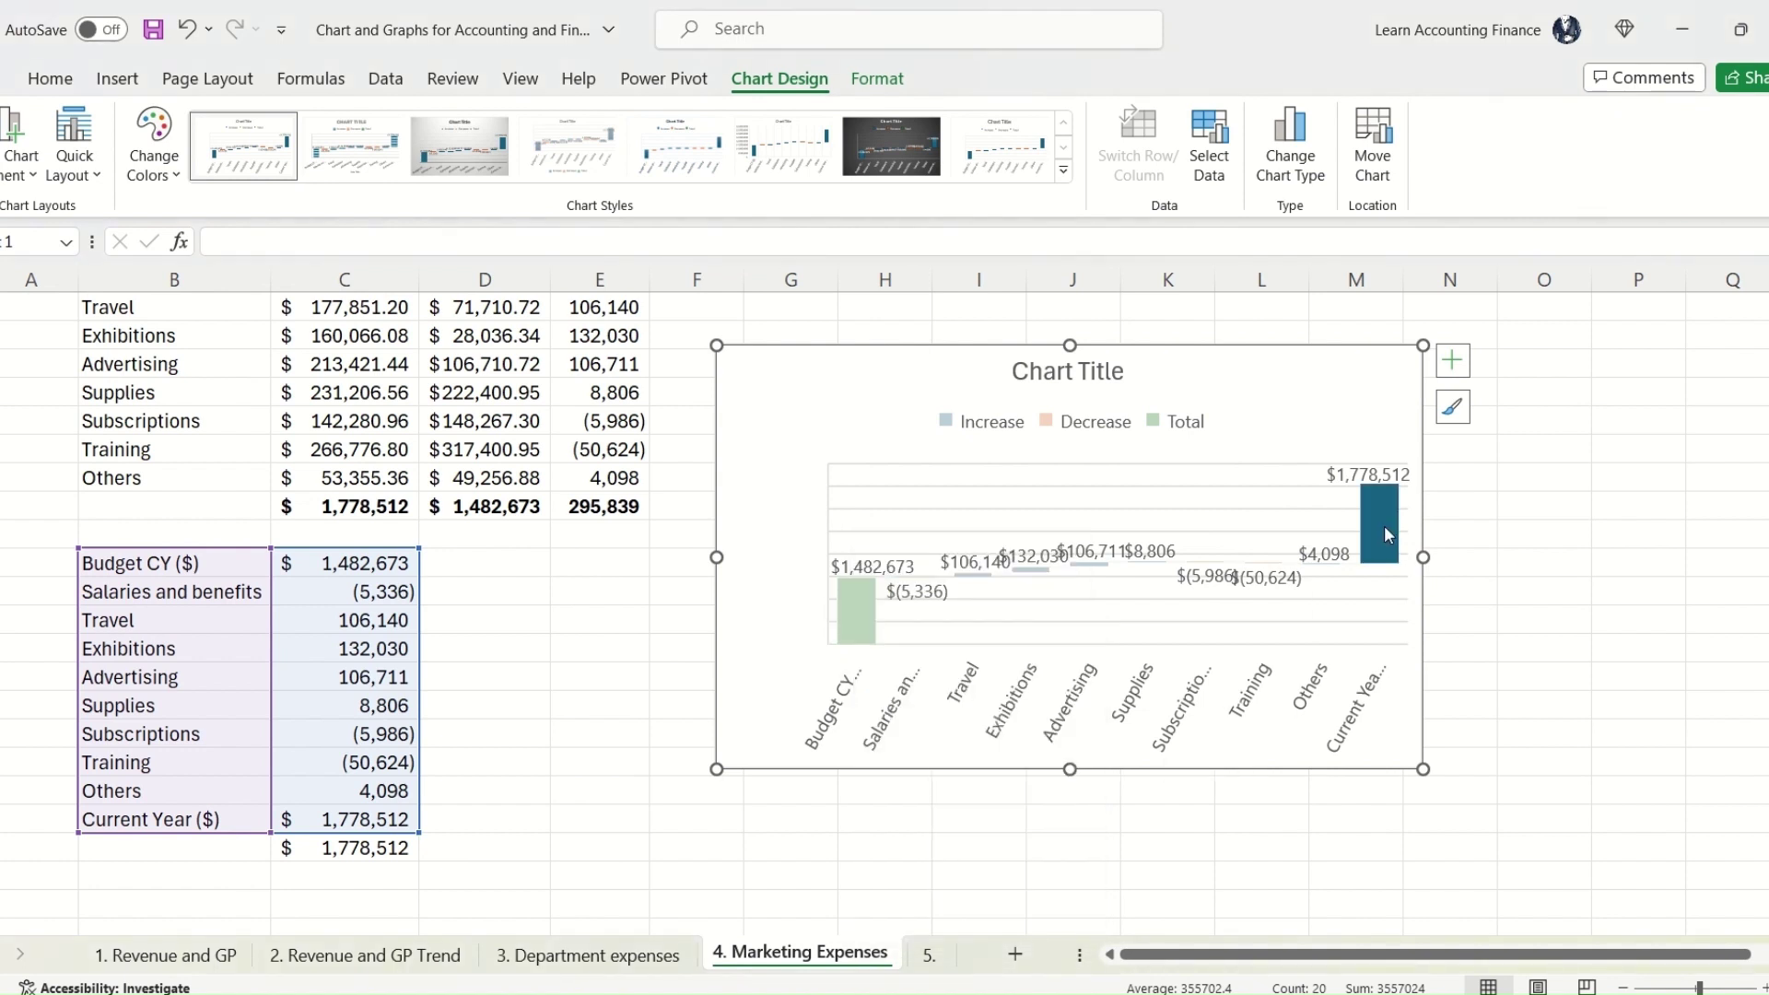
pyautogui.rightClick(1384, 532)
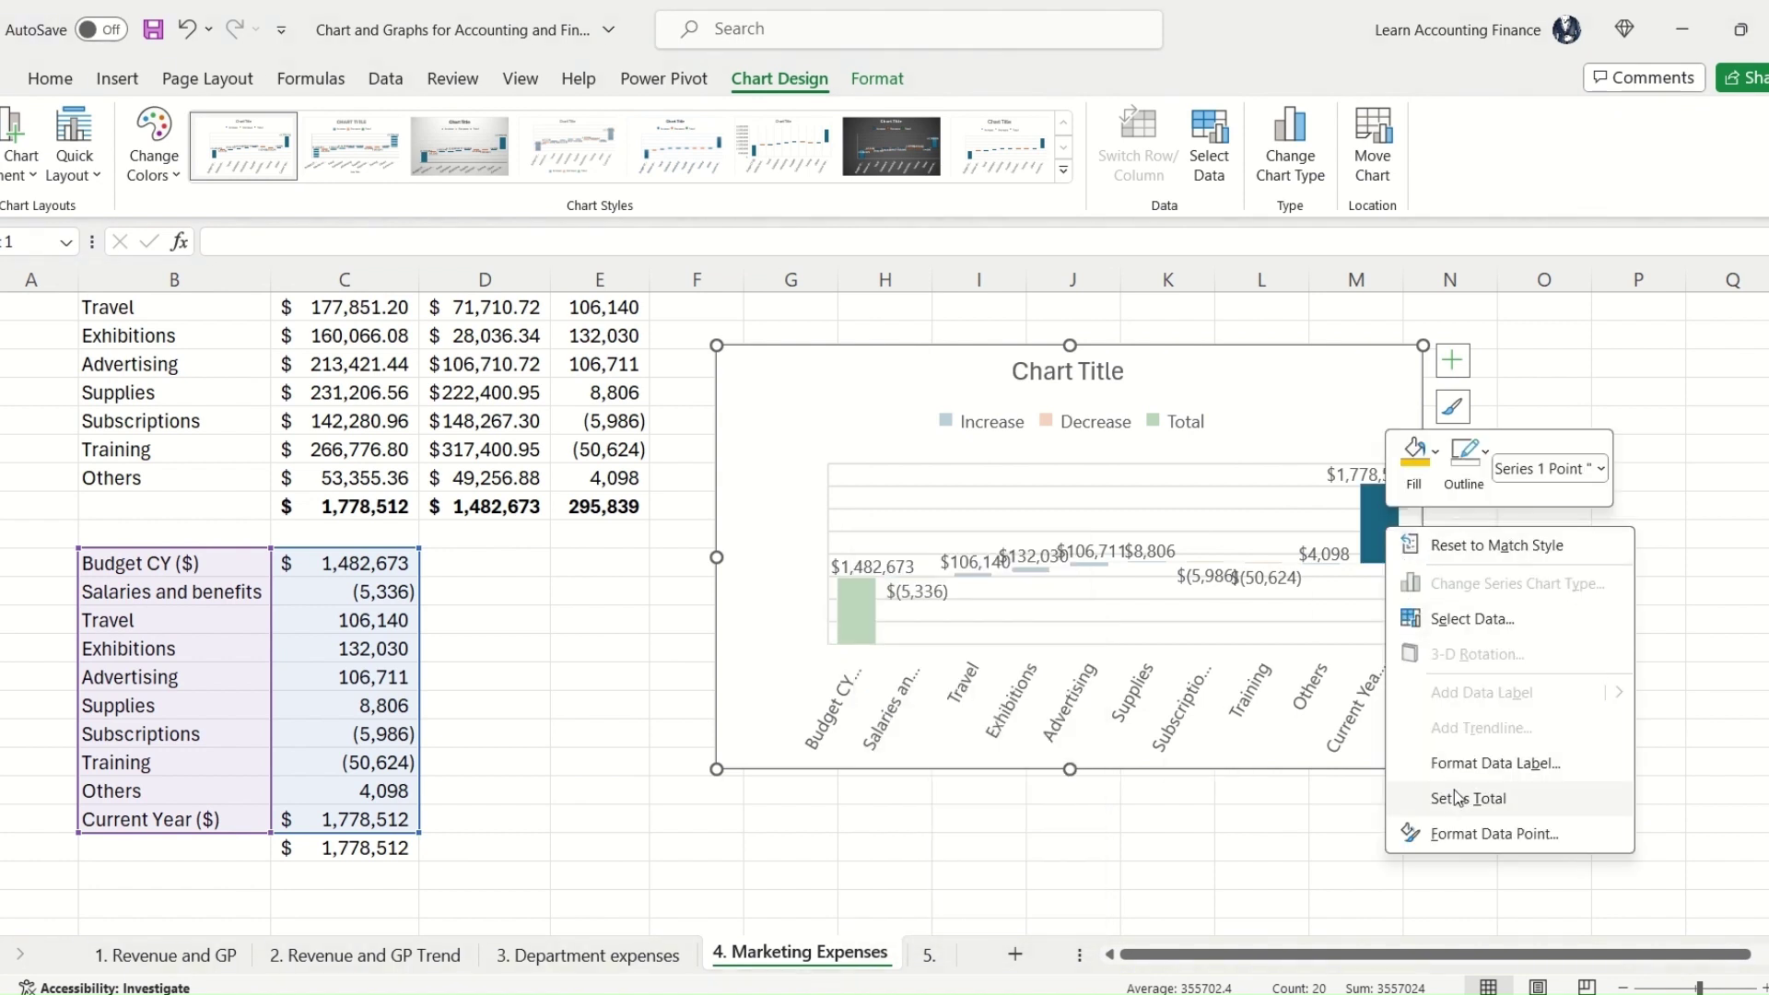
pyautogui.click(1459, 794)
# Step: Show the vertical axis values in thousands
pyautogui.rightClick(779, 527)
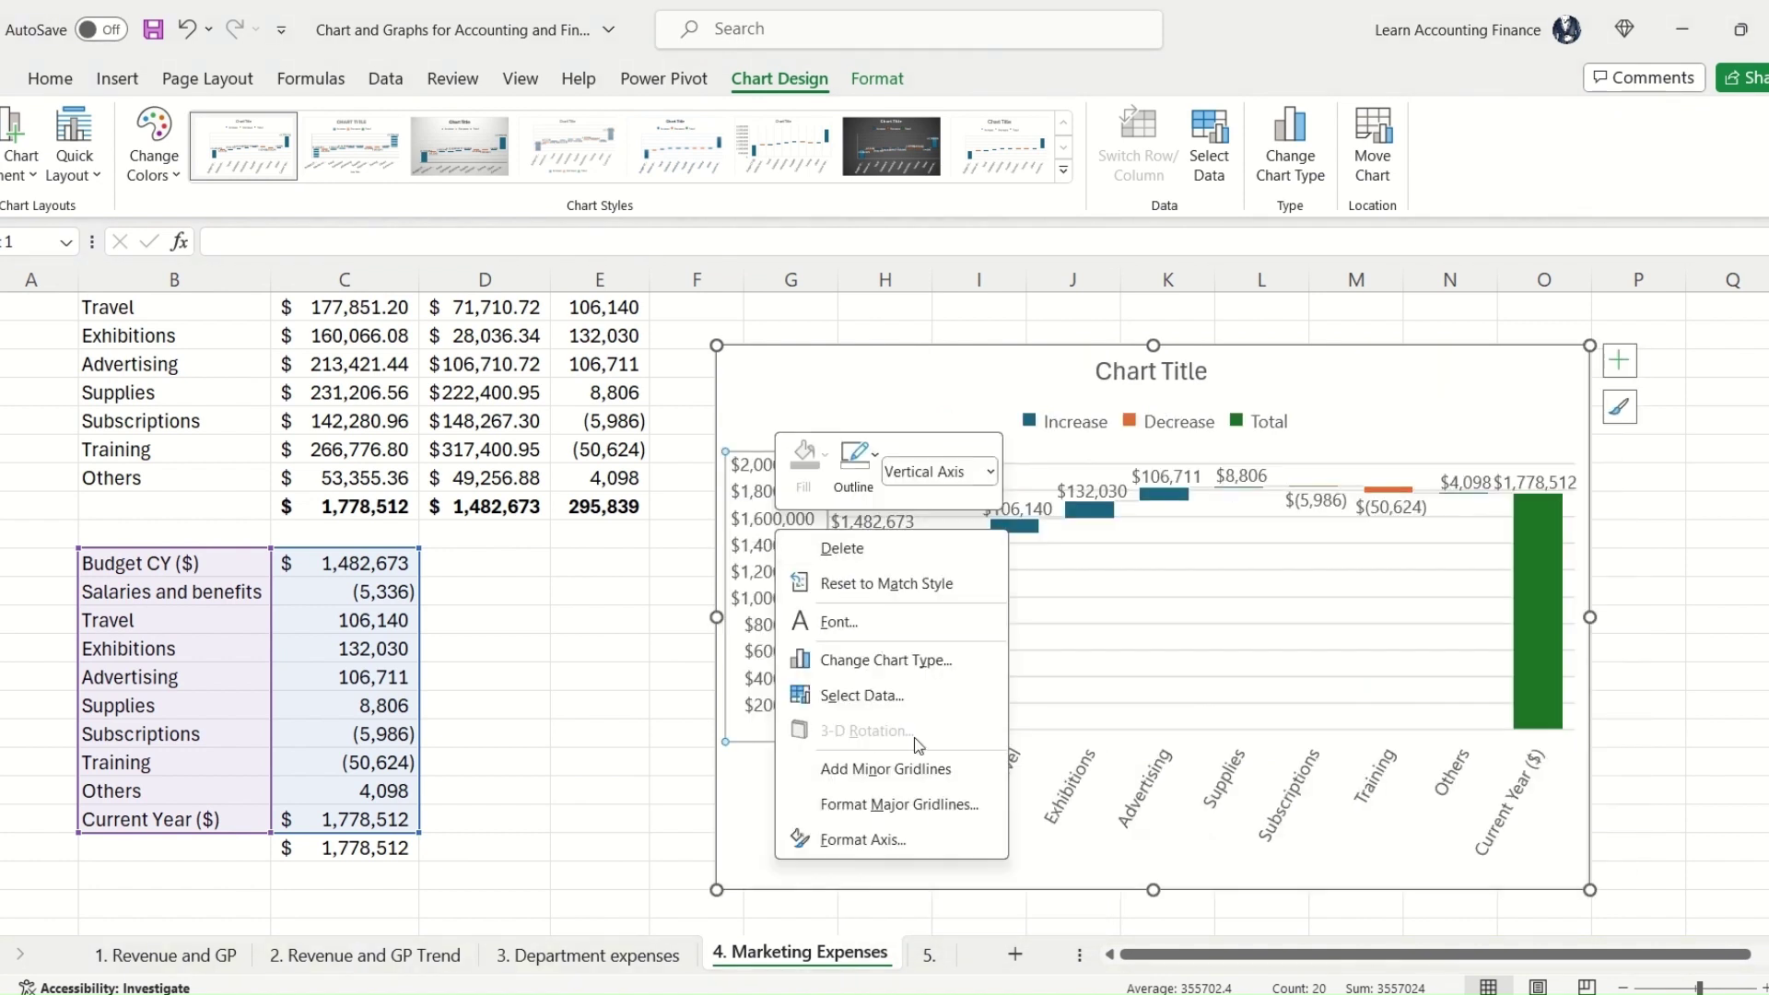
pyautogui.click(914, 841)
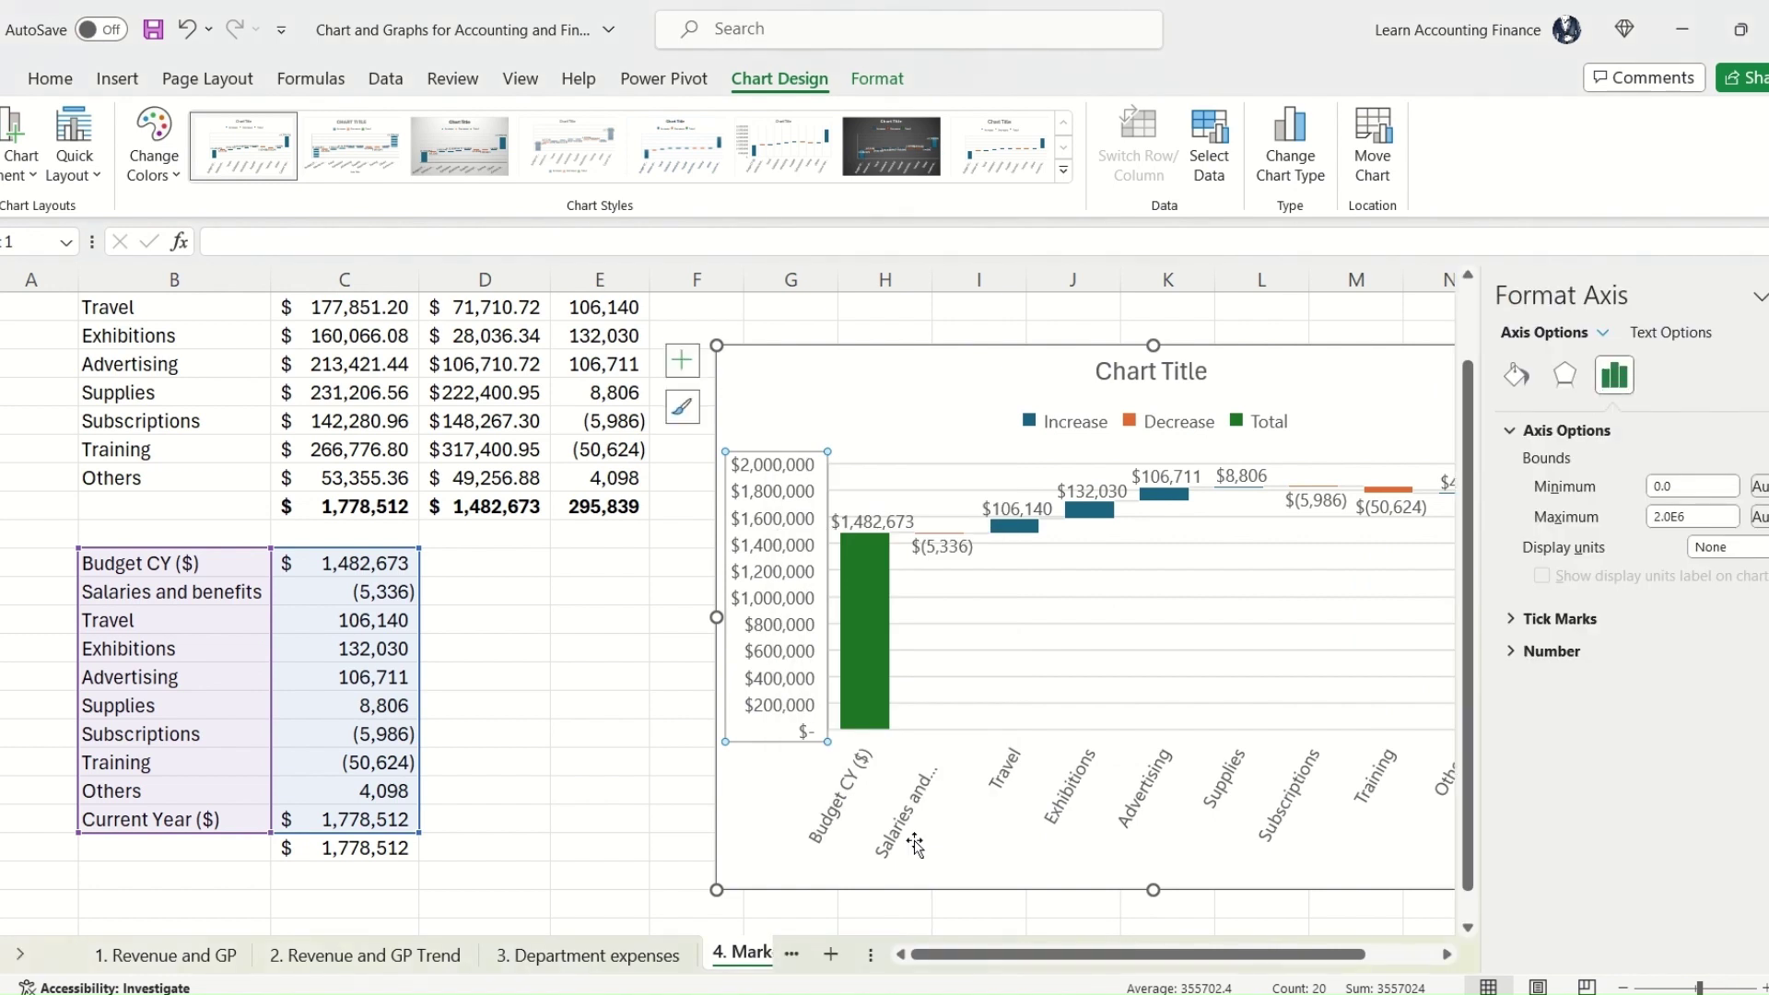
pyautogui.click(1732, 549)
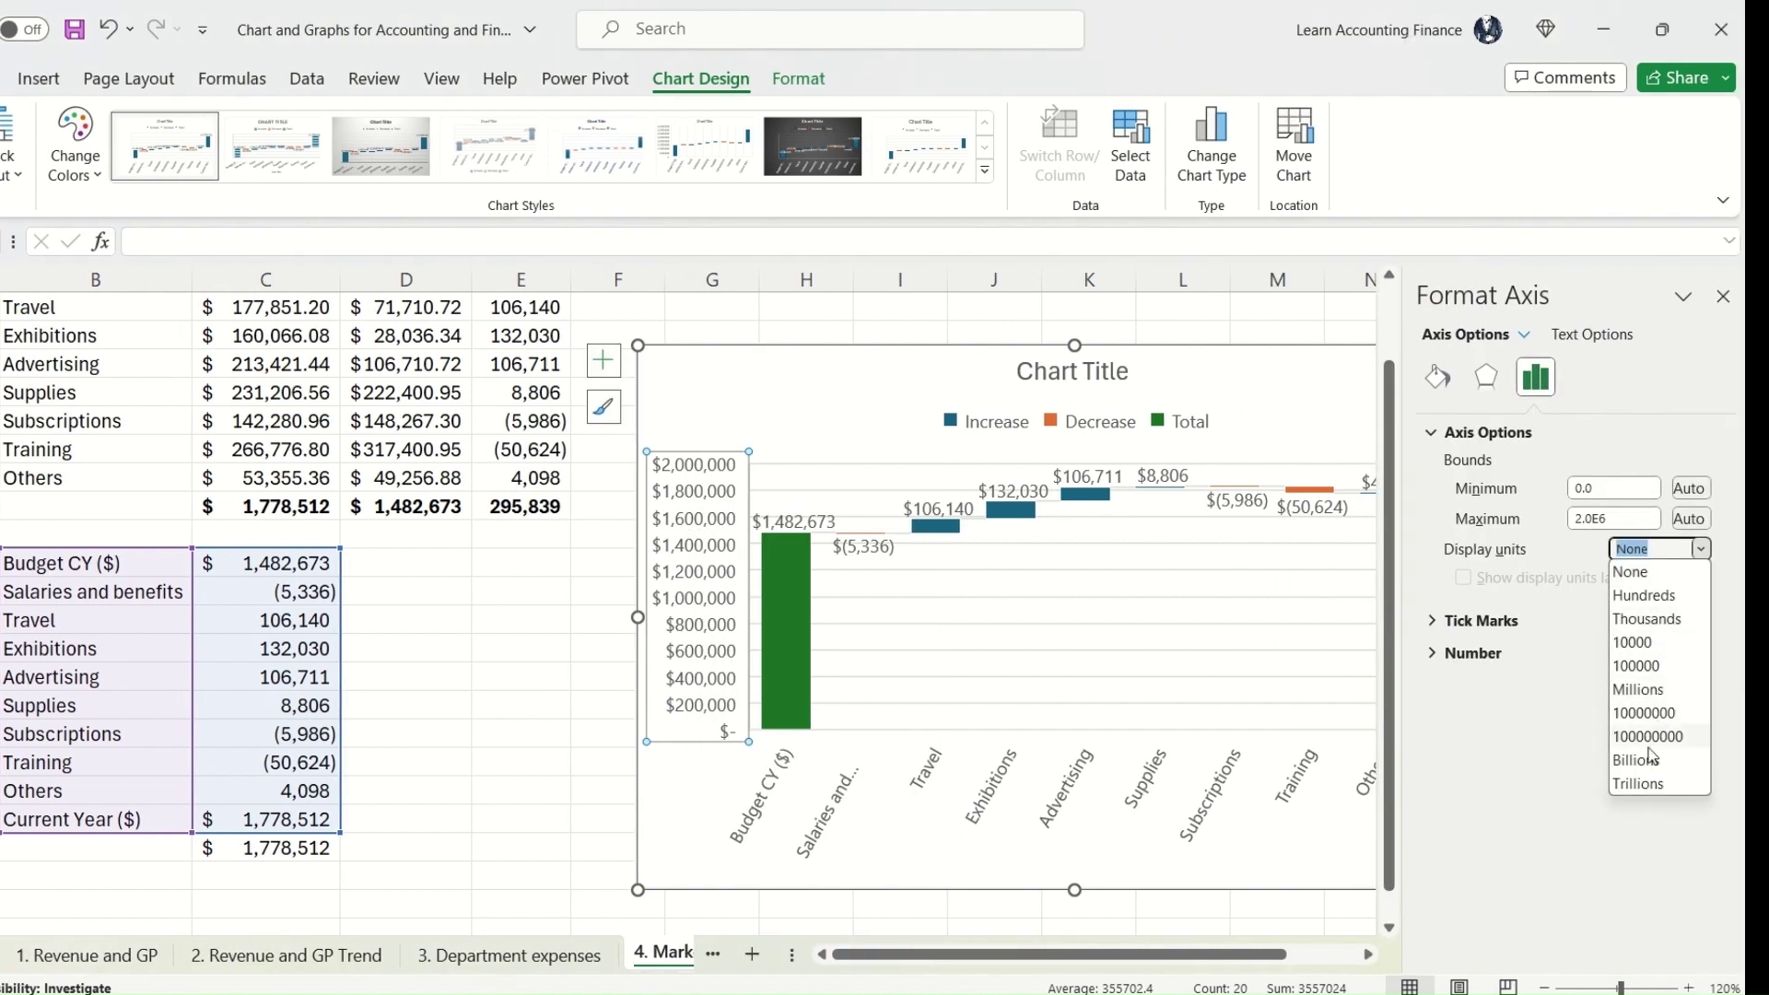
pyautogui.click(1647, 618)
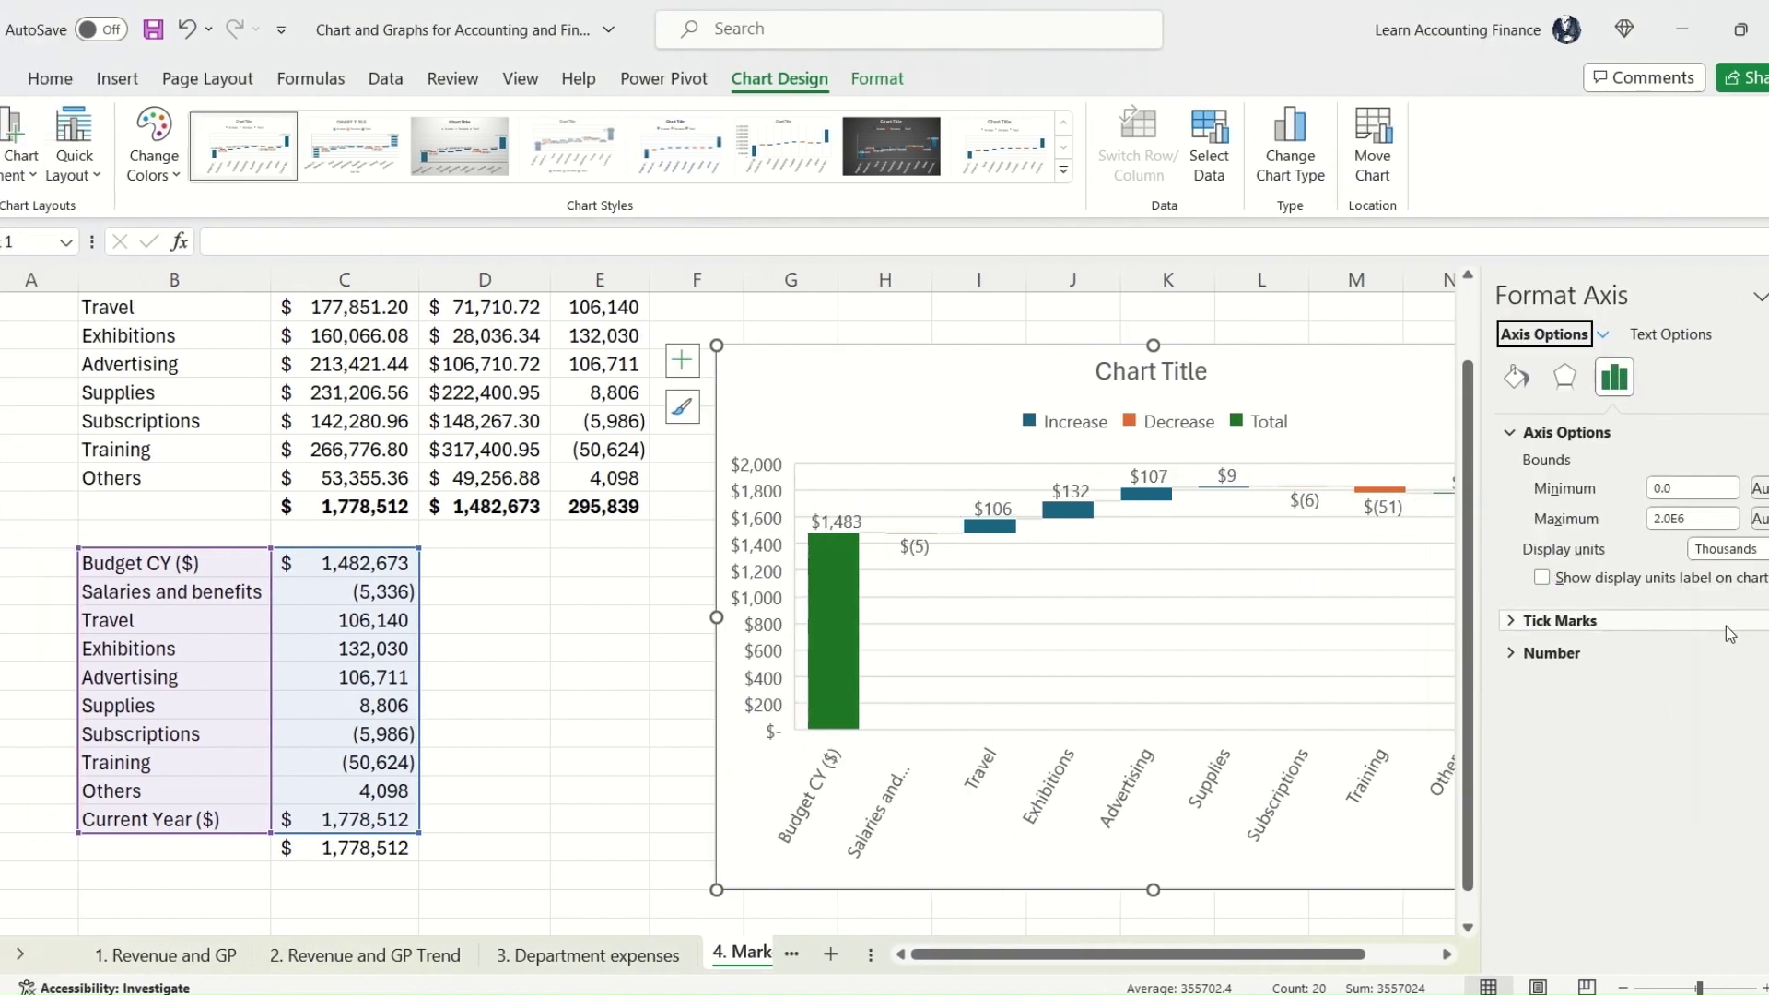
# Step: Colour the Increase series red and the Decrease series green
pyautogui.click(1078, 431)
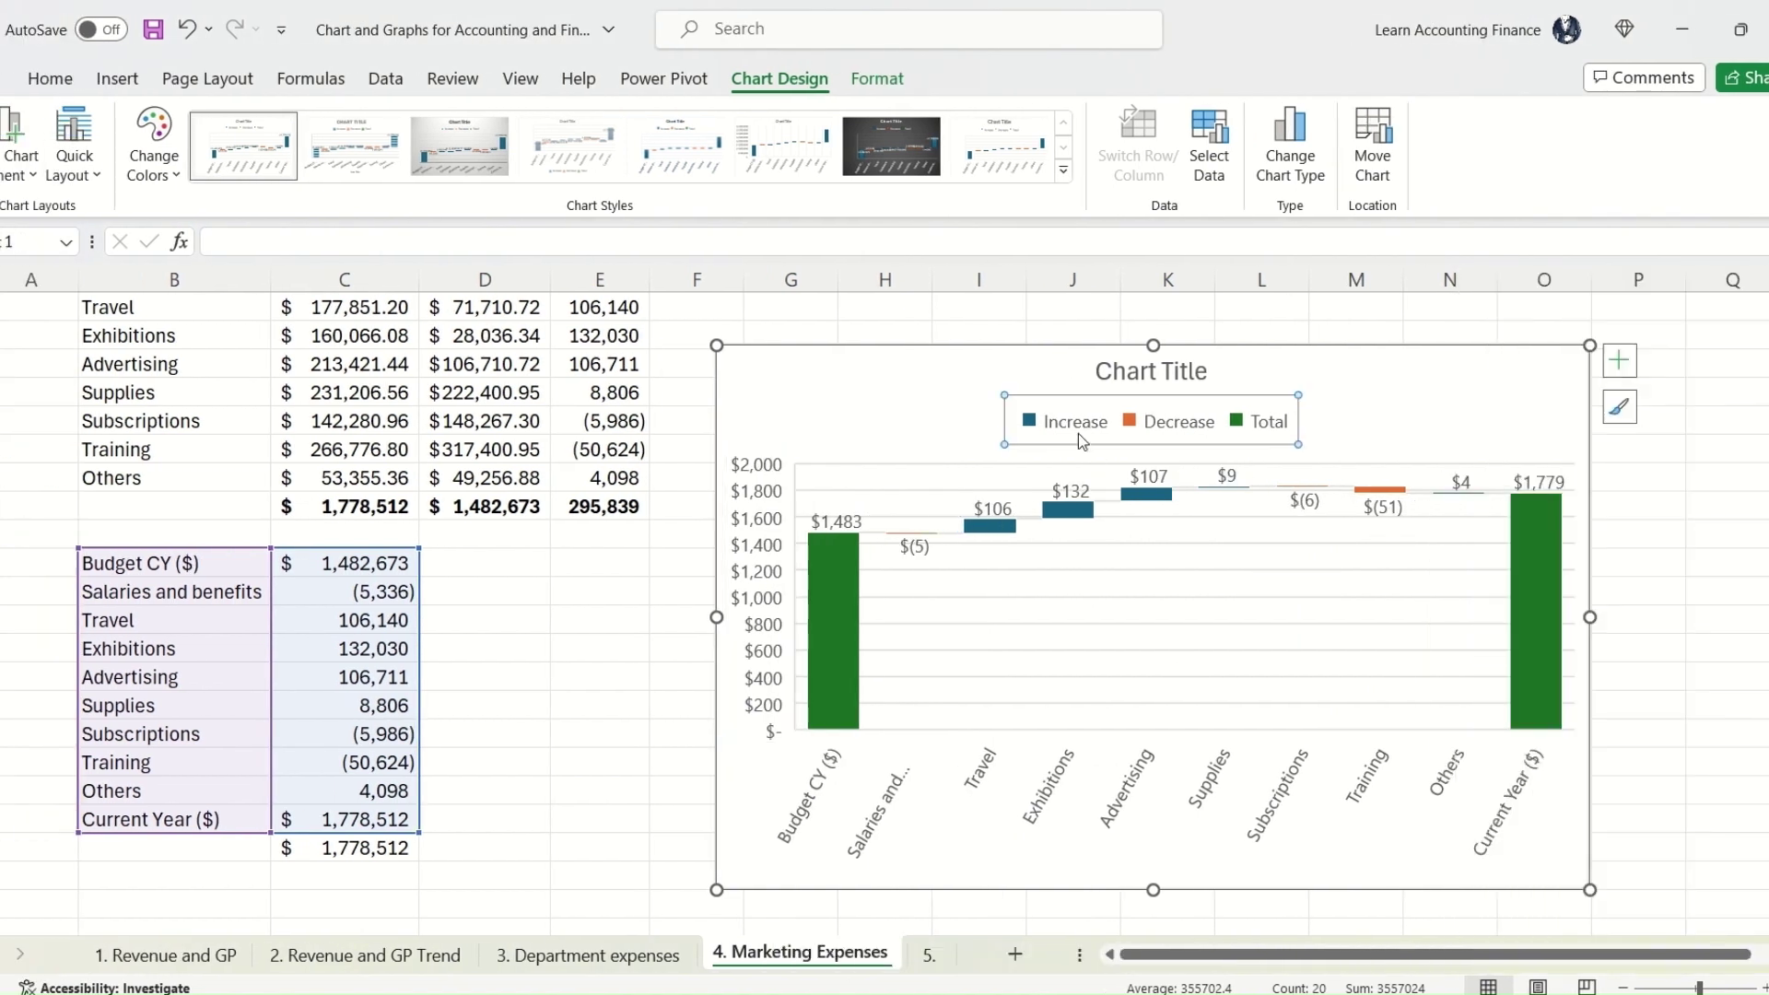
pyautogui.click(1077, 428)
pyautogui.rightClick(1078, 429)
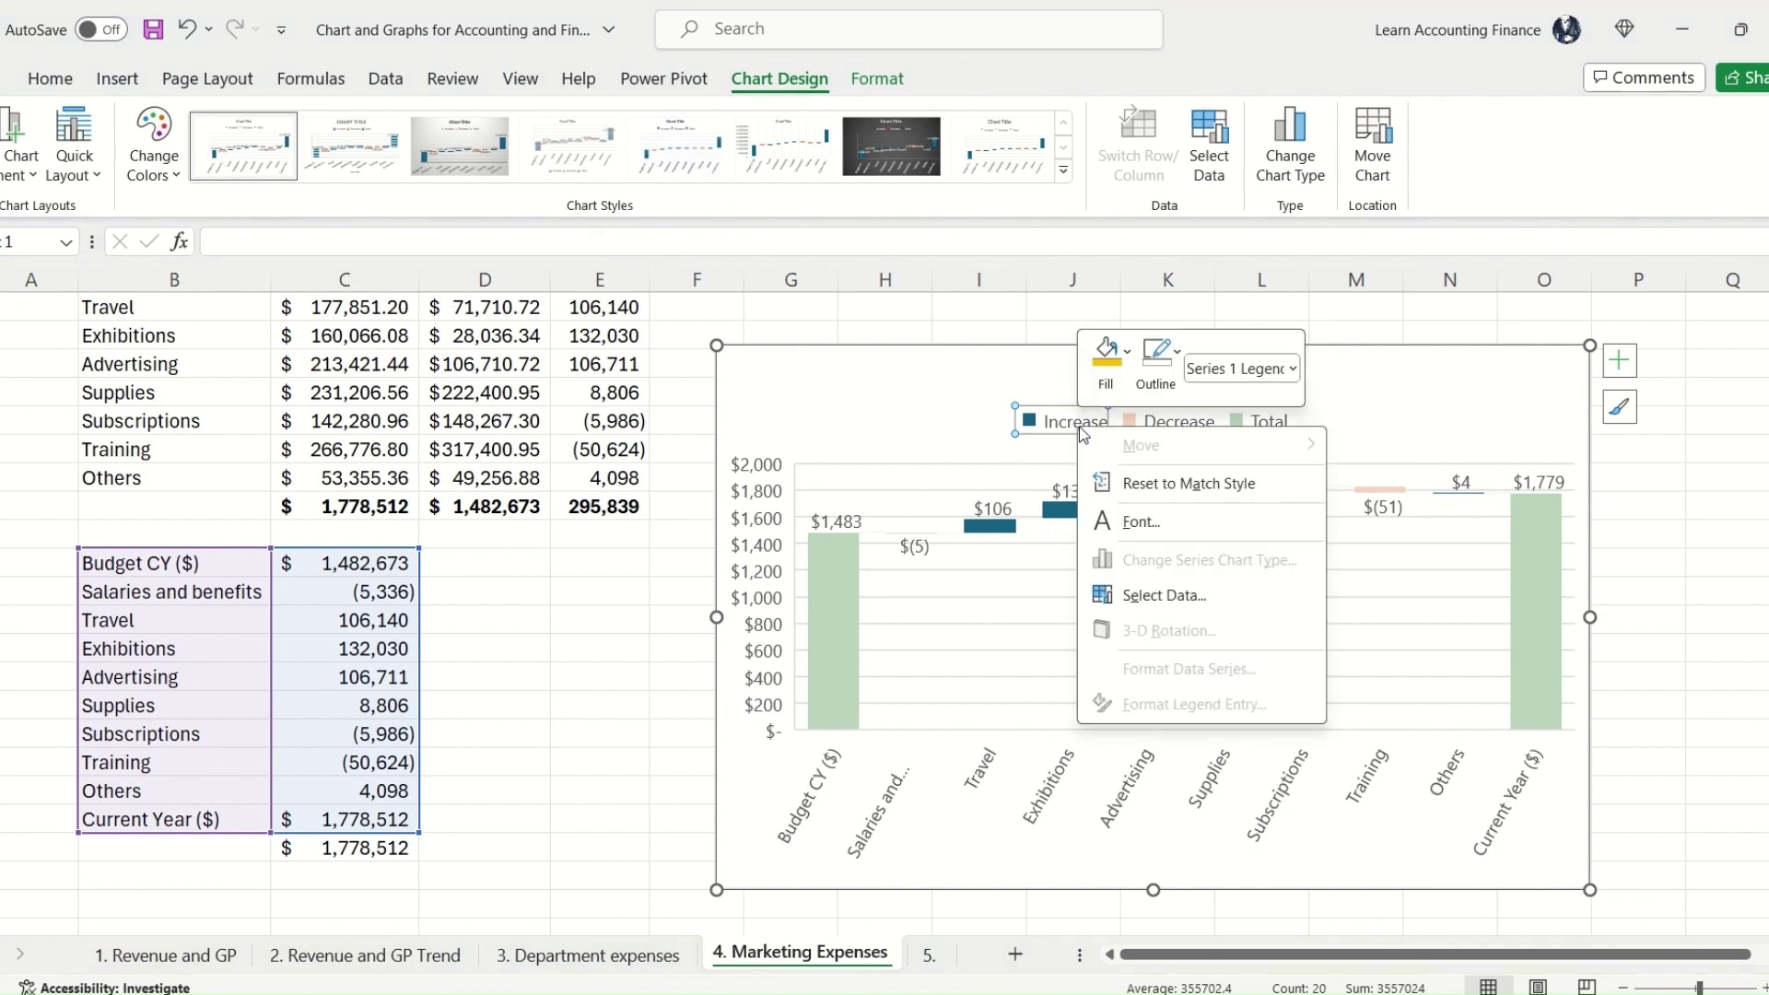
pyautogui.click(1133, 399)
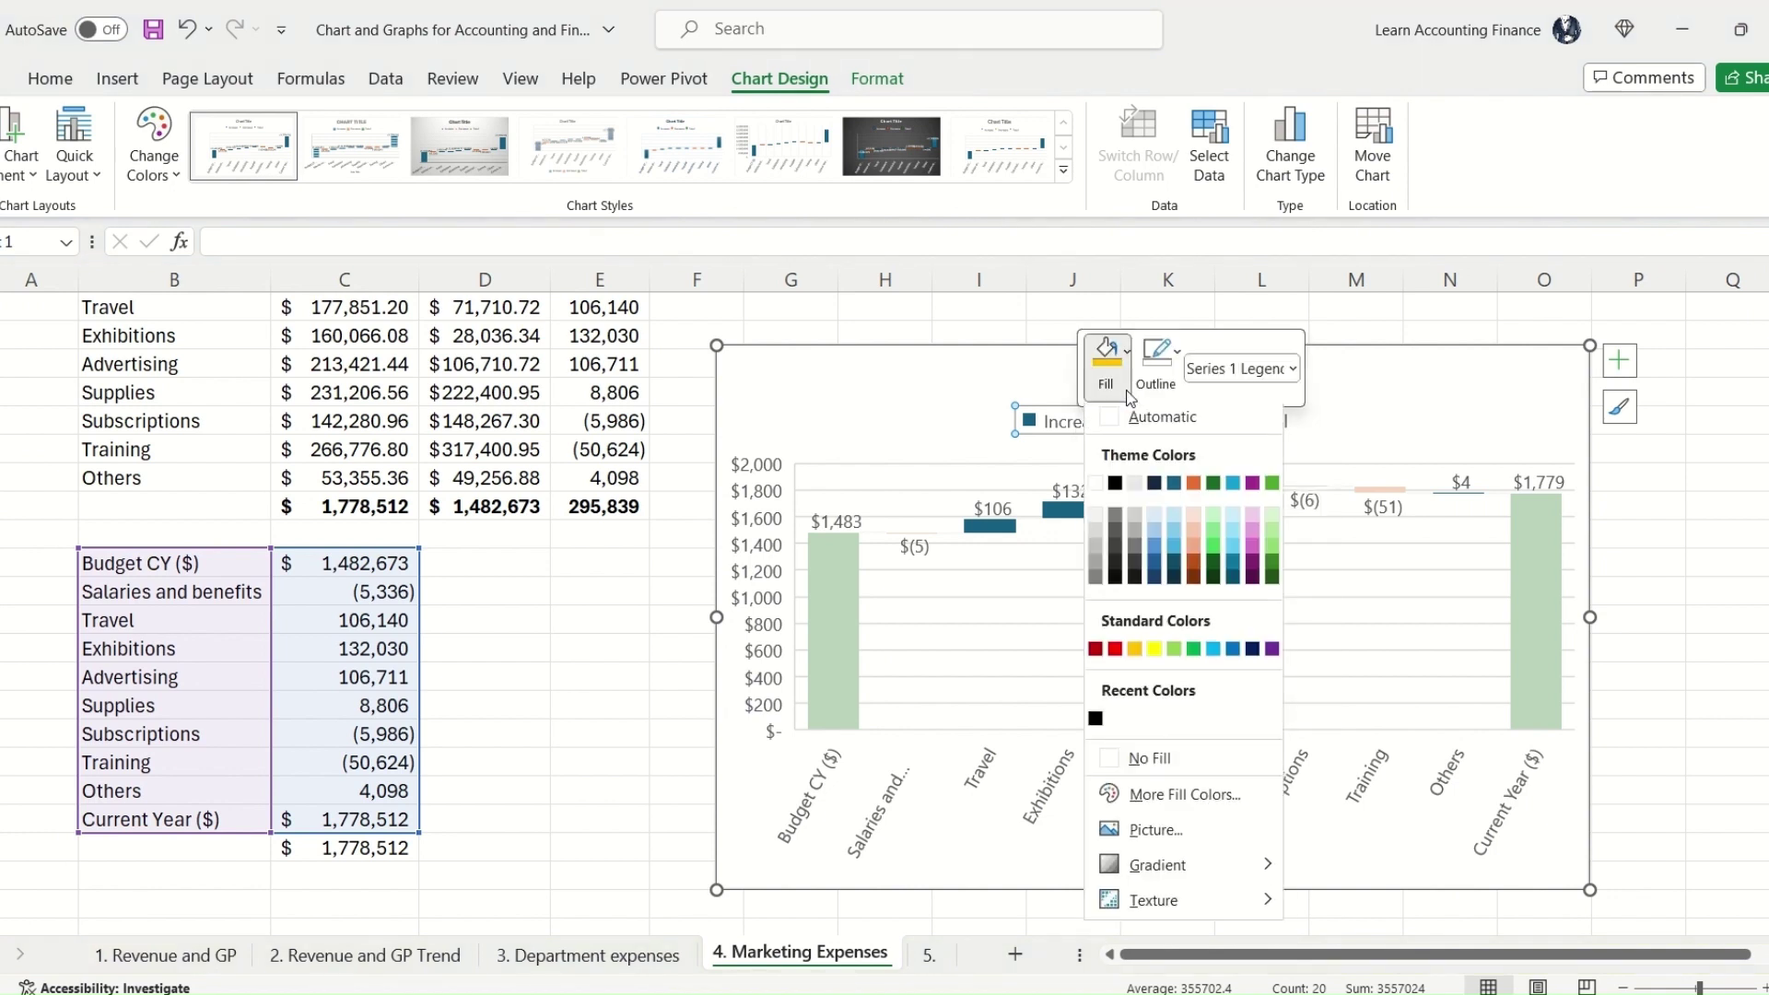
pyautogui.click(1123, 654)
pyautogui.click(1159, 437)
pyautogui.rightClick(1159, 436)
pyautogui.click(1187, 364)
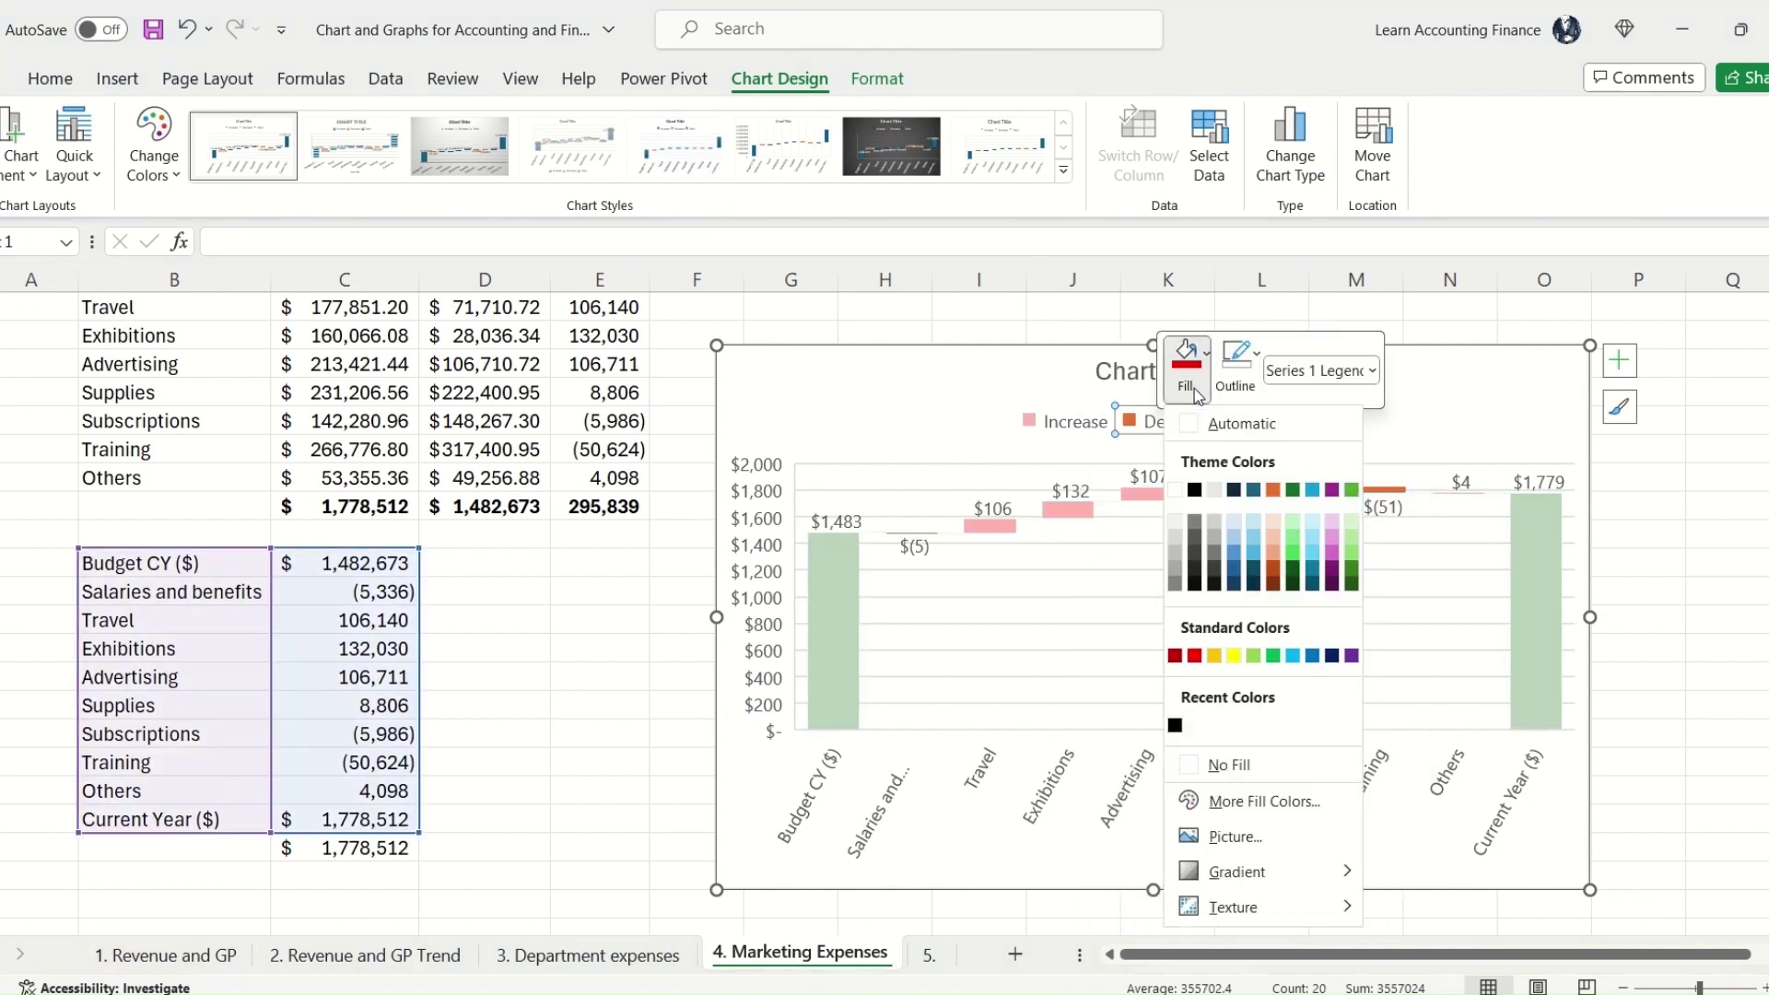
pyautogui.click(1275, 656)
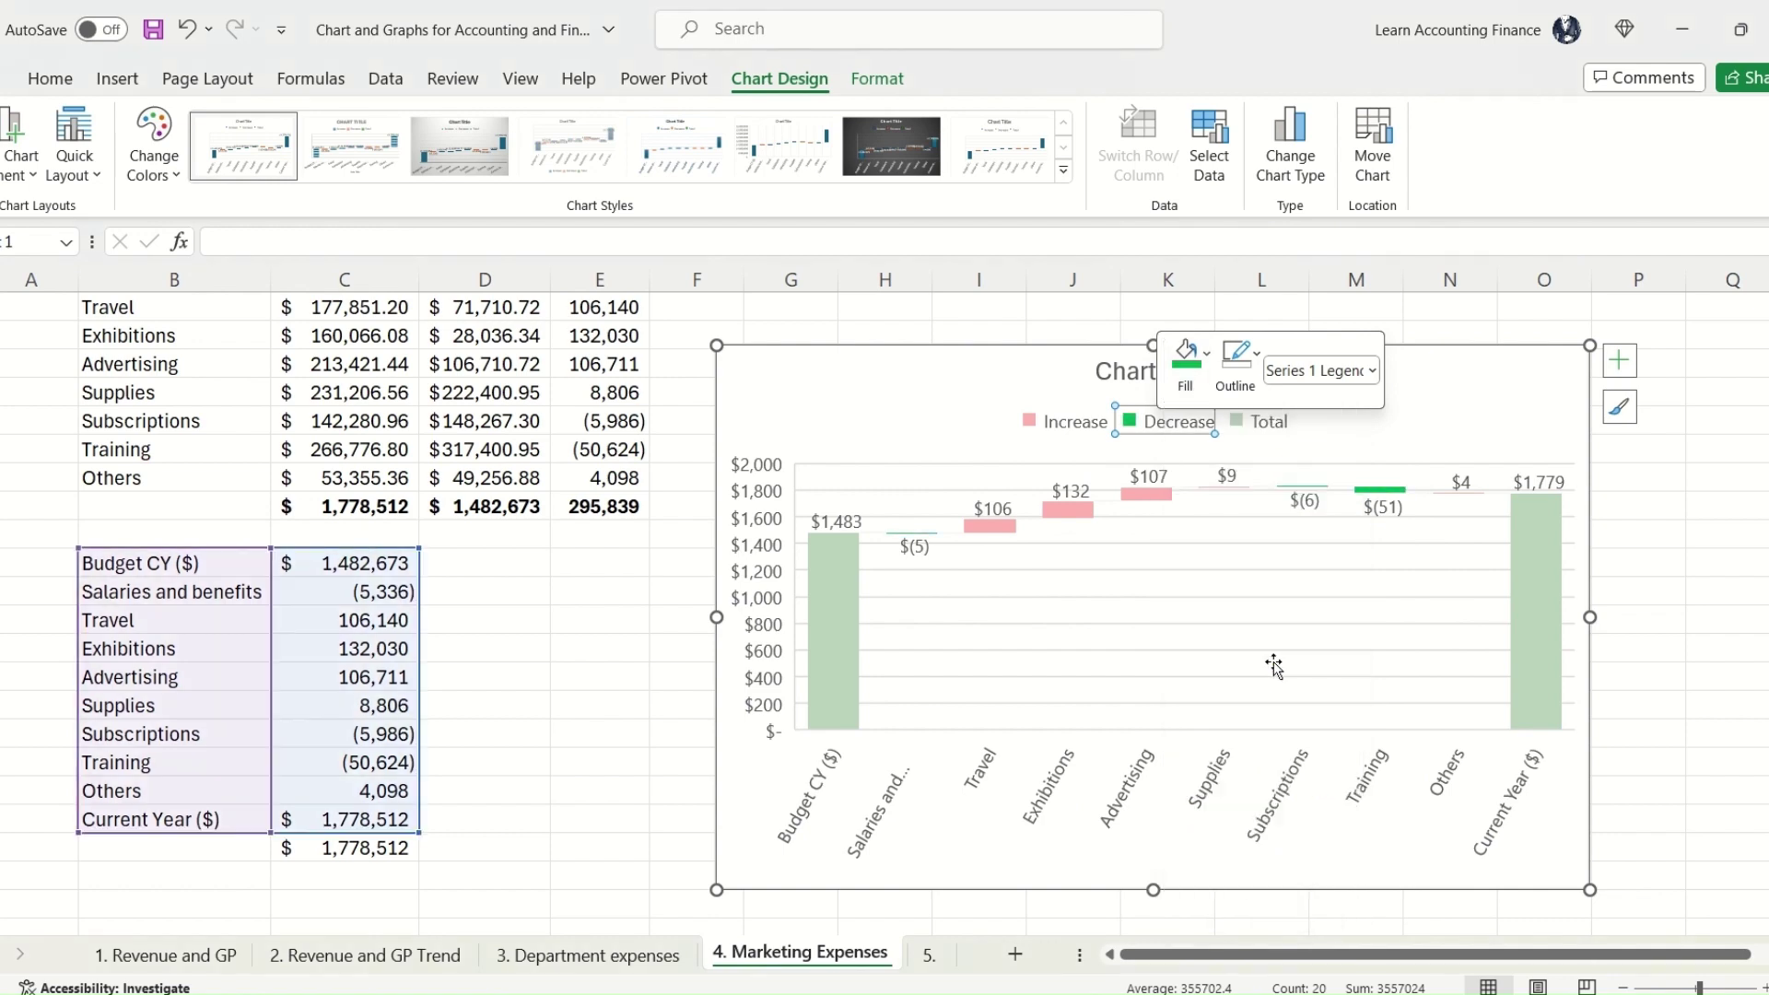
pyautogui.click(1260, 421)
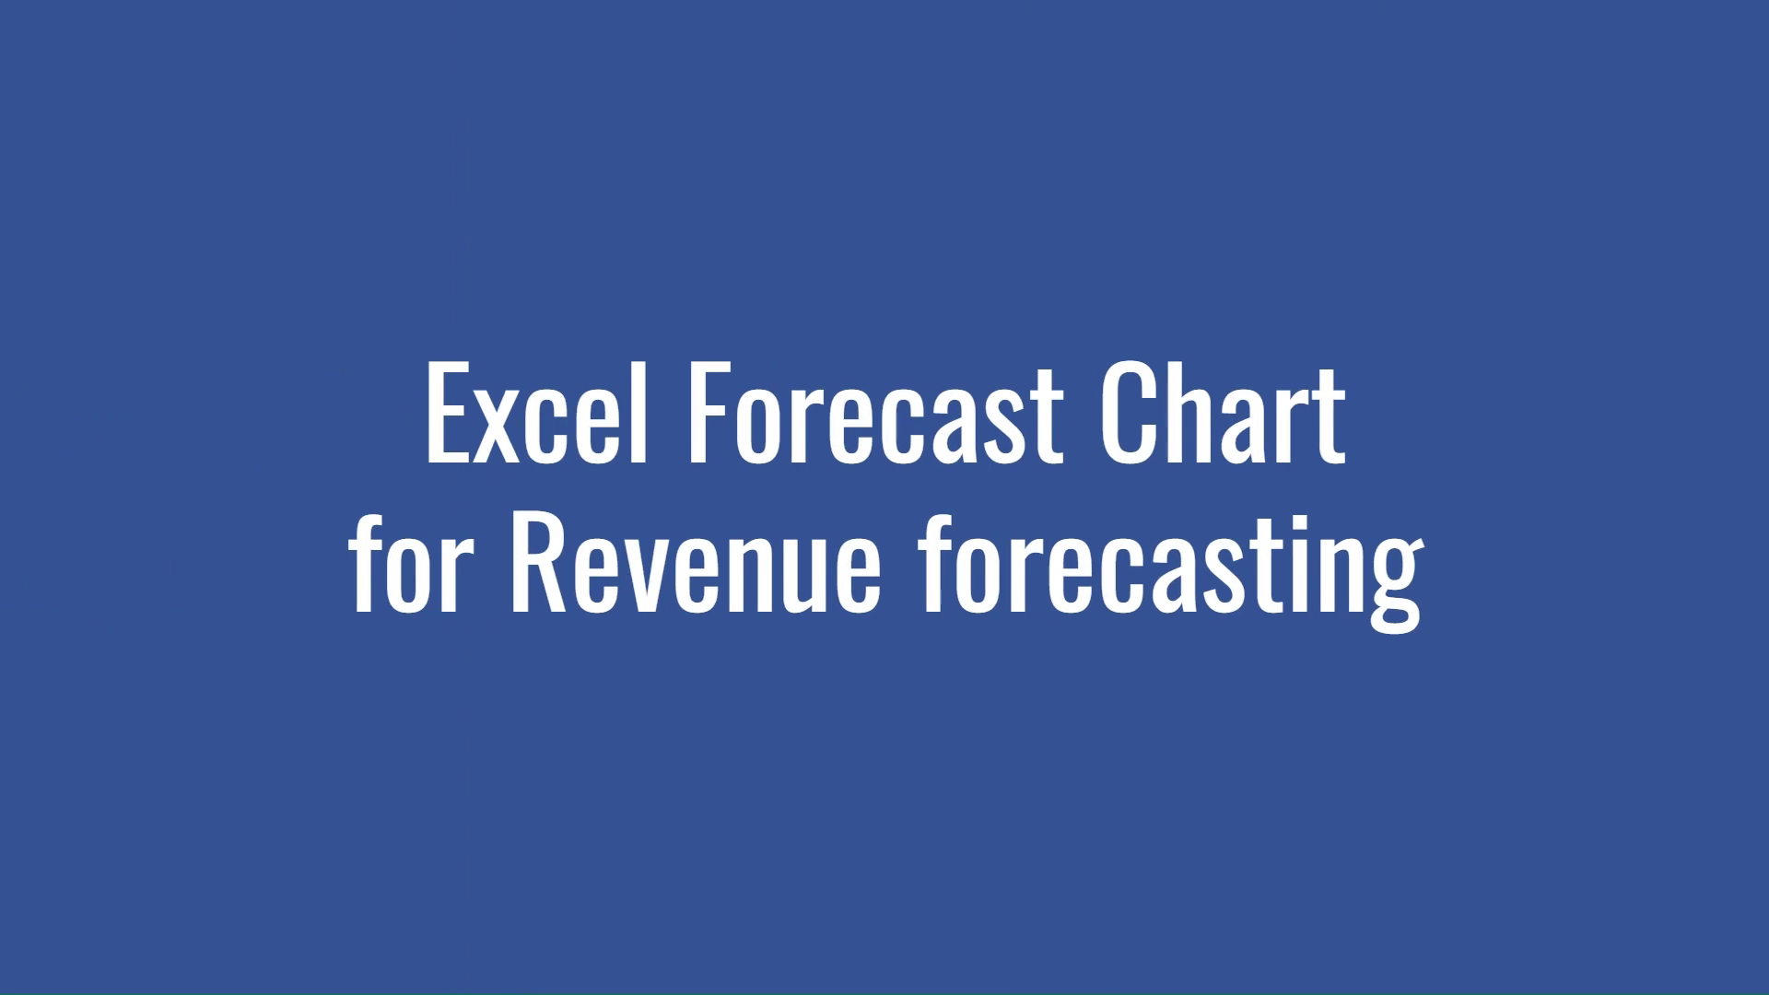
pyautogui.moveTo(217, 365); pyautogui.dragTo(251, 393)
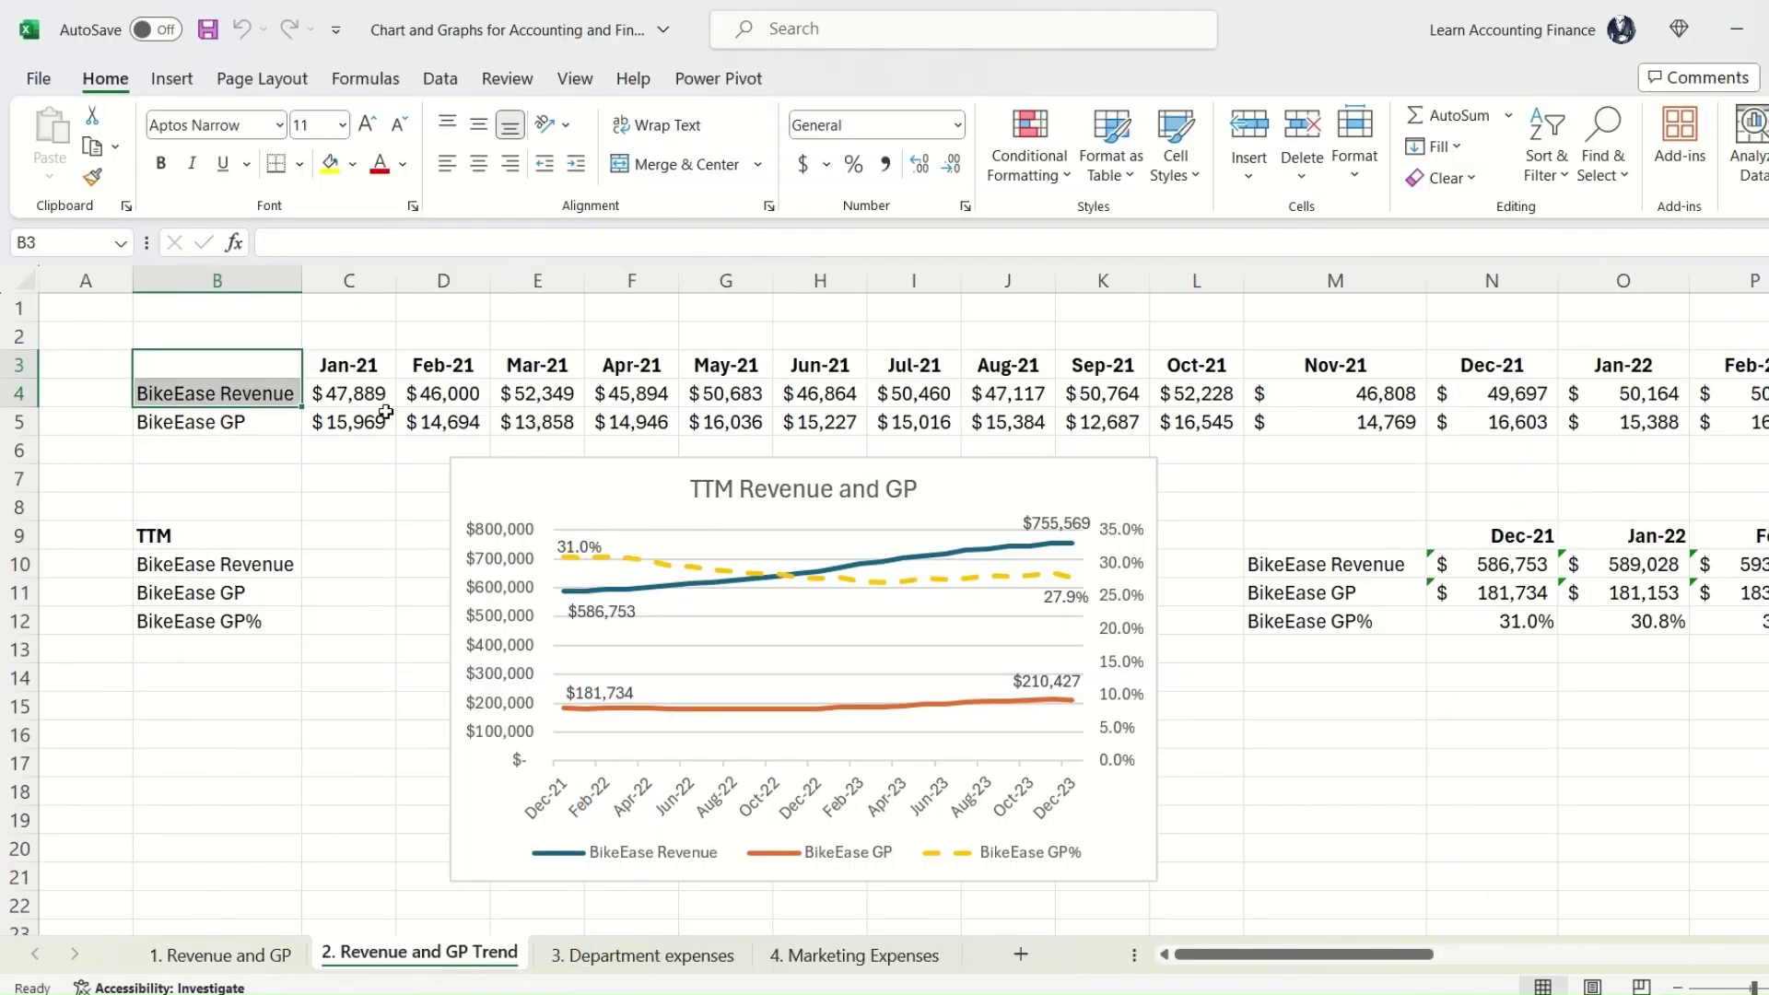
# Step: Select the monthly dates and BikeEase Revenue in B3:AL4 and start a Forecast Sheet
pyautogui.press('Right')
pyautogui.hscroll(2, 385, 412)
pyautogui.hscroll(-2, 417, 424)
pyautogui.press('Left')
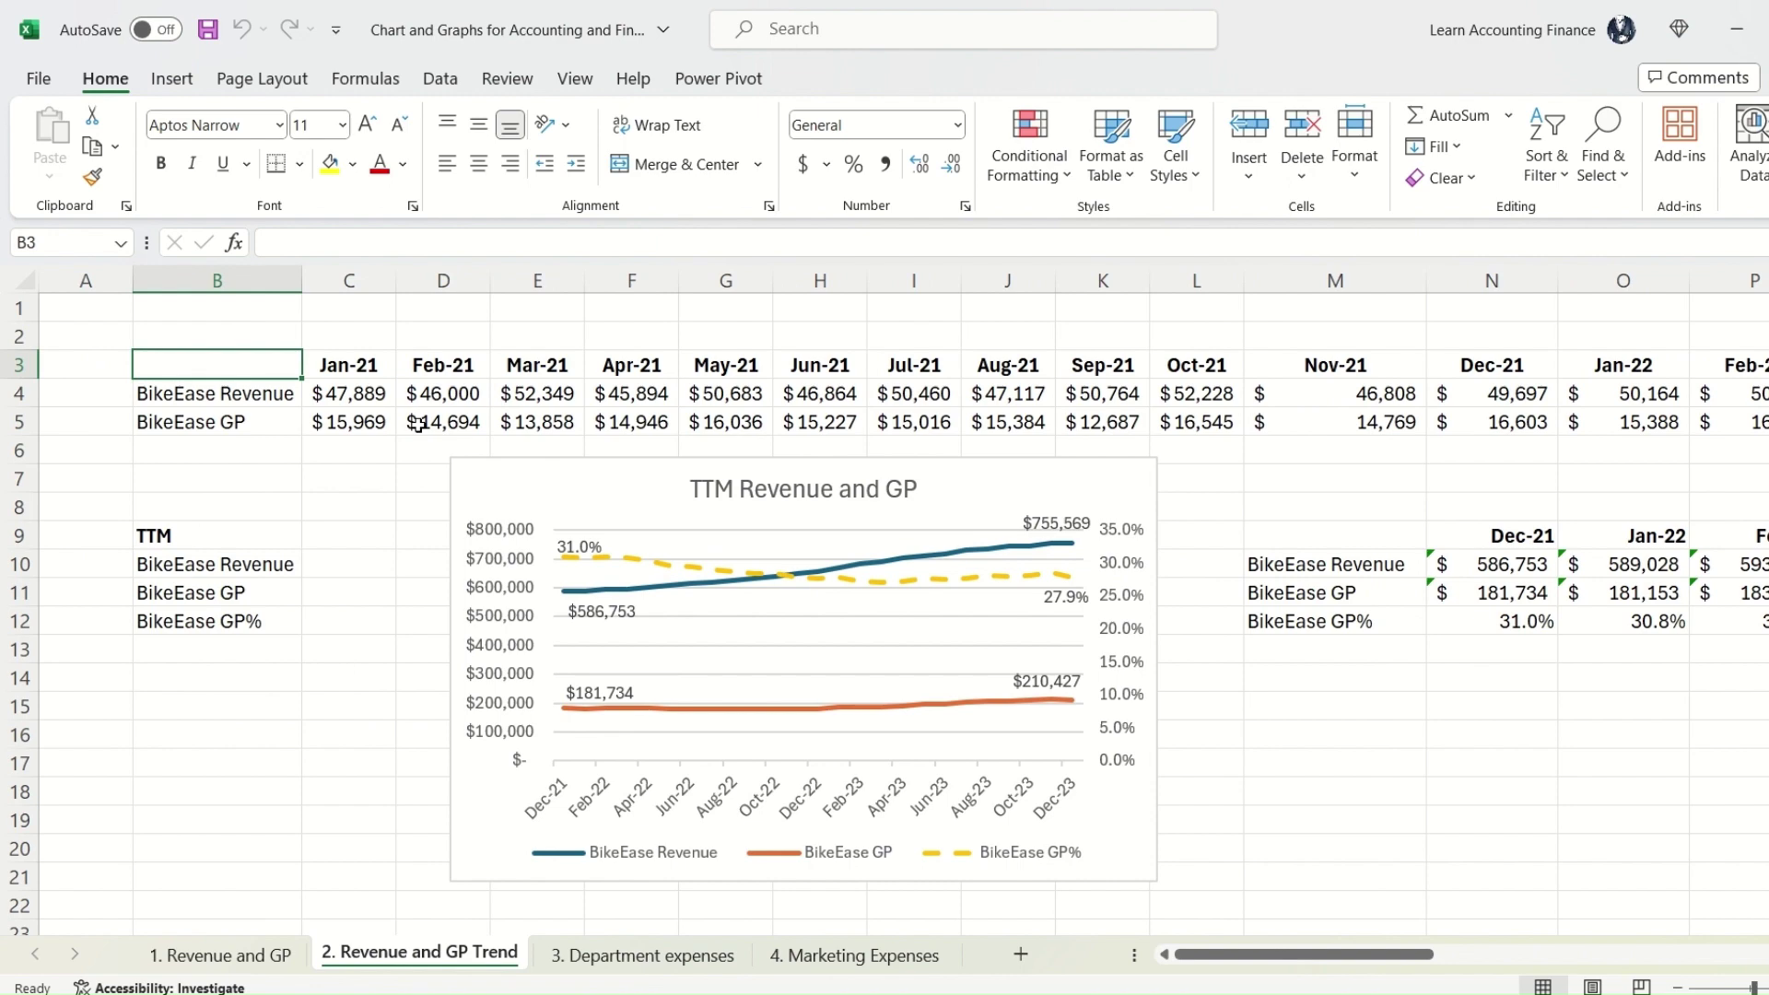
pyautogui.hotkey('shift', 'Down')
pyautogui.hotkey('shift', 'Right')
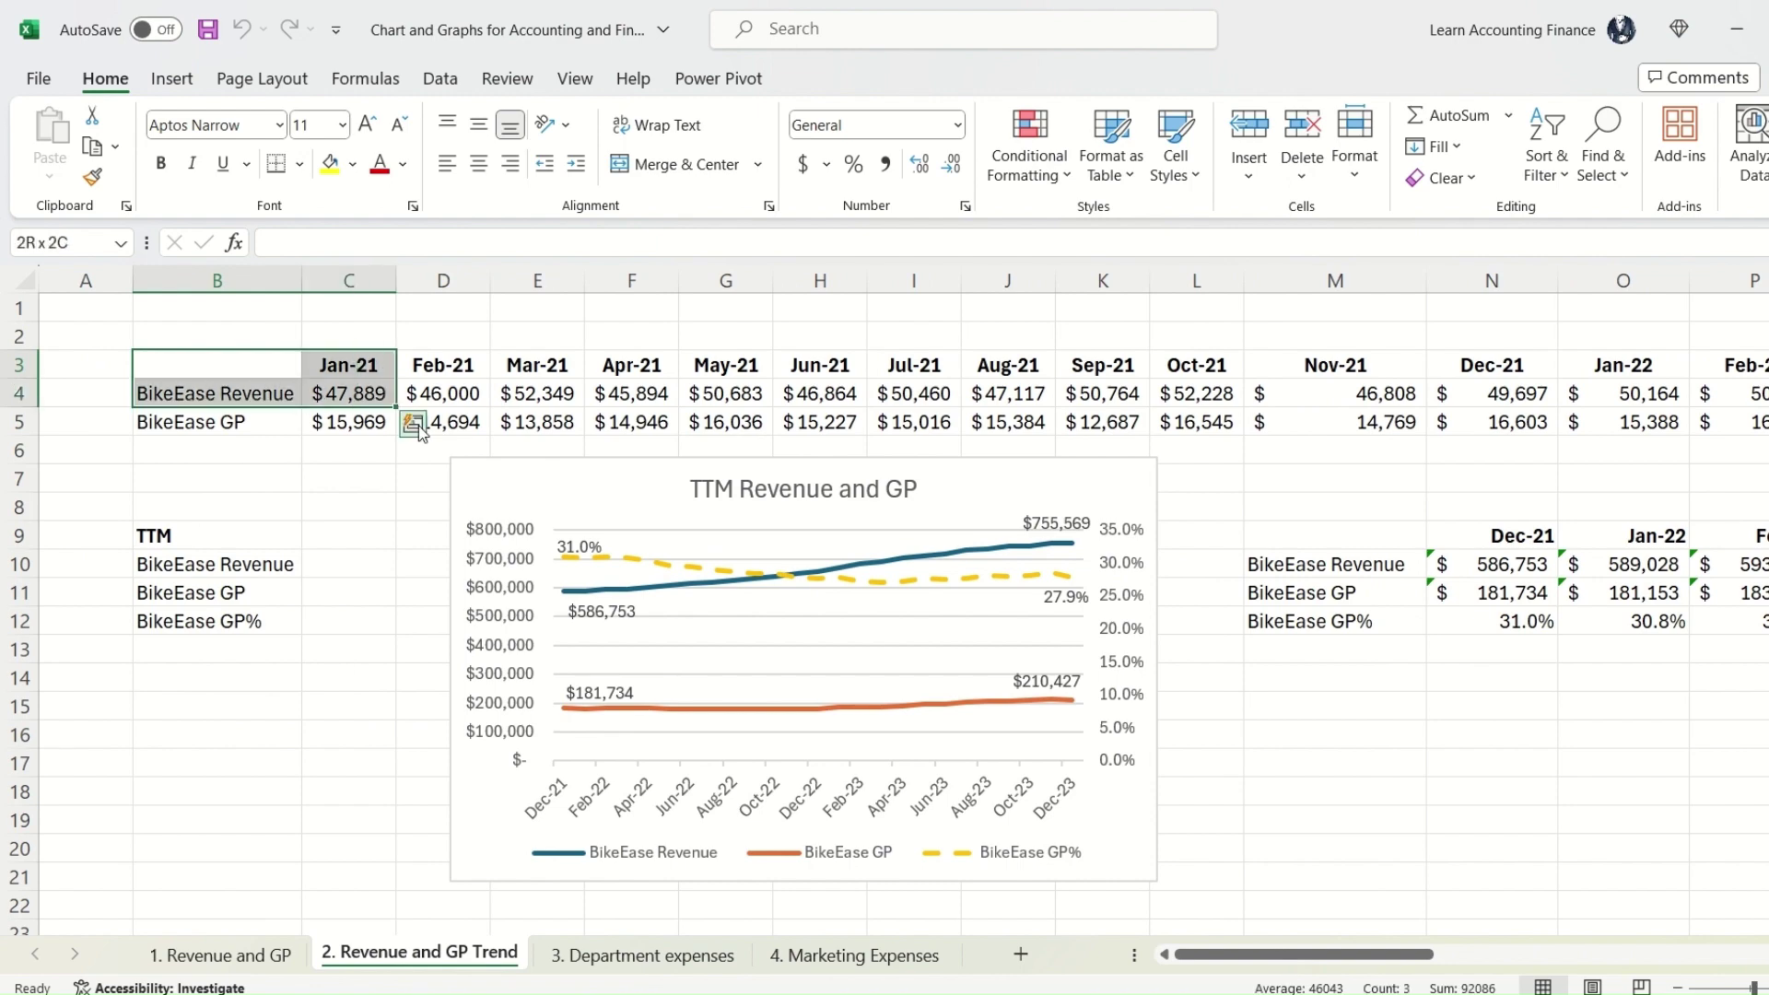
pyautogui.hotkey('ctrl', 'shift', 'Right')
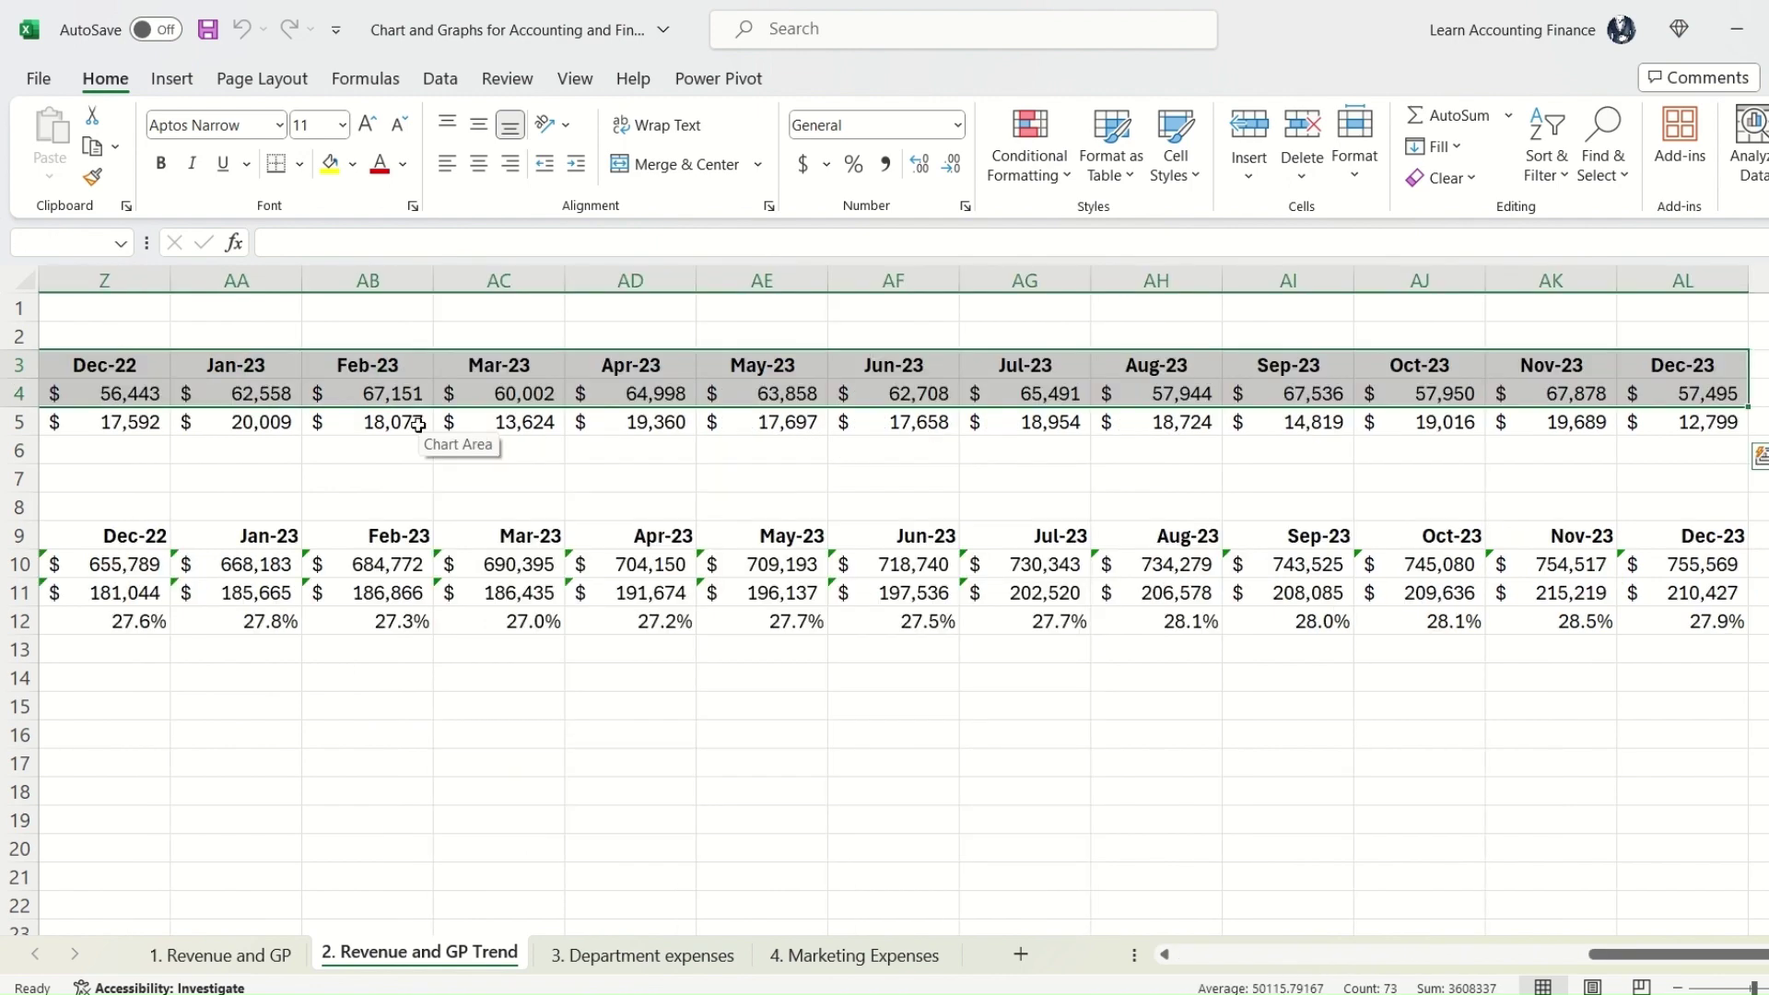
pyautogui.click(441, 81)
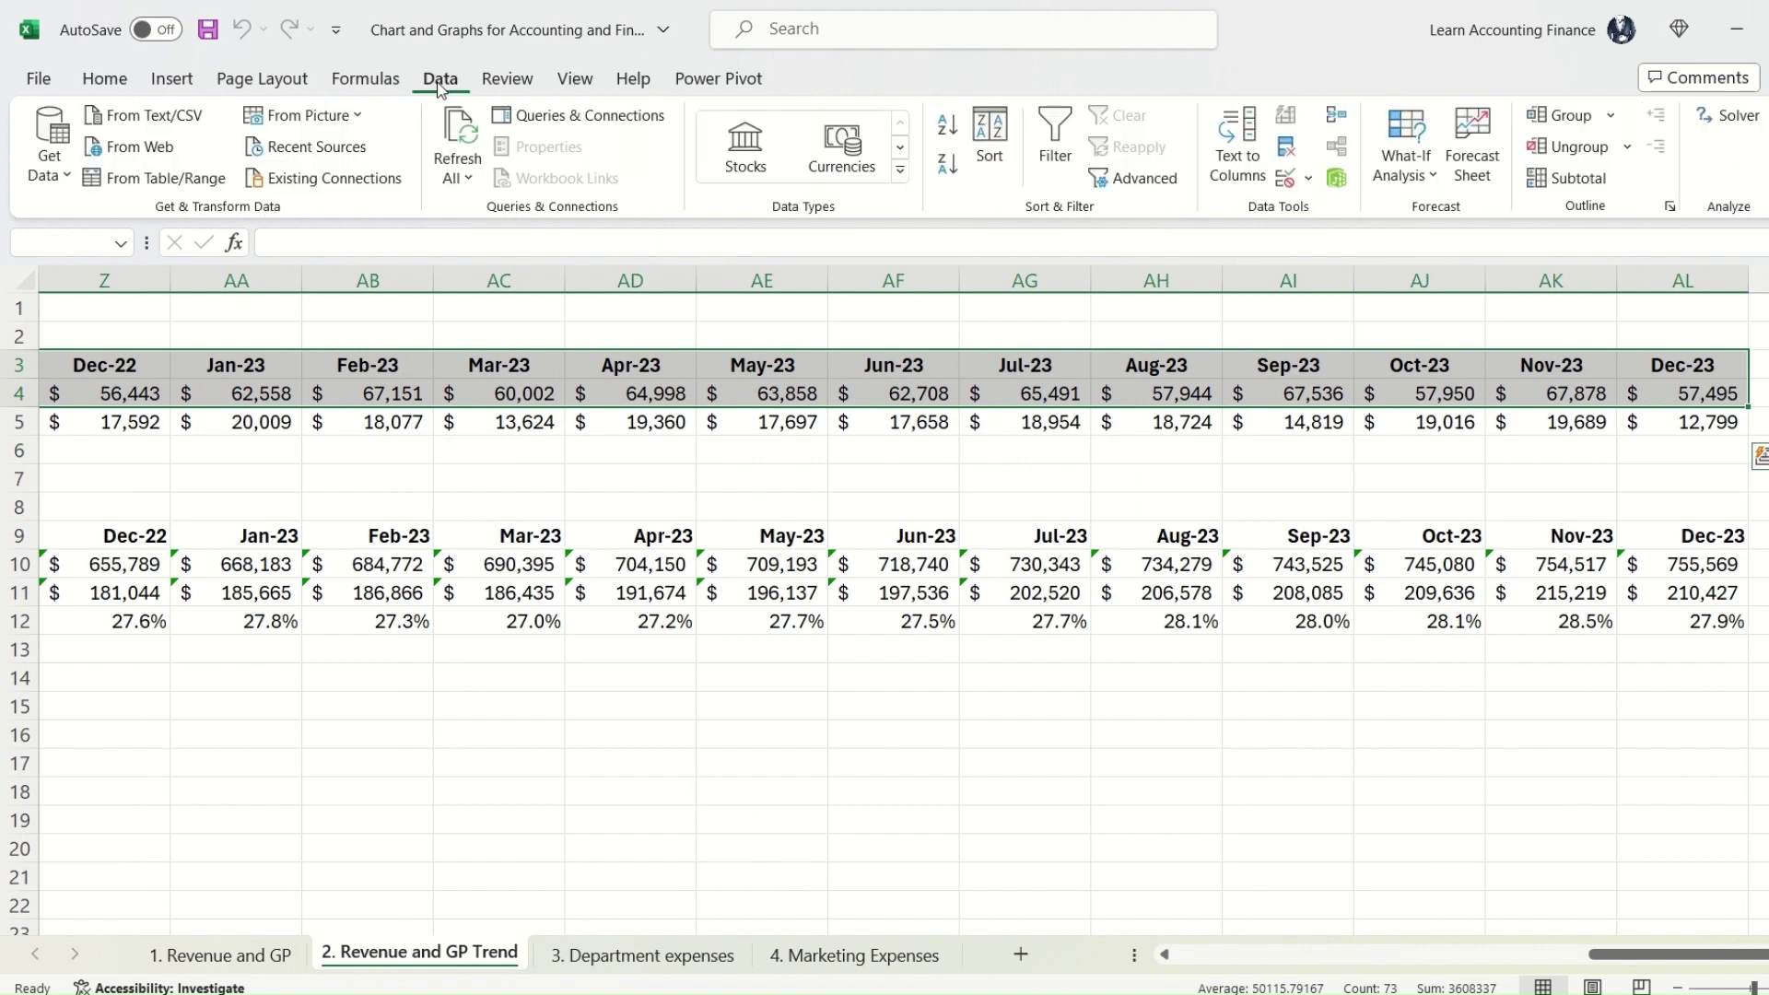
pyautogui.click(1462, 175)
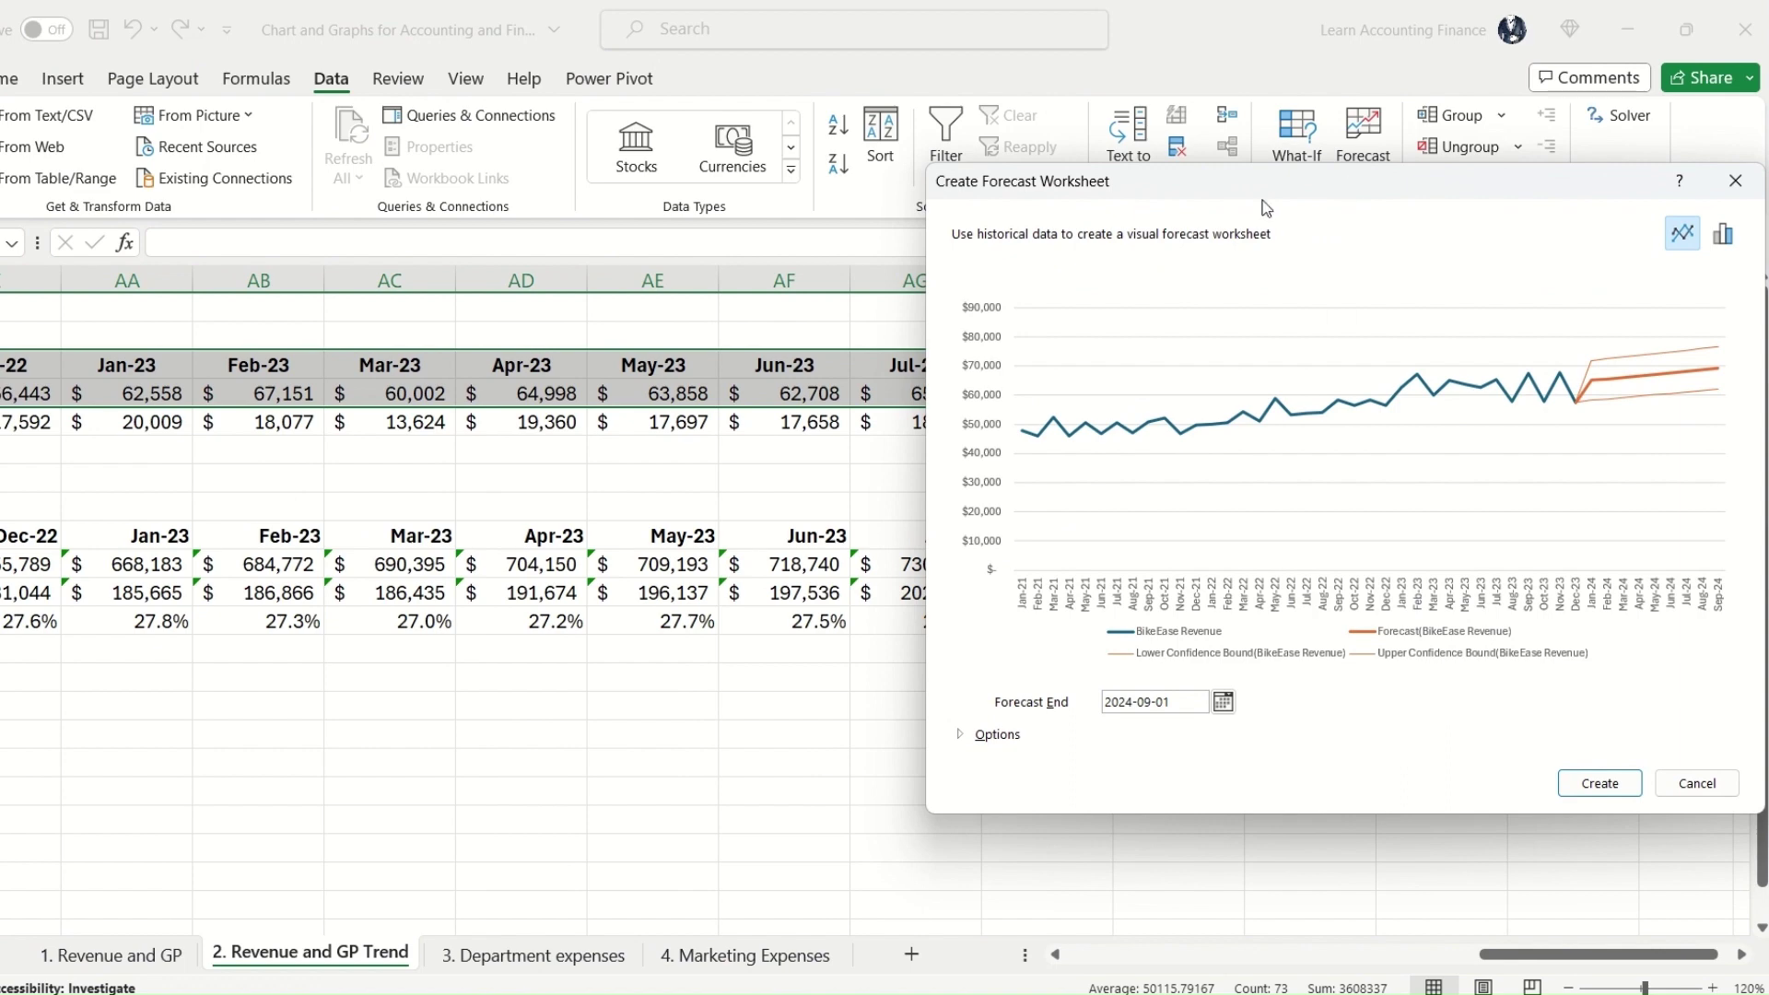
# Step: Keep the line forecast chart, set Forecast End to 2024-12-31, and create the forecast sheet
pyautogui.moveTo(1262, 200); pyautogui.dragTo(664, 200)
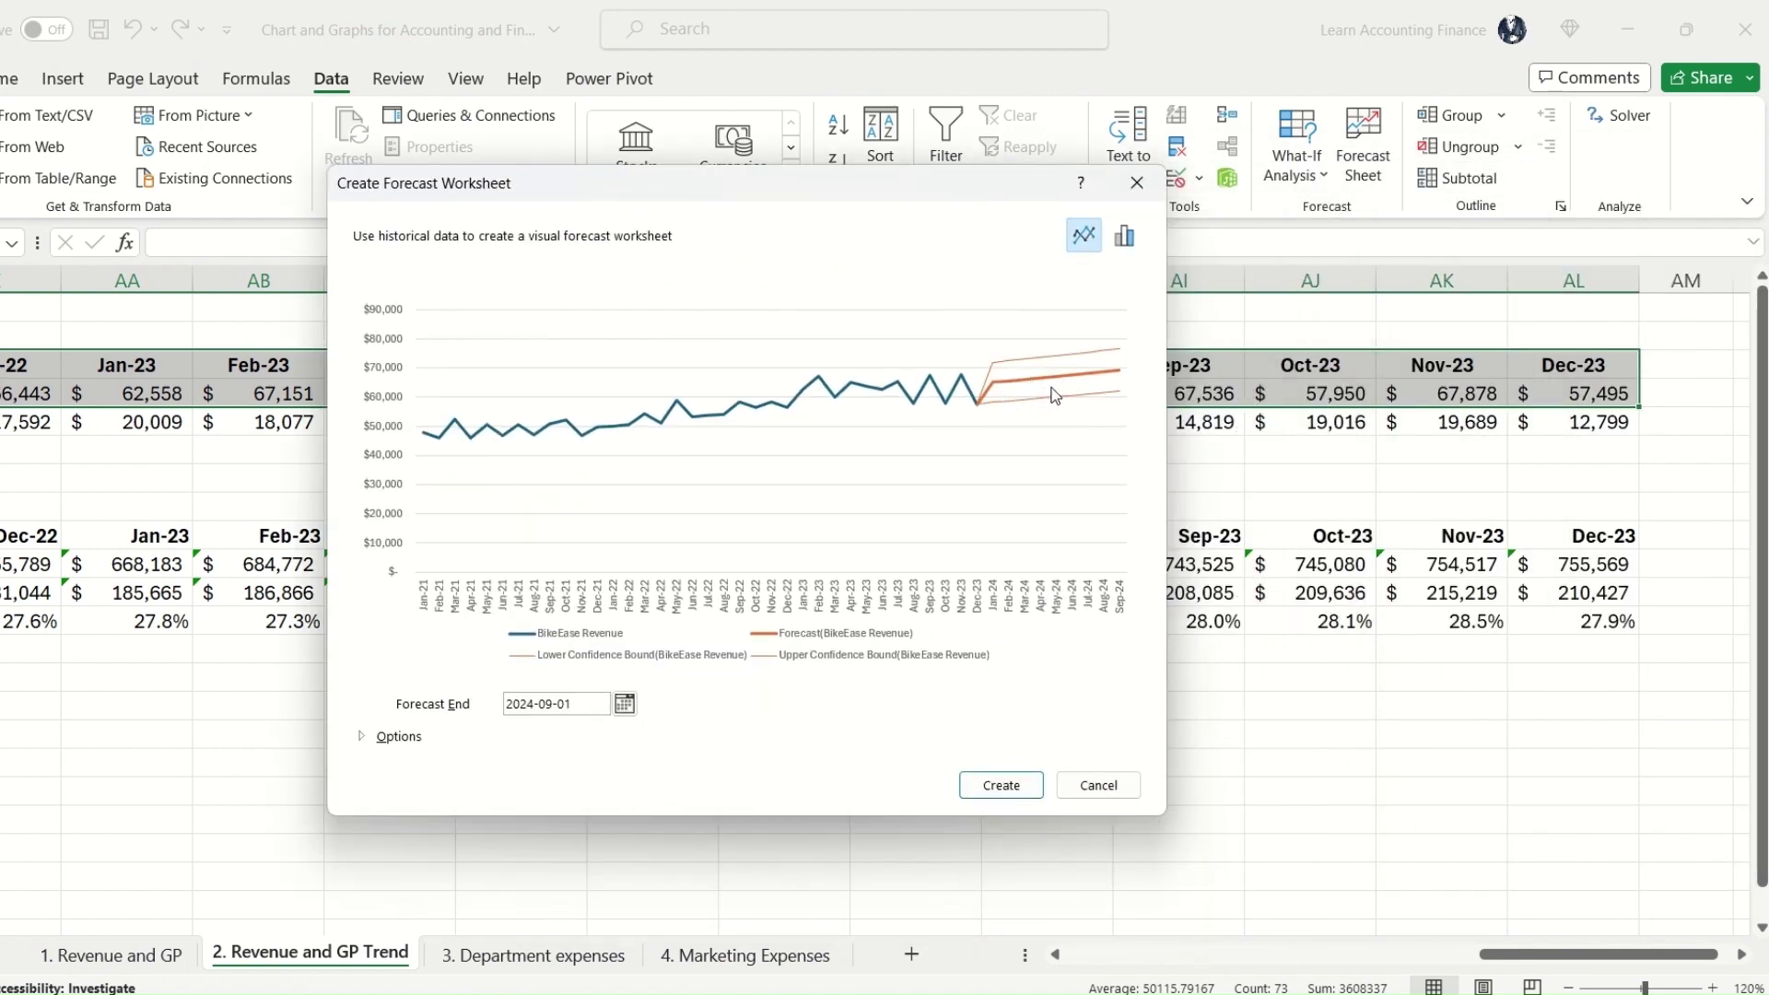
pyautogui.click(1124, 235)
pyautogui.click(1084, 236)
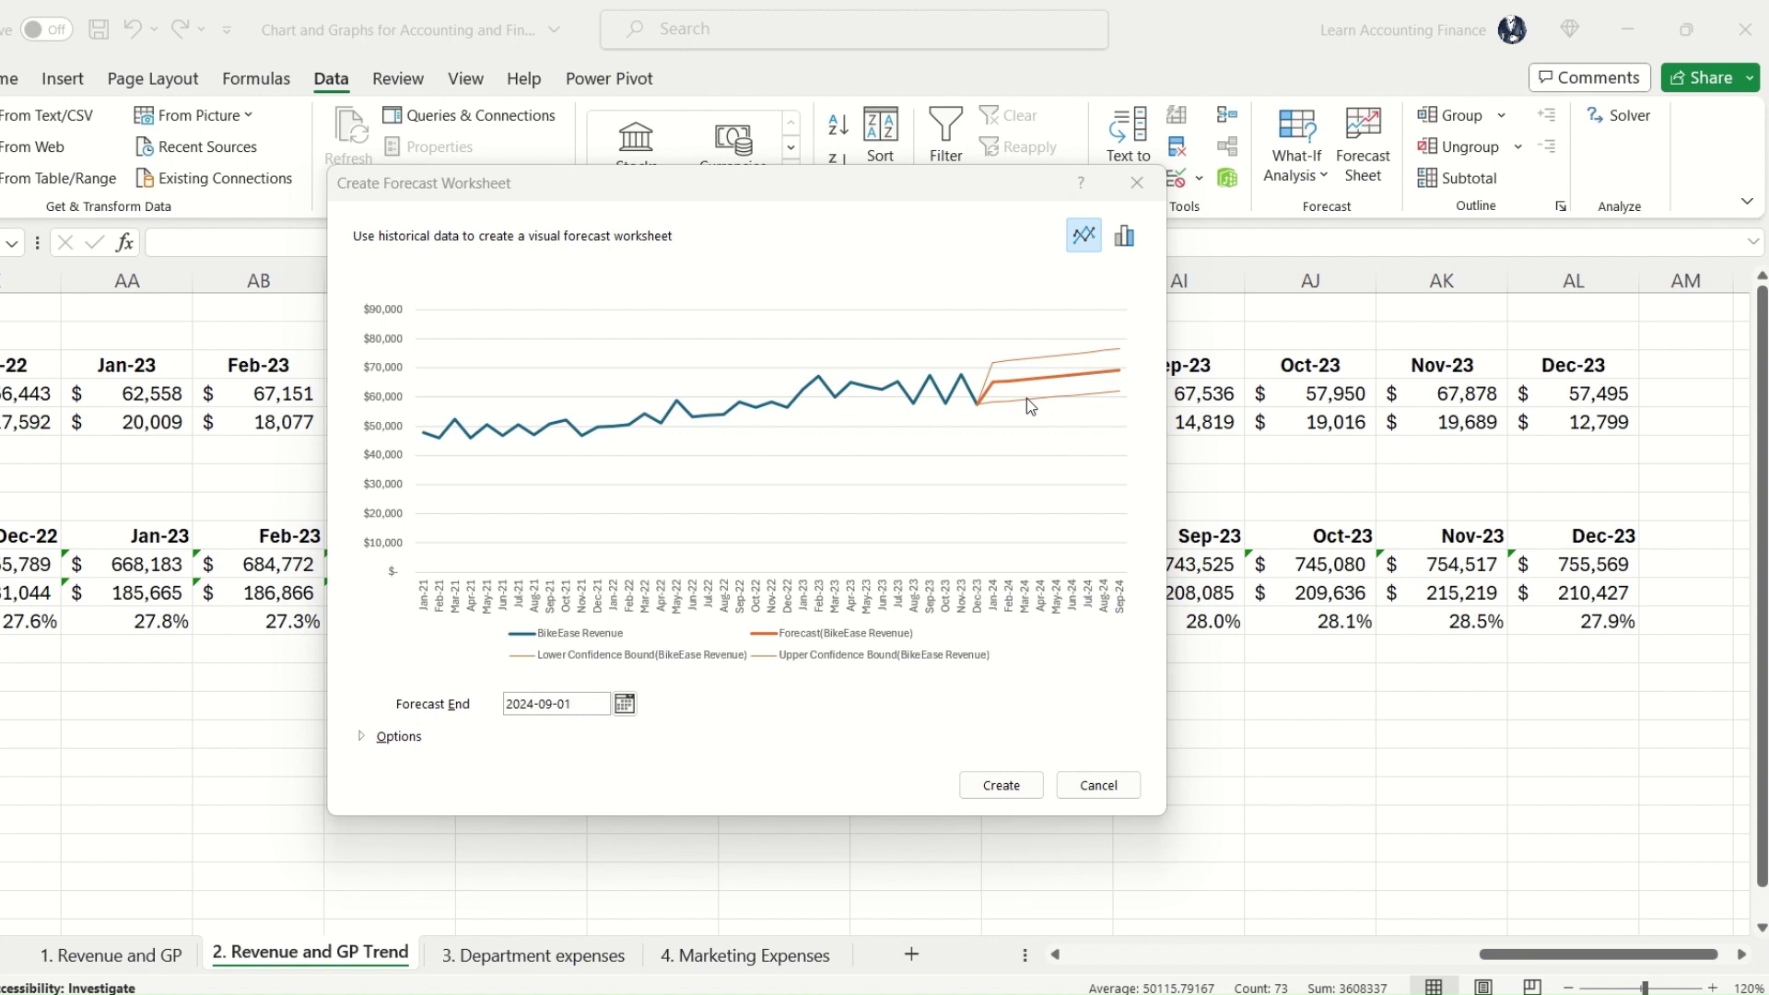
pyautogui.click(365, 742)
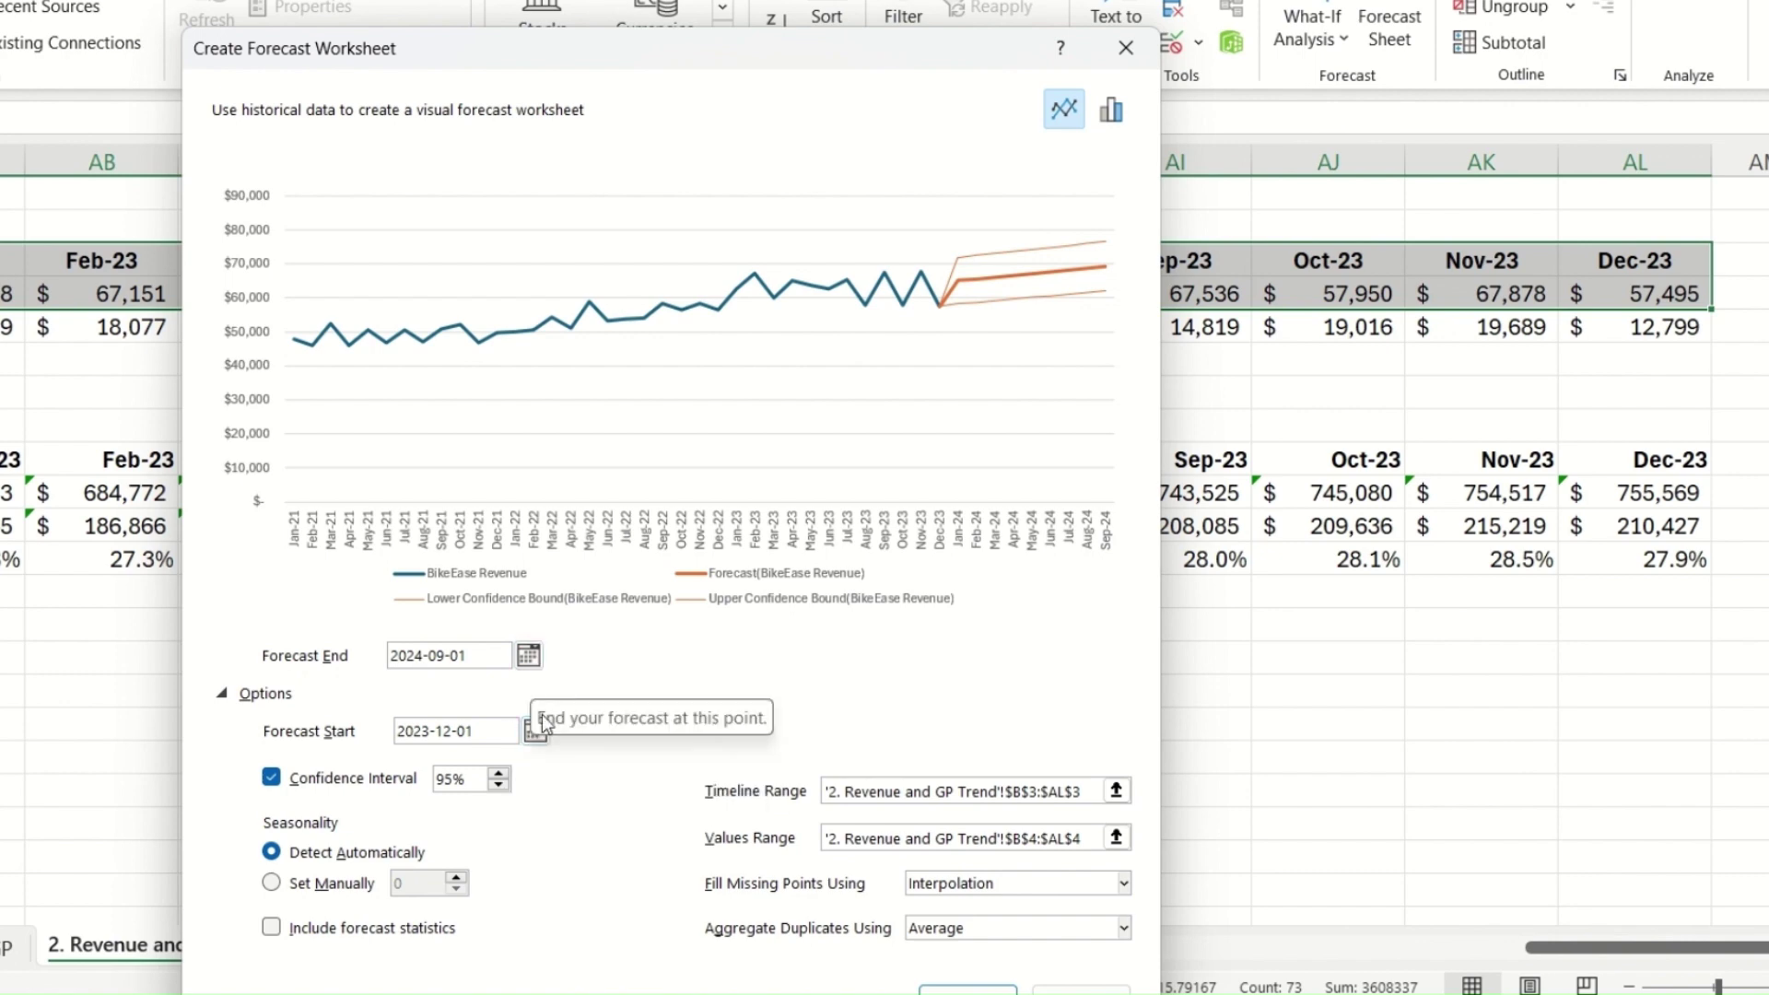
pyautogui.click(530, 656)
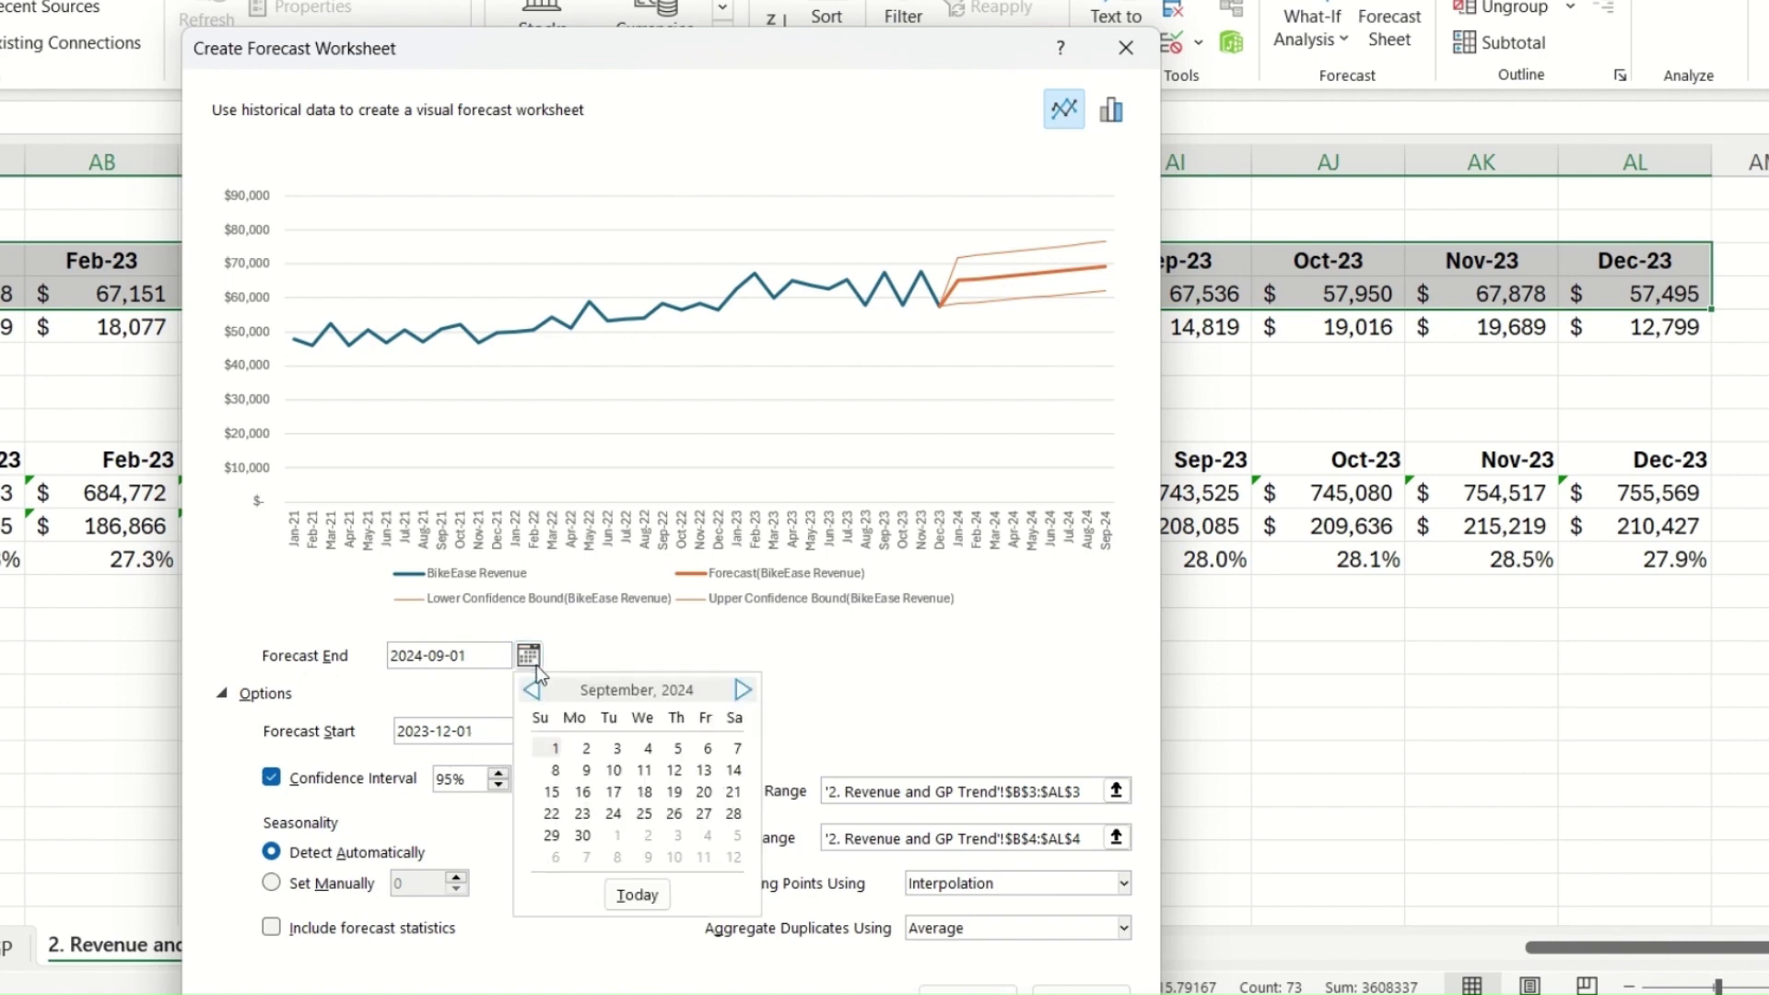
pyautogui.click(742, 691)
pyautogui.click(743, 691)
pyautogui.click(743, 697)
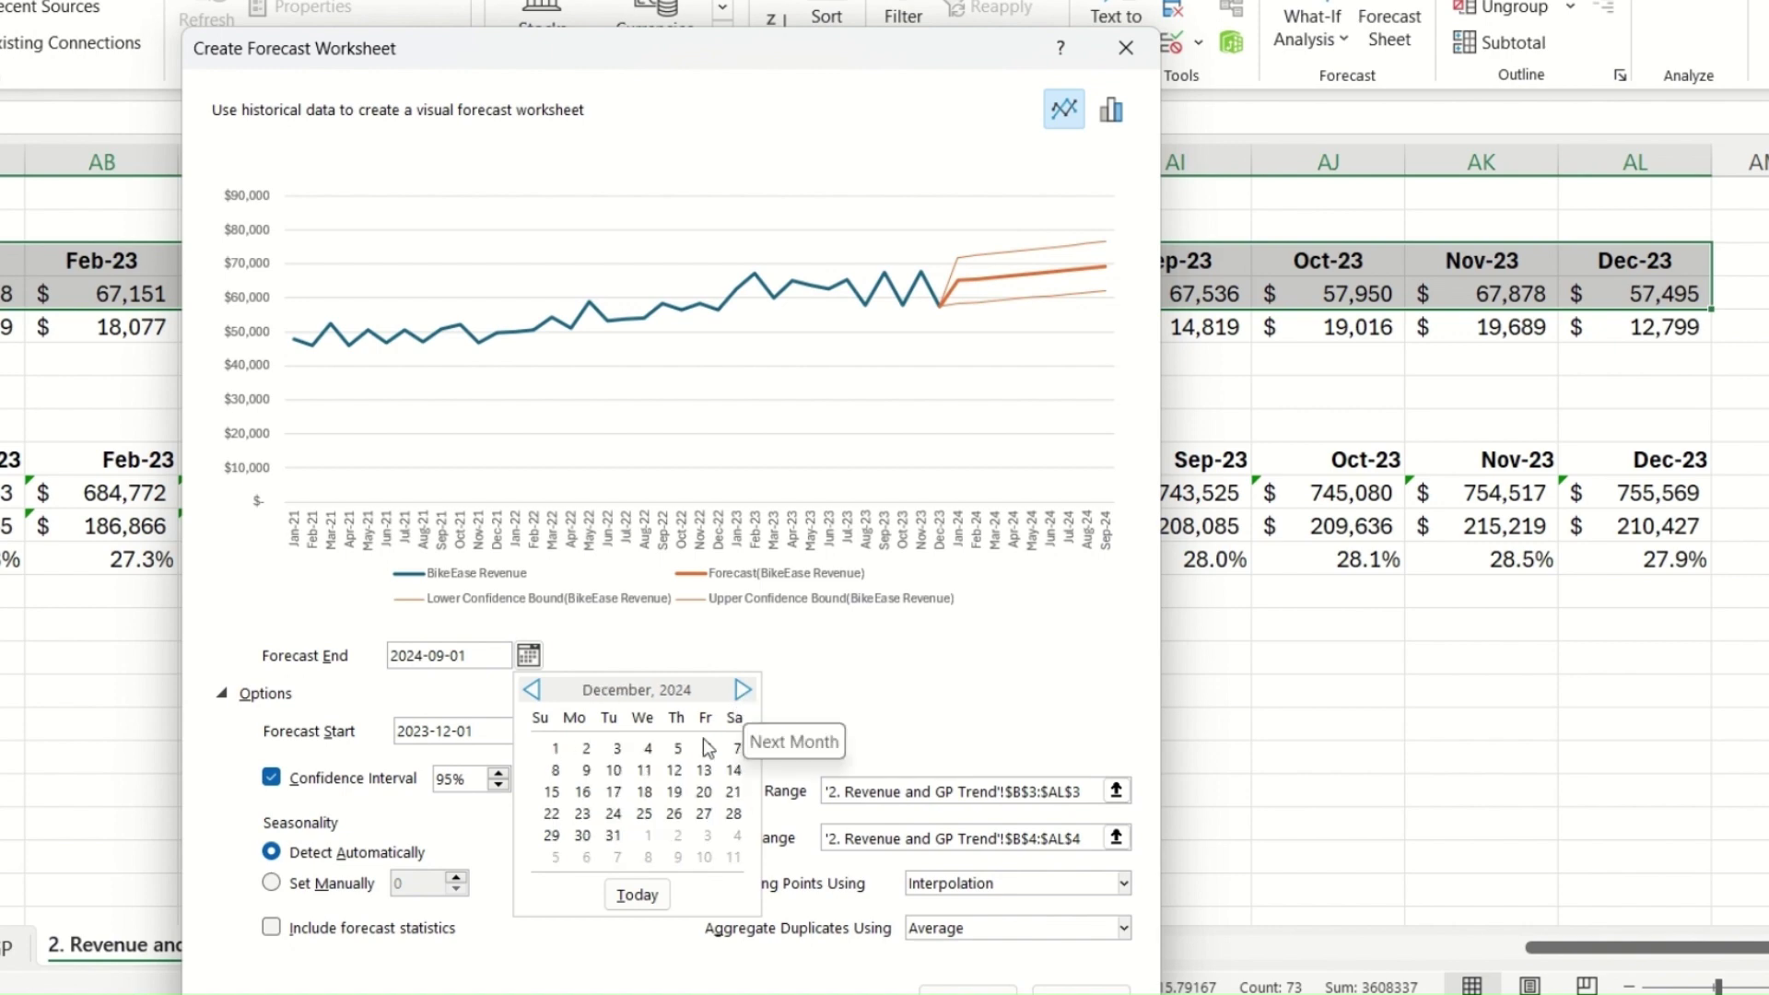
pyautogui.click(619, 842)
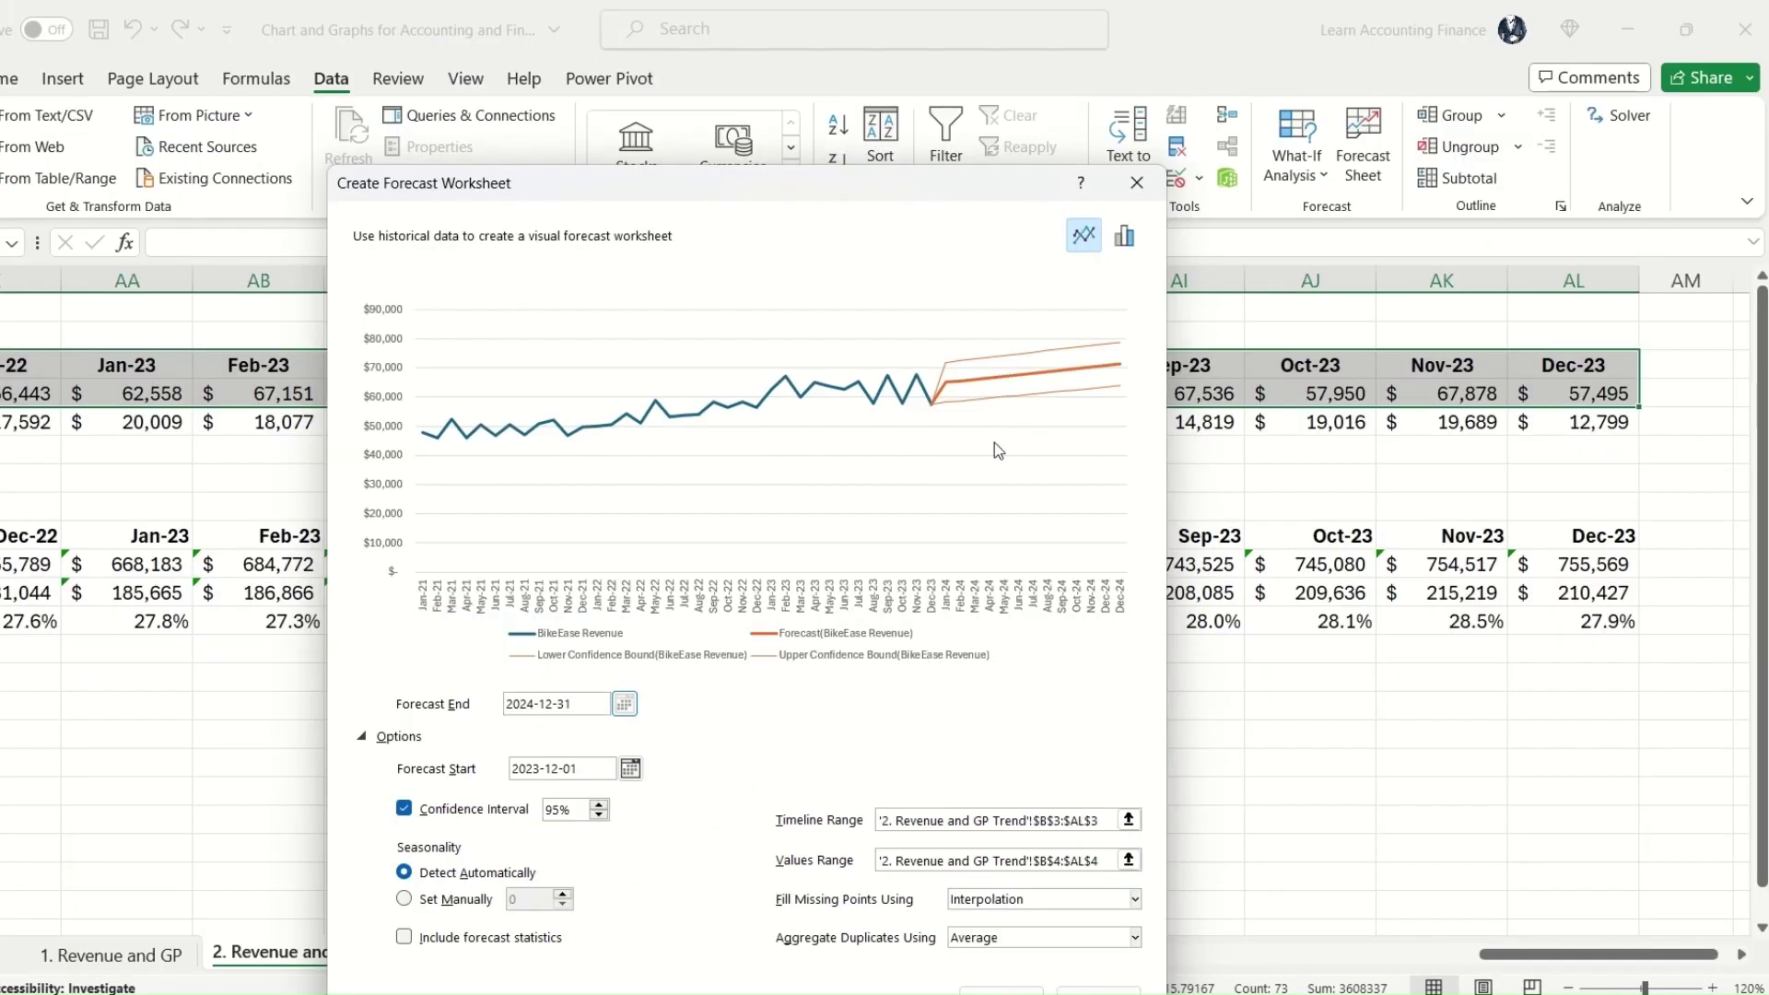
pyautogui.click(1009, 988)
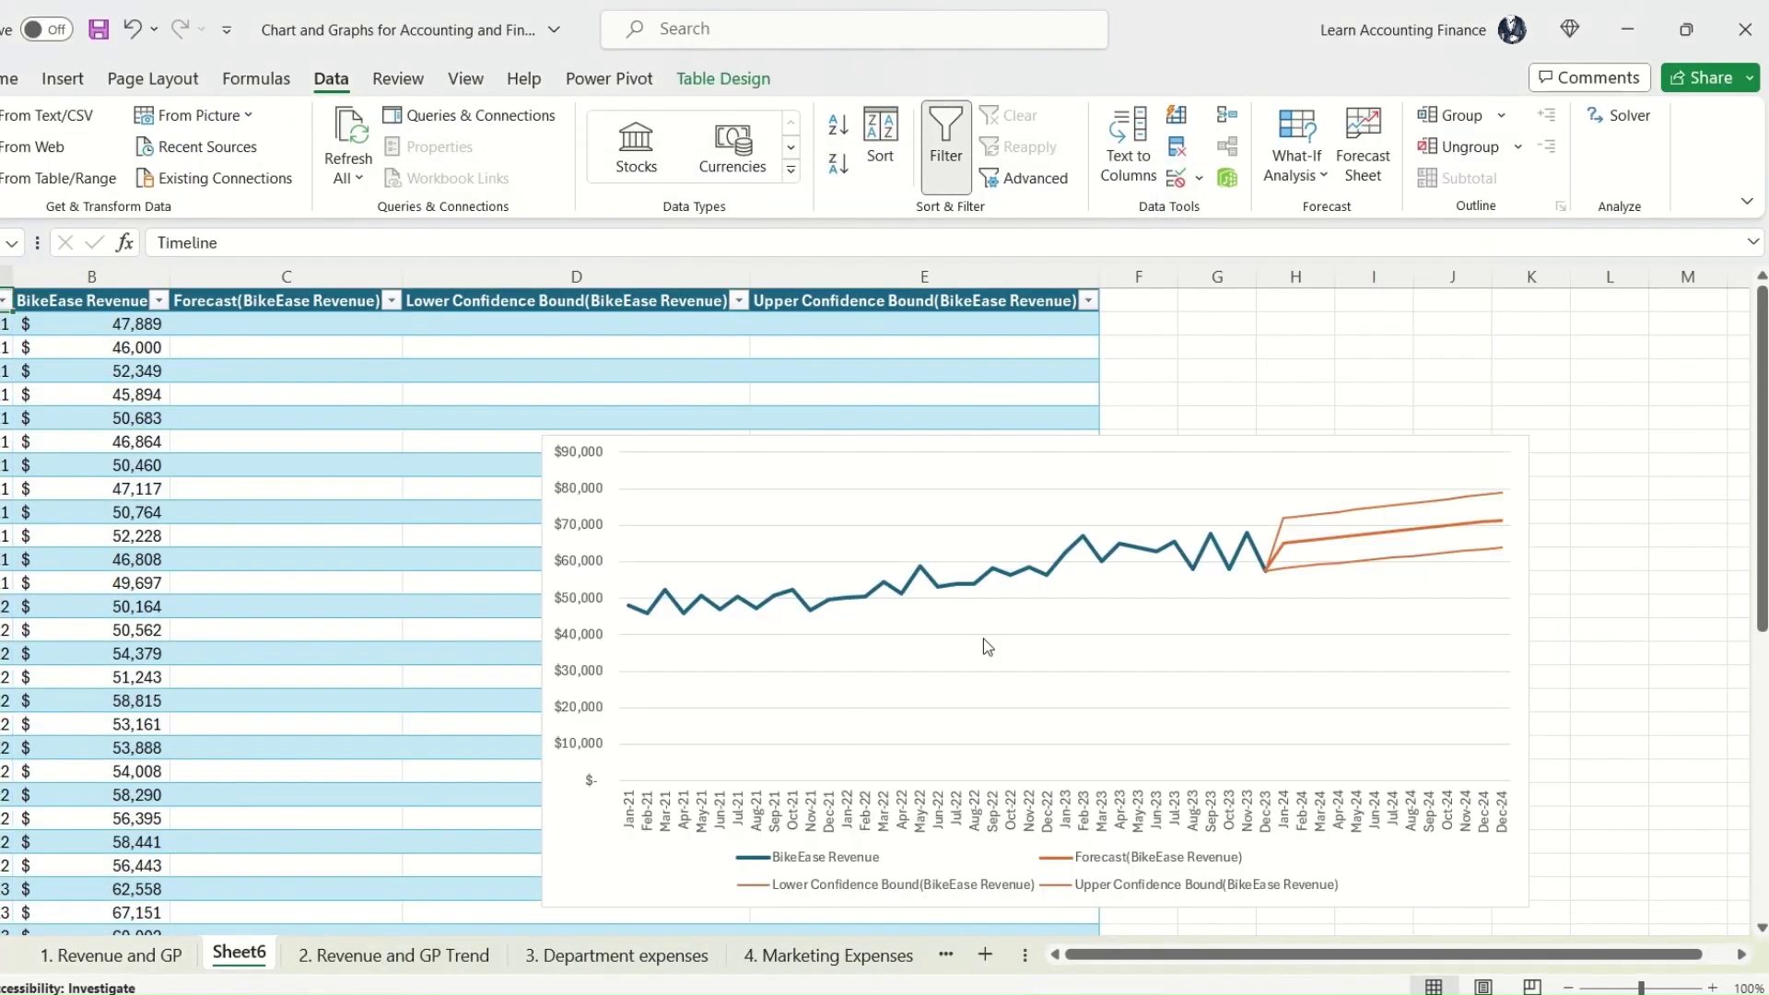
# Step: Inspect the first forecast value's formula and select the Jan-24 forecast cell C38
pyautogui.scroll(-11, 350, 543)
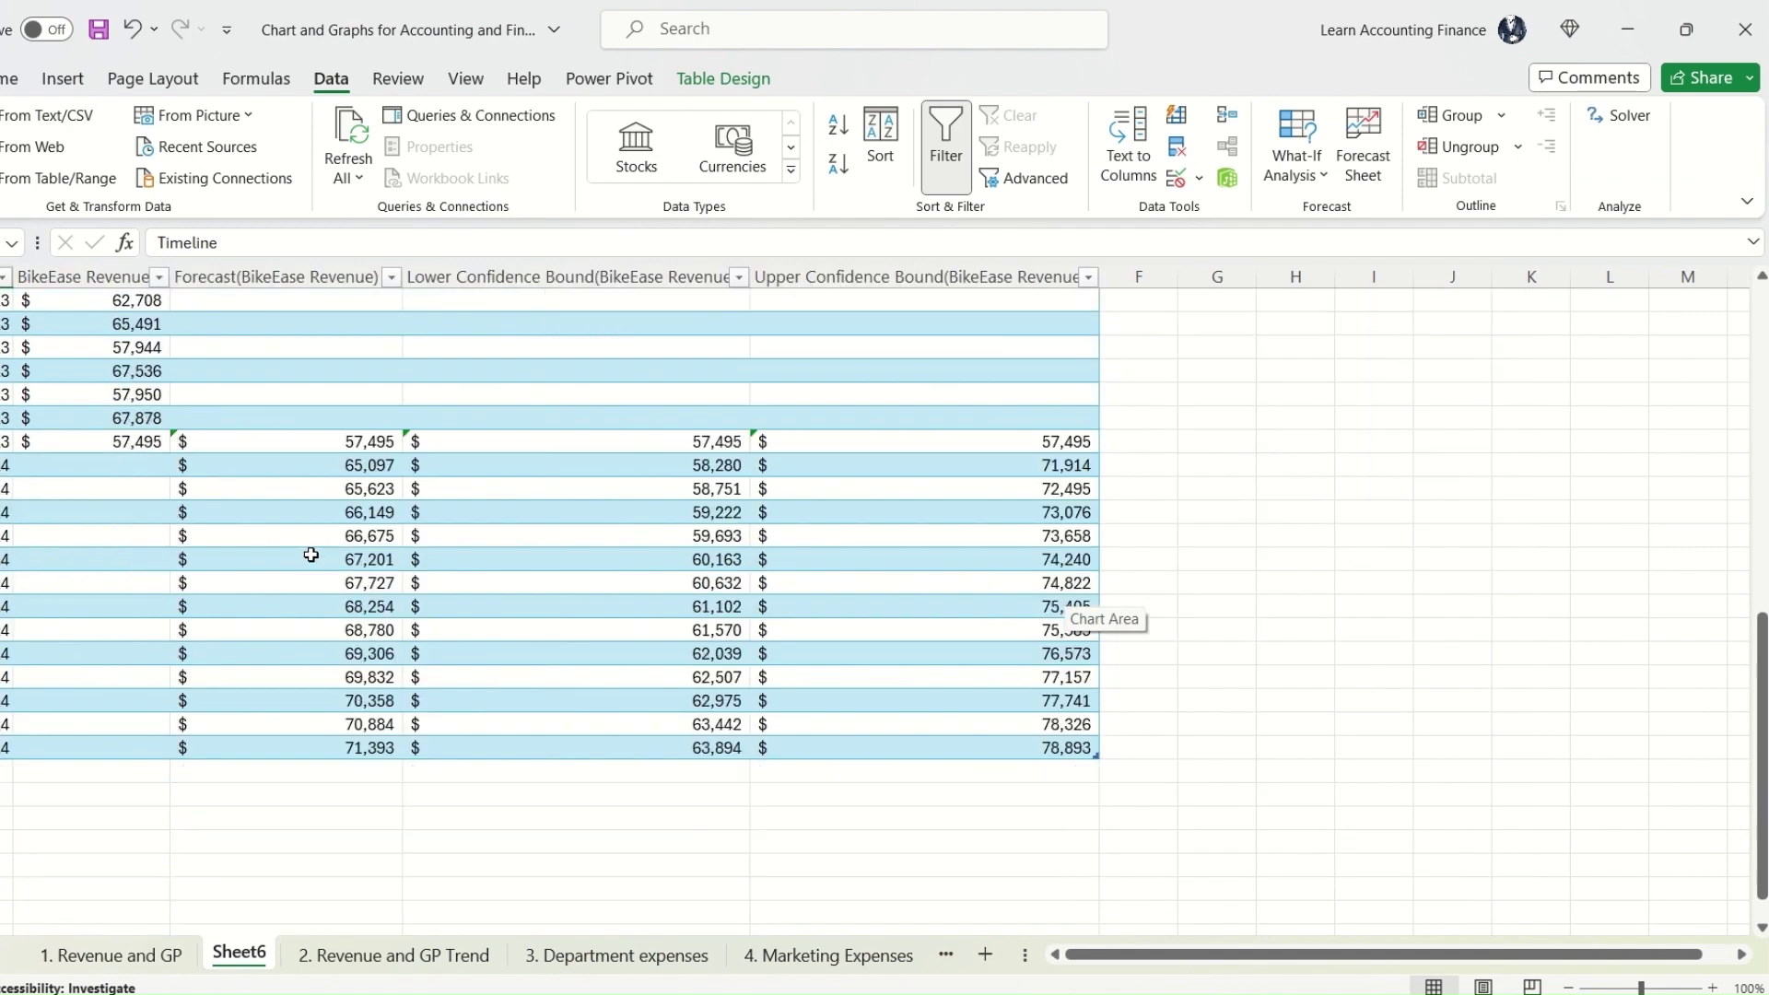
pyautogui.scroll(4, 365, 559)
pyautogui.click(385, 683)
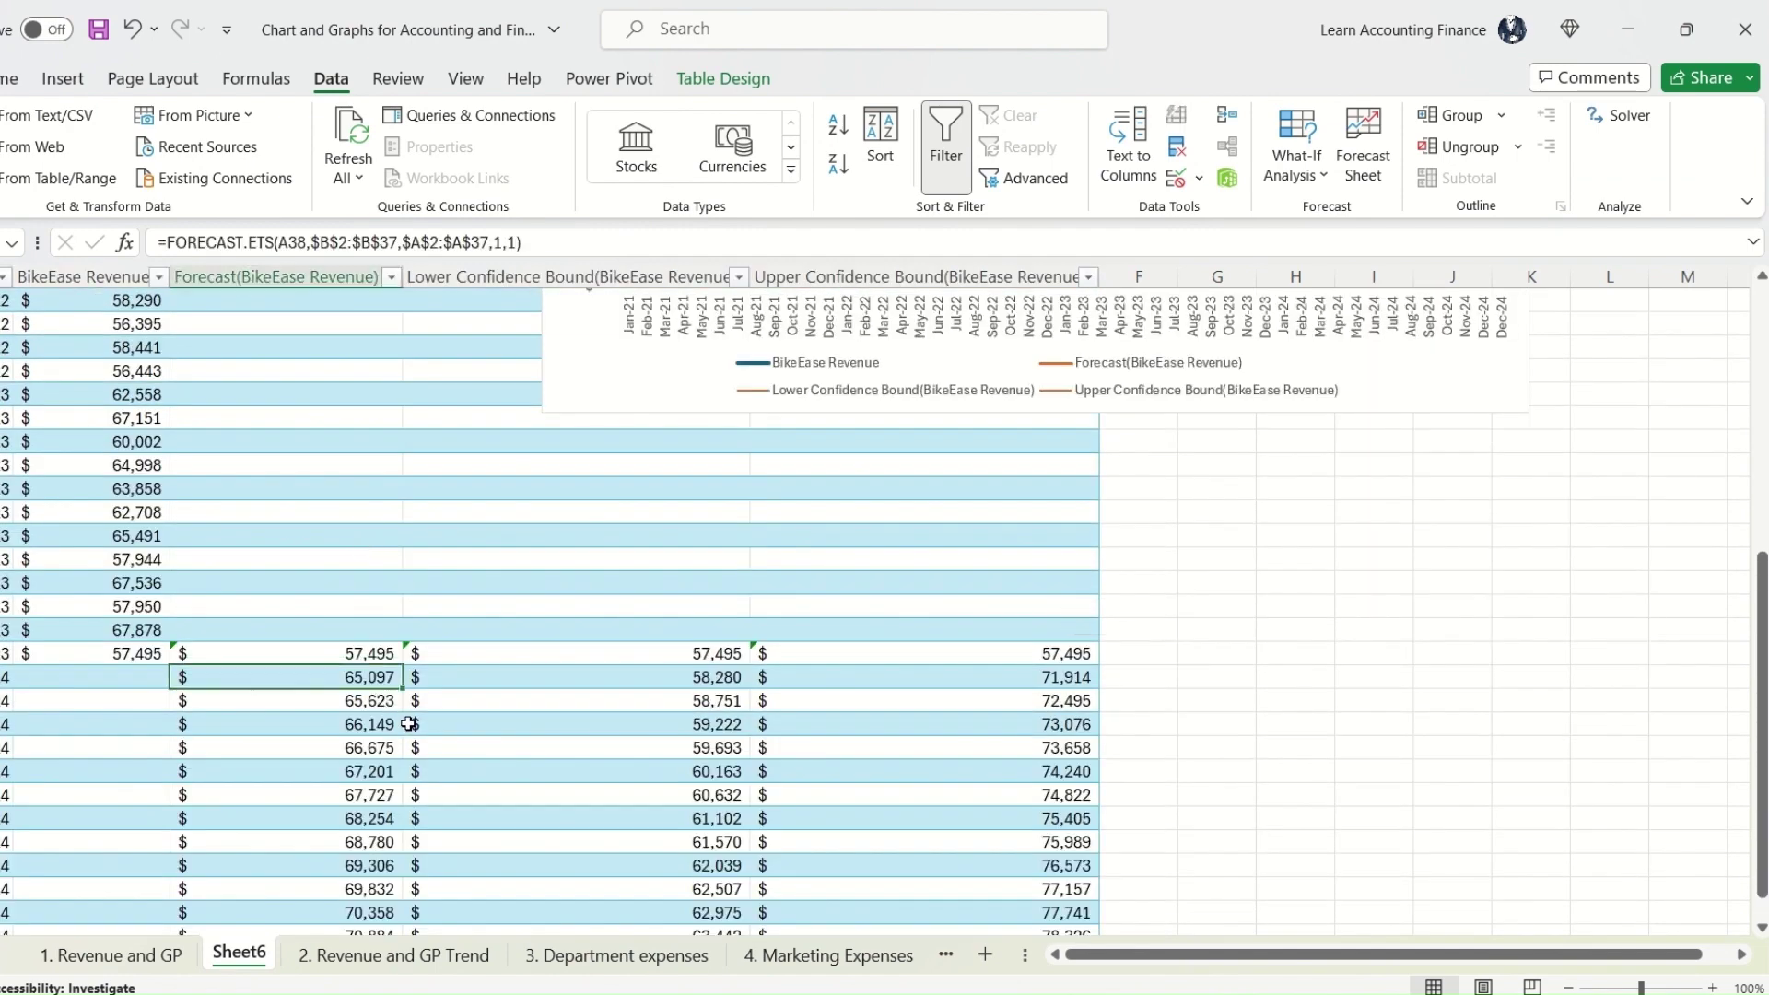
pyautogui.scroll(3, 501, 680)
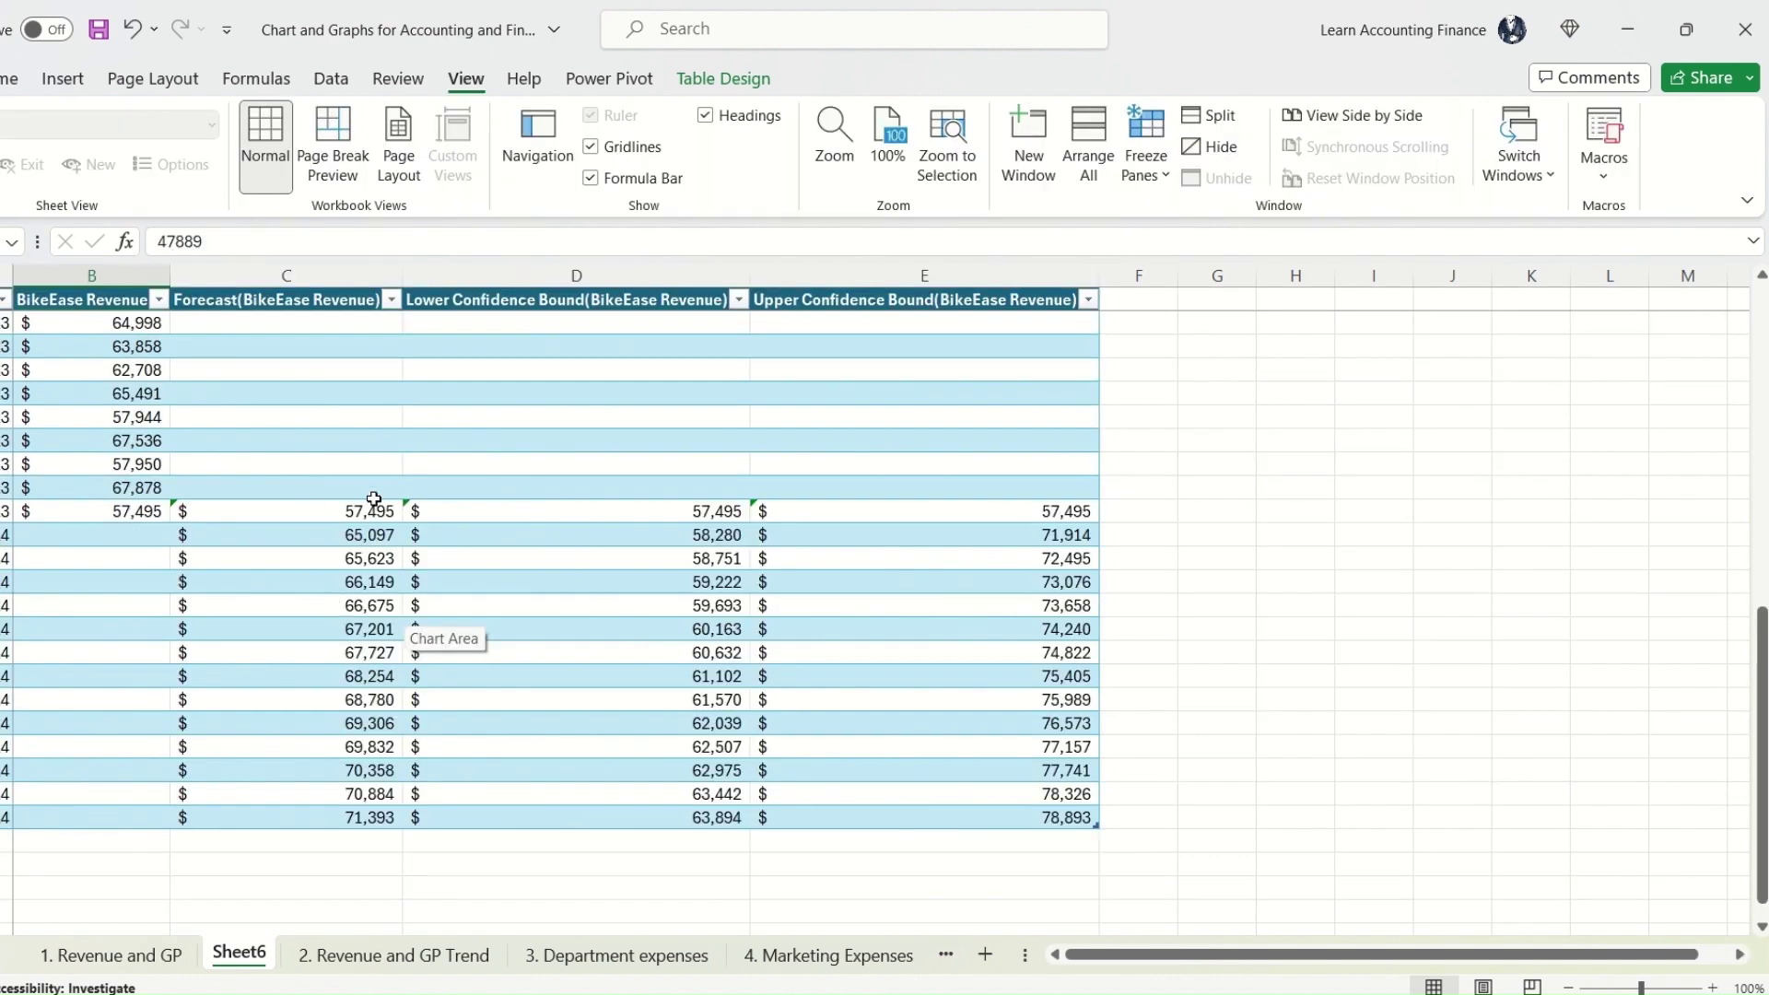
pyautogui.click(146, 510)
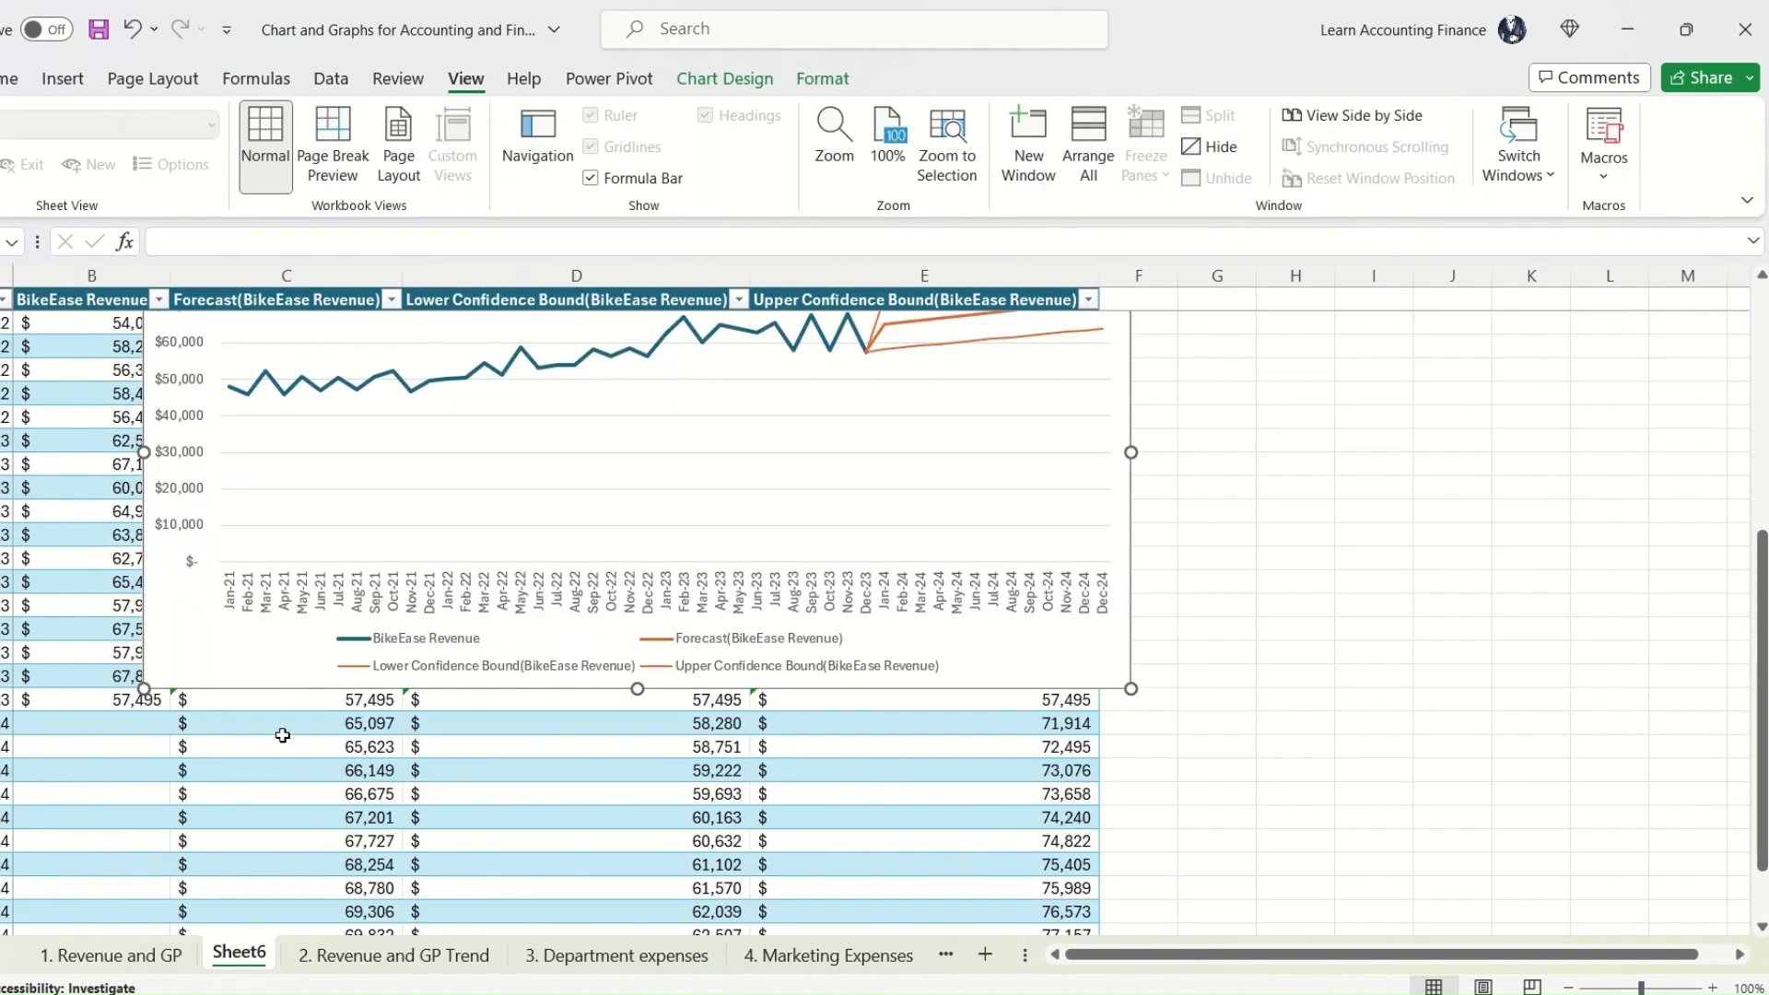
pyautogui.click(341, 726)
pyautogui.scroll(1, 590, 746)
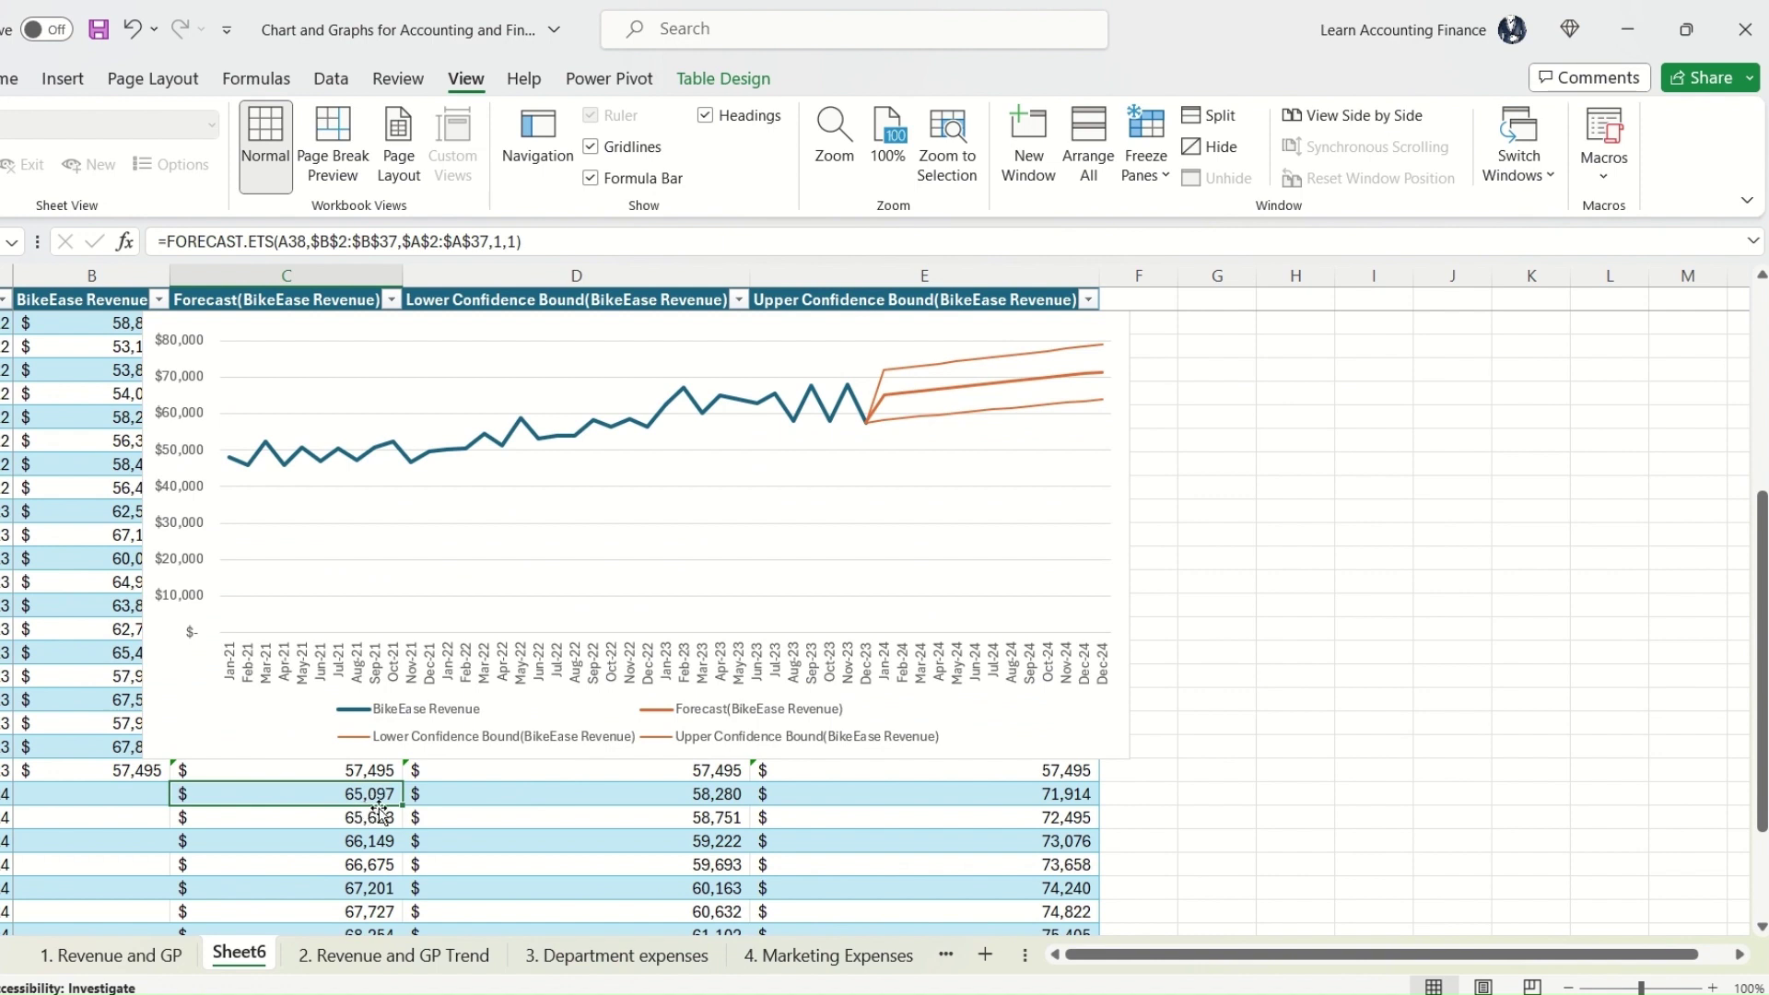
# Step: Enter 80000 as the Jan-24 forecast to see the chart spike, then undo it
pyautogui.write('80000')
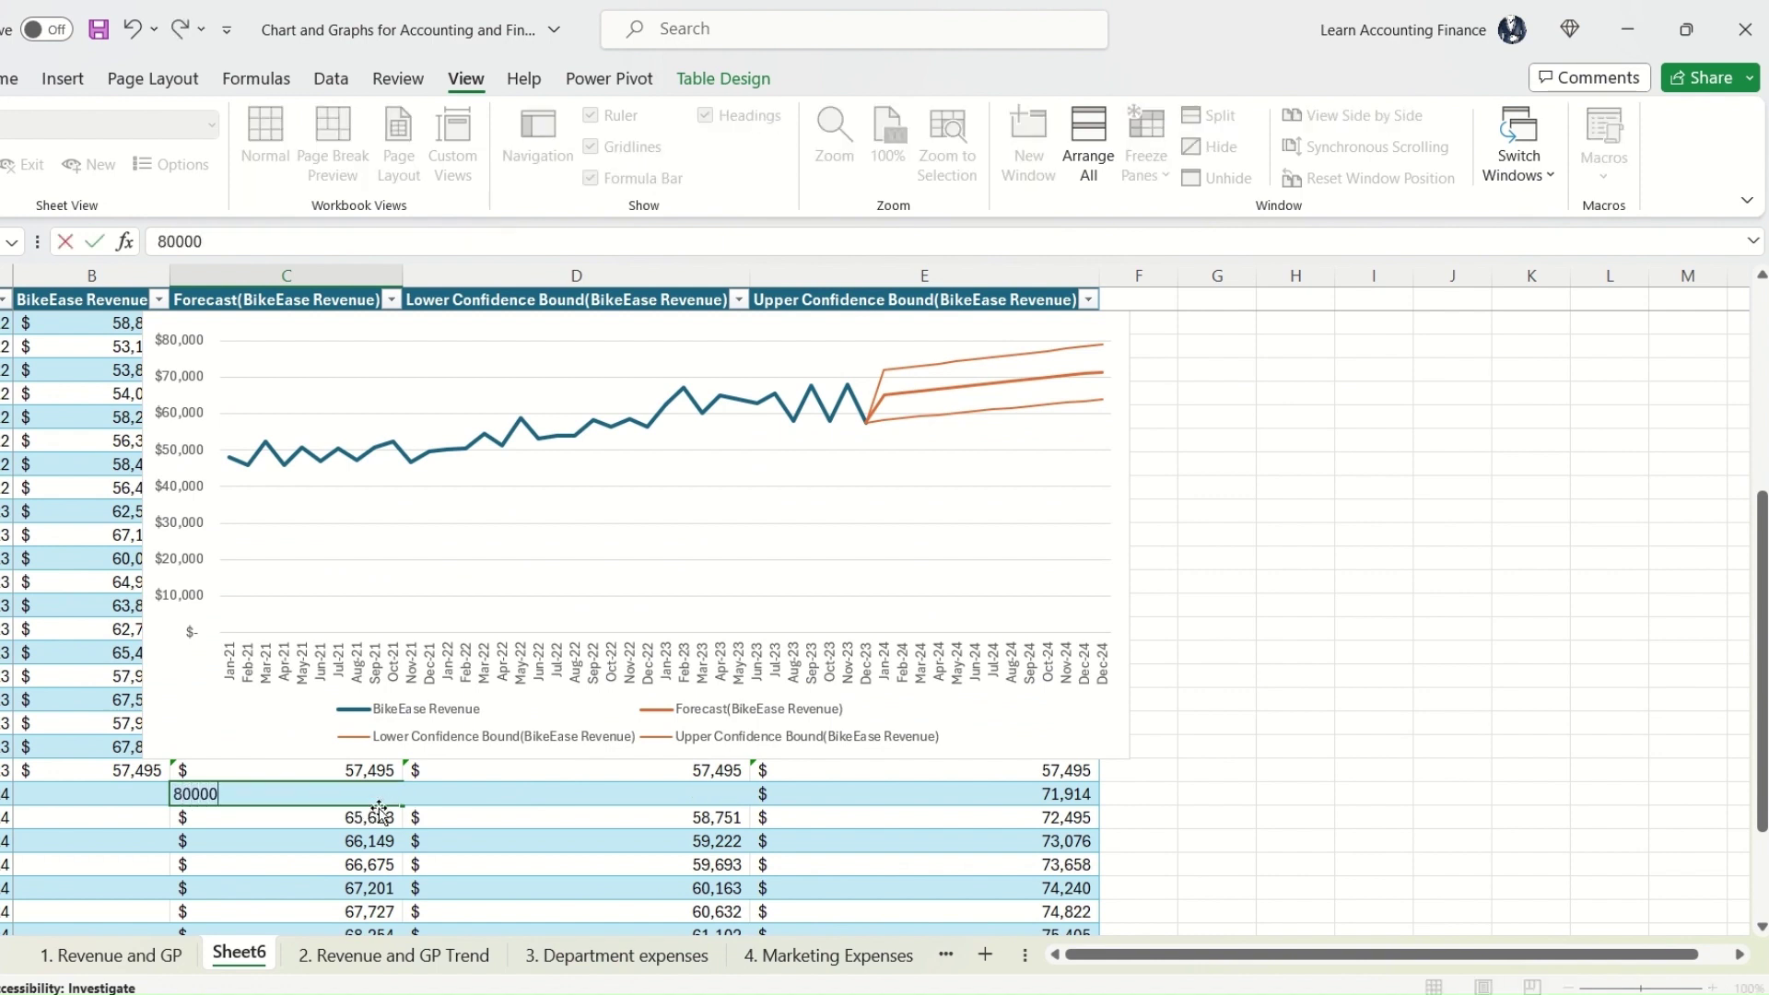
pyautogui.press('Return')
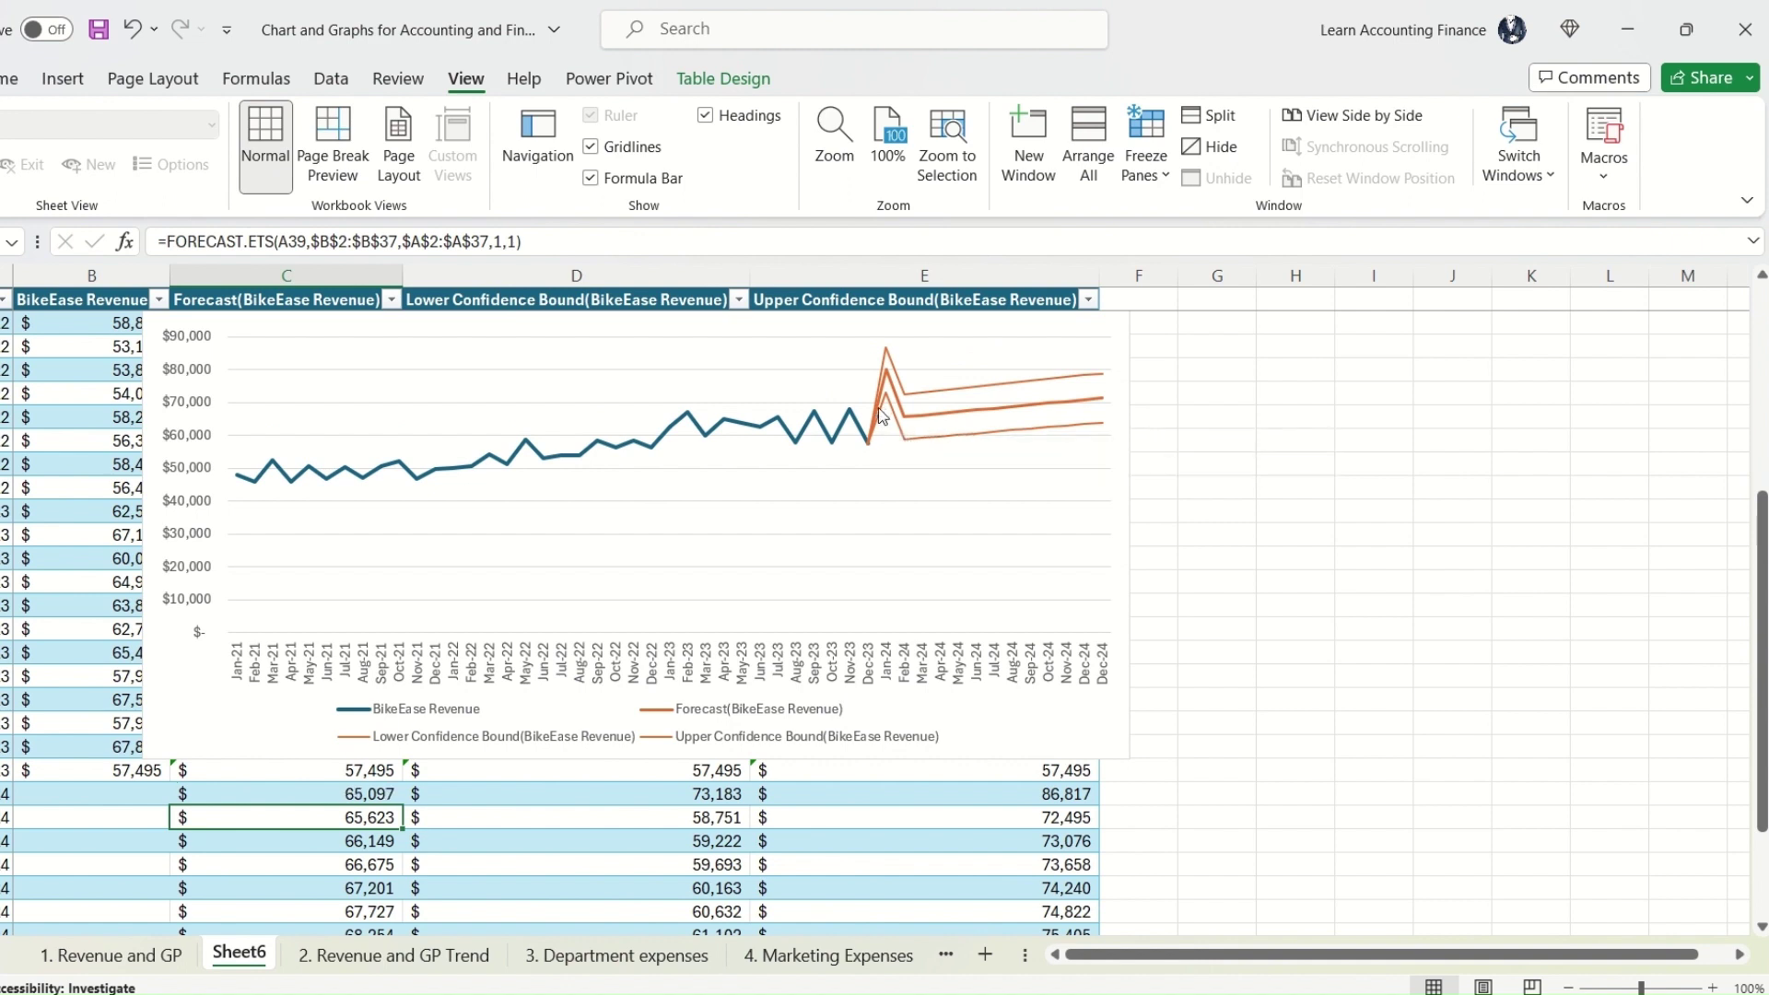
pyautogui.hotkey('ctrl', 'z')
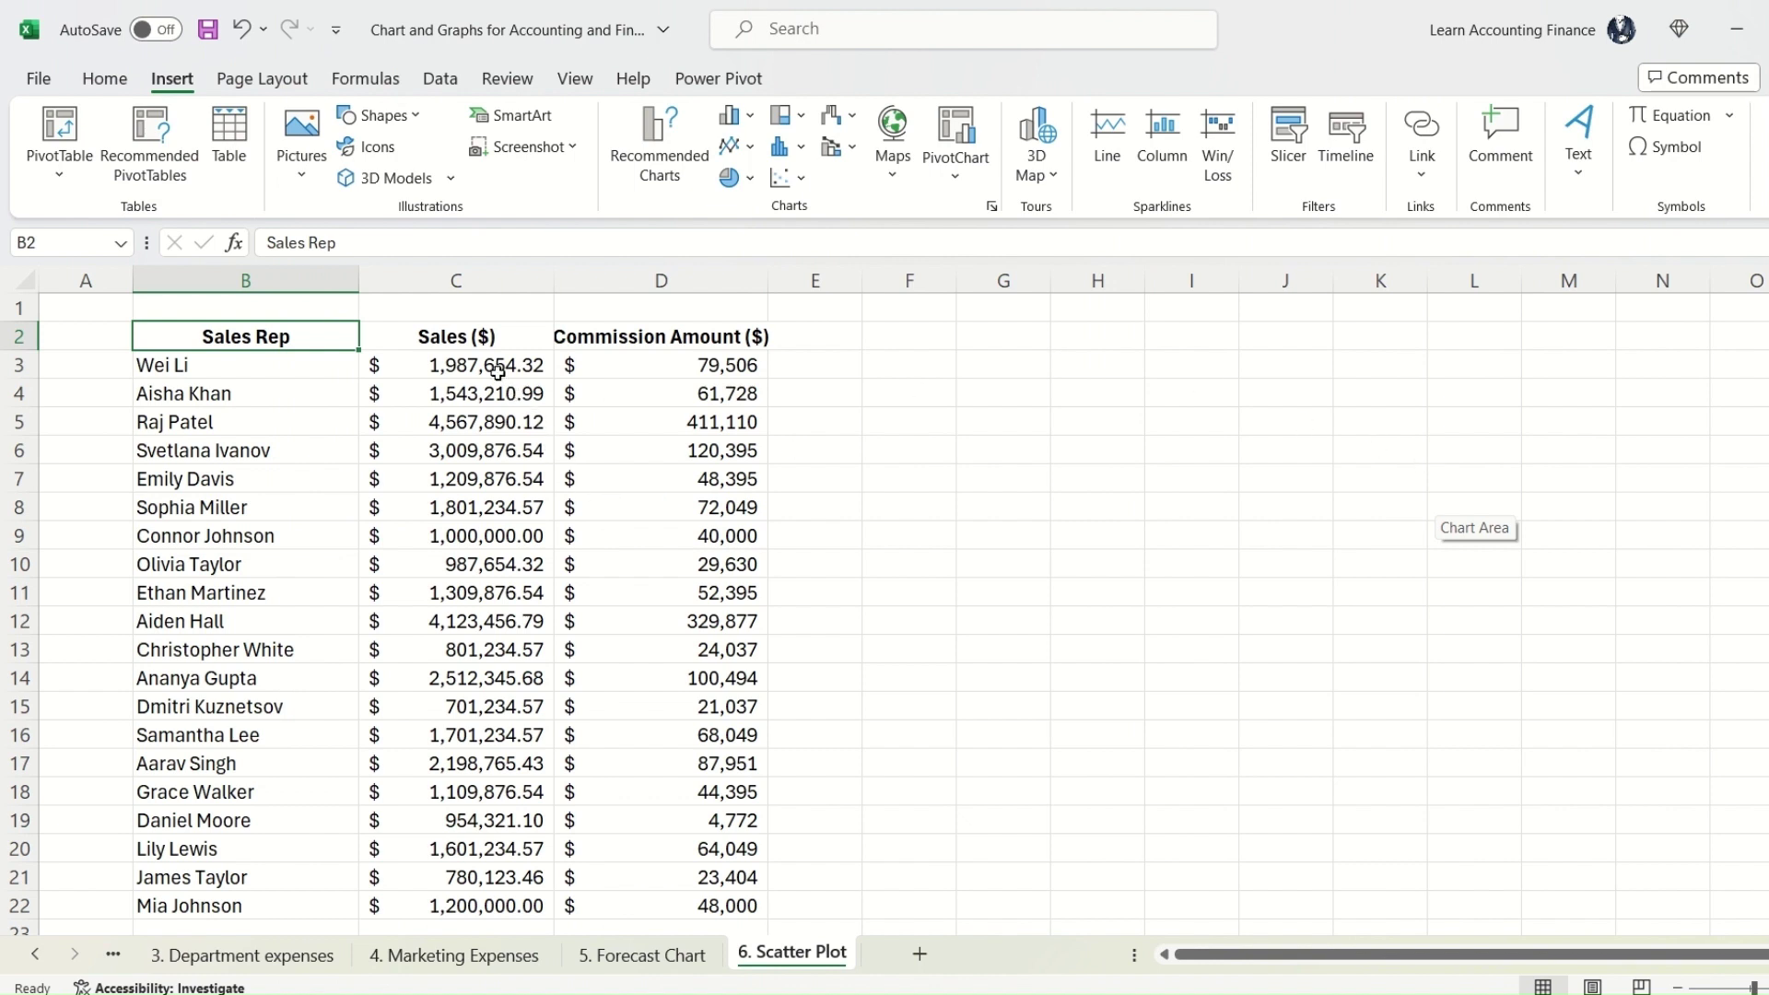
# Step: Select Sales and Commission Amount in C2:D22 and insert a plain scatter chart
pyautogui.moveTo(489, 342); pyautogui.dragTo(719, 448)
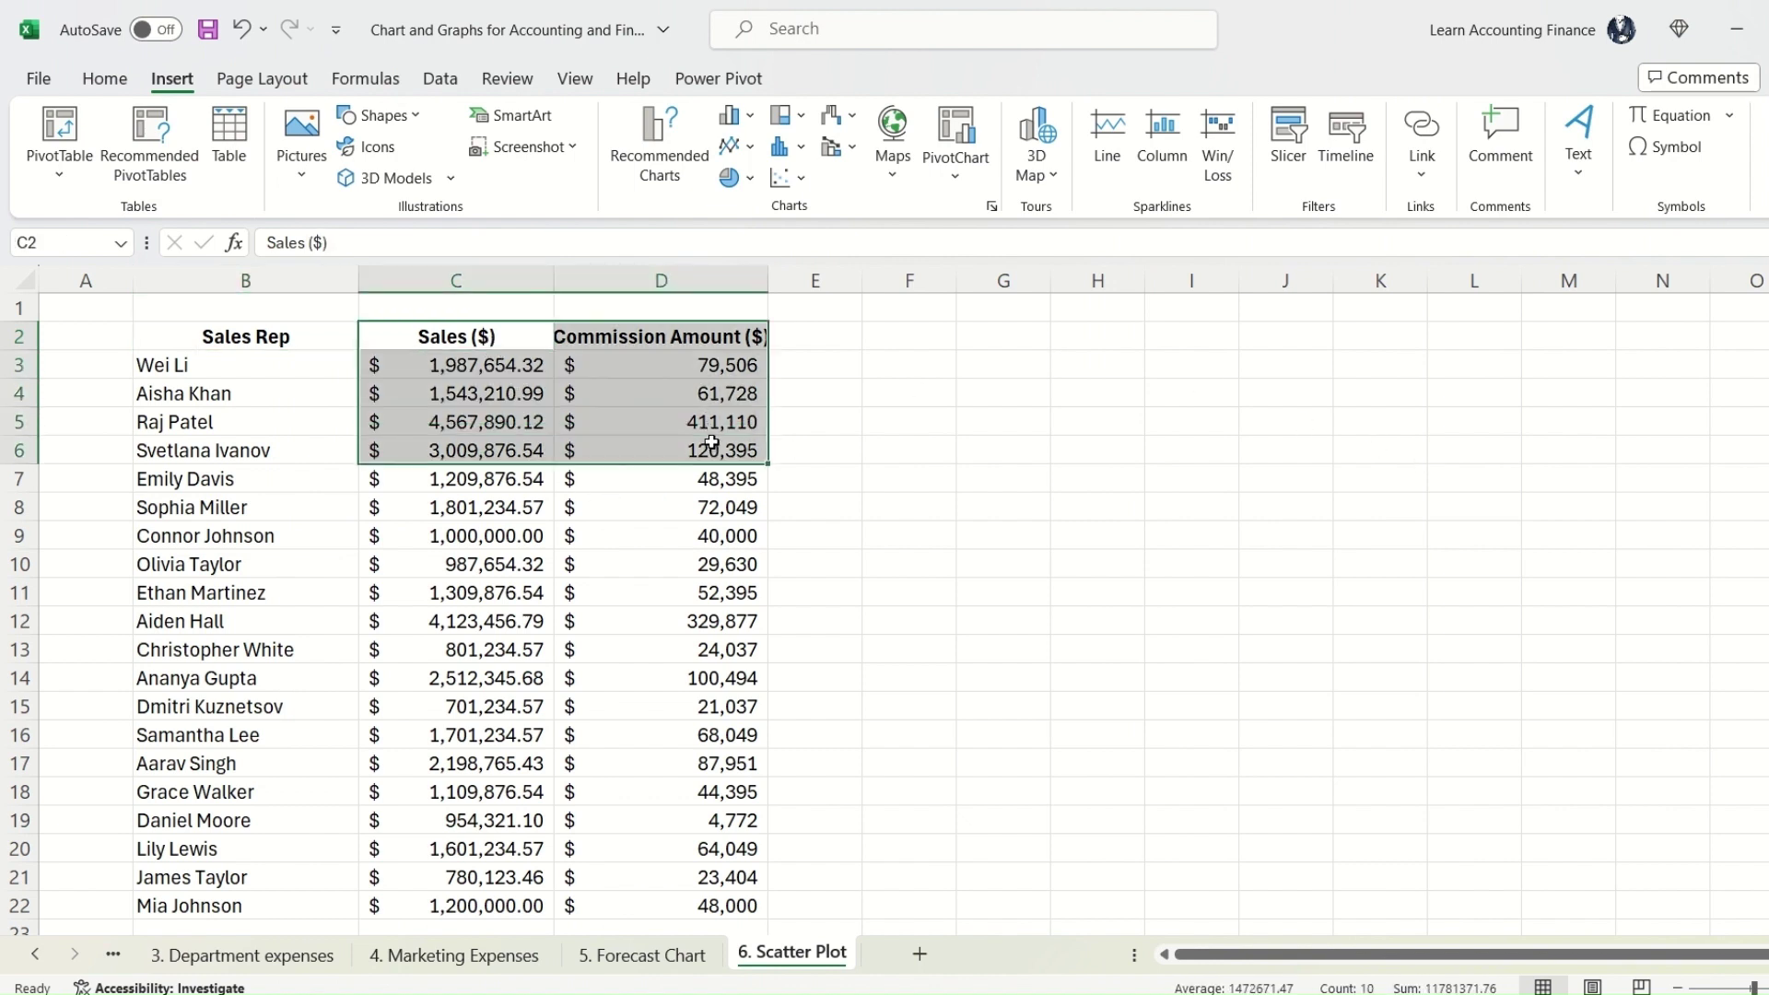
pyautogui.hotkey('ctrl', 'shift', 'Down')
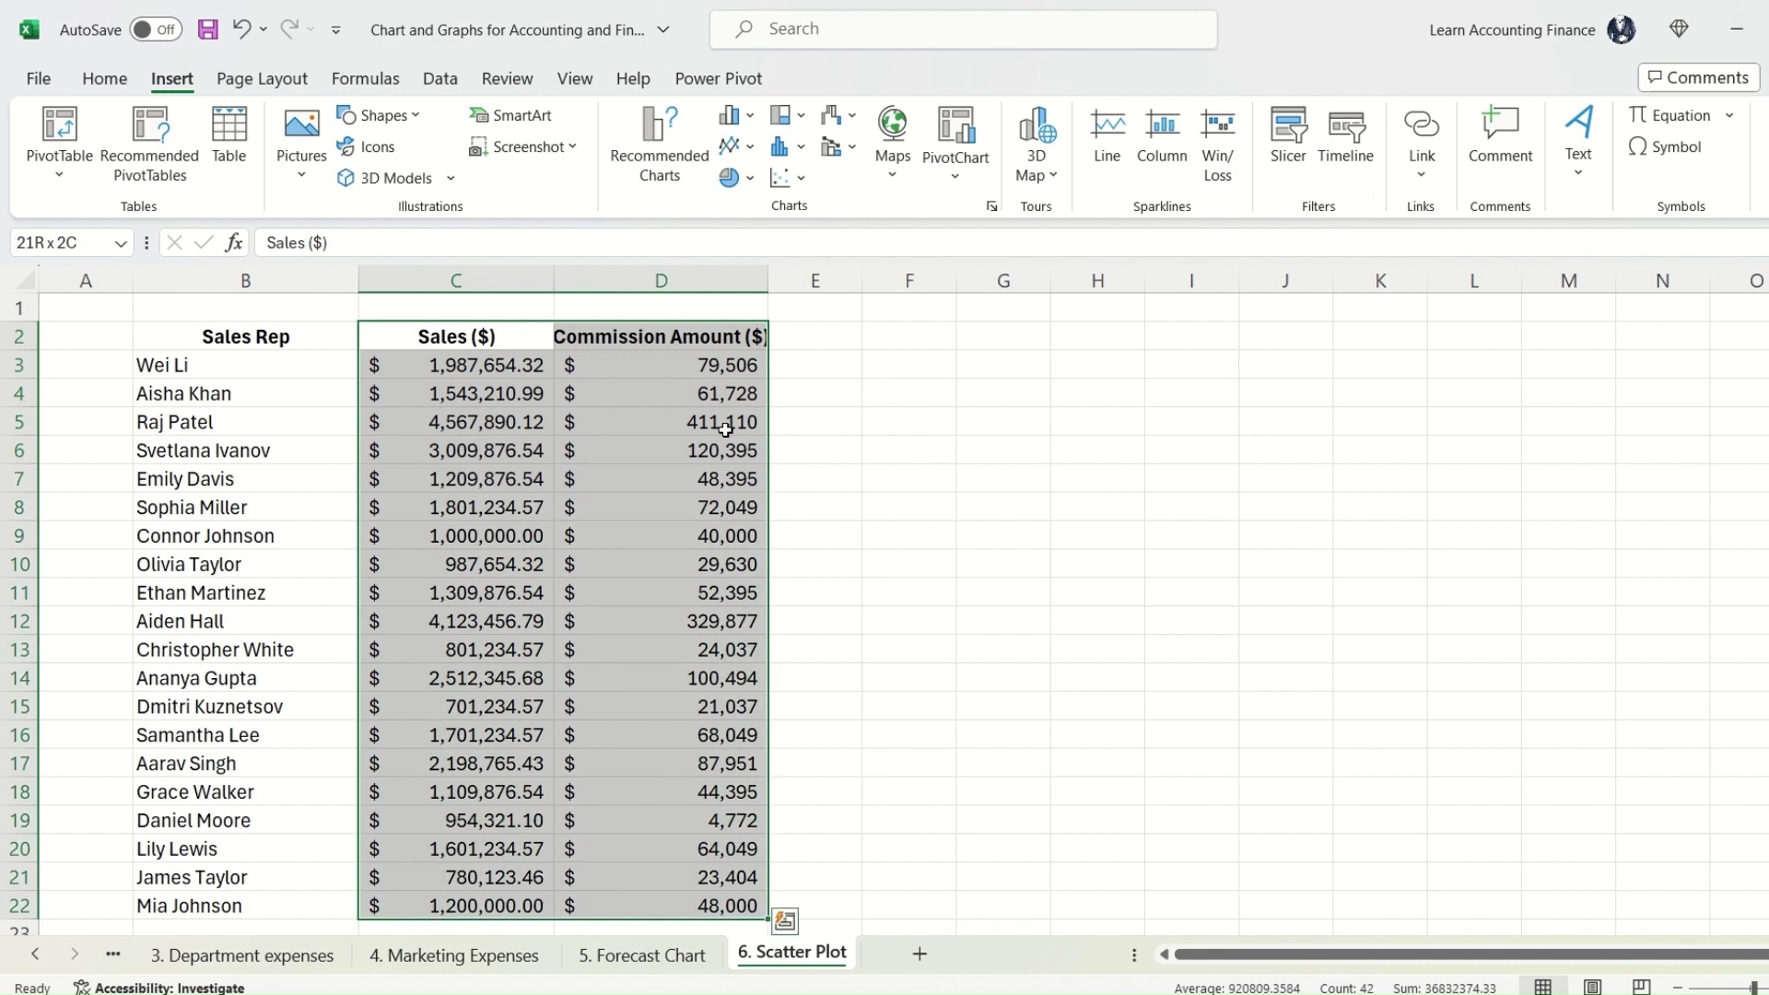
pyautogui.click(790, 177)
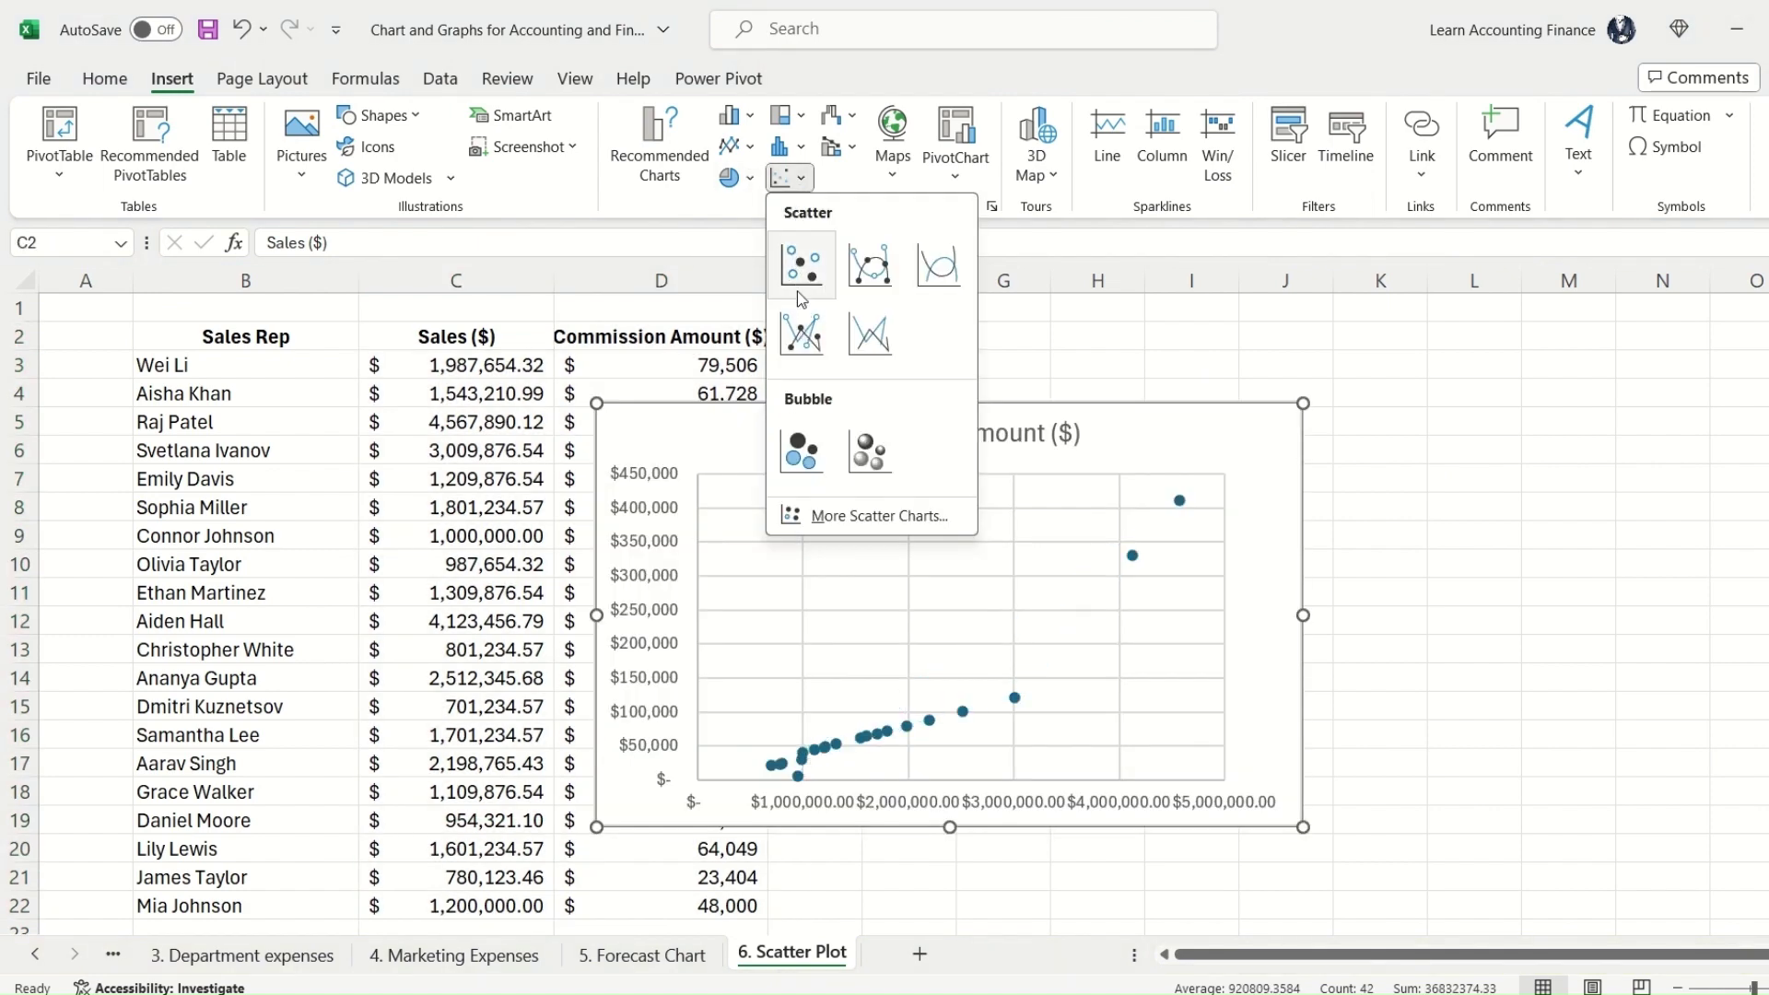
pyautogui.click(799, 293)
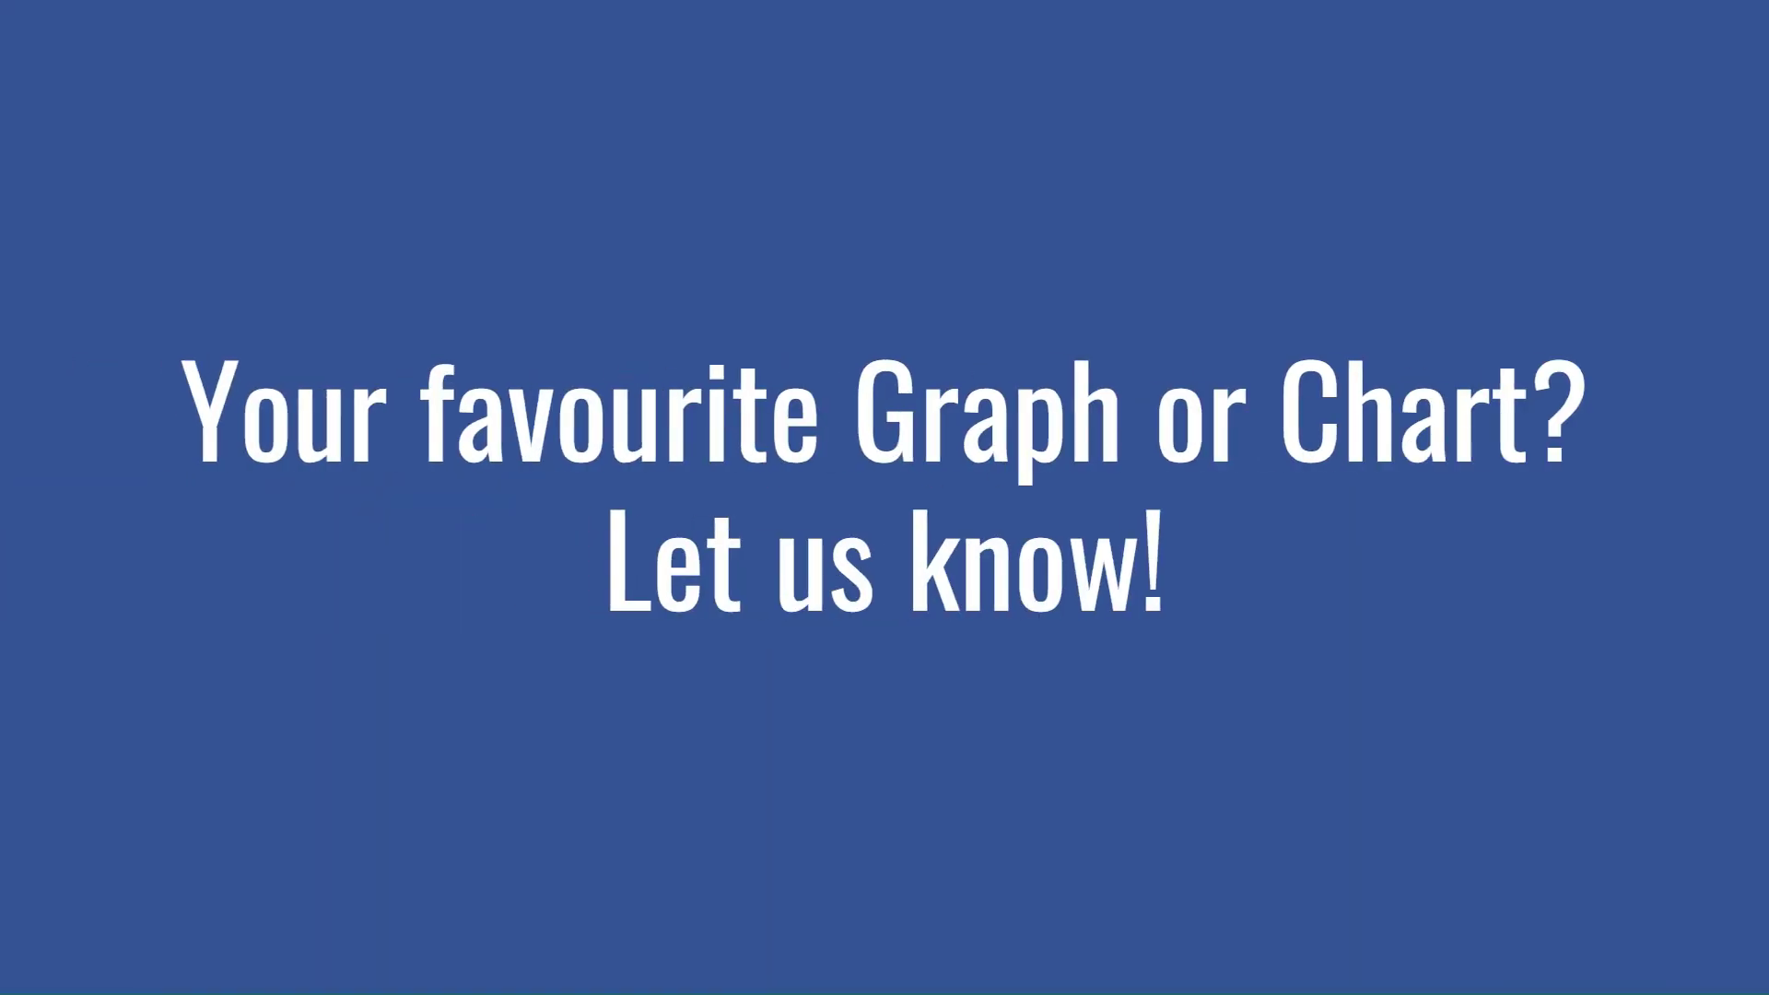